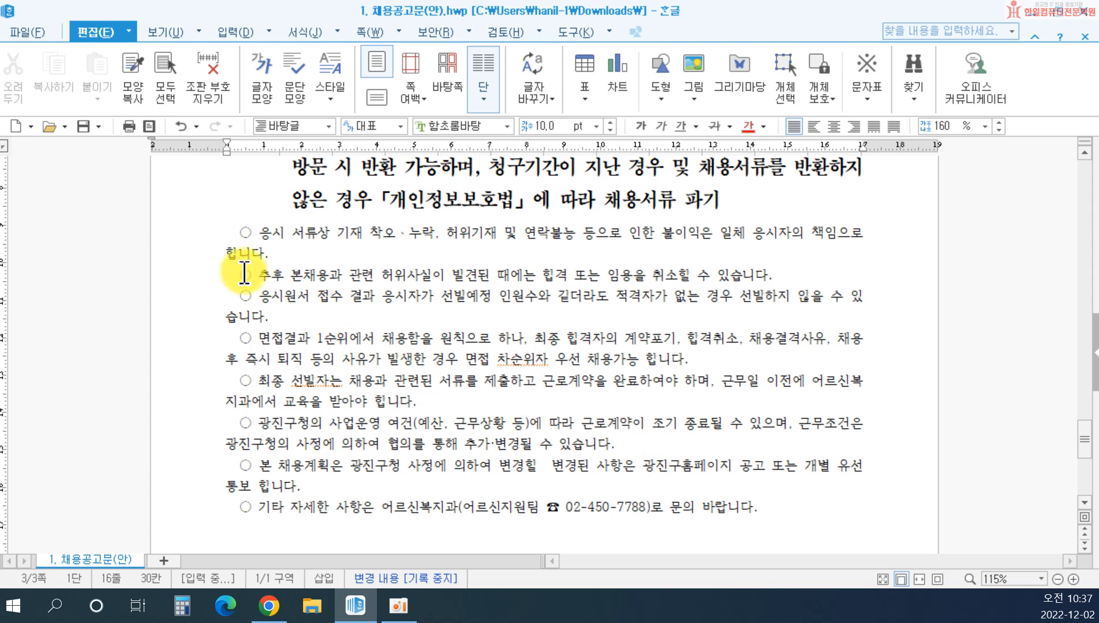
Set the font size of all the ○ paragraphs at the end of the notice to 12 pt
drag(182, 243, 290, 400)
scroll(290, 400, up, 3)
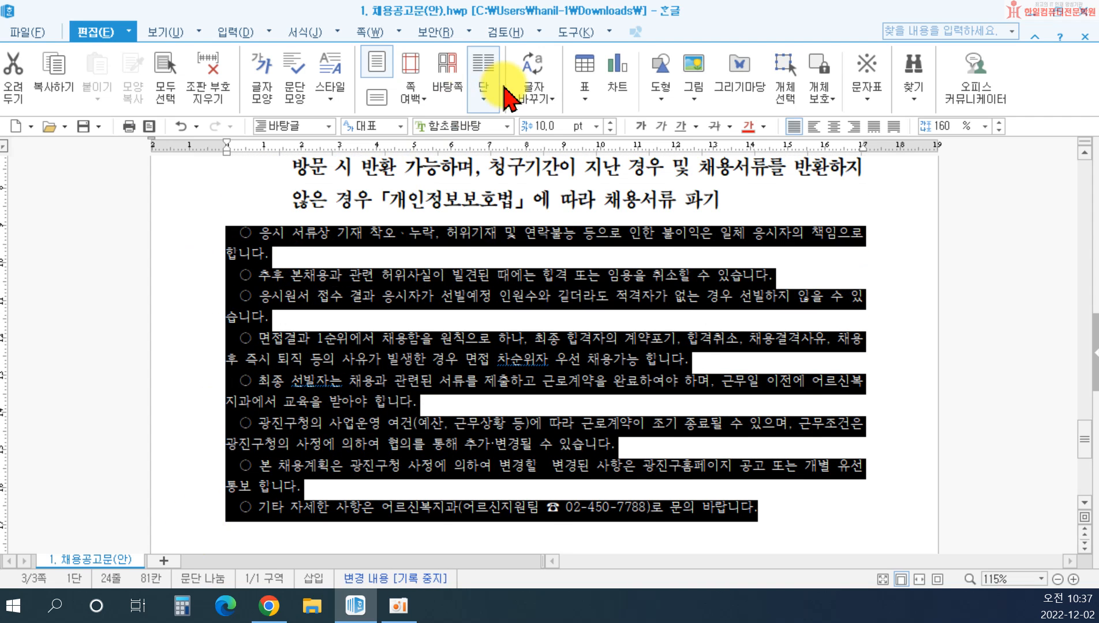
click(596, 125)
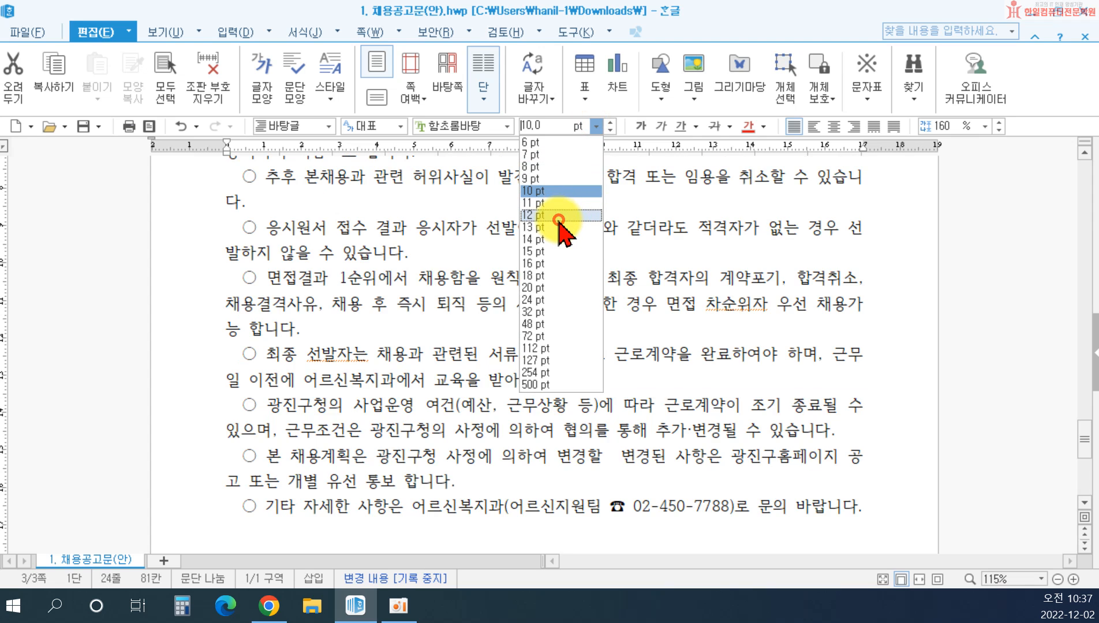
click(557, 216)
scroll(491, 224, up, 2)
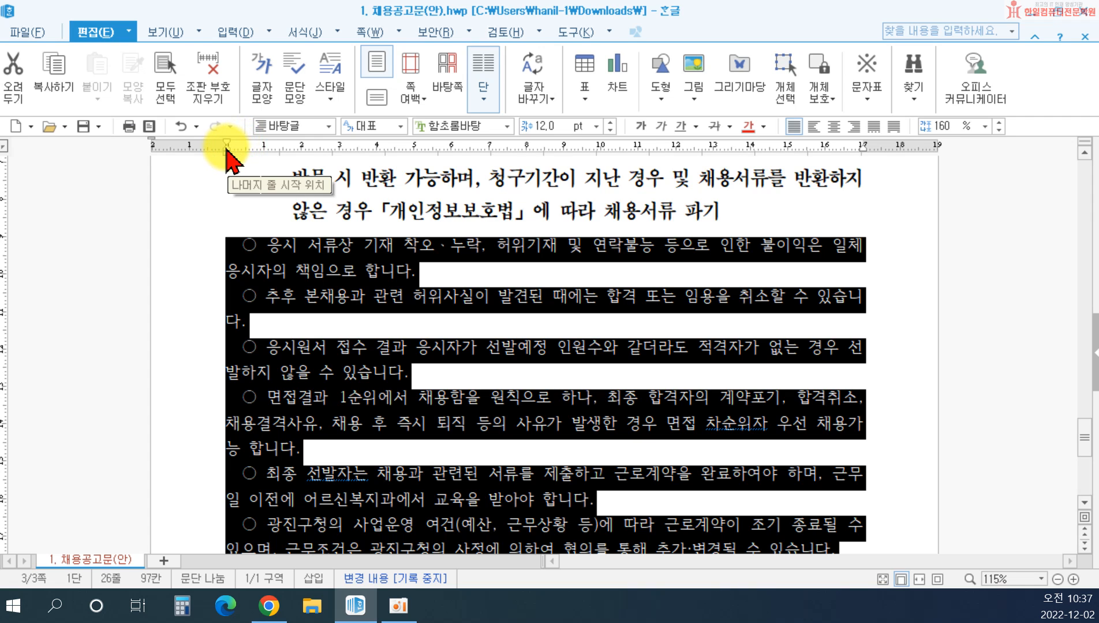
Give the selected ○ paragraphs a hanging indent of about 1.1 cm so their wrapped lines align with the text after the symbol
drag(227, 150, 267, 157)
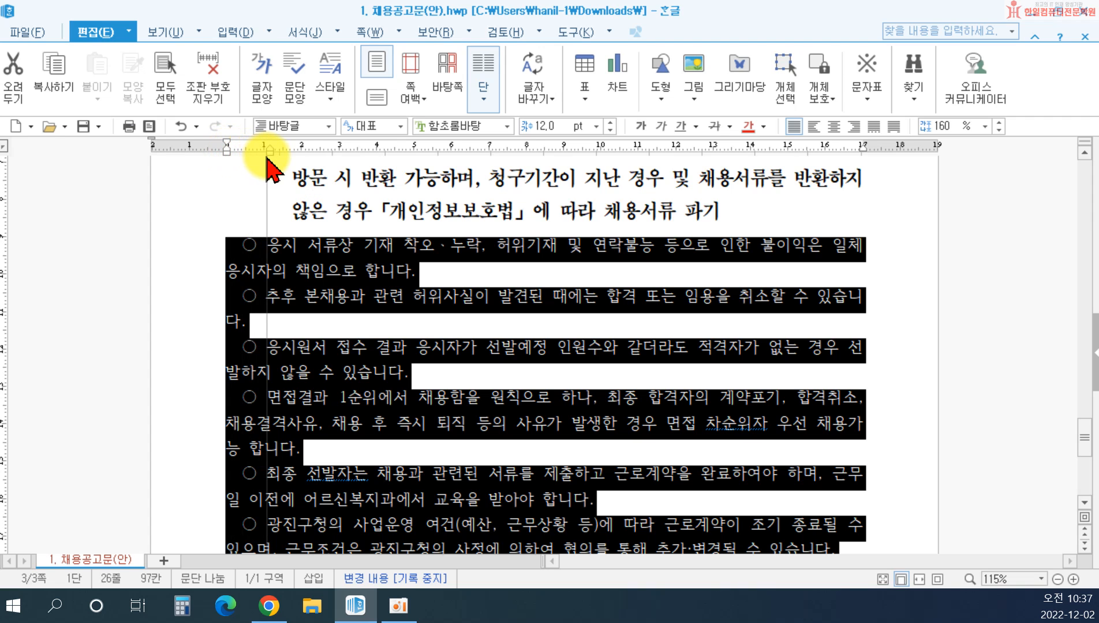
drag(266, 158, 267, 157)
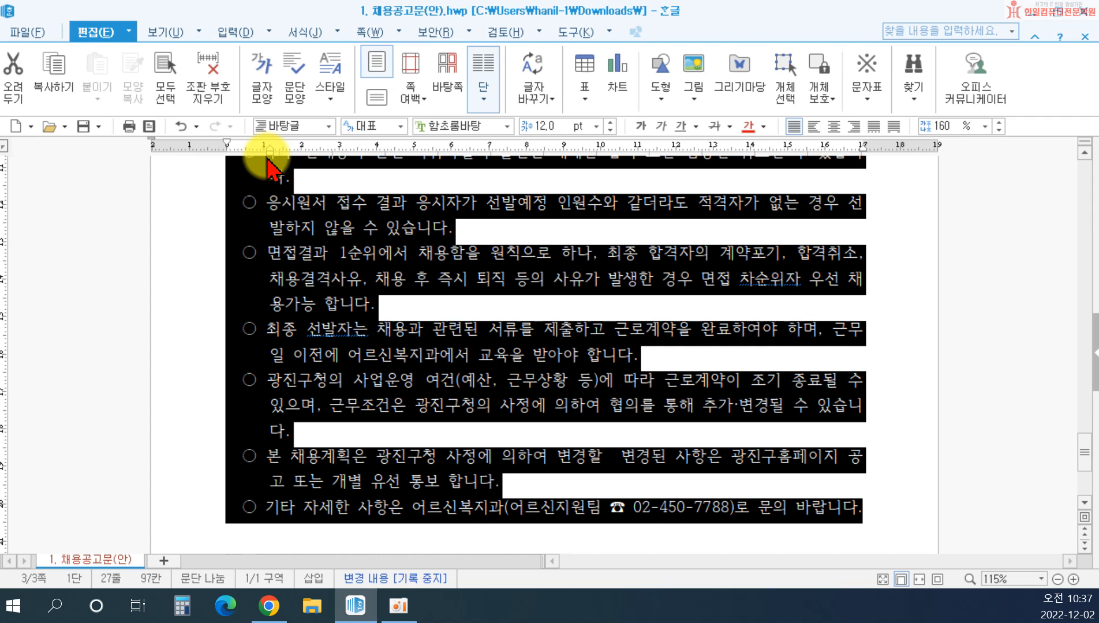
click(461, 319)
scroll(557, 326, up, 3)
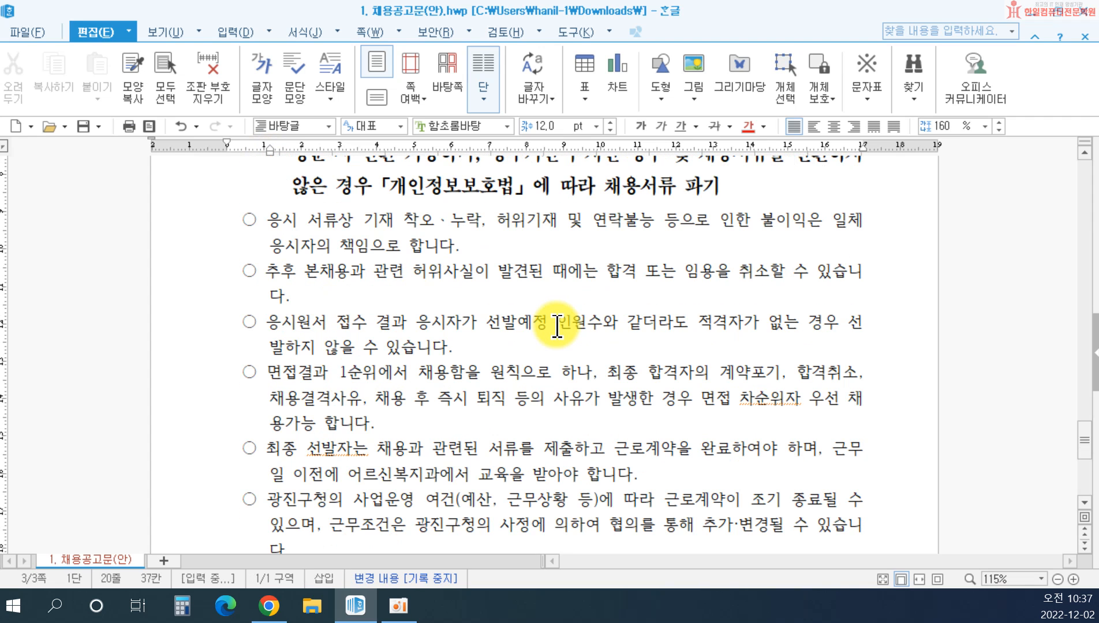
scroll(557, 323, up, 1)
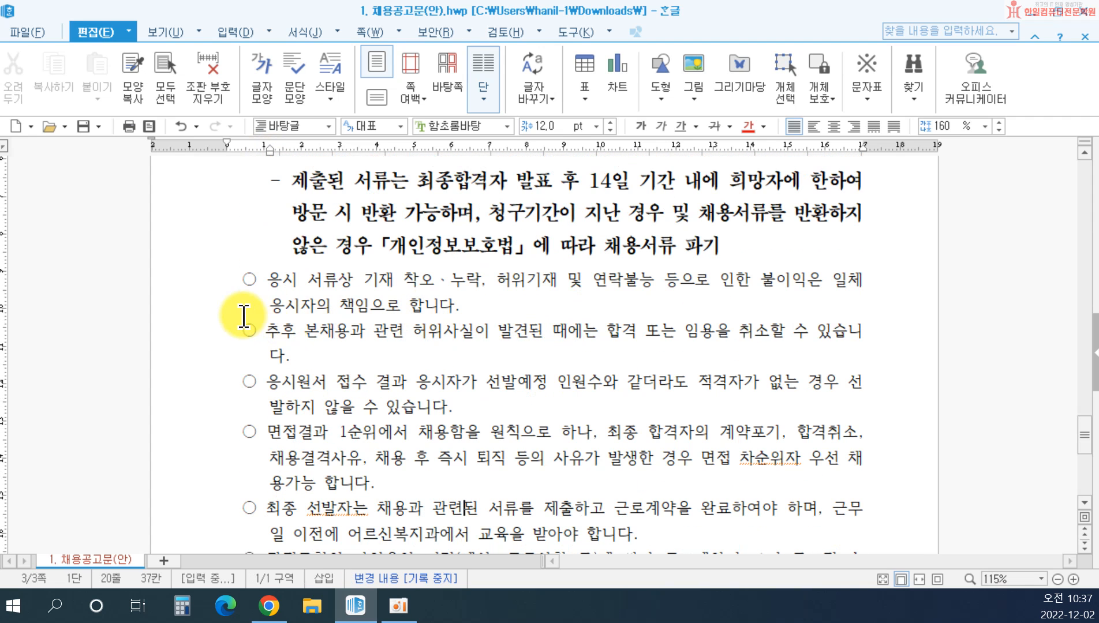
click(279, 294)
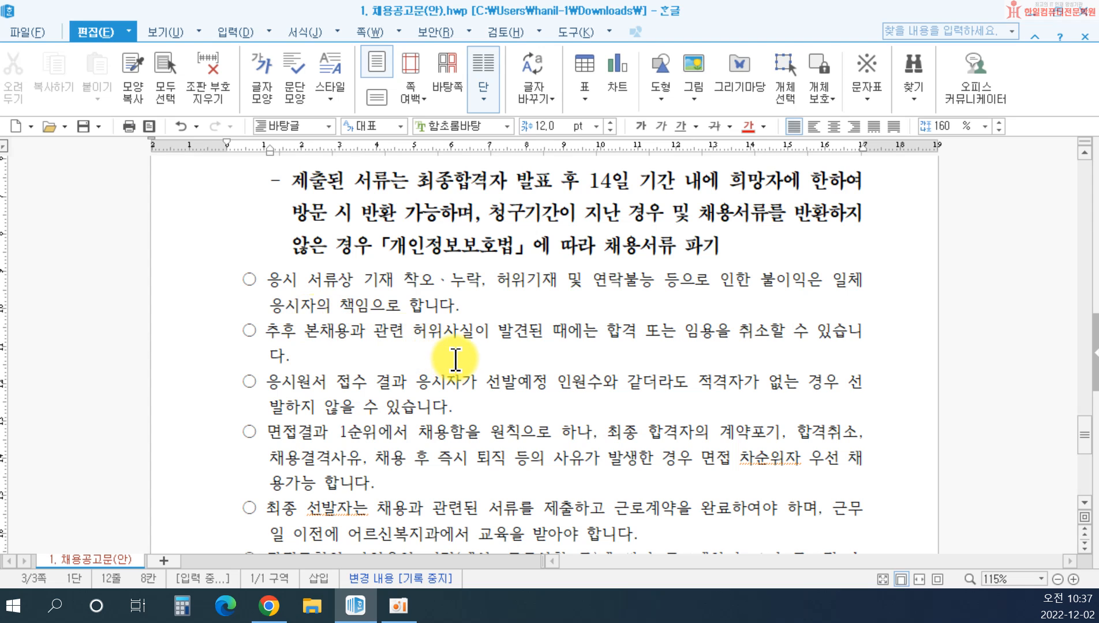
scroll(459, 360, down, 1)
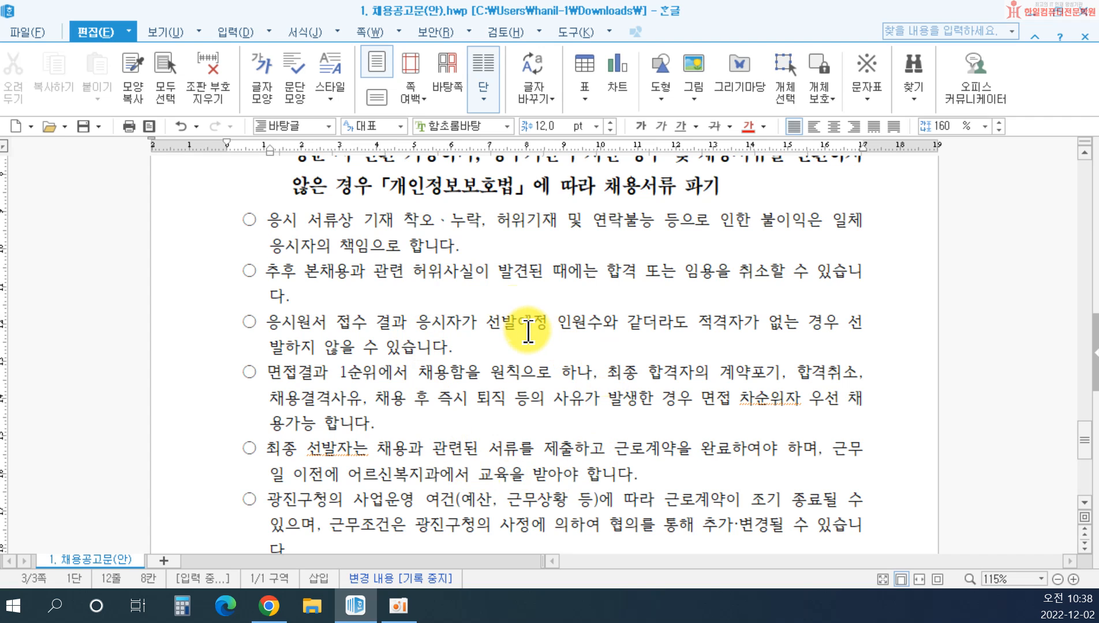
Create a blank document and insert a ○ symbol from the character table after two leading spaces on the first line
click(15, 125)
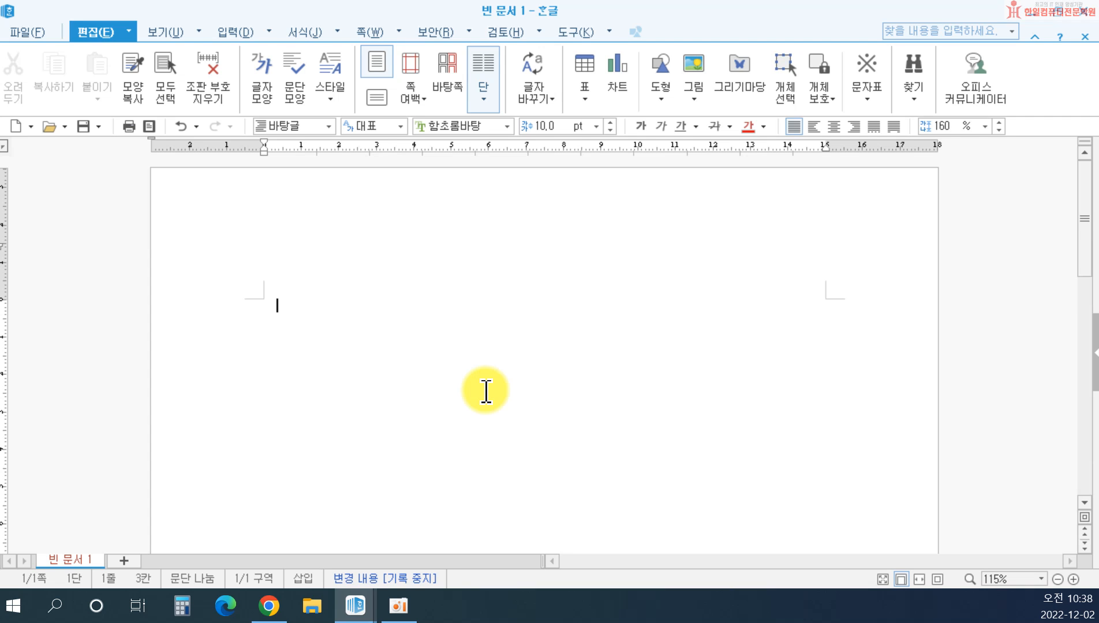
key(ctrl+F10)
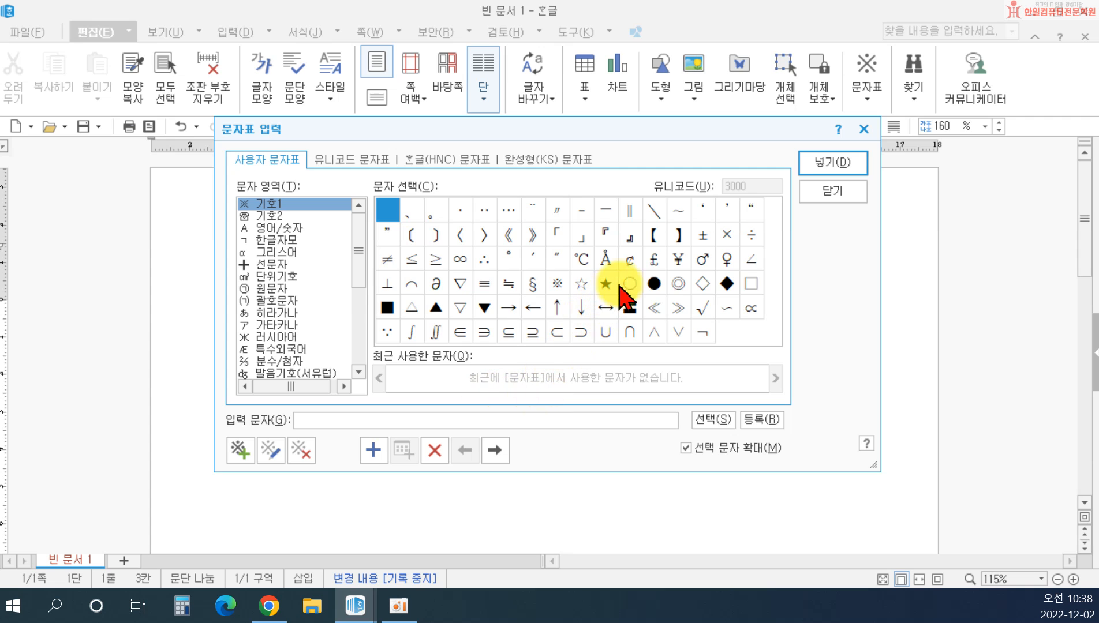
click(640, 283)
click(820, 168)
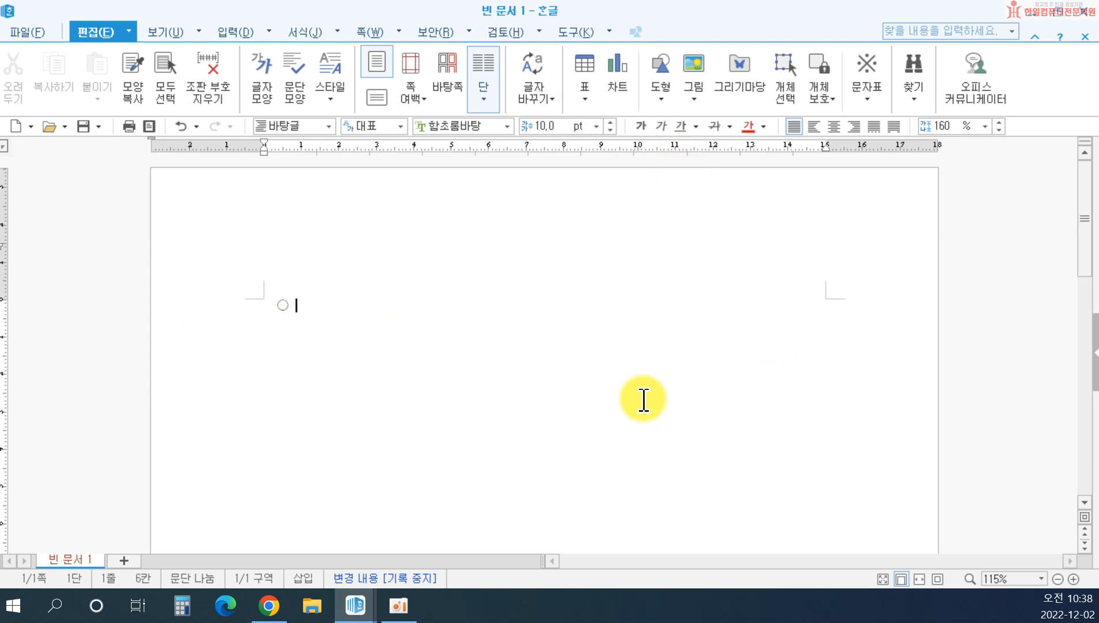
Enter "동해물과 백두산이 마르고 닳도록 하느님이 보우하사 우리나라만세 무궁화 삼천리 화려 강산 대한사람 대한으로 길이 보전하세" after the ○ and start a new paragraph
text(동해)
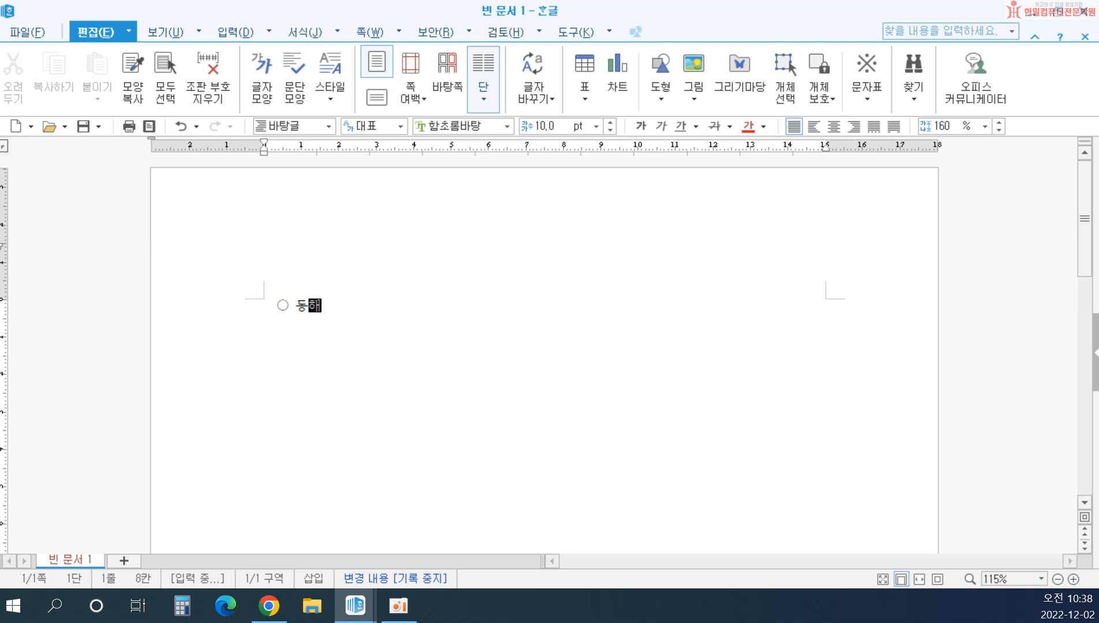
text(물과 백두산이 마르고)
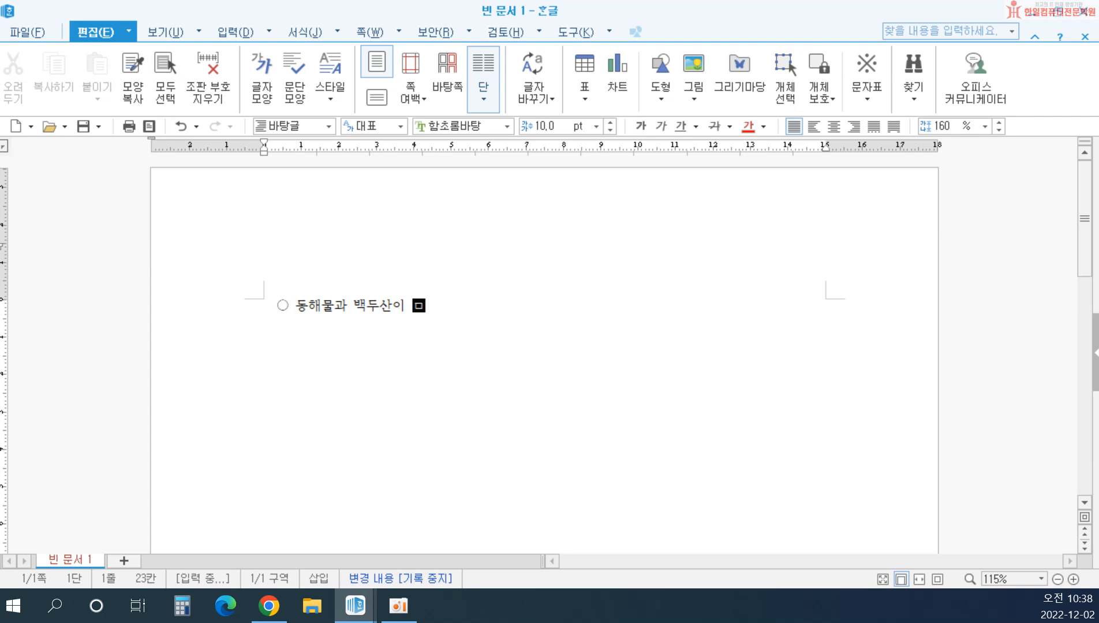
text( 닳도록 하느님이 보우핫)
text( 우리나라만세 무궁ㅎ화 삼천리 화려)
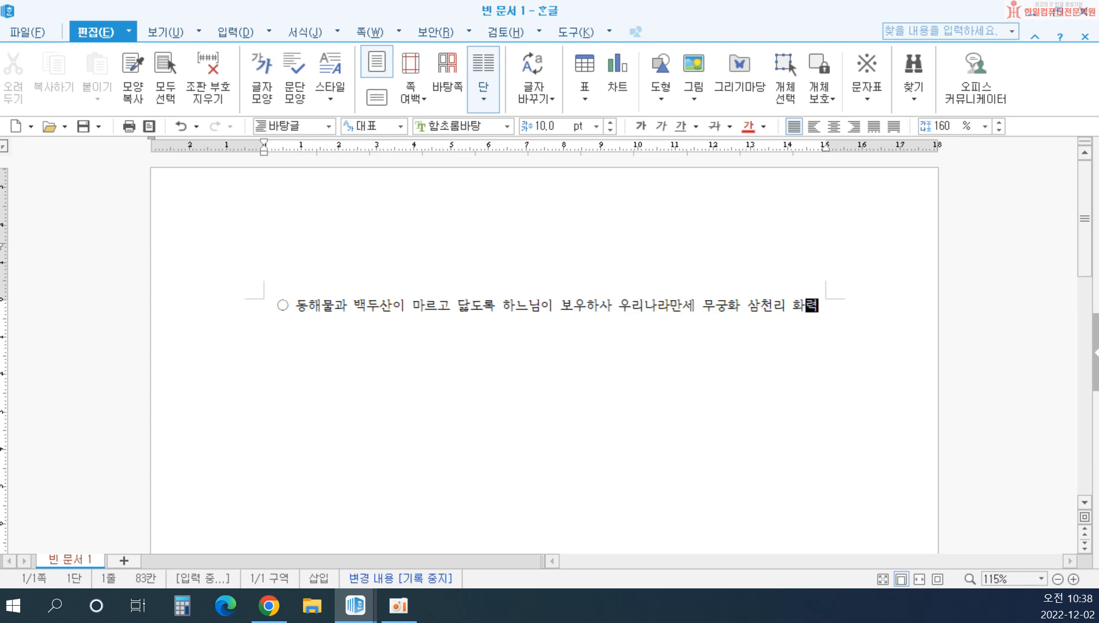
text( 강산 대한사람 대한으로 길이 보전하)
key(BackSpace)
key(BackSpace)
key(BackSpace)
text(전하세)
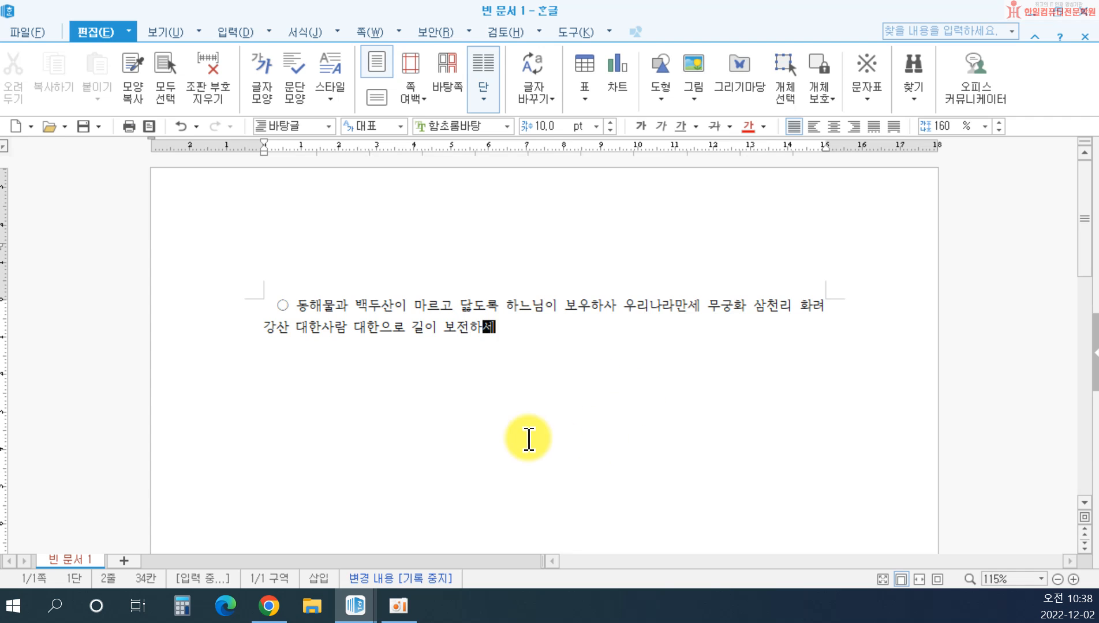
key(Return)
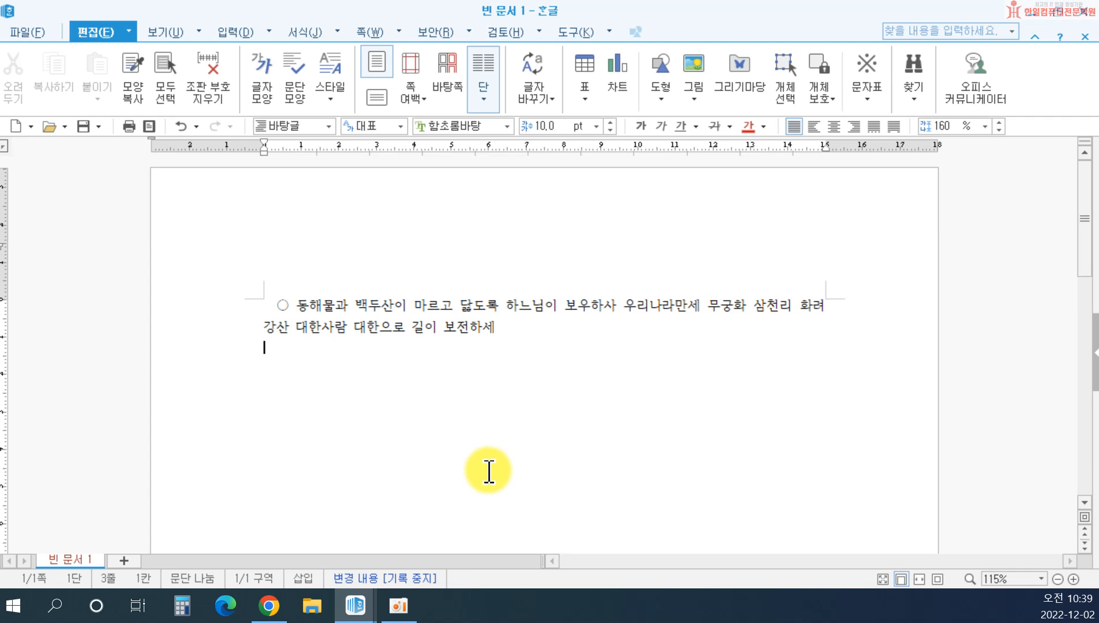
Add a second ○ item reading "남산위에 저소나무 철갑을 두른 듯 바람서리 불변함은 우리기상일세"
key(ctrl+F10)
key(Return)
text(남산위에 저소나)
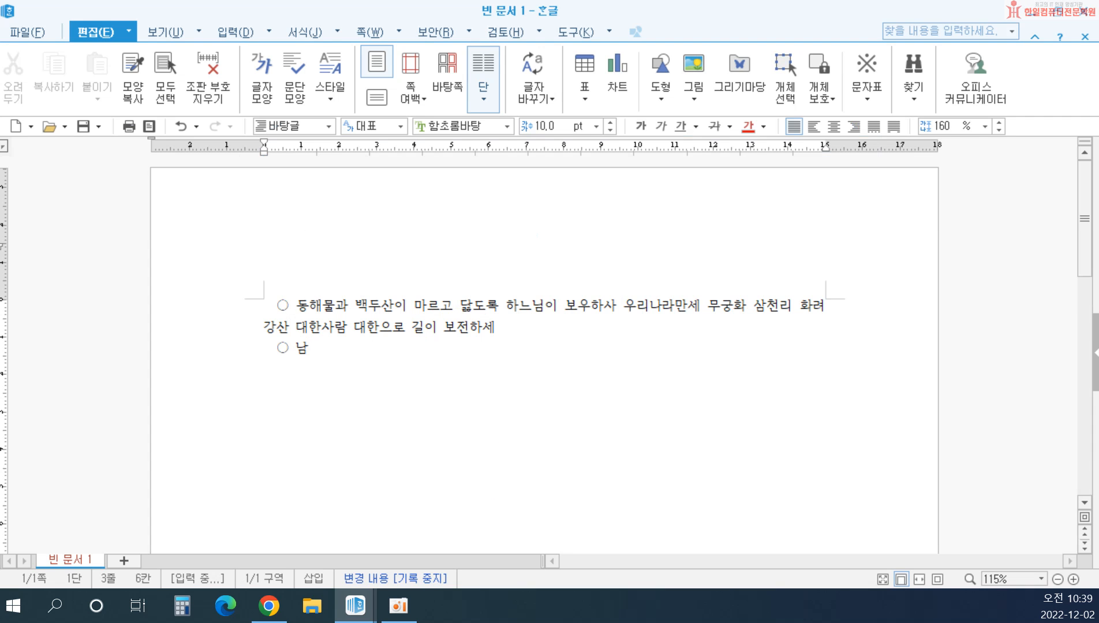
text(무 철갑으)
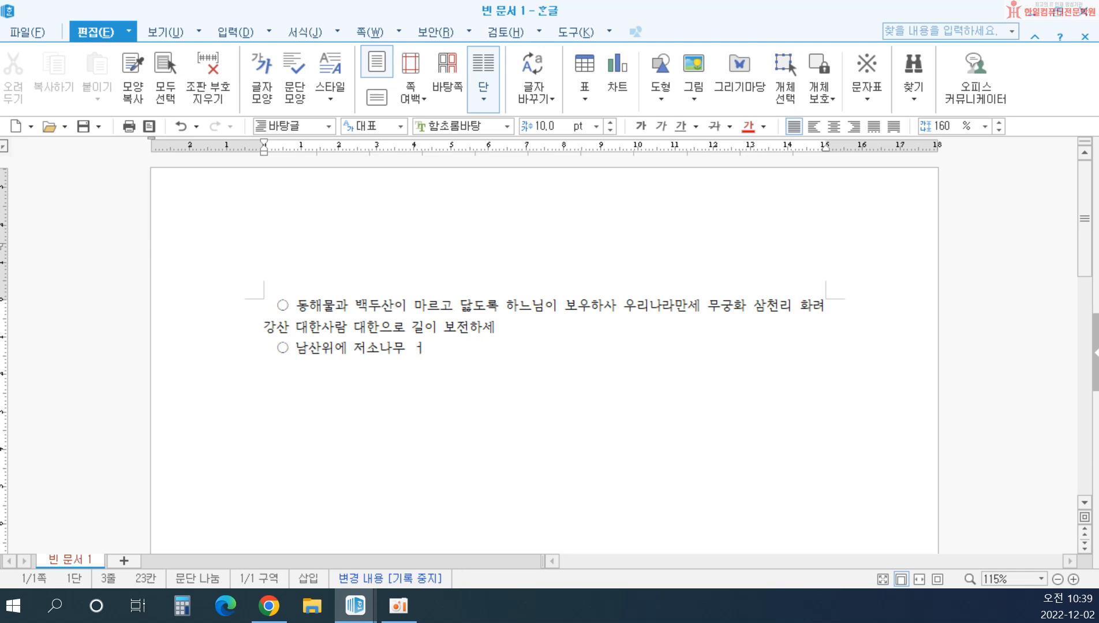
text(을 )
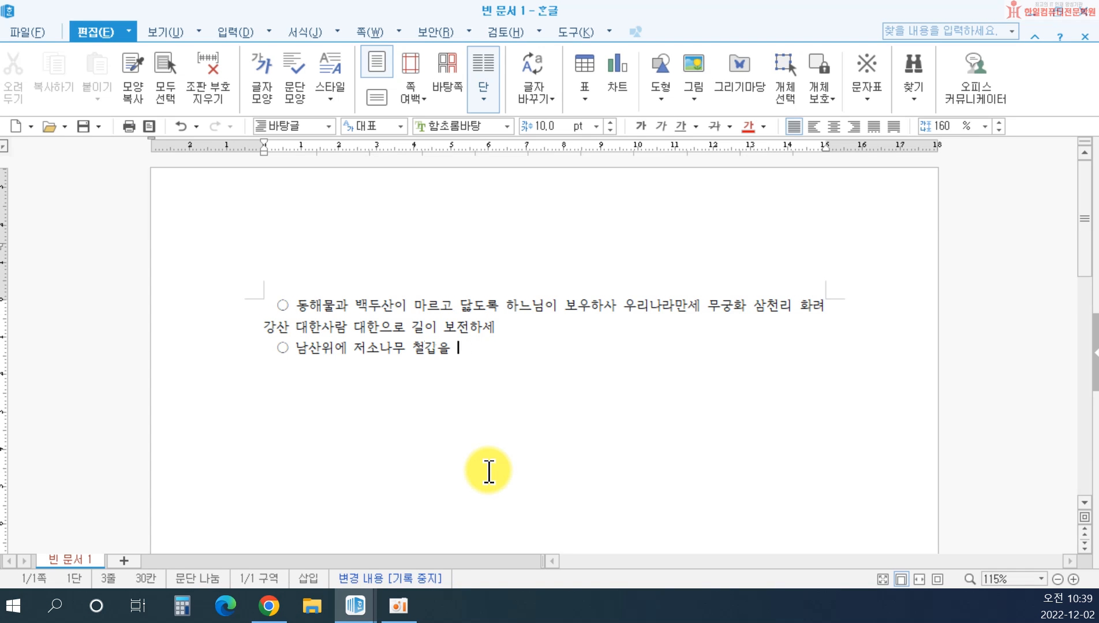
text(둘두른 듯 바람서리 불)
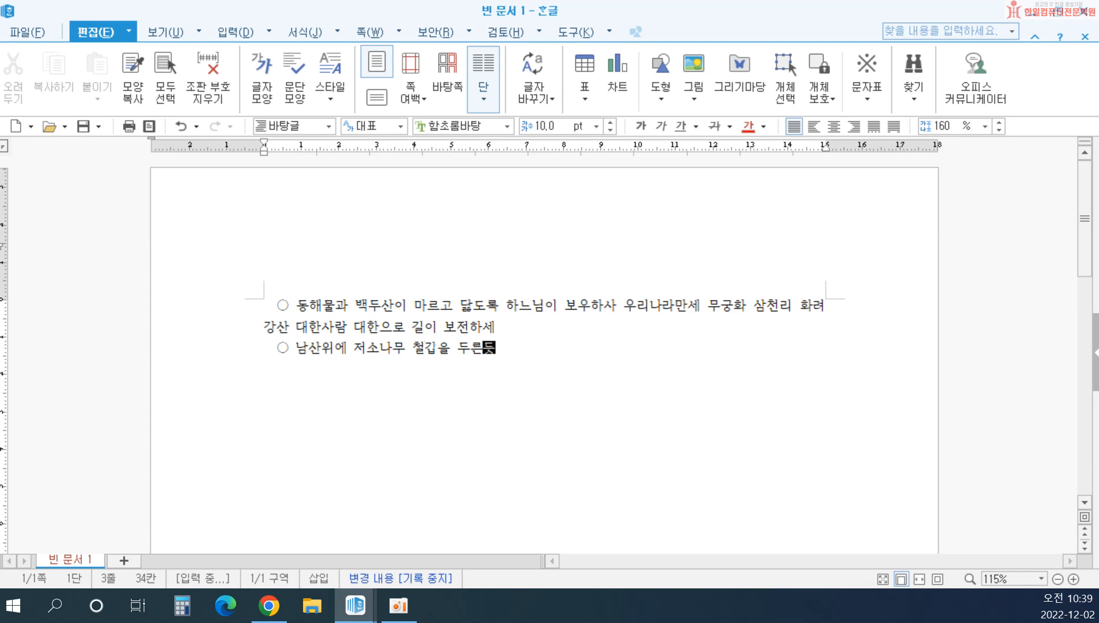
text(변함은 우리기상)
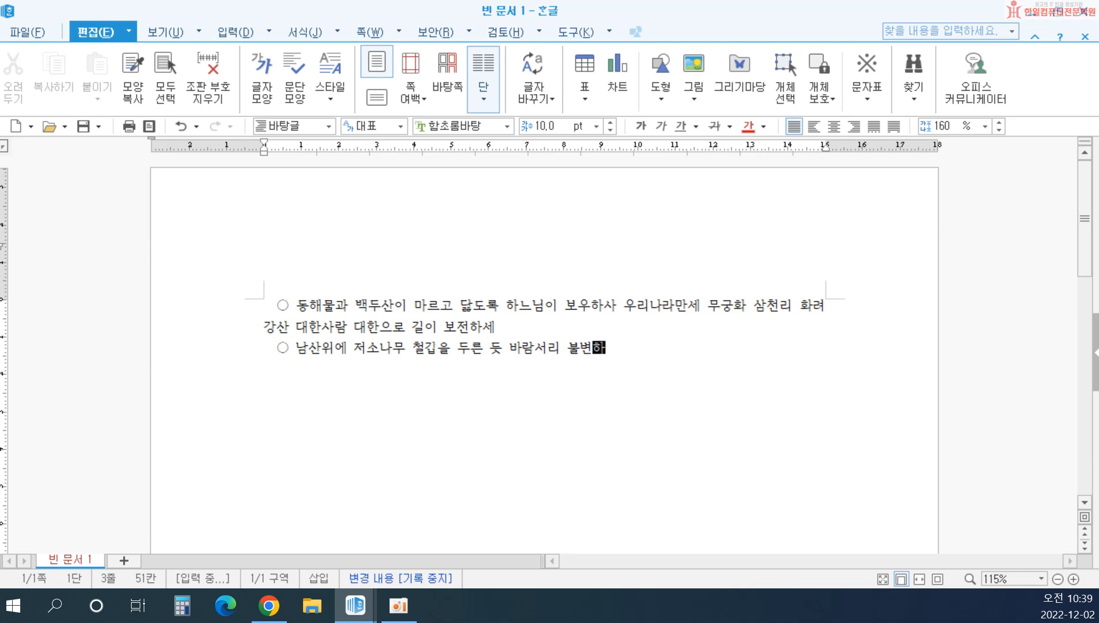
text(일세 무궁화)
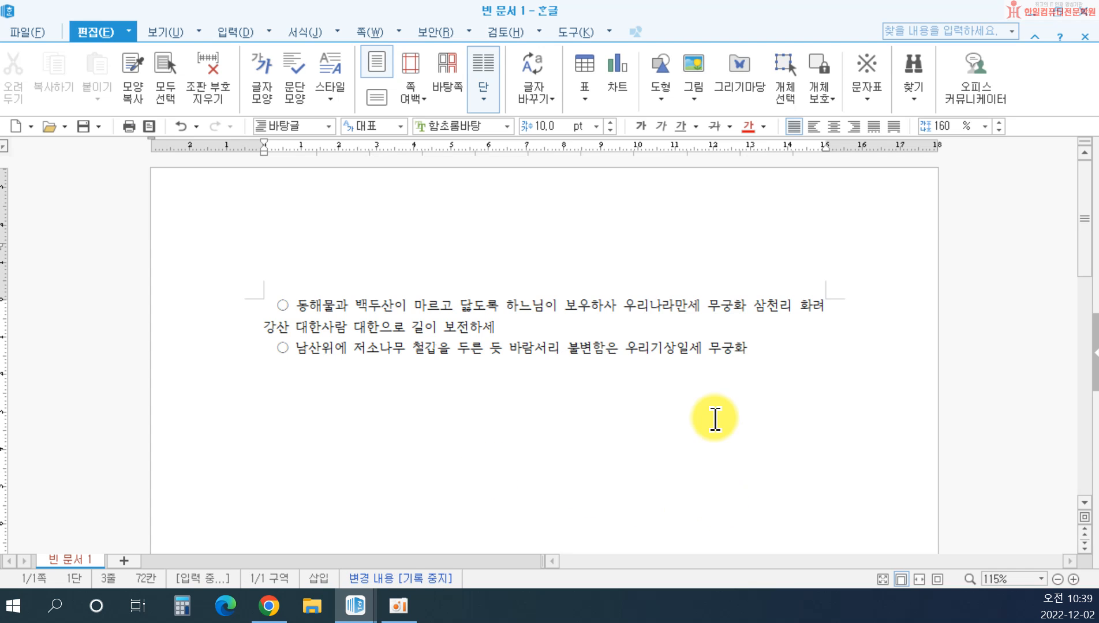
Replace the trailing "무궁화" in the second item with a copy of the first item's text from "무궁화 삼천리" through "보전하세"
drag(708, 348, 754, 348)
key(Delete)
drag(709, 305, 731, 325)
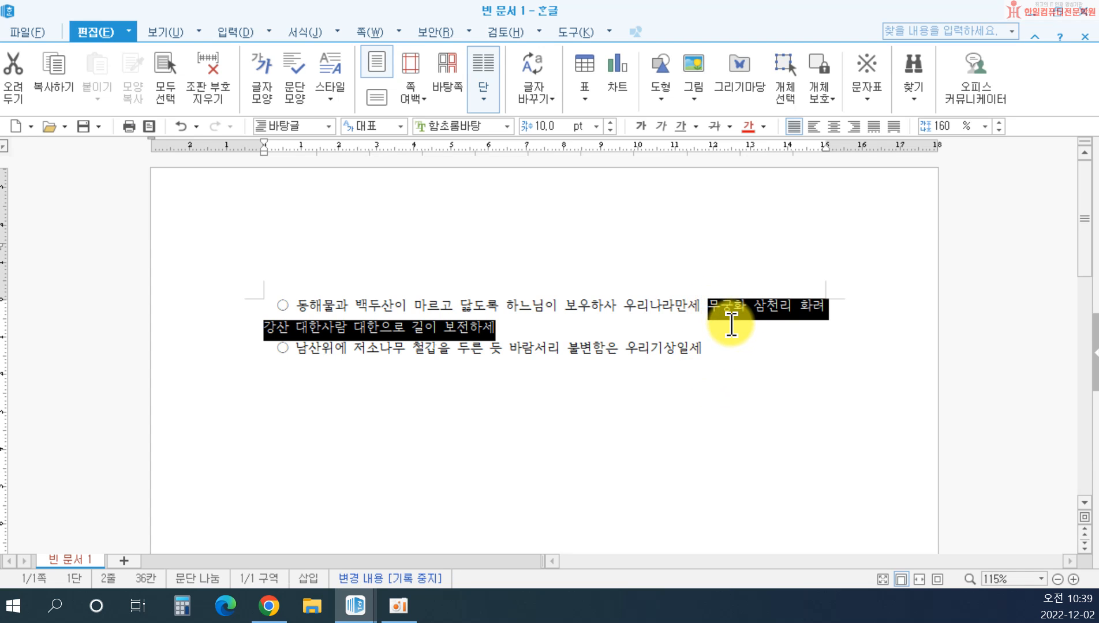
key(ctrl+c)
click(721, 345)
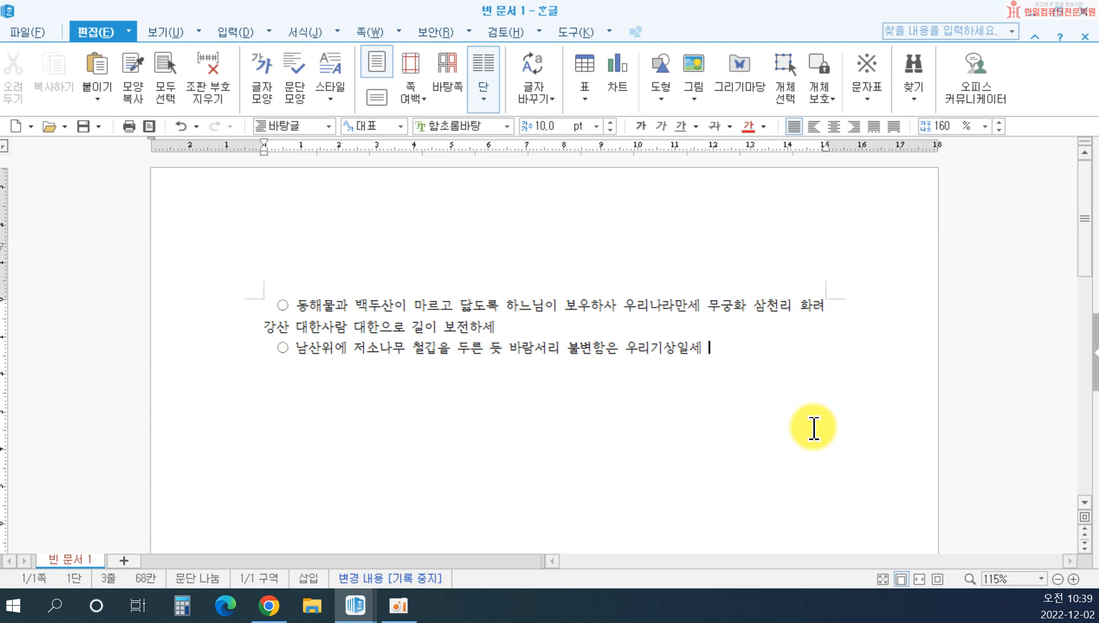
key(ctrl+v)
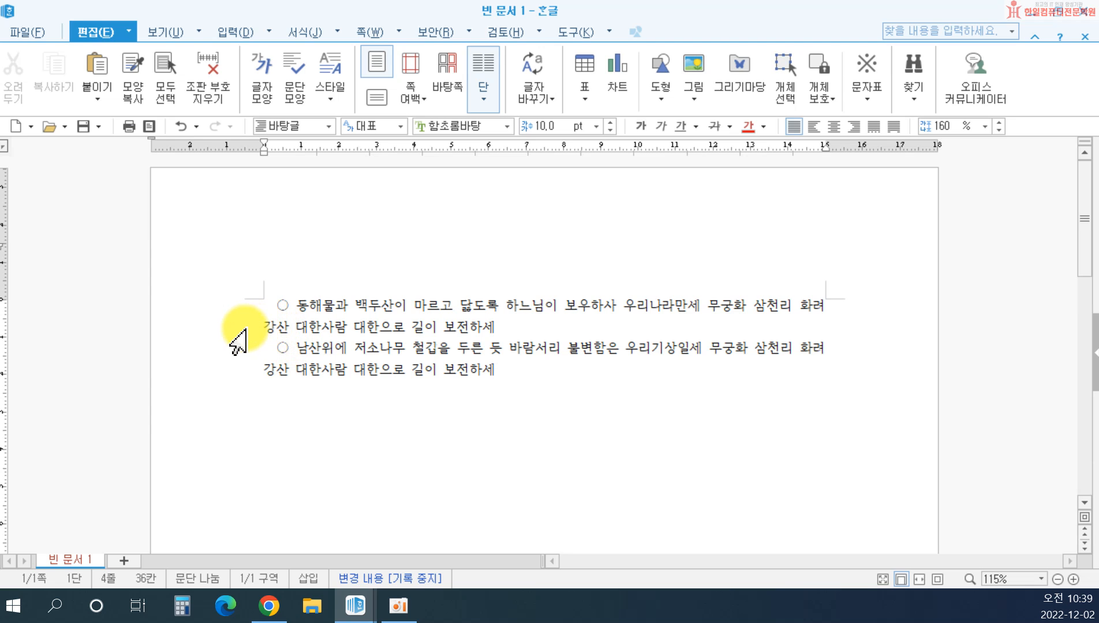
drag(225, 307, 223, 385)
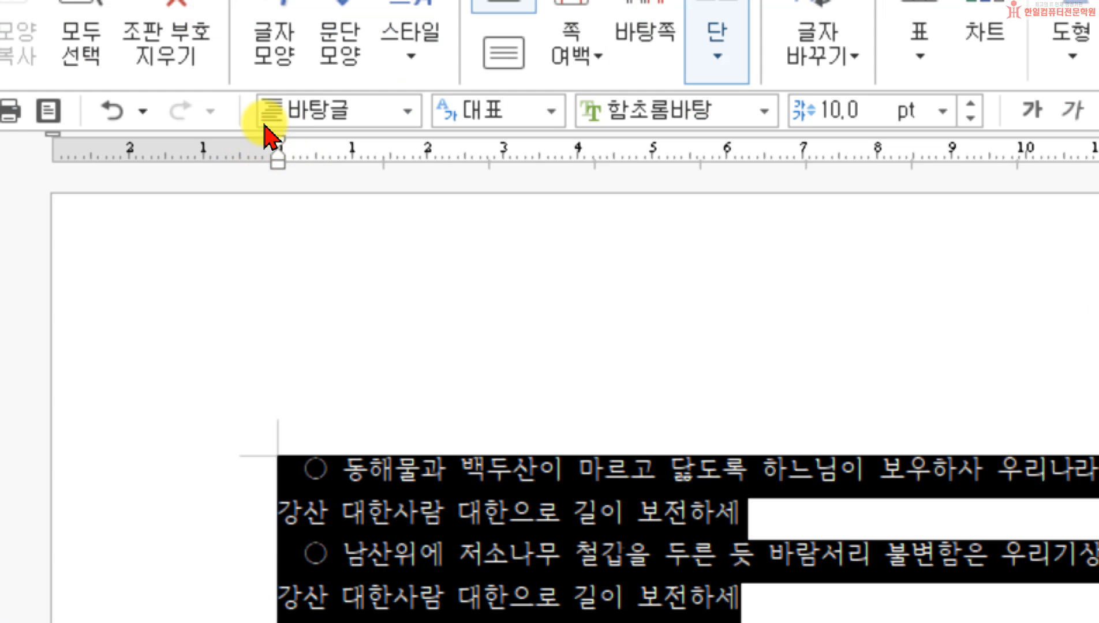
click(143, 111)
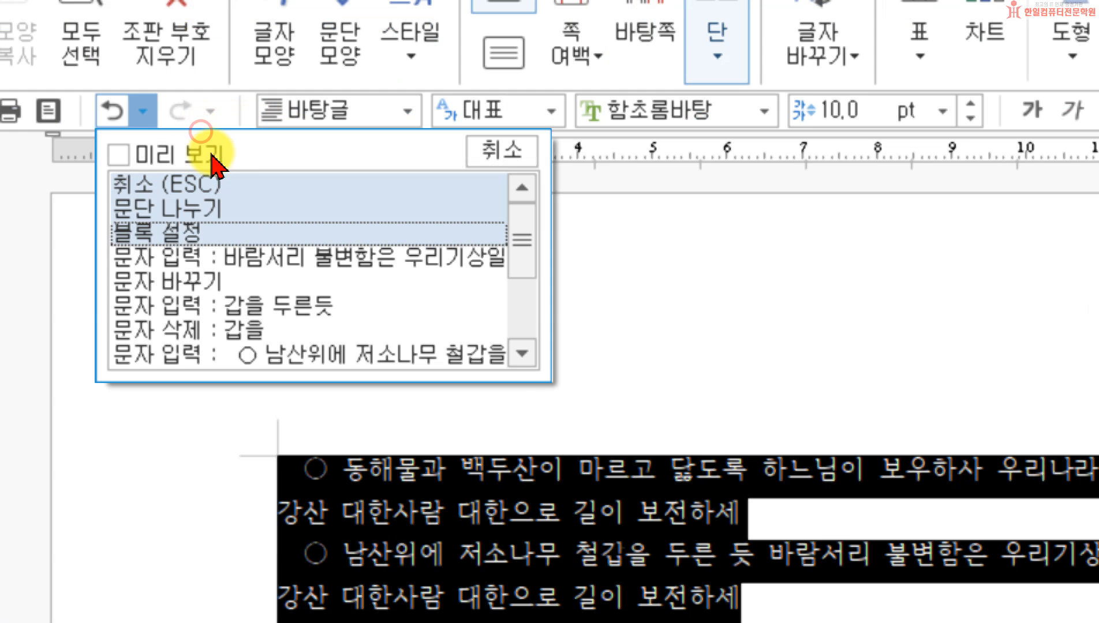
click(514, 152)
click(542, 192)
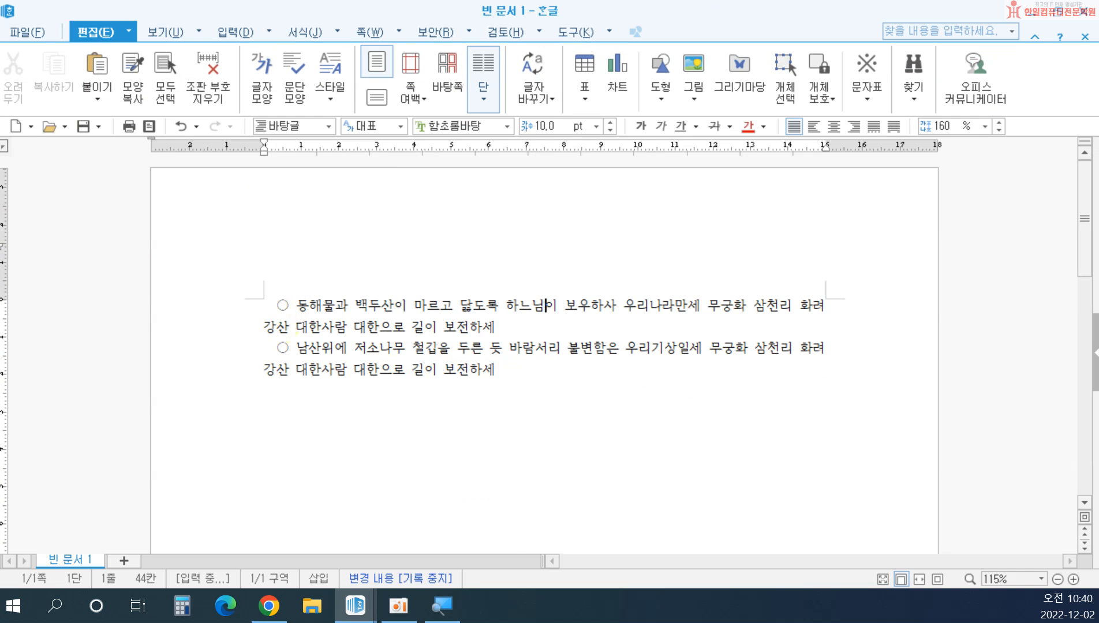
Give both ○ paragraphs a hanging indent of about 0.9 cm so their second lines align with the text after the symbol
drag(245, 302, 238, 376)
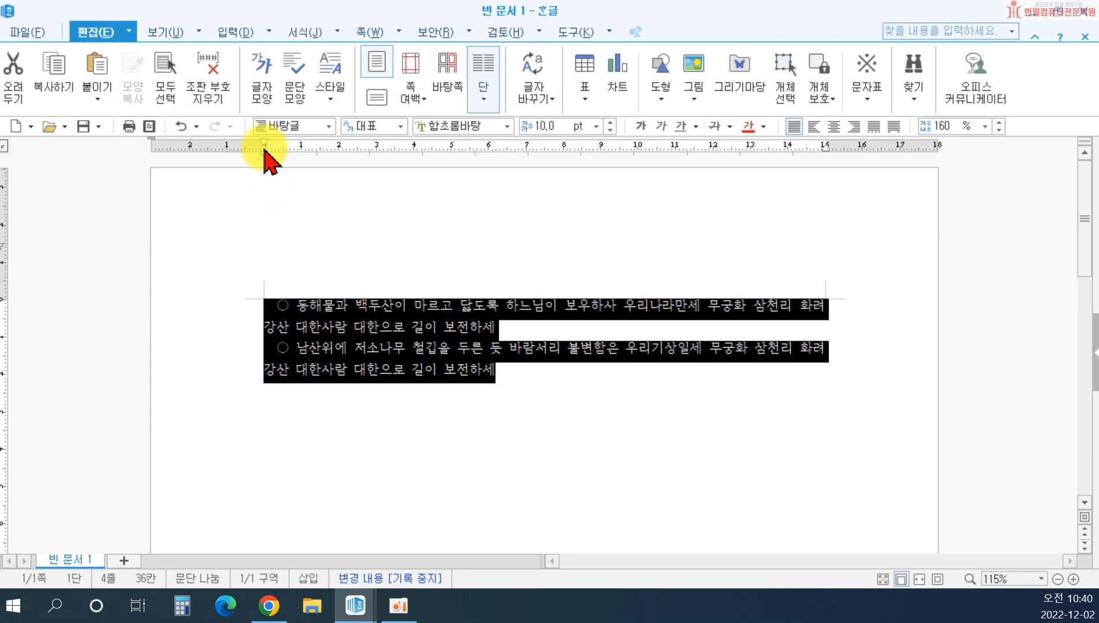
drag(265, 150, 298, 149)
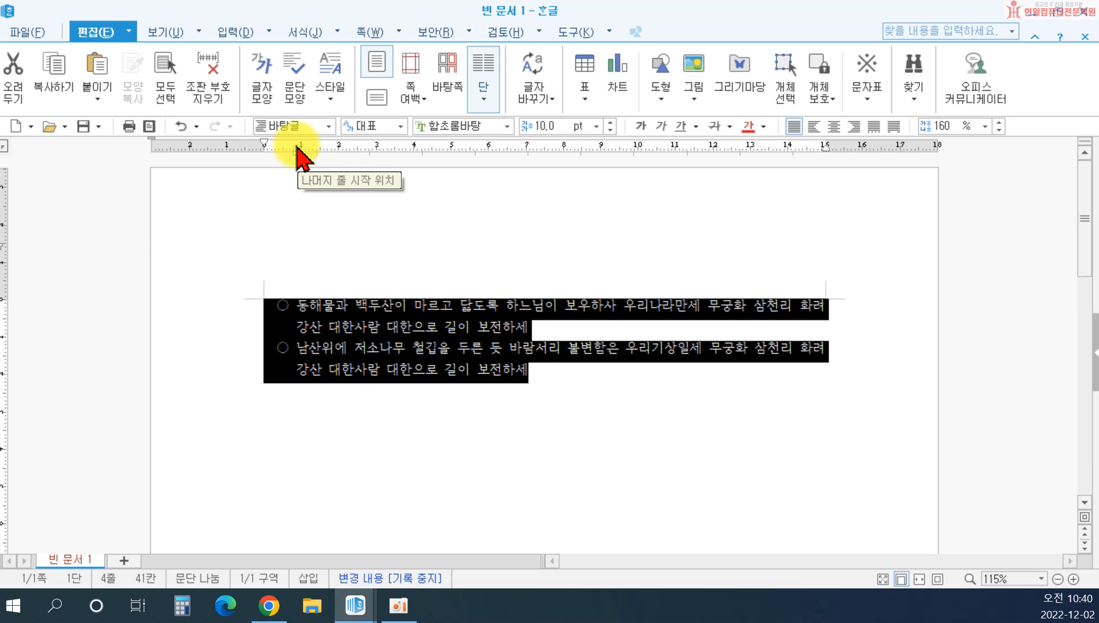
click(380, 370)
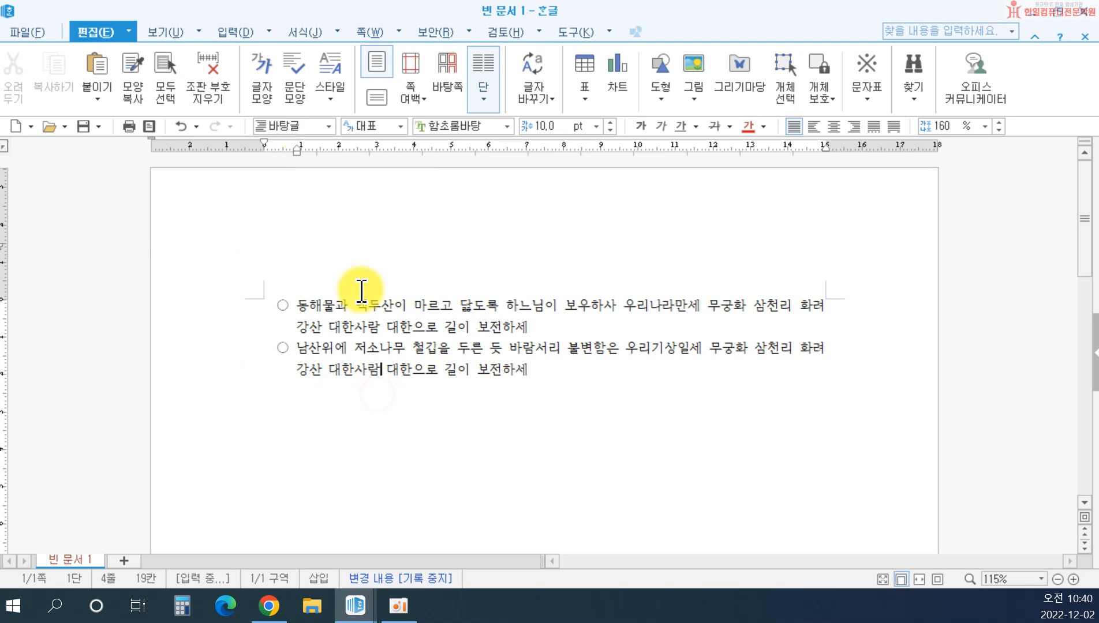
Begin a third list item below the second one by inserting the ○ symbol from the character map
click(563, 382)
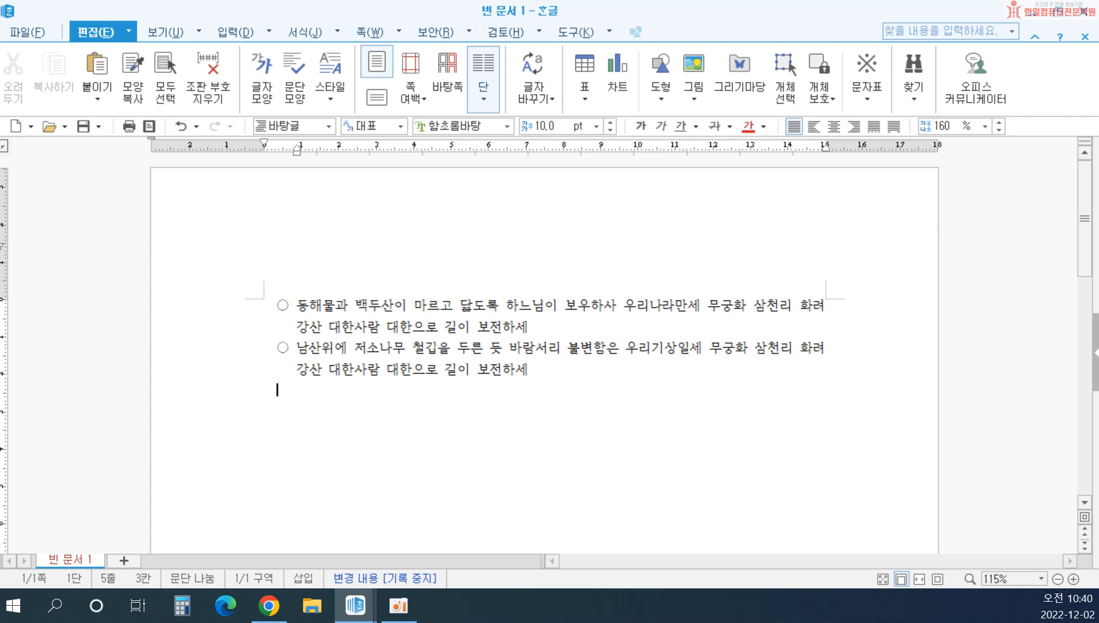
key(ctrl+F10)
click(588, 395)
key(Return)
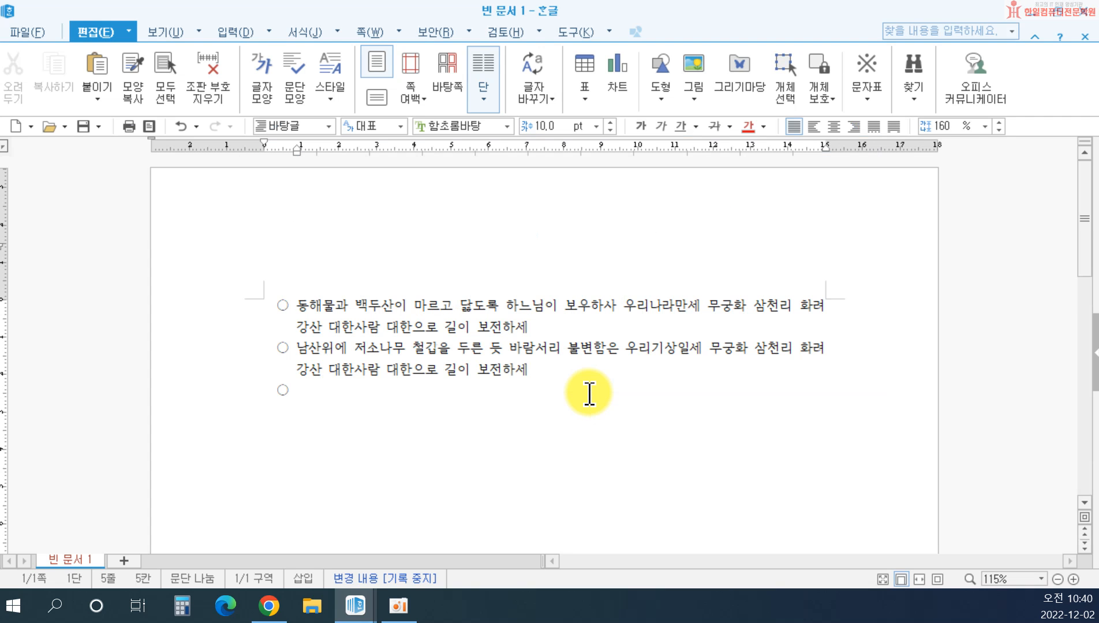
Enter "이기상과 이맘으로 충성을 다하여 괴로우나 즐거우나 나라사랑하세" after the third ○
text(이기상과 이맘)
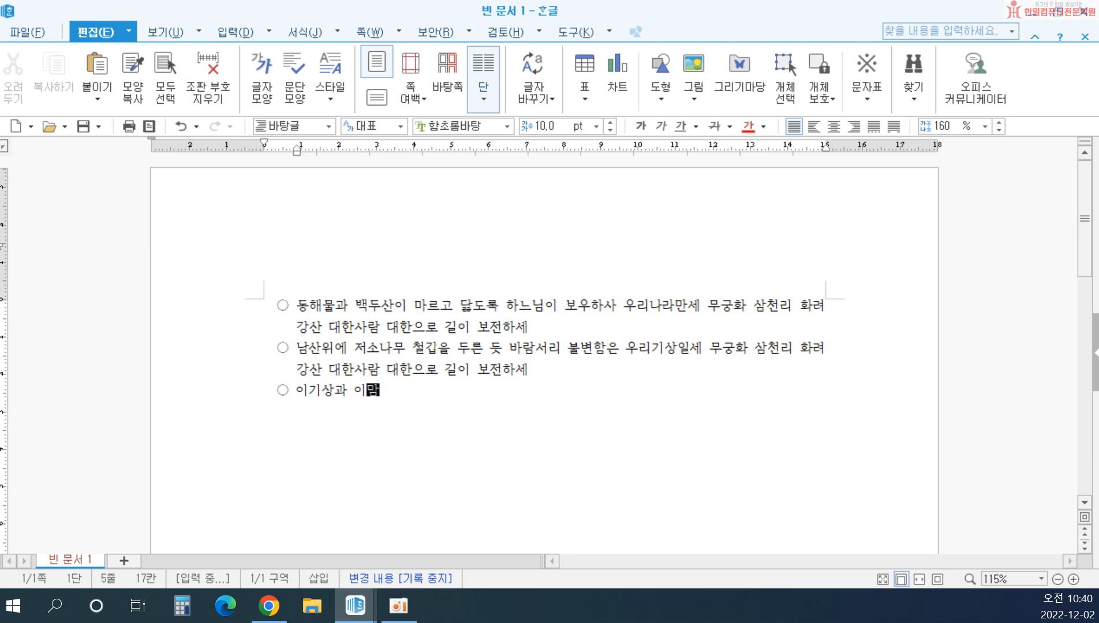
text(으로 충성을 다)
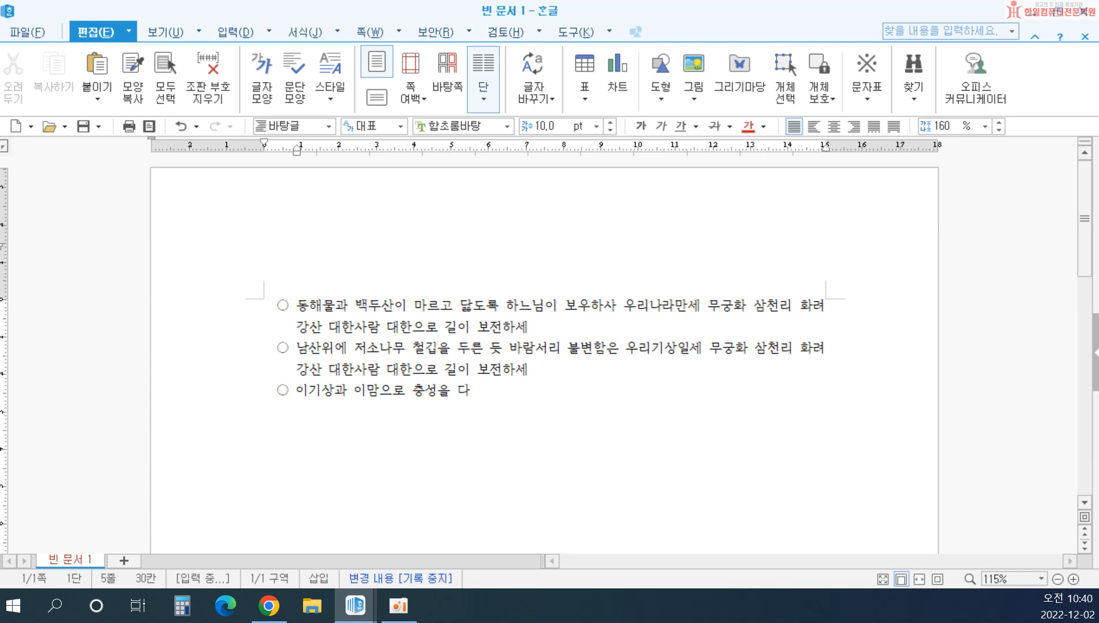
text(하여 외로우나 즈)
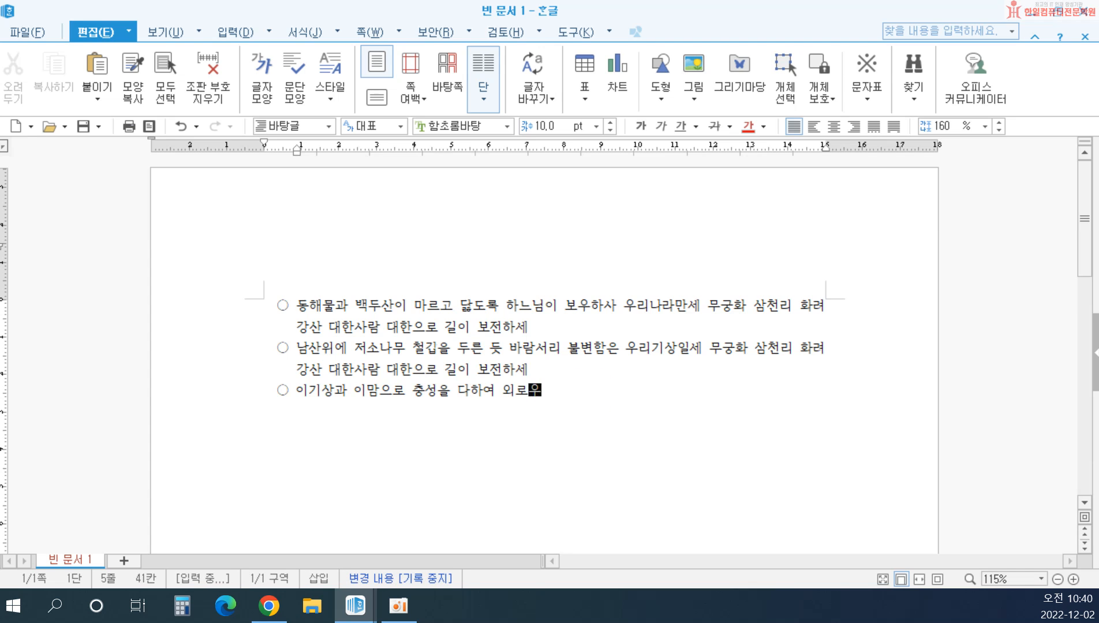
key(BackSpace)
key(BackSpace)
key(BackSpace)
key(BackSpace)
key(BackSpace)
key(BackSpace)
text(괴로우나 ㅈ)
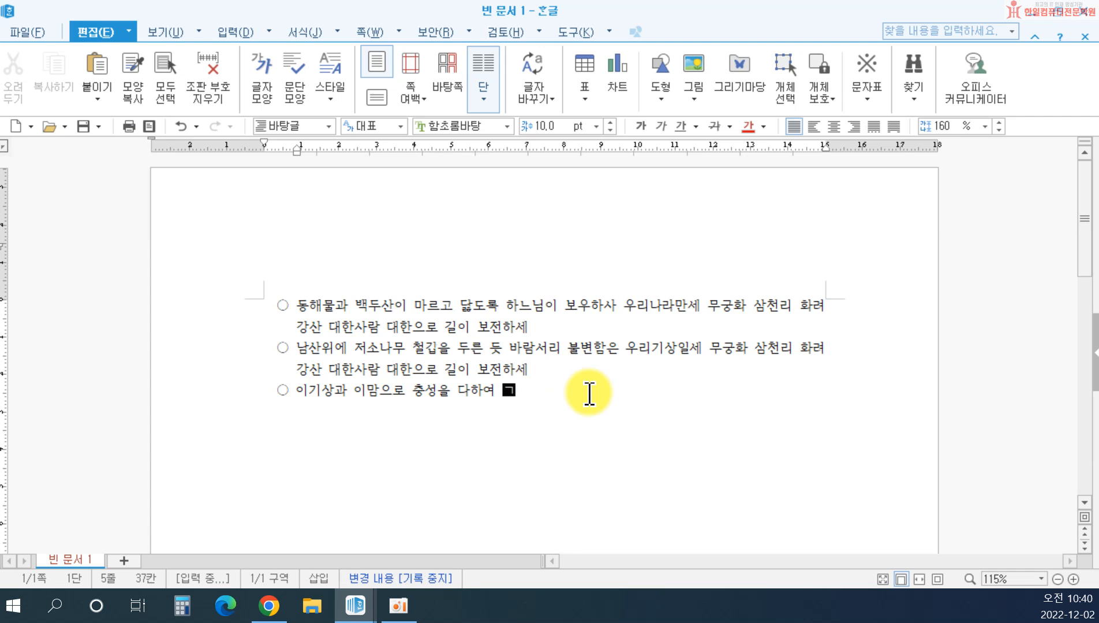
text(ㅡㄹ거우나 나라사)
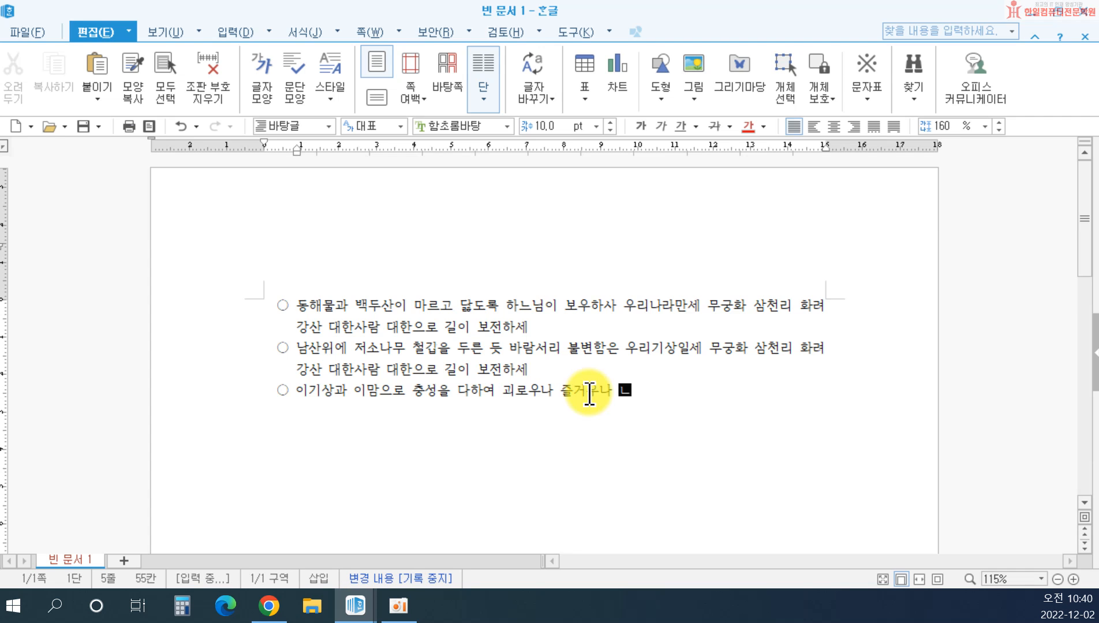
key(BackSpace)
text(랑하세)
Append a copy of the second item's text from "무궁화 삼천리" through "보전하세" to the third item and start a new paragraph
drag(707, 349, 749, 374)
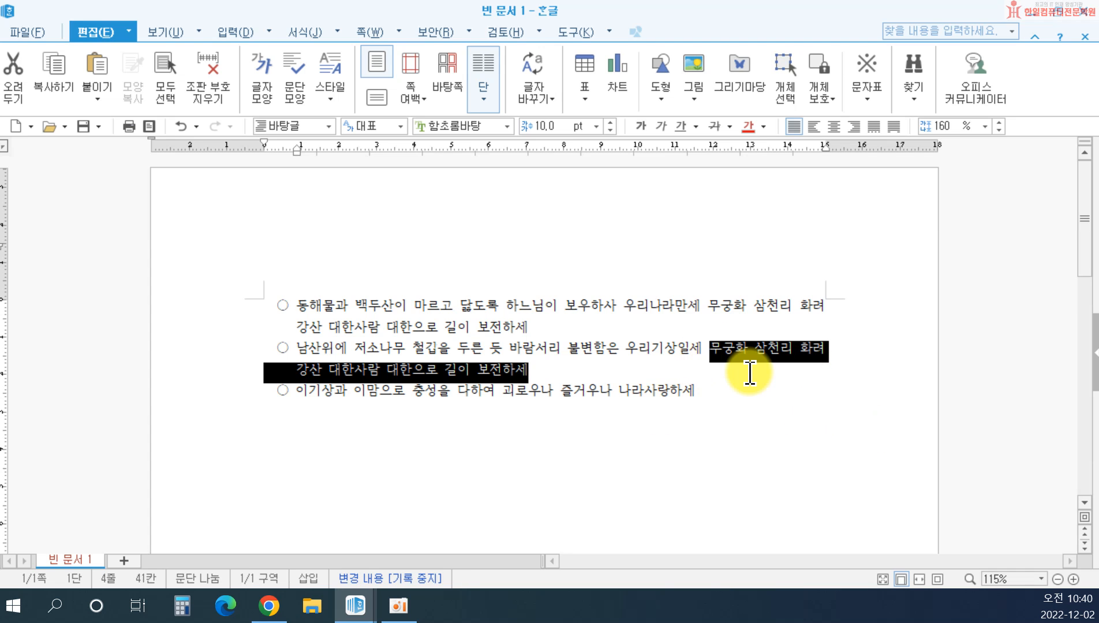
click(728, 397)
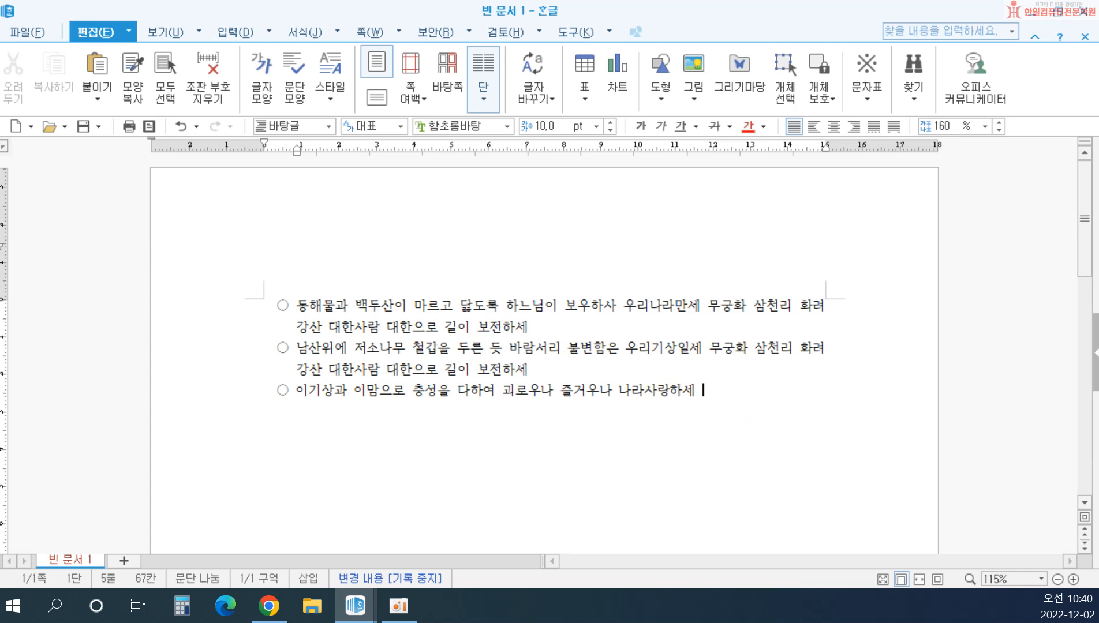
key(ctrl+v)
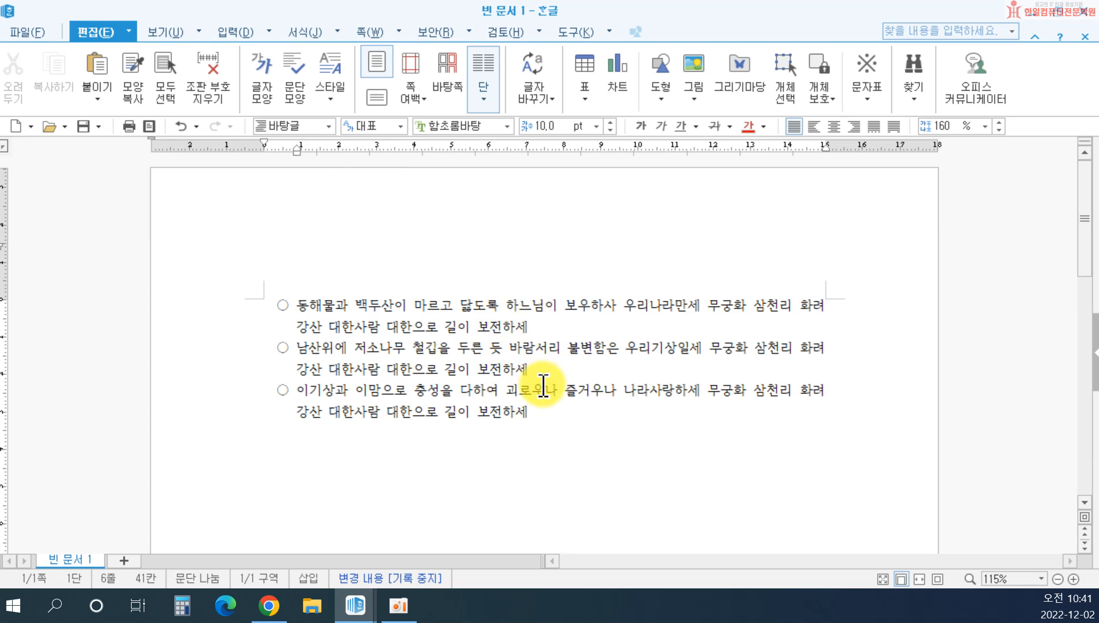
key(Return)
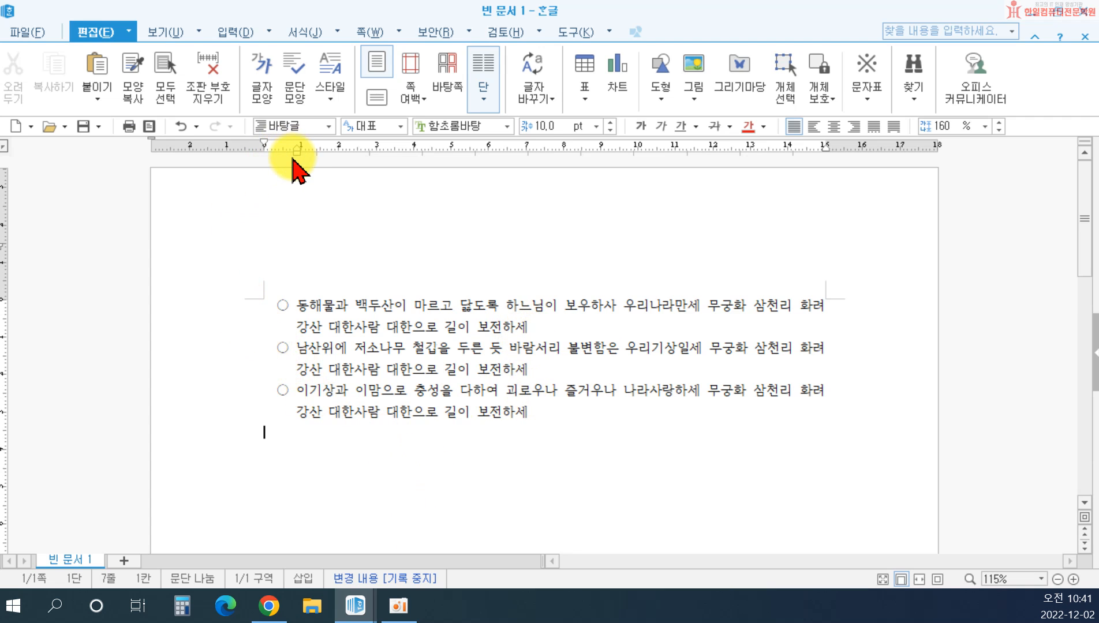
Select all three ○ paragraphs and set their hanging indent on the ruler to about 0.9 cm
drag(221, 307, 215, 413)
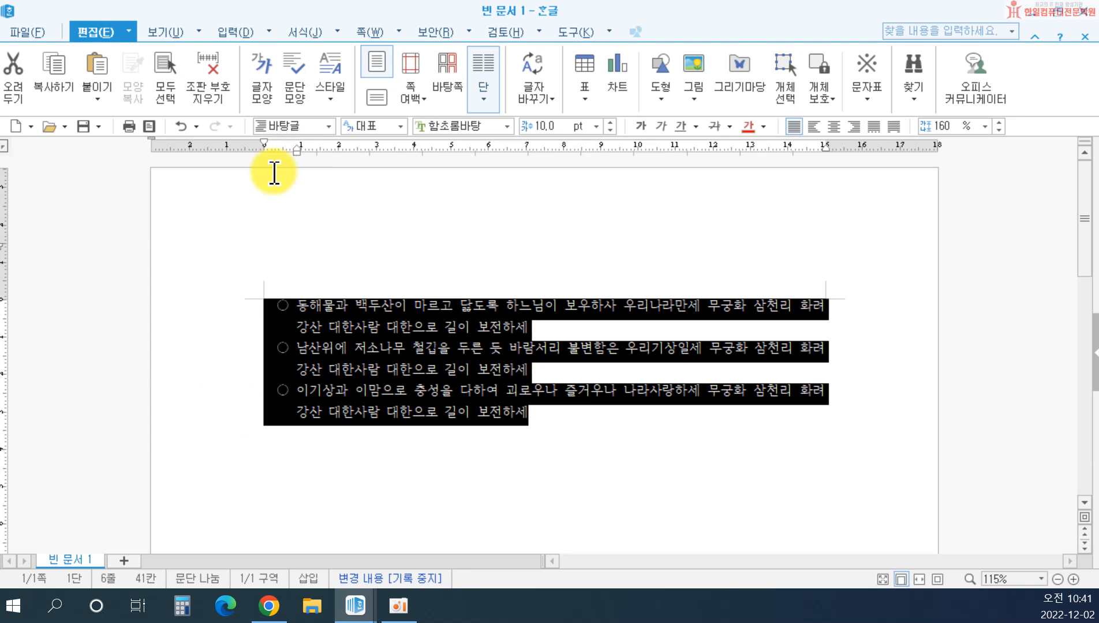
mouse_move(304, 151)
mouse_down()
mouse_move(264, 152)
mouse_move(297, 151)
mouse_up()
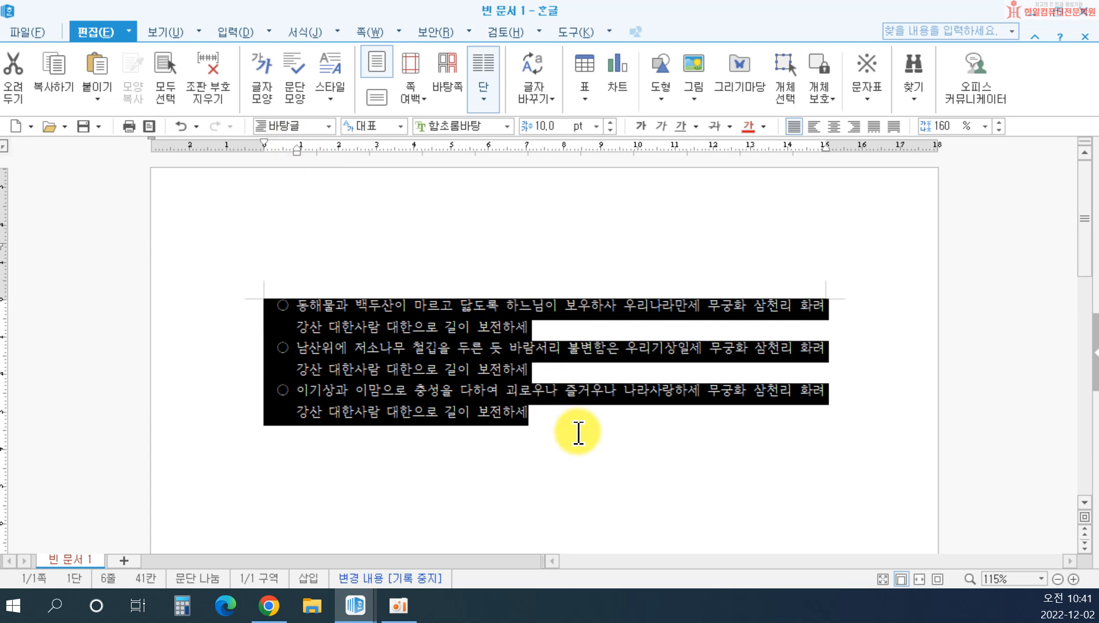
click(586, 437)
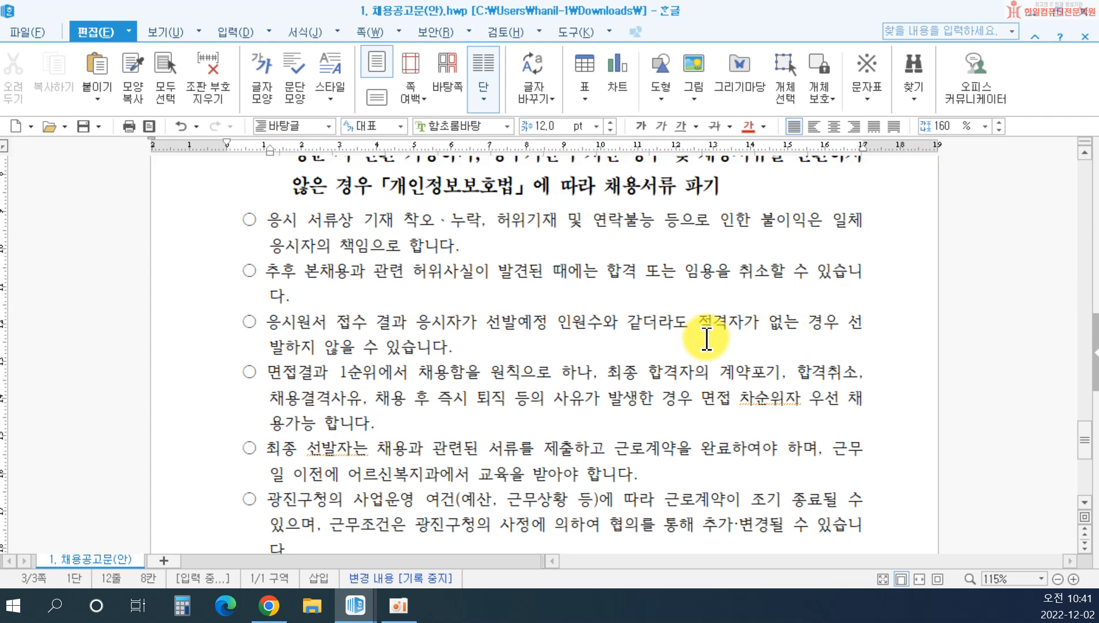
Look through the recruitment notice 1. 채용공고문(안).hwp from its last page up to the title, checking its ○ and dash paragraphs
scroll(617, 361, up, 8)
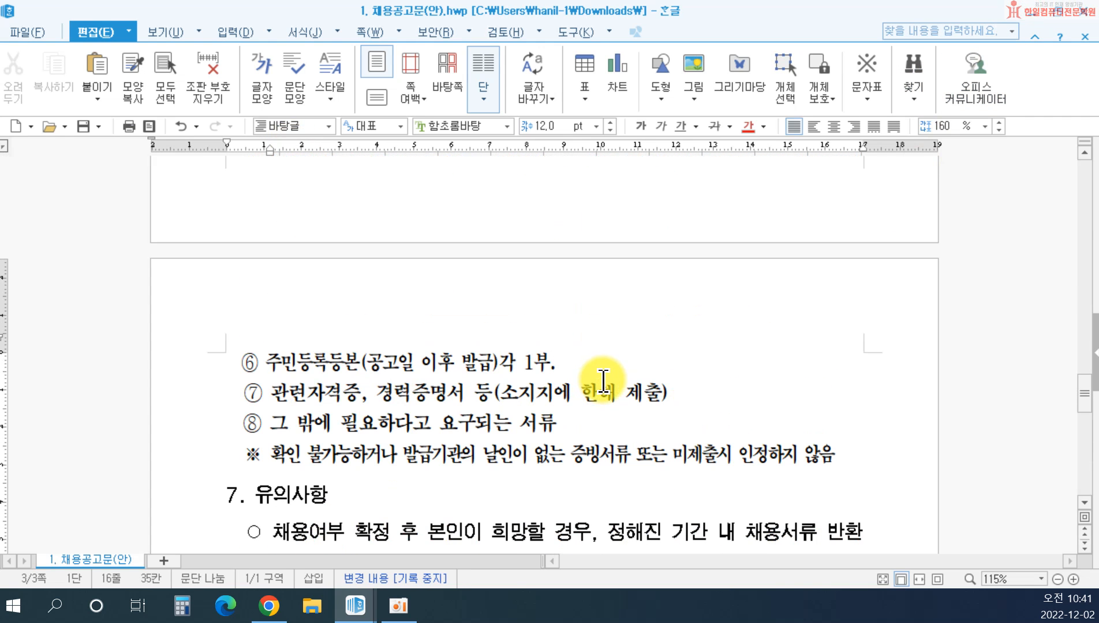
scroll(603, 381, up, 10)
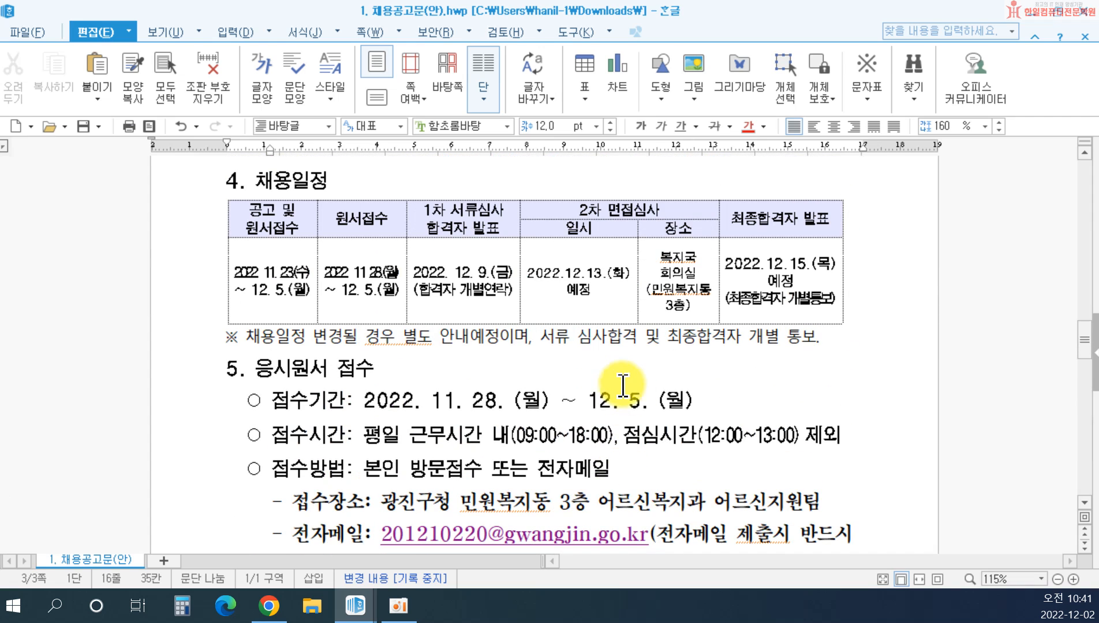
scroll(650, 402, up, 10)
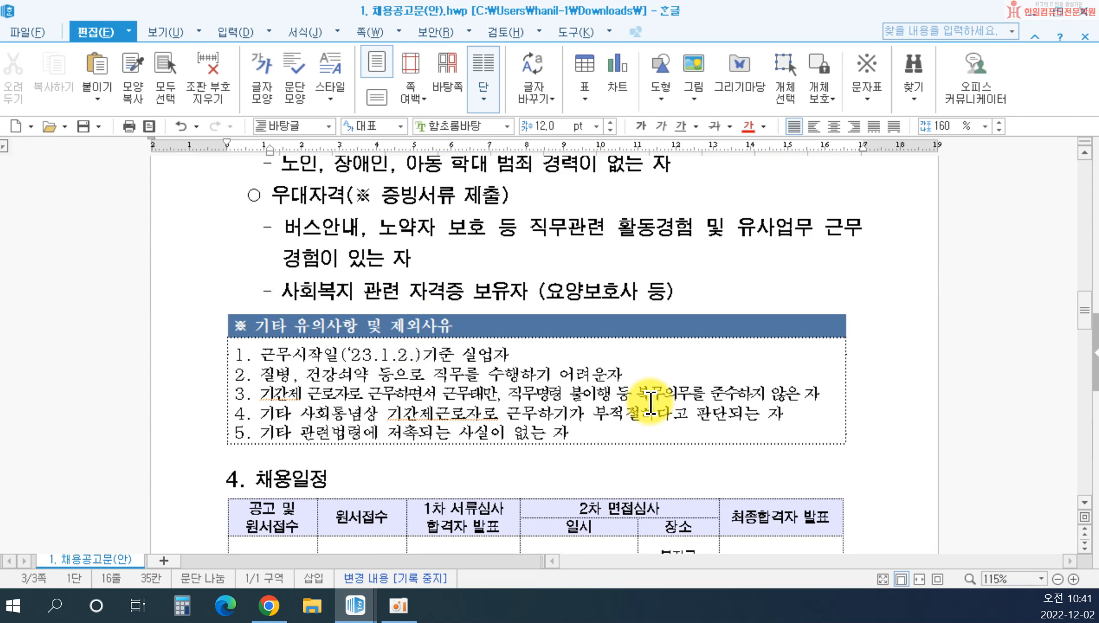
scroll(650, 402, up, 10)
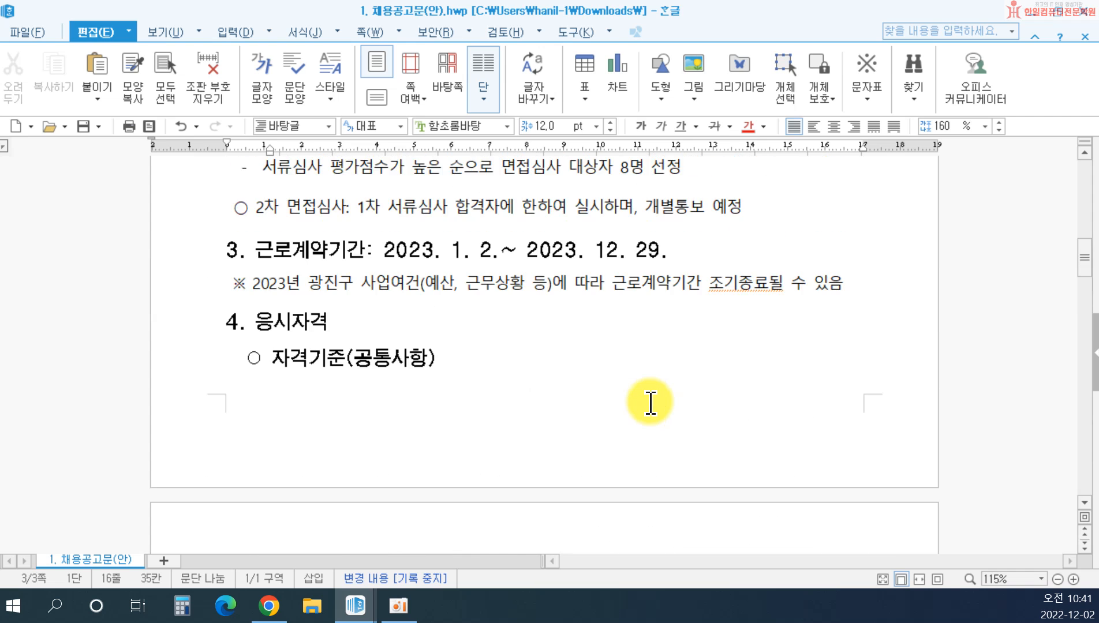
scroll(650, 402, up, 5)
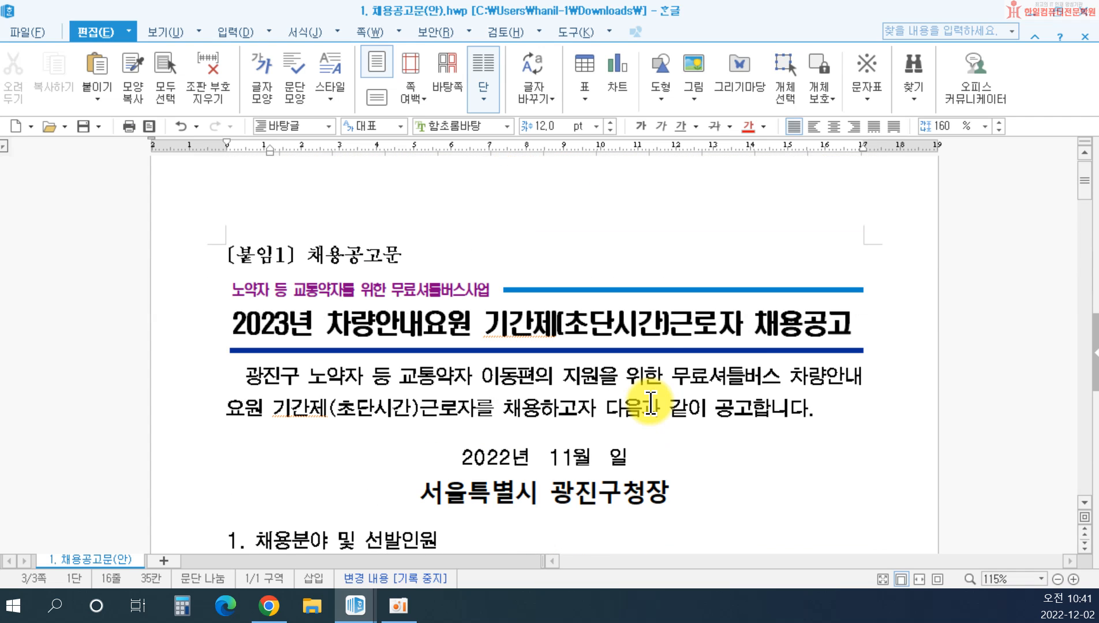
scroll(650, 402, up, 1)
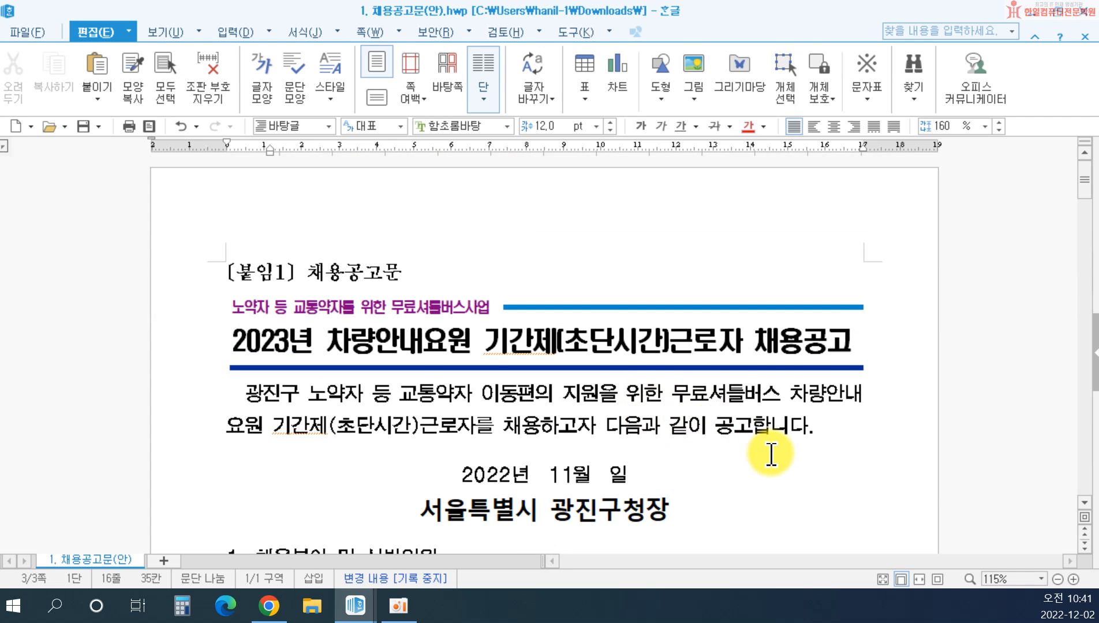
scroll(716, 429, down, 5)
scroll(727, 433, up, 5)
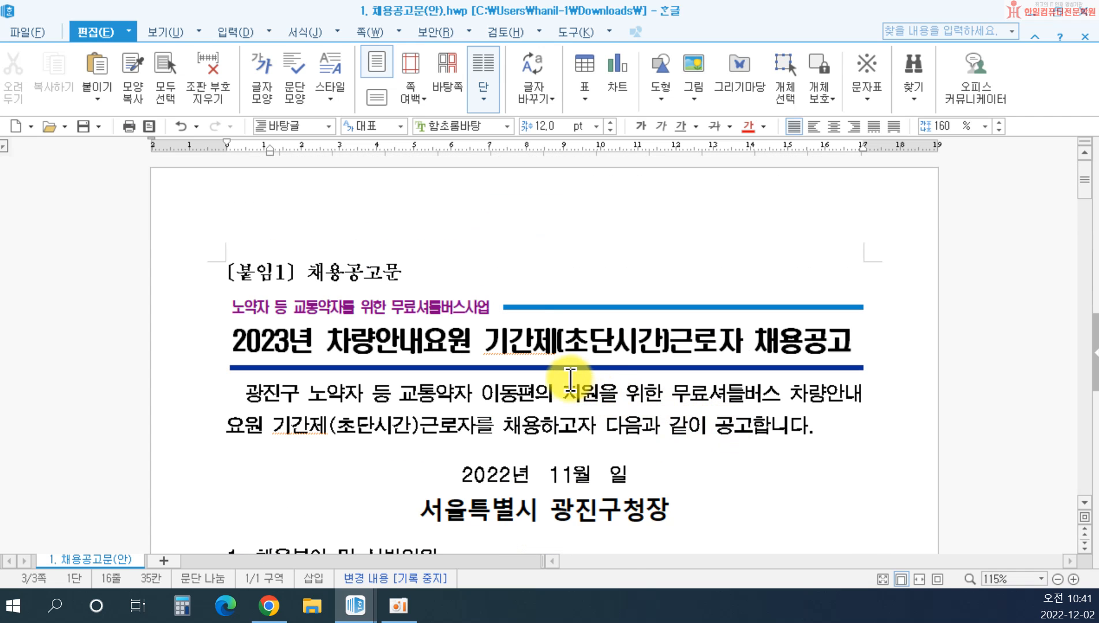
scroll(519, 323, down, 15)
scroll(577, 393, up, 10)
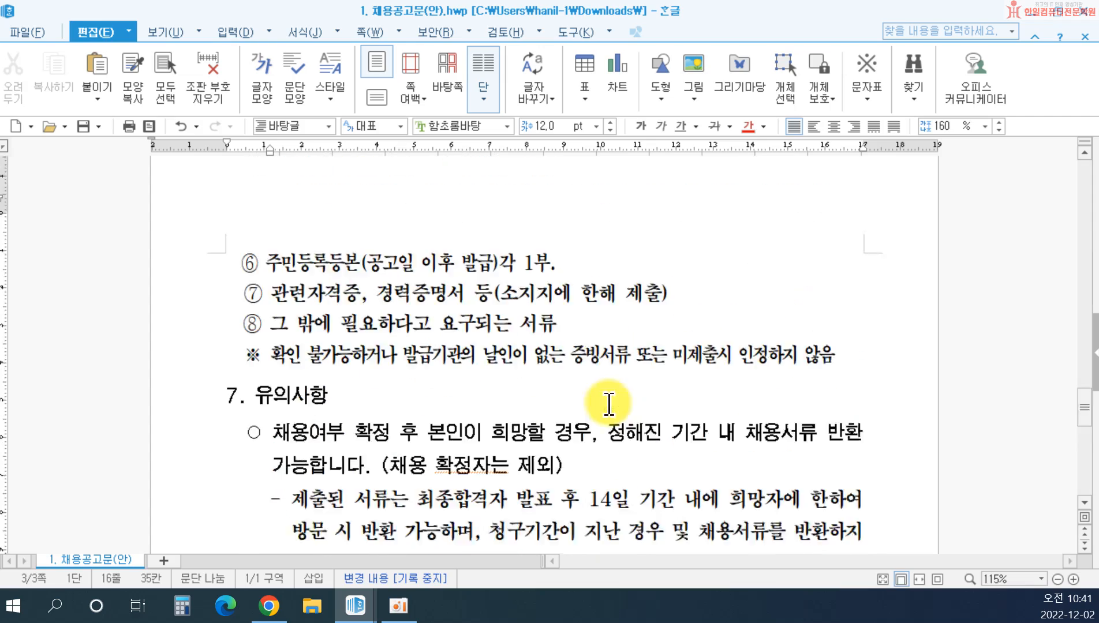
scroll(564, 374, up, 15)
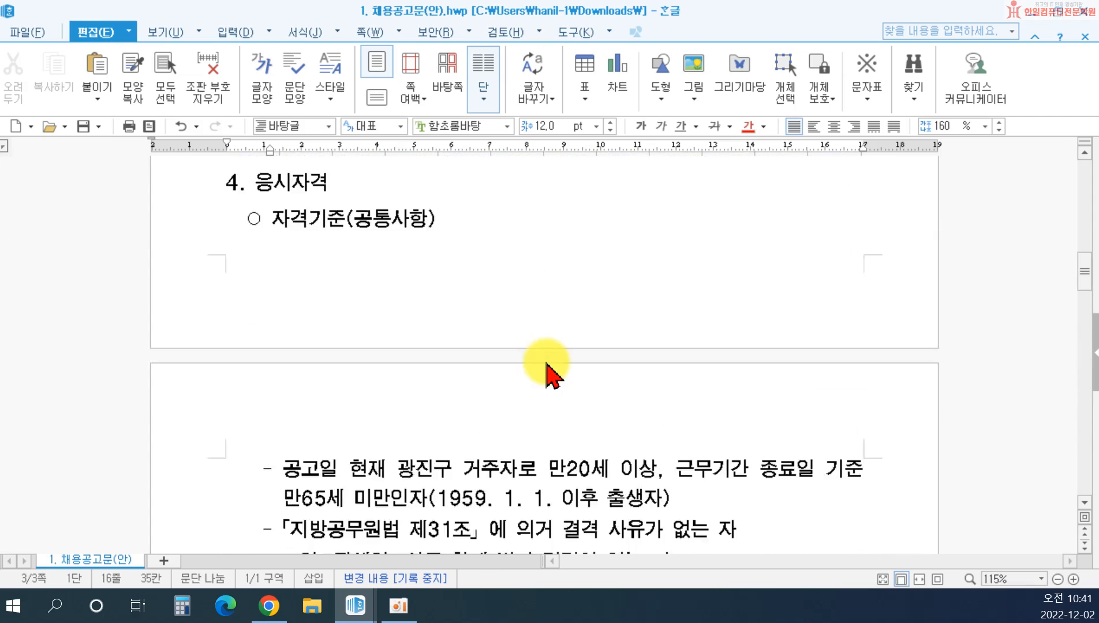
scroll(548, 376, up, 3)
Examine how the notice's title block "2023년 차량안내요원 기간제(초단시간)근로자 채용공고" is built from table cells and coloured borders
click(453, 341)
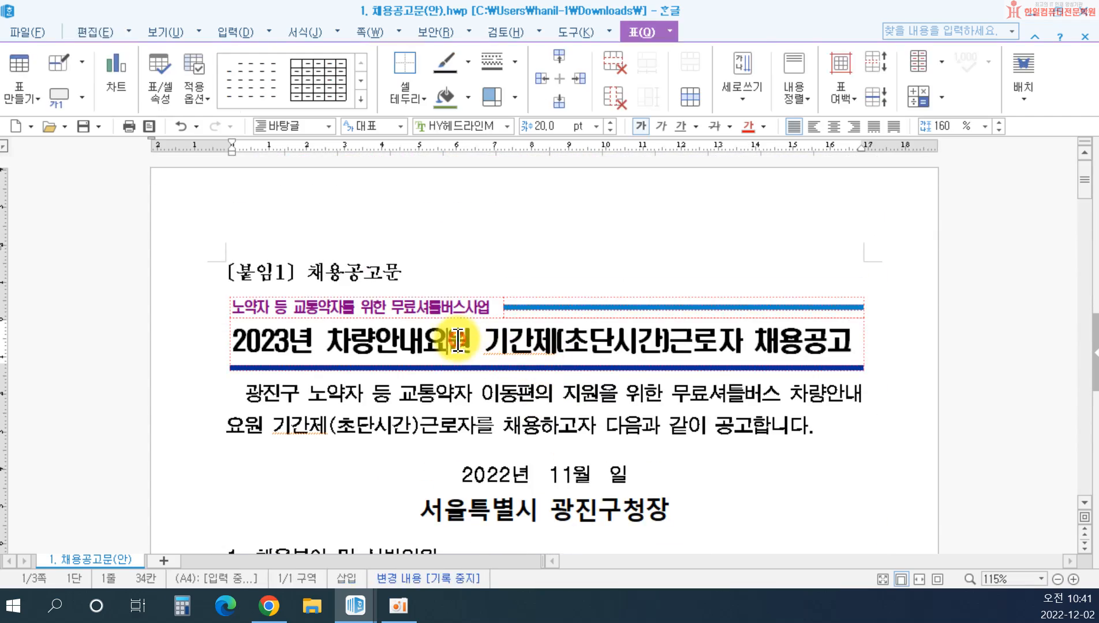
click(575, 416)
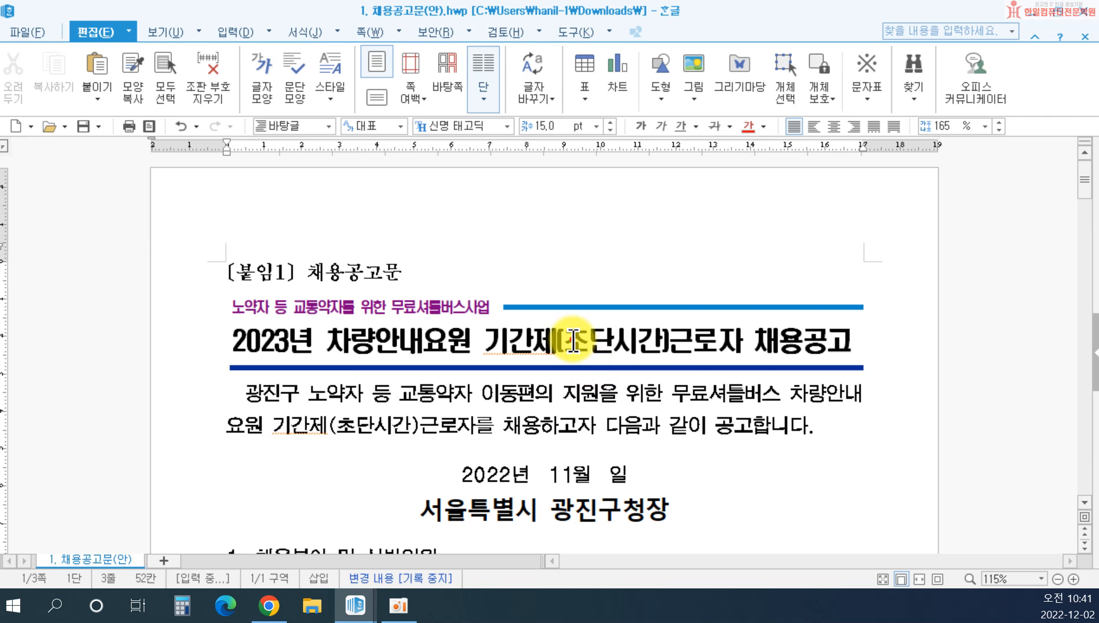
click(572, 341)
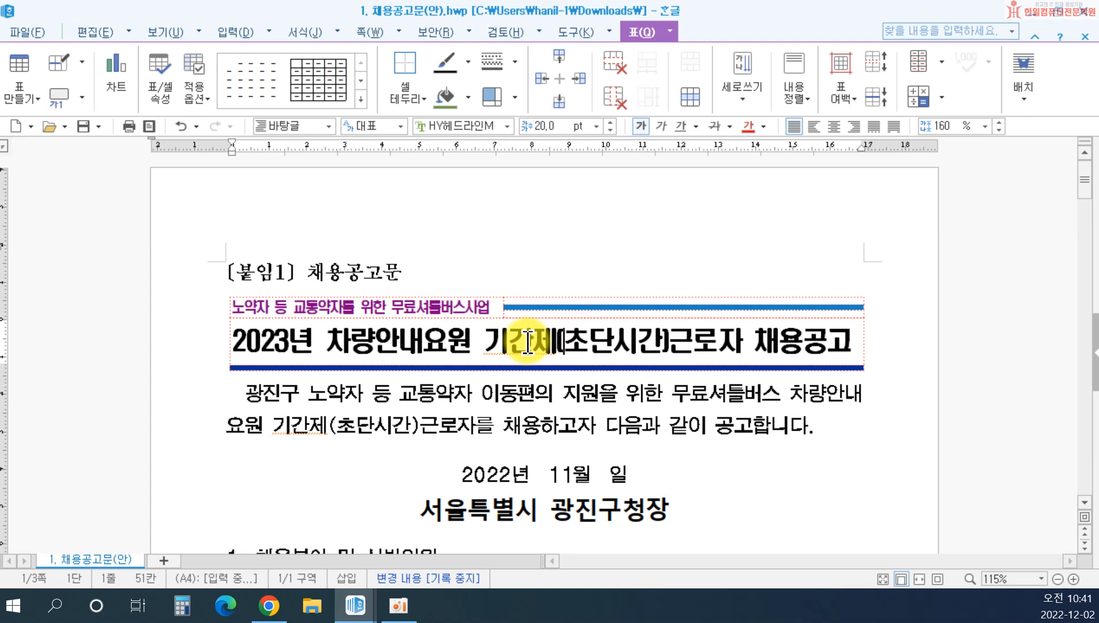
scroll(537, 335, up, 4)
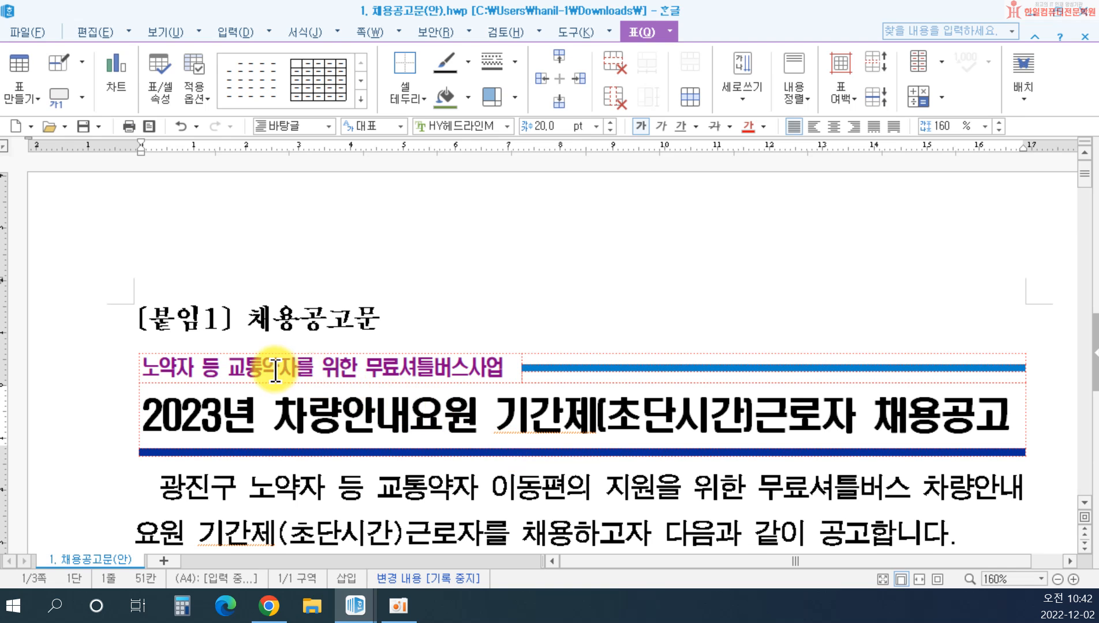
click(725, 281)
click(596, 398)
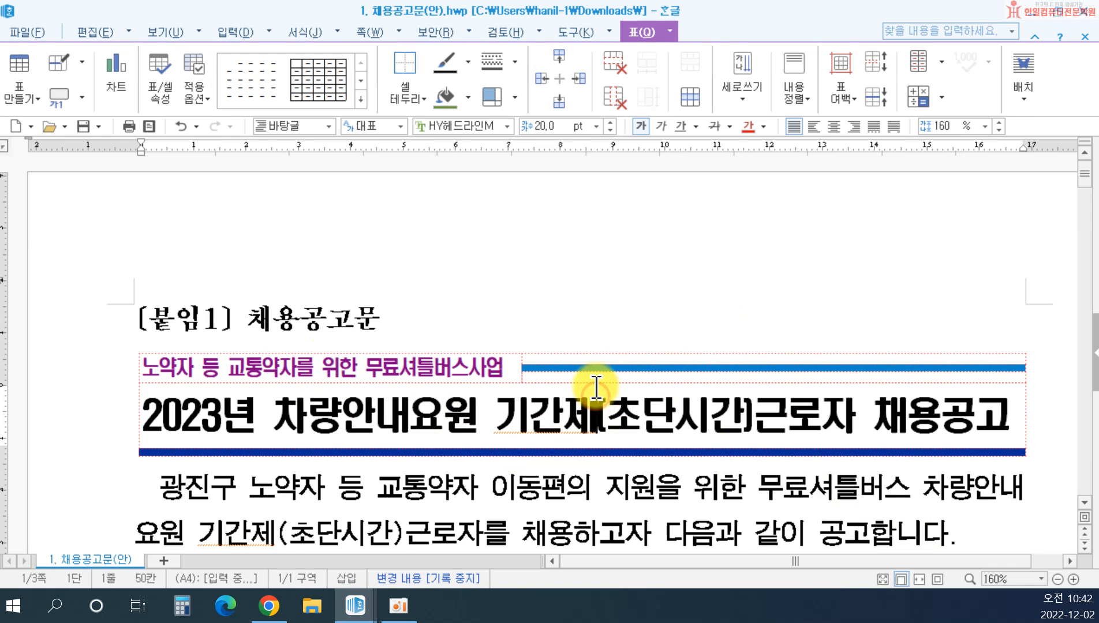
Insert blank lines between the title block and the paragraph beginning "광진구 노약자 등"
key(Page_Down)
scroll(962, 411, up, 3)
click(147, 430)
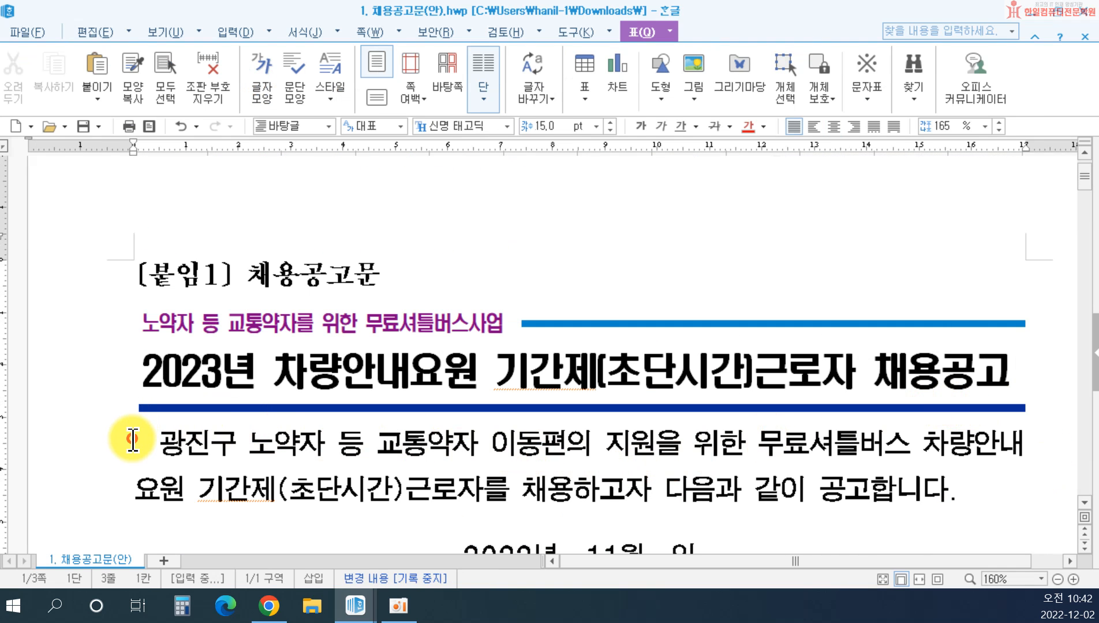
key(Return)
key(Return)
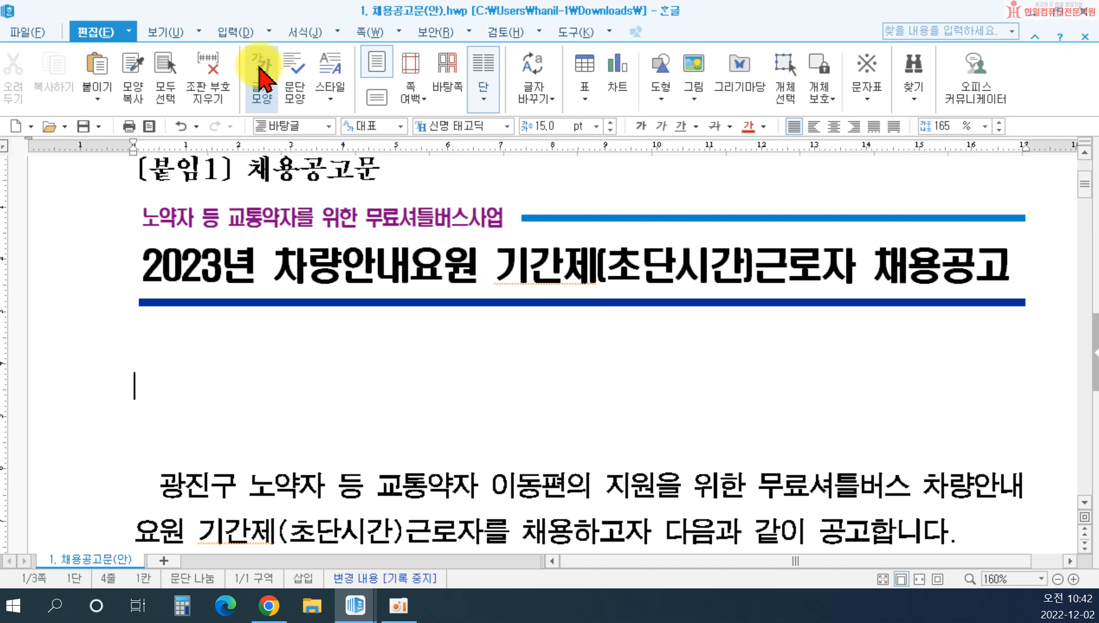
Insert a table with 2 rows and 2 columns in the blank area below the title block
click(234, 32)
click(20, 67)
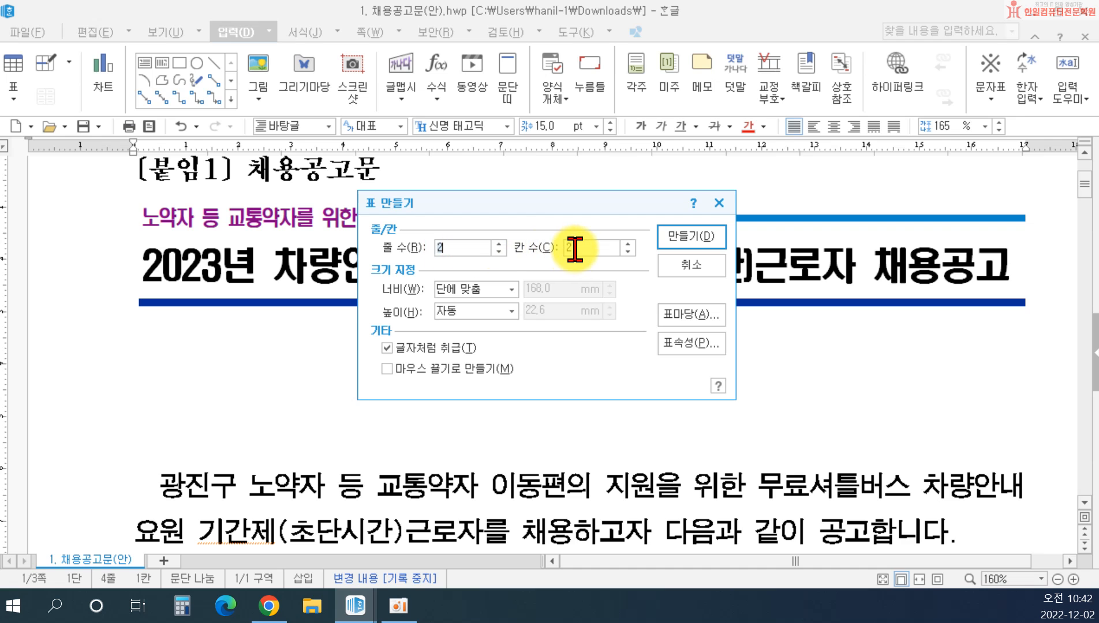
click(702, 237)
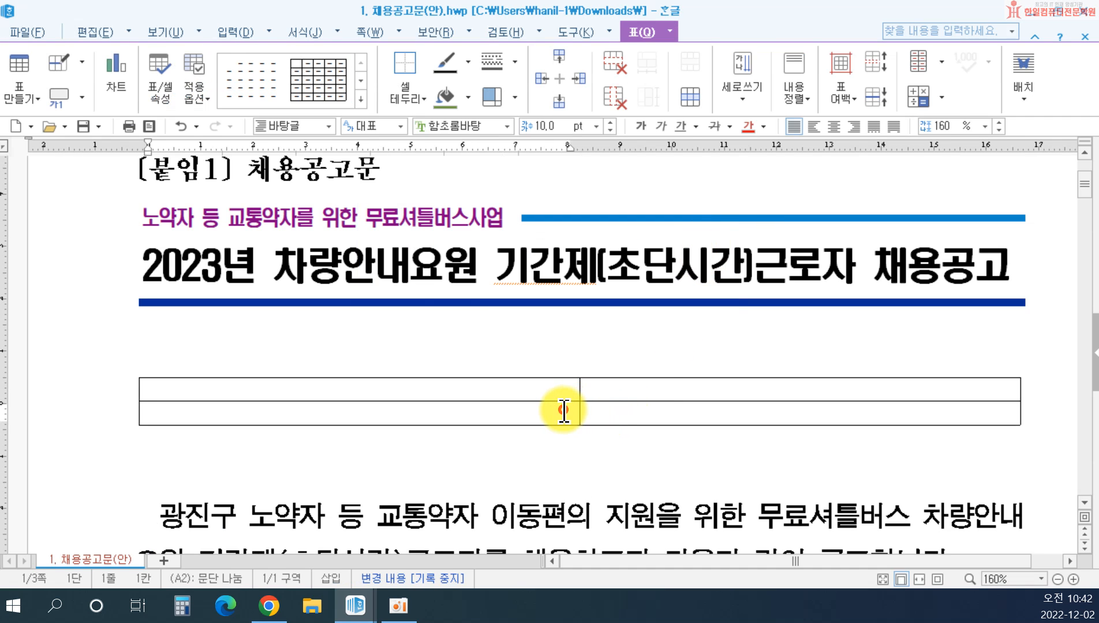
Merge the new table's two bottom-row cells and move the top row's divider left to line up with the start of the light-blue line
drag(563, 411, 799, 414)
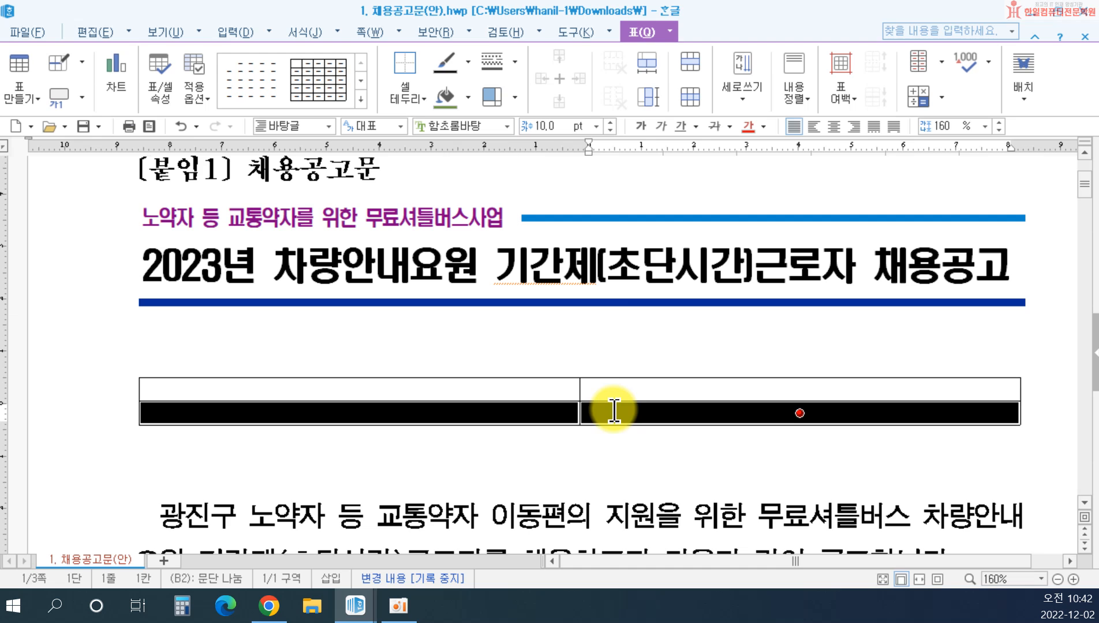
click(687, 64)
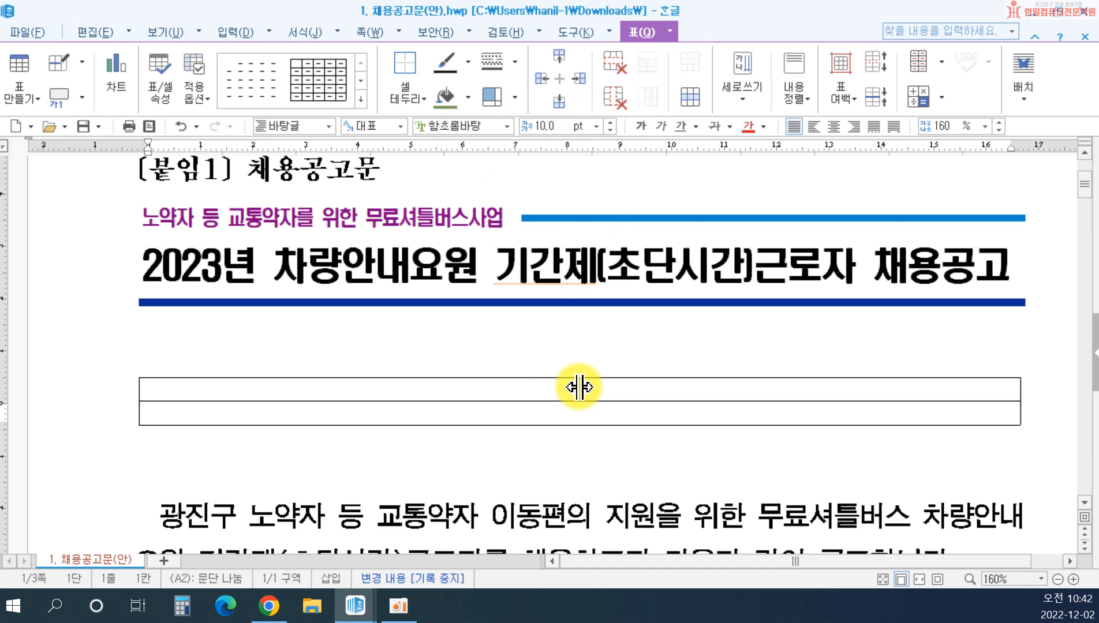
drag(579, 385, 523, 376)
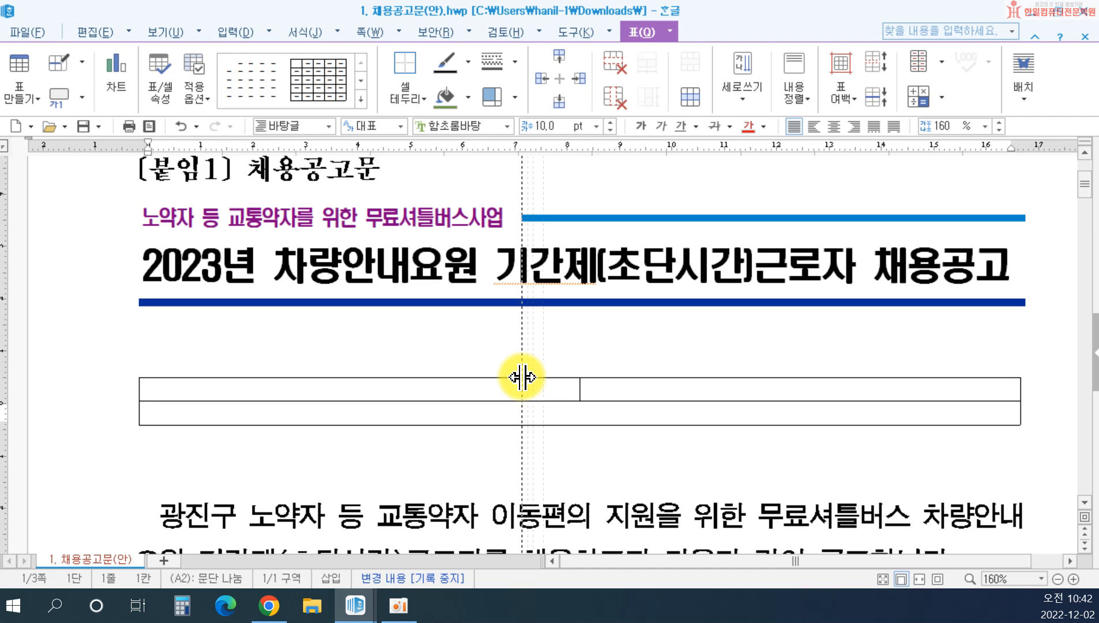
Enter "노약자등 교통약자를 위한 무료셔틀버스사업" in the new table's top-left cell and widen the cell so the text fits on one line
click(427, 386)
text(노약자등 교통약자를 위한 )
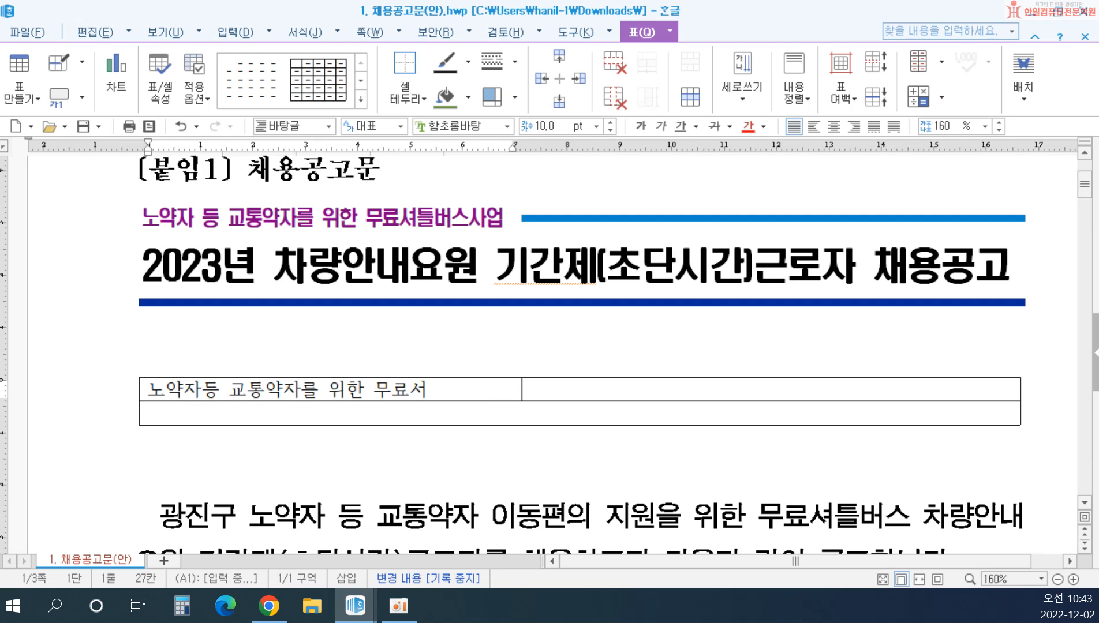
text(무료셔틀버)
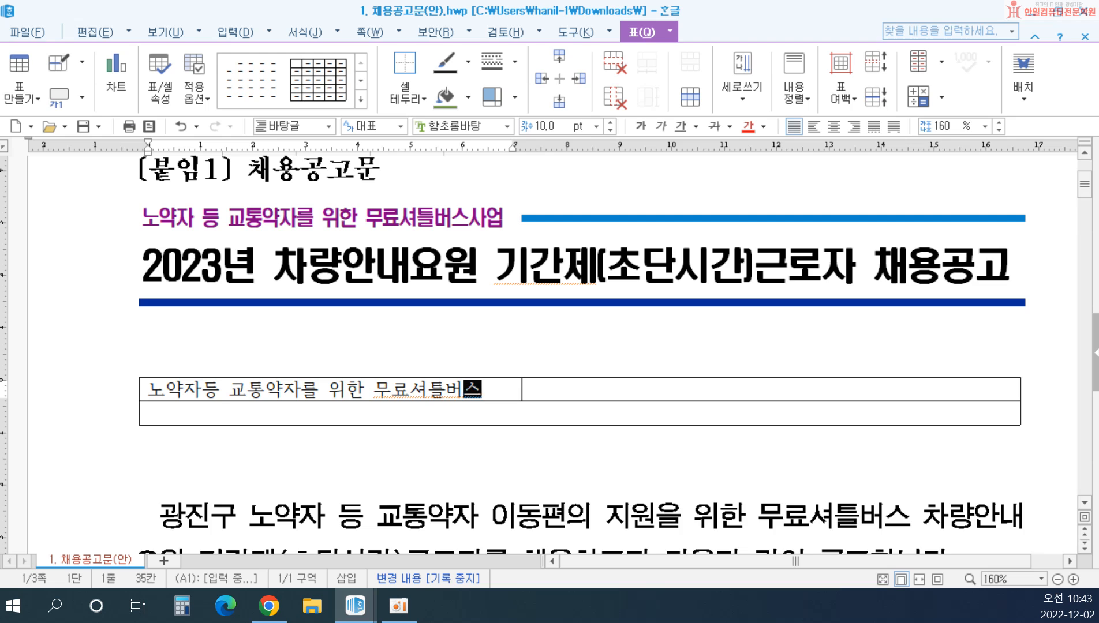
text(스사업)
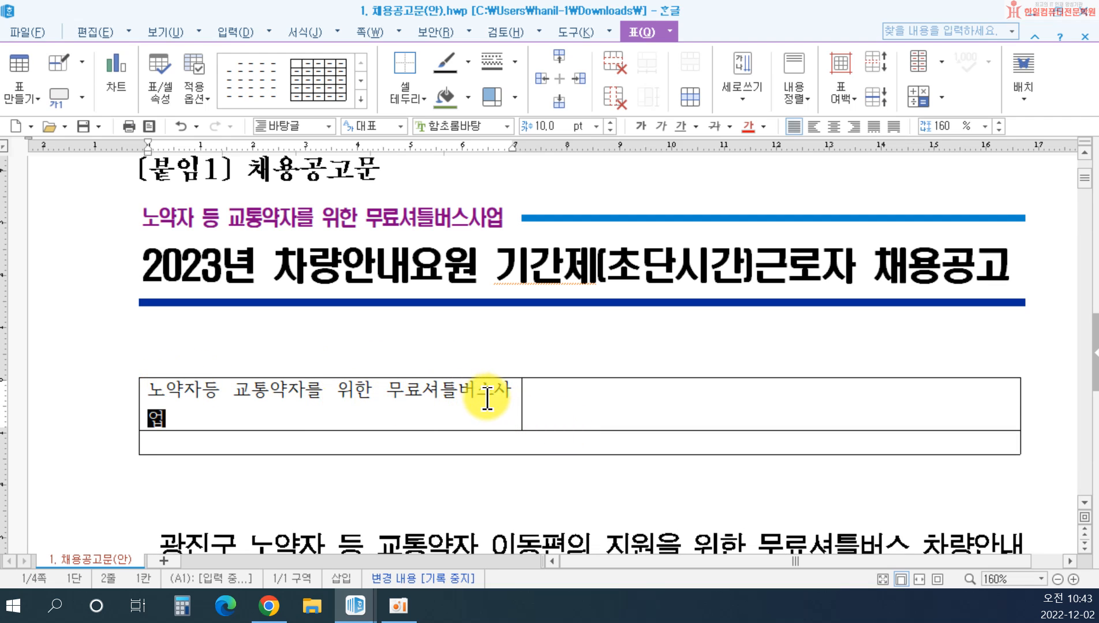
drag(522, 404, 538, 405)
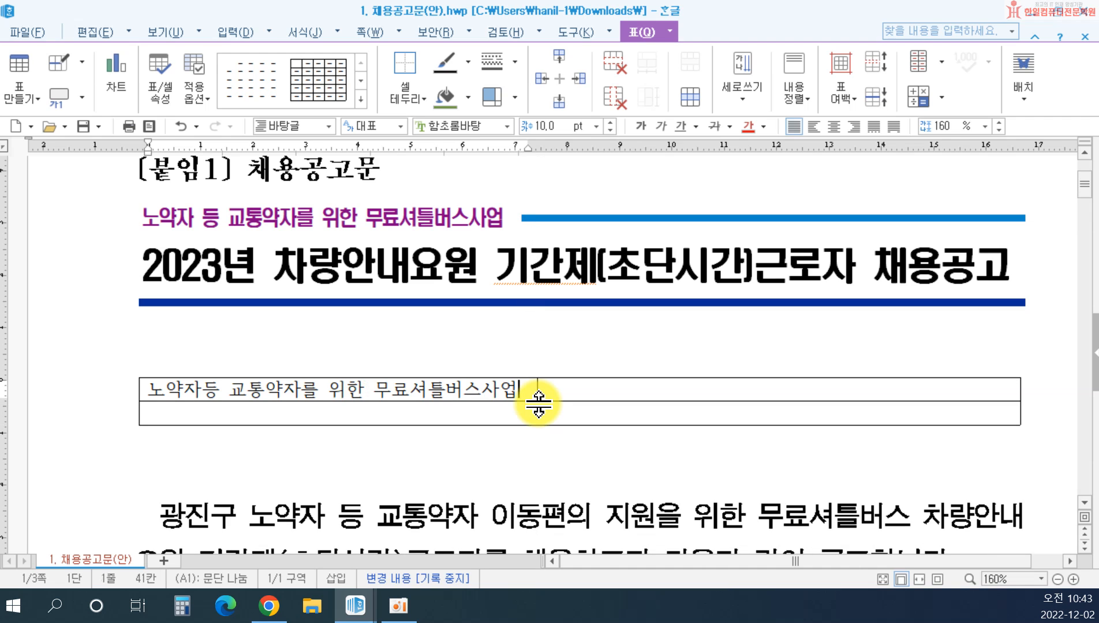
Split the new table's empty top-right cell into three rows and set the font size of those cells to 1 pt
click(542, 390)
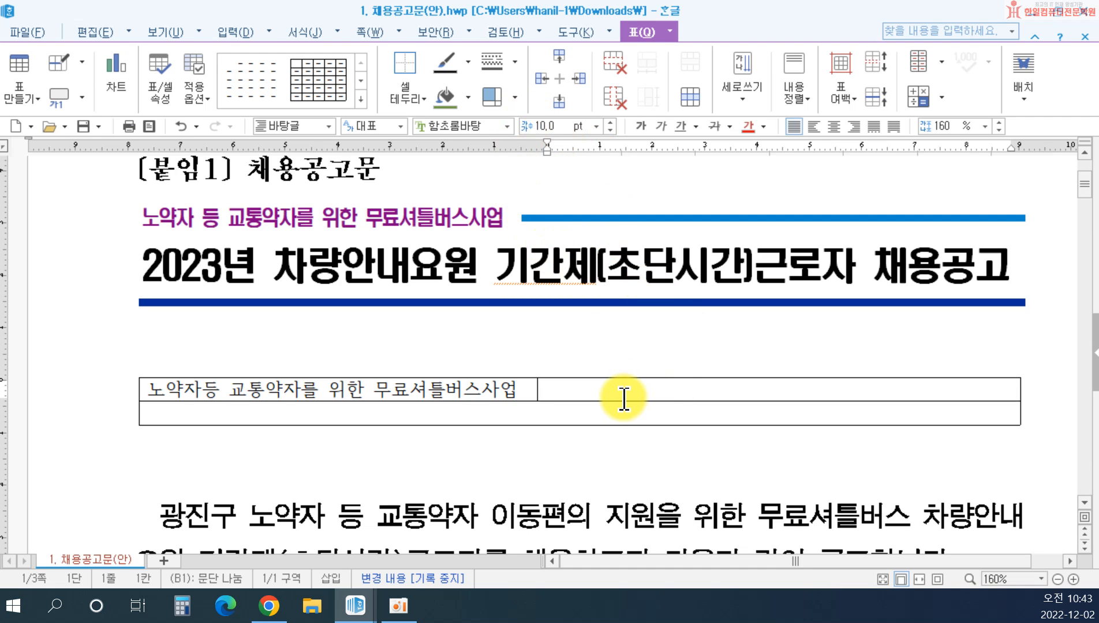
key(F5)
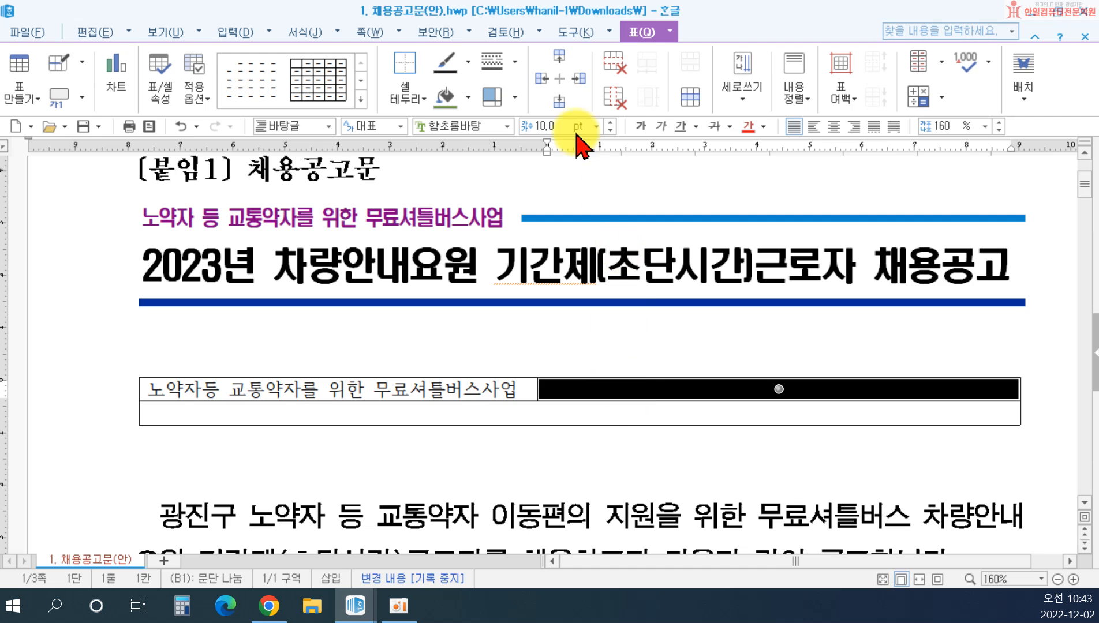
click(688, 102)
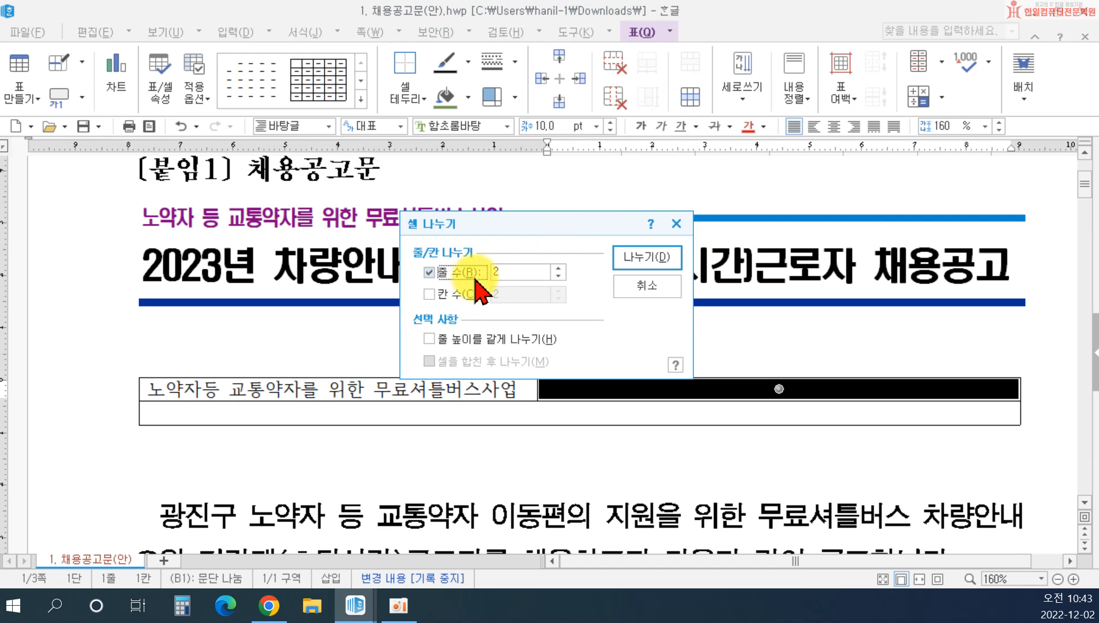
click(558, 268)
click(647, 257)
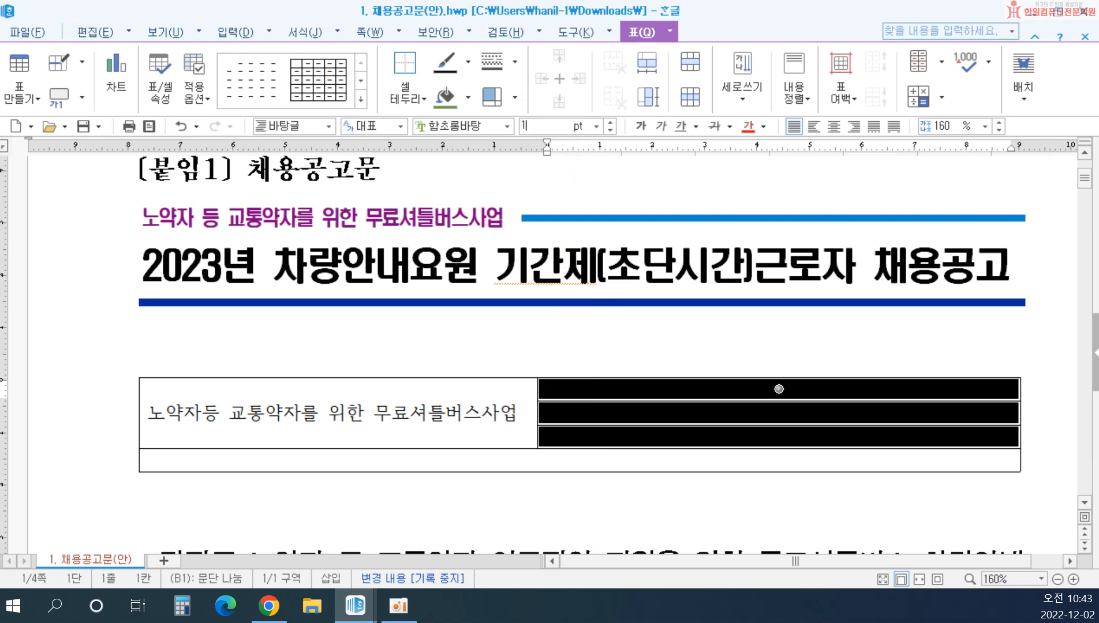
key(Return)
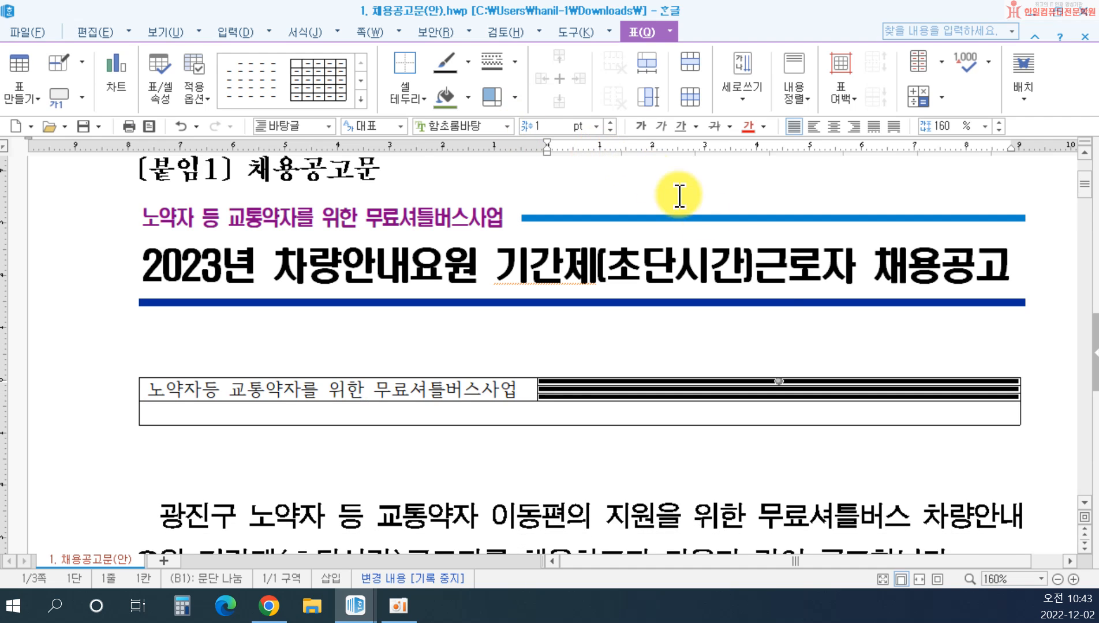
click(775, 339)
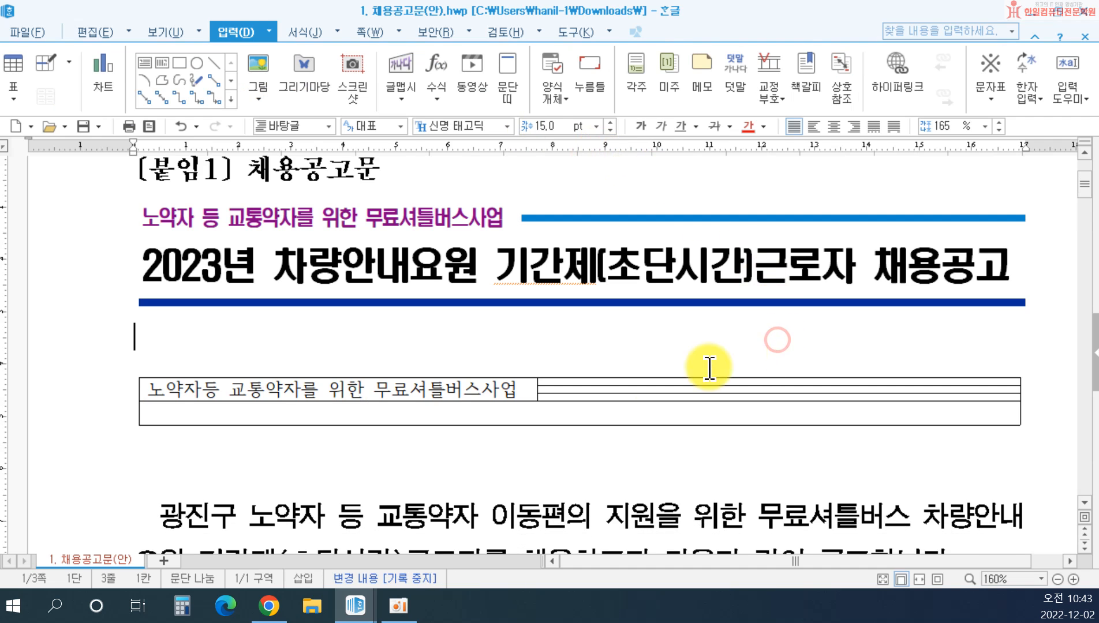
Fill the middle of the three thin top-right cells with a medium blue
click(629, 389)
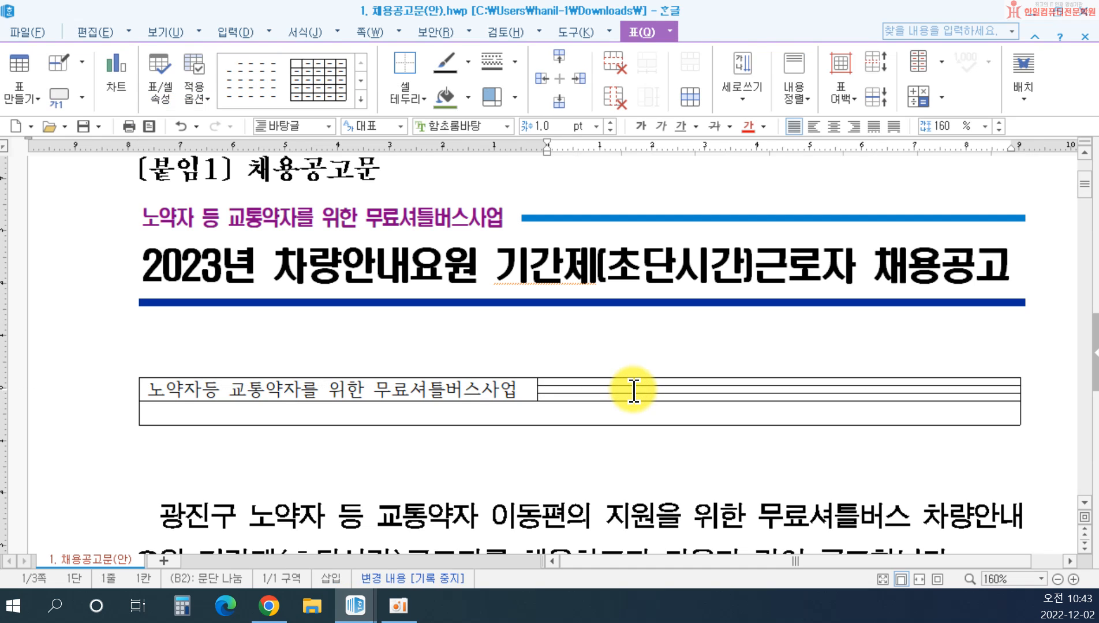
key(F5)
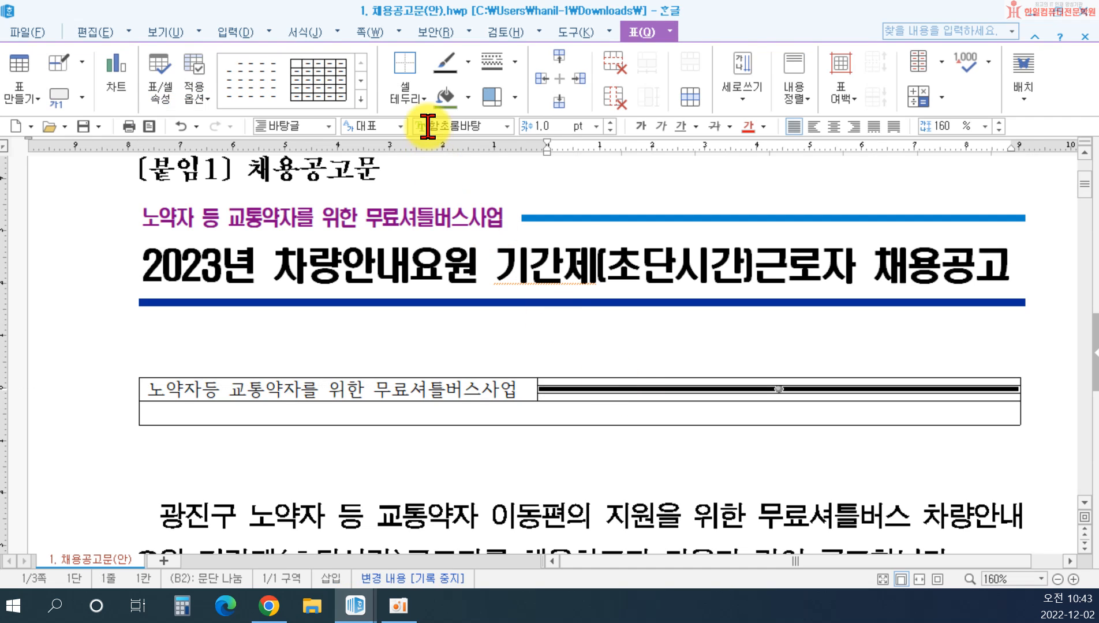
click(468, 97)
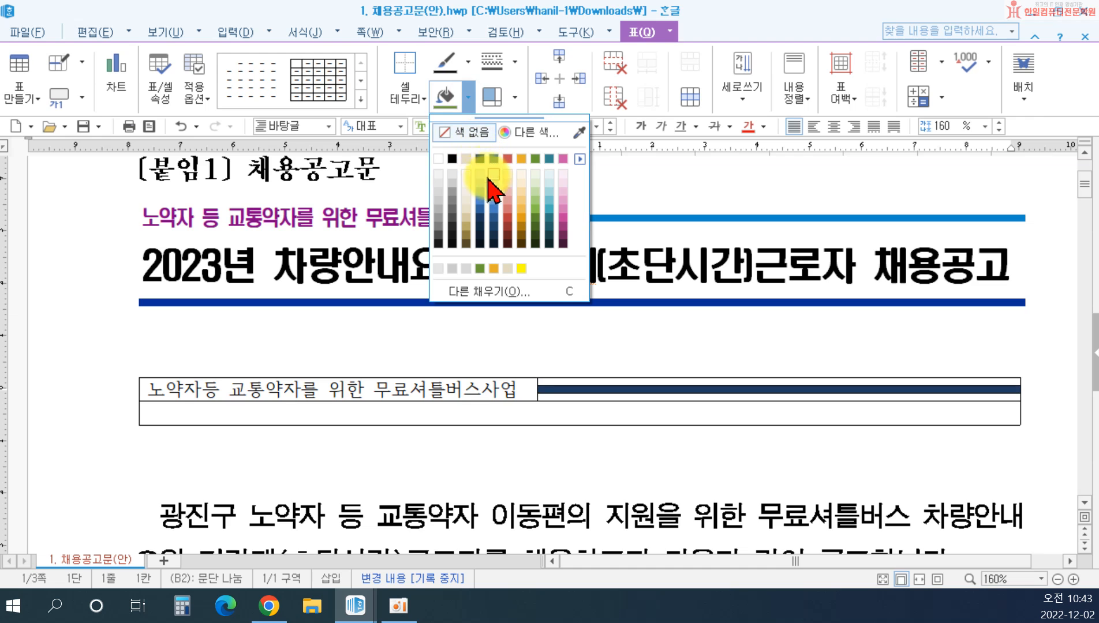
click(483, 200)
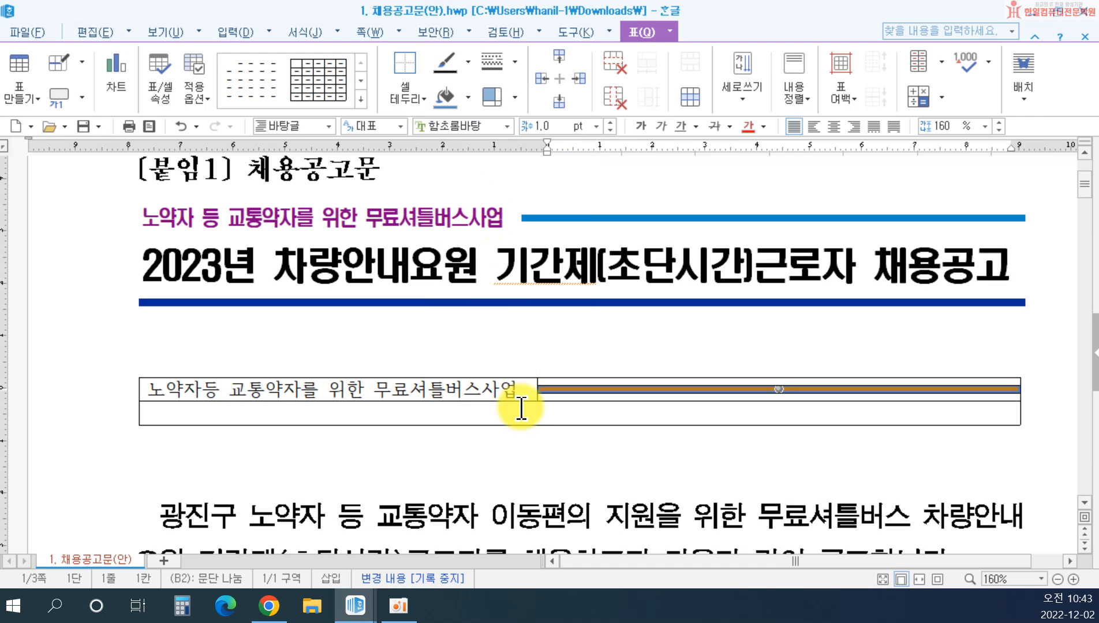
Enter the placeholder title "2023년..." in the merged cell beneath the subtitle
click(521, 414)
click(518, 415)
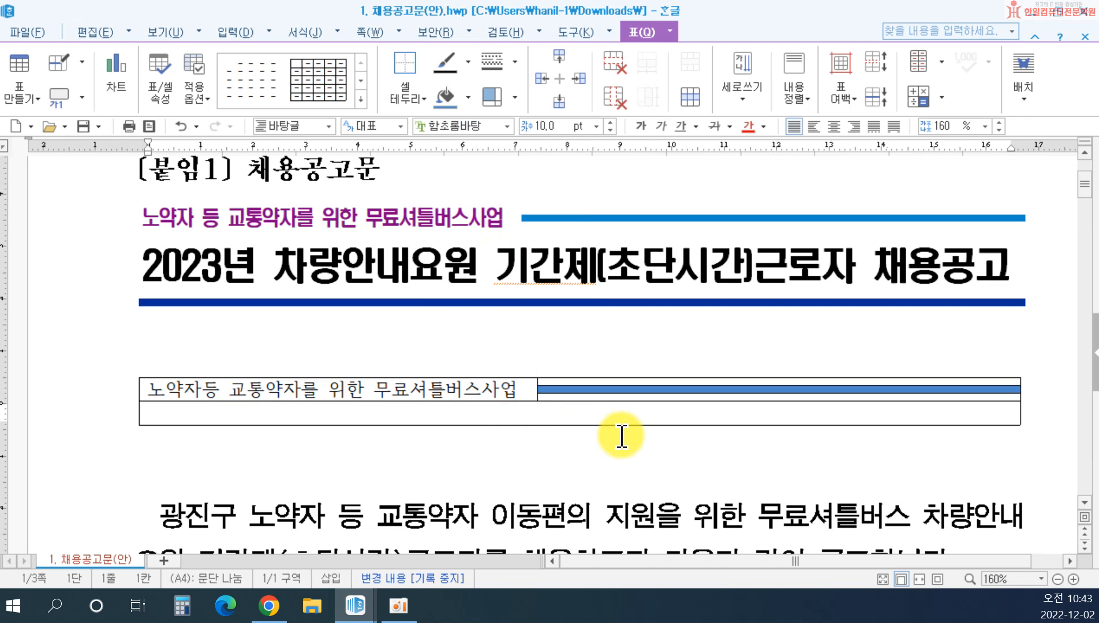
text(202)
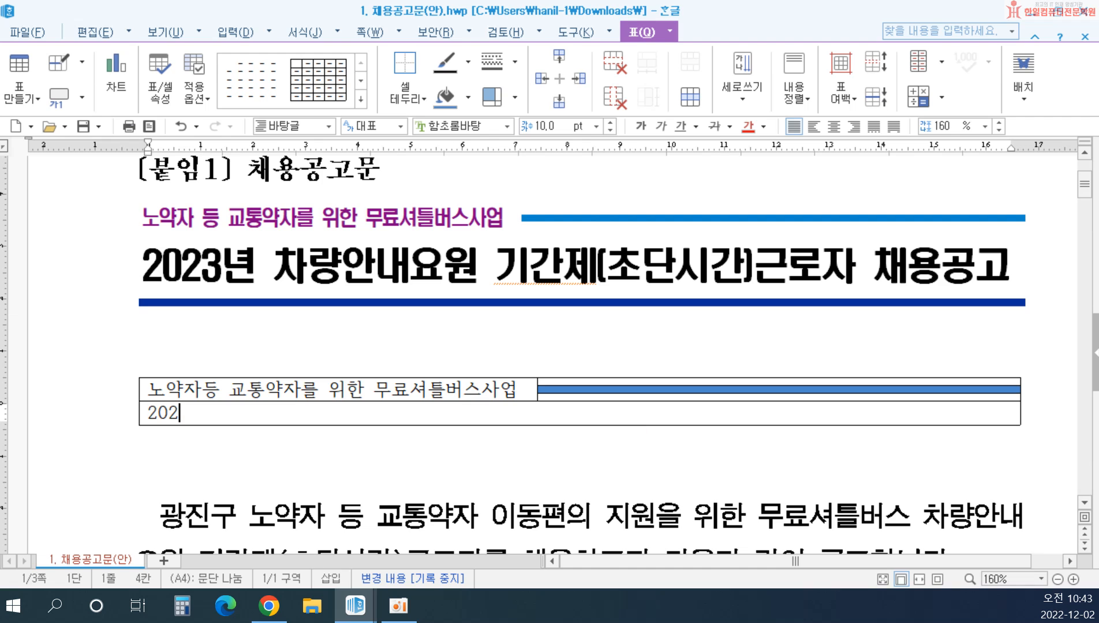
text(년...)
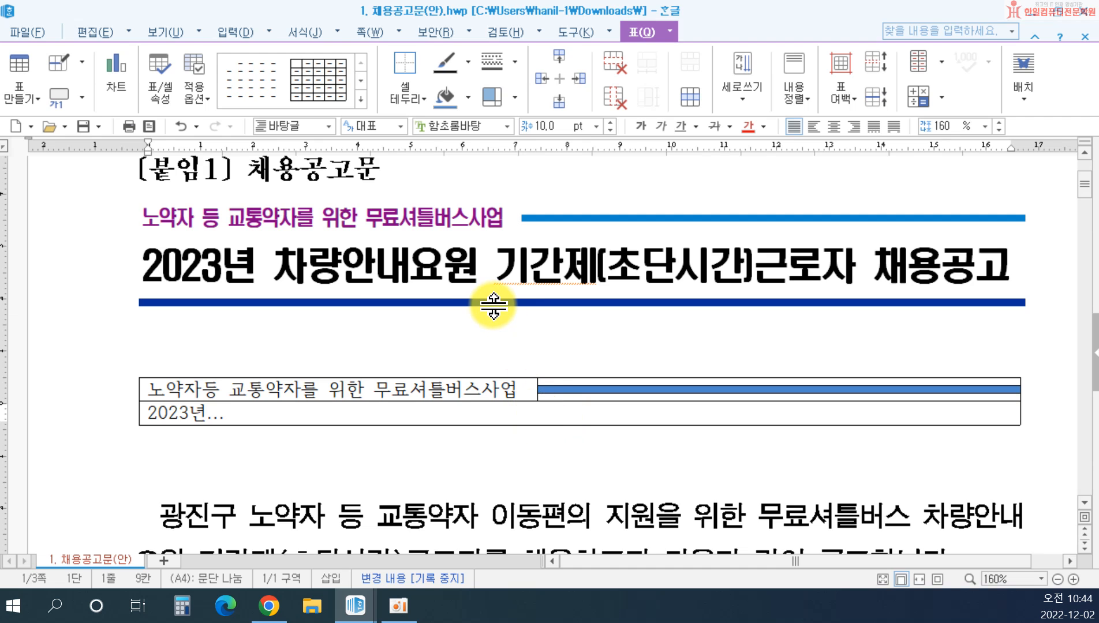
Add a row below the "2023년..." row and set its font size to 1 pt to make it a thin strip
click(560, 104)
click(340, 437)
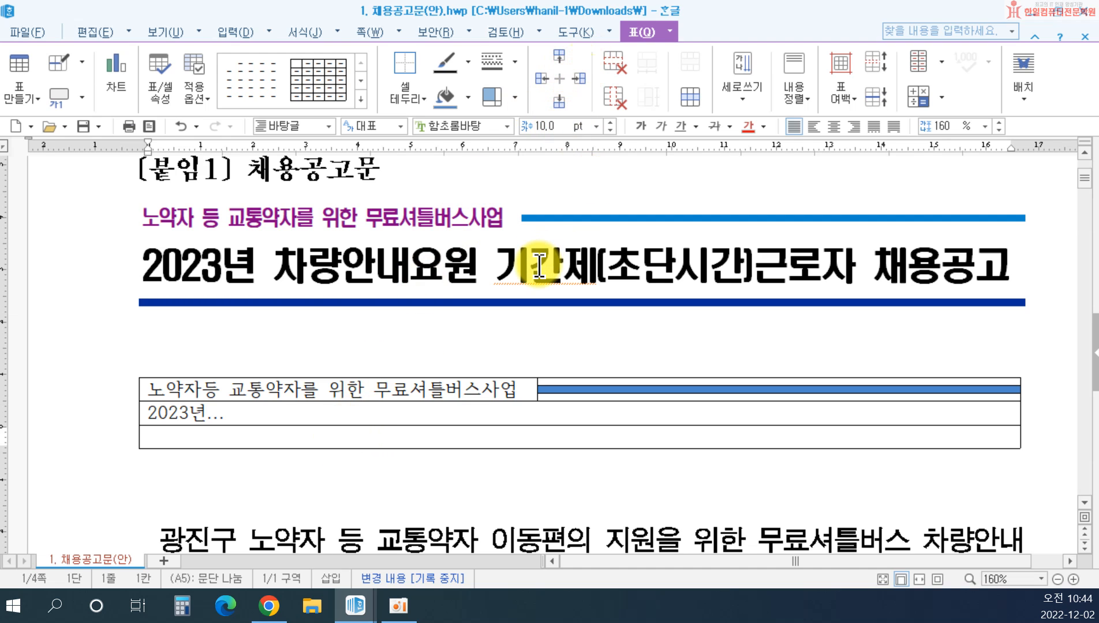
key(F5)
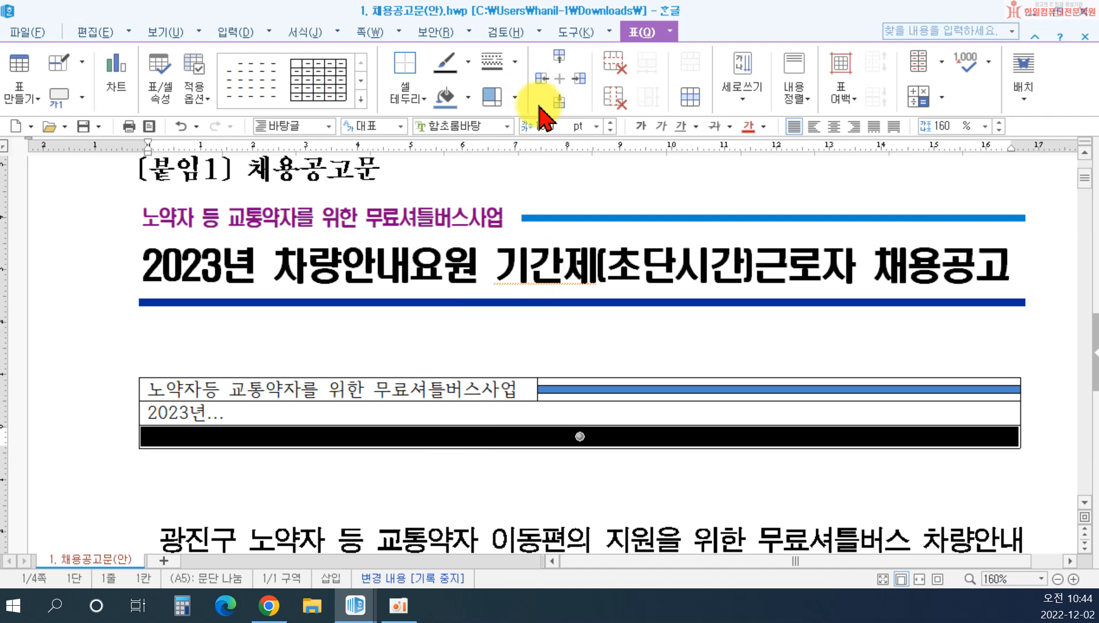
click(553, 123)
text(1)
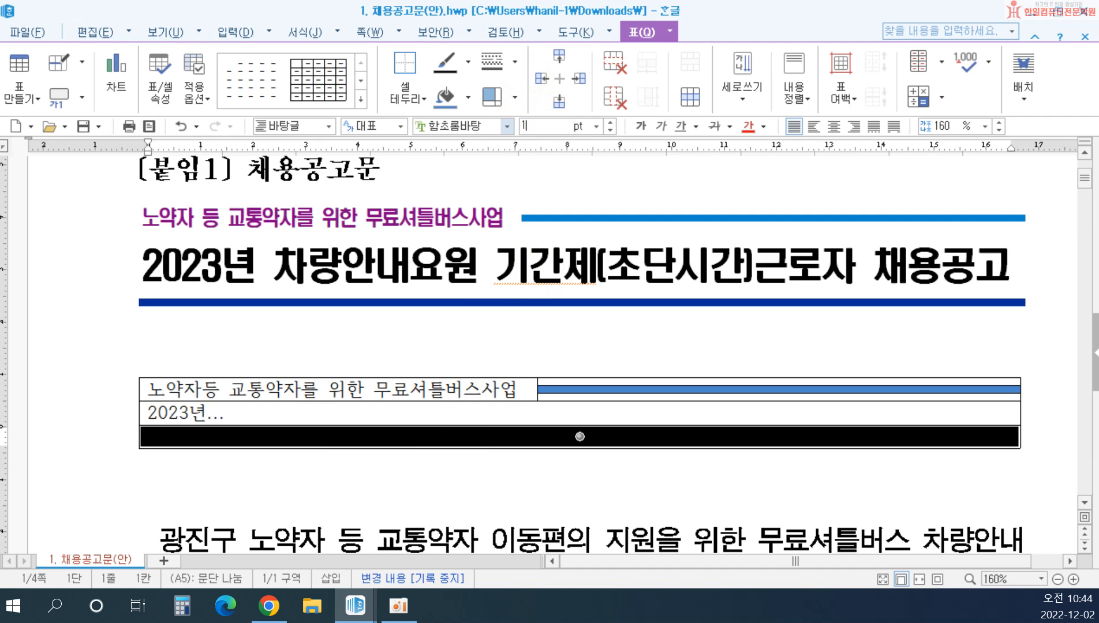
key(Return)
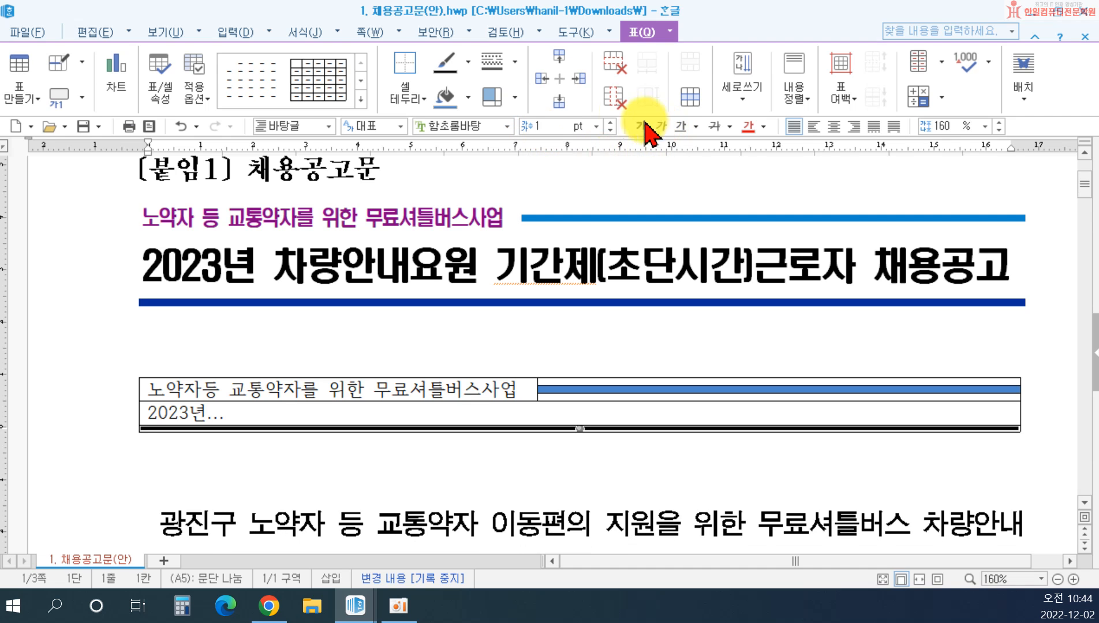
Fill the thin bottom row of the new table with dark navy blue
click(464, 101)
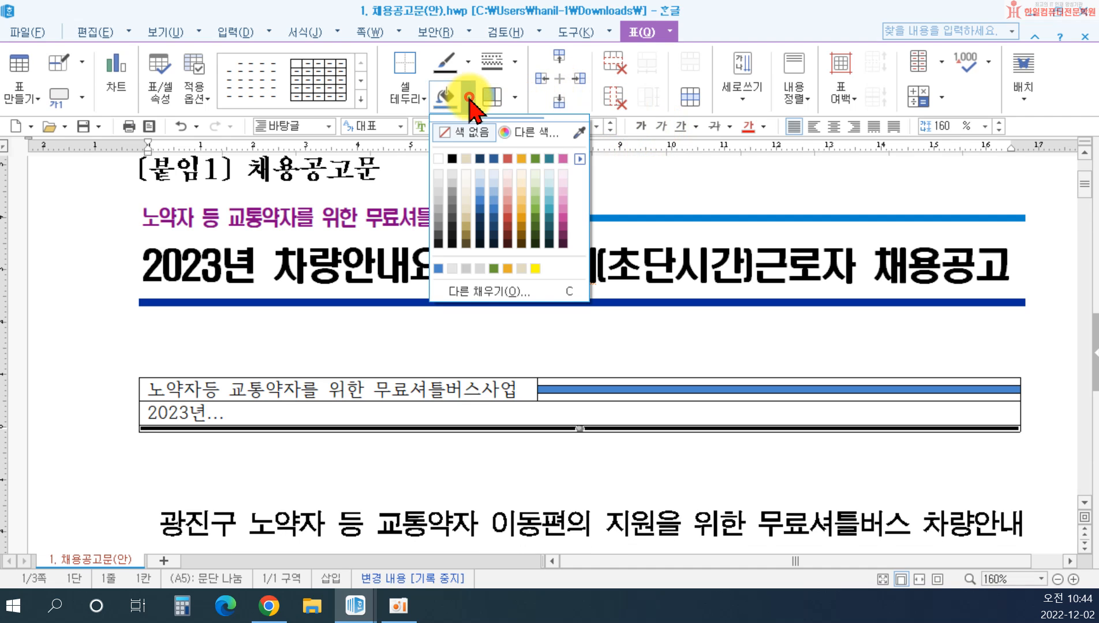
click(486, 231)
click(657, 487)
Set all borders of every cell in the new table to no line (선 없음)
drag(477, 386, 631, 436)
click(538, 470)
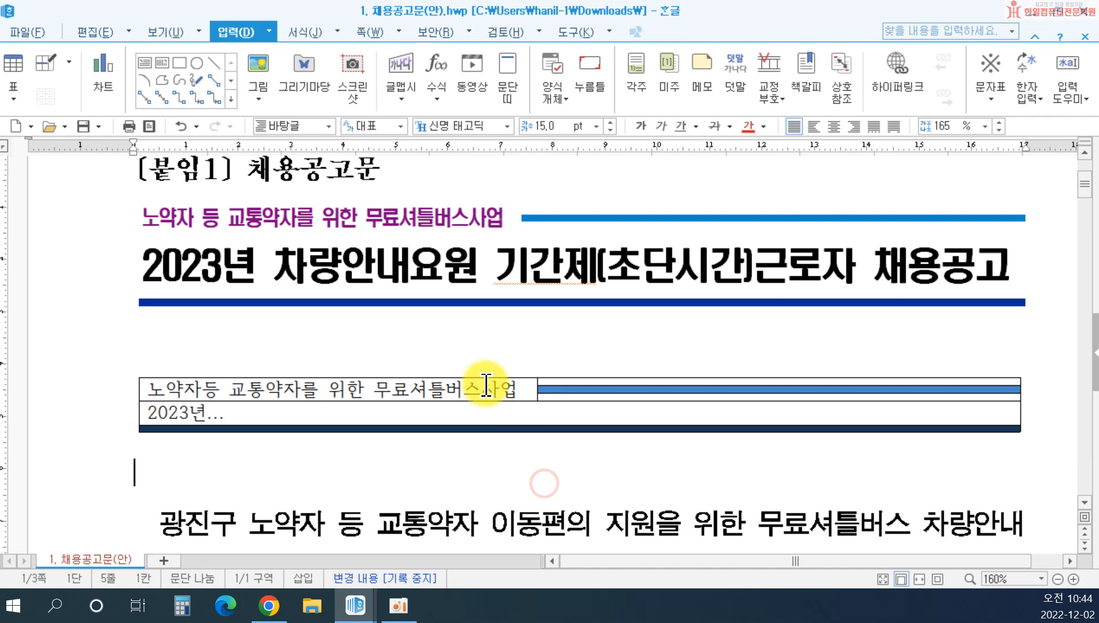
drag(491, 385, 571, 430)
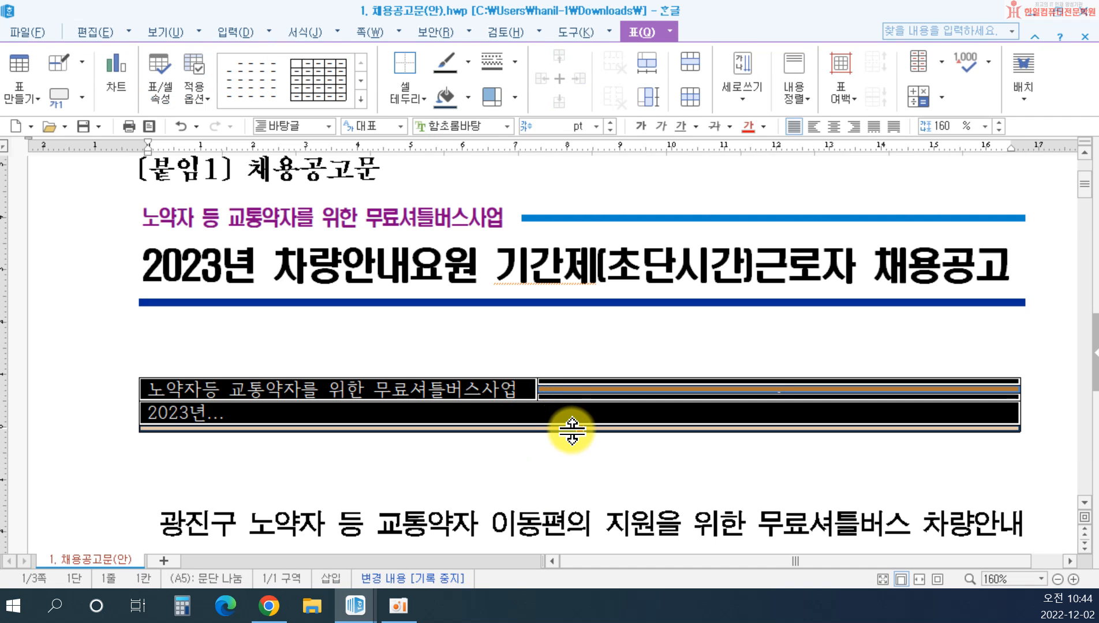
key(l)
click(407, 152)
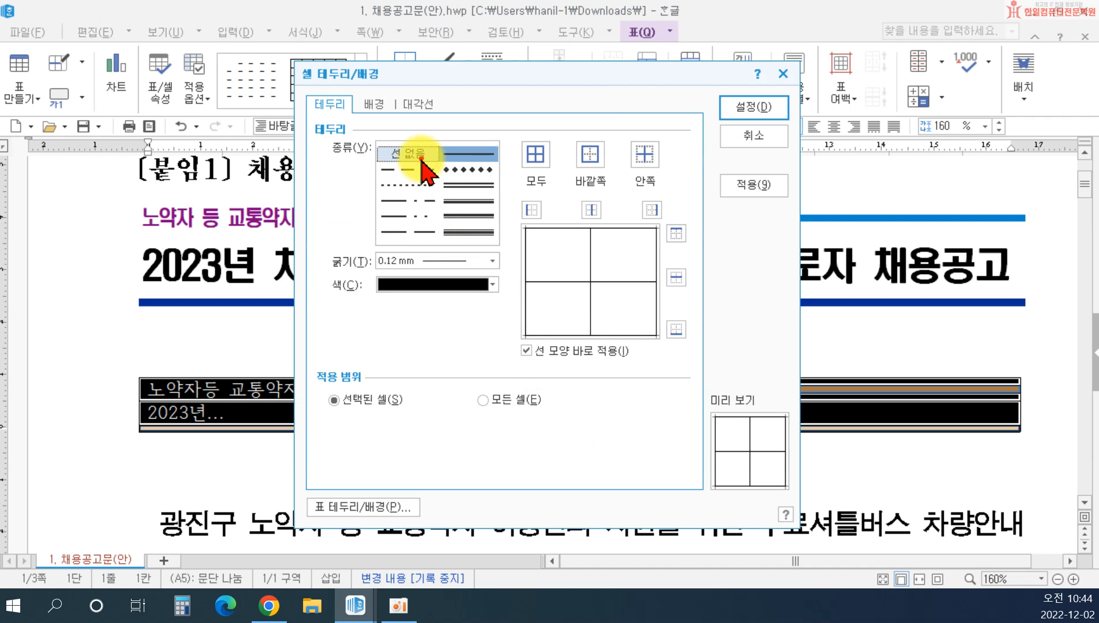
click(532, 155)
click(751, 108)
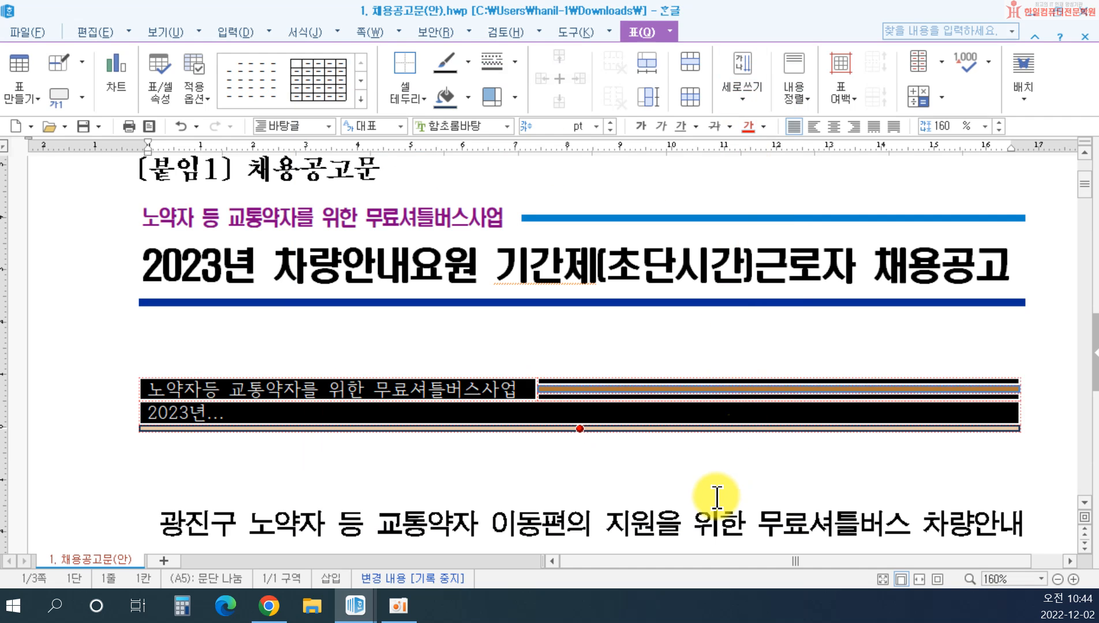
click(713, 497)
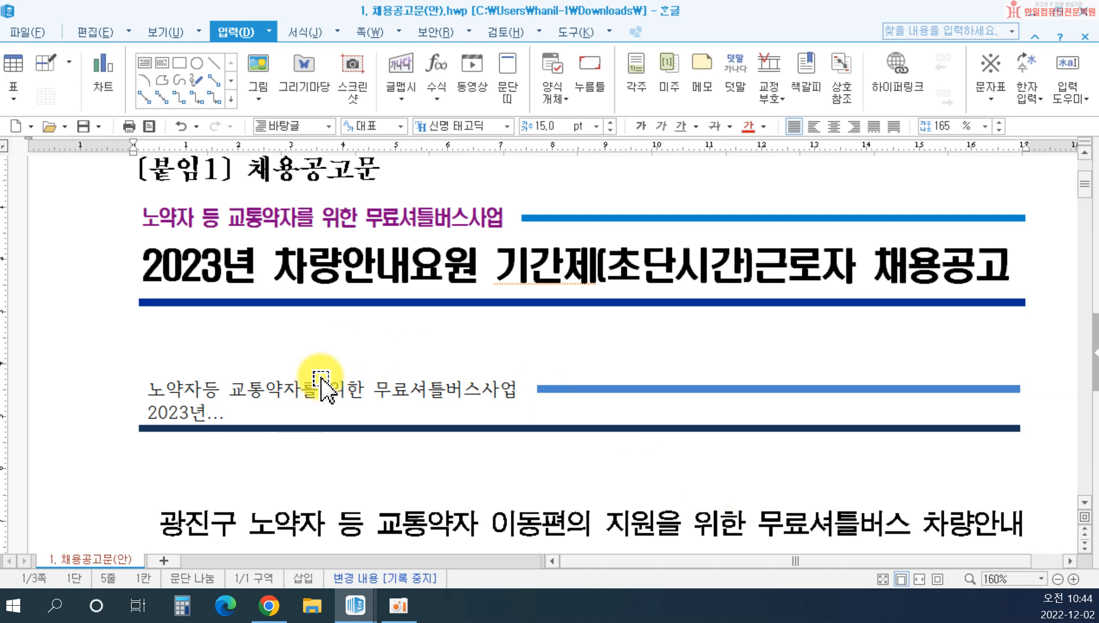
Set the font size of the "2023년..." text to 18 pt
drag(246, 412, 146, 414)
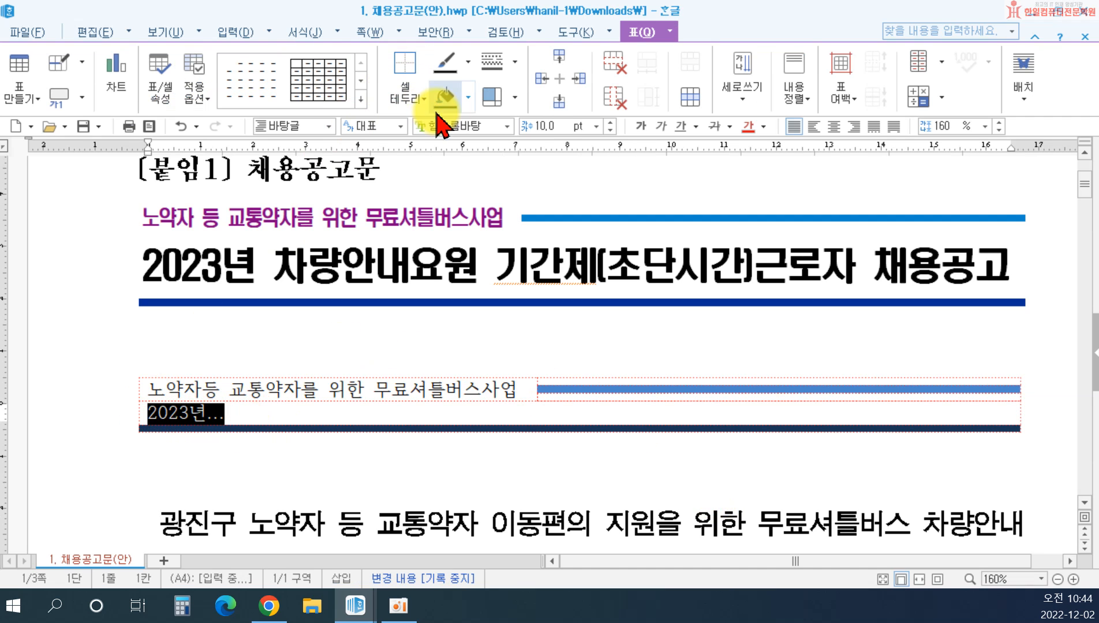
click(596, 126)
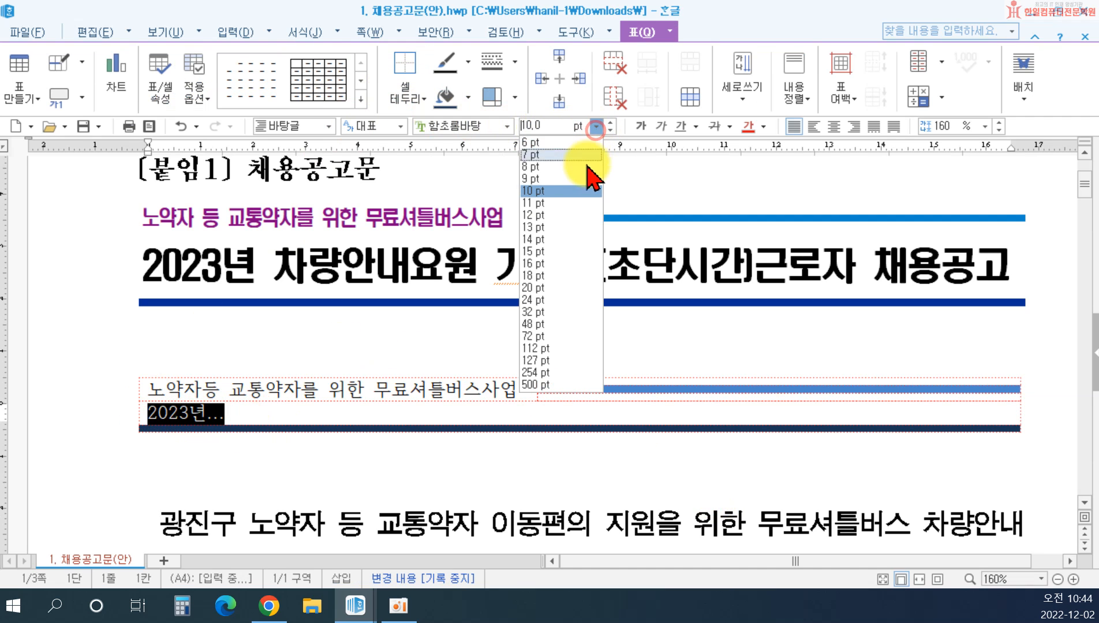
click(556, 281)
Replace the dots after "2023년" so the title reads "2023년 차량안내요원 기간제(초단시간)근로자 채용공고"
click(289, 417)
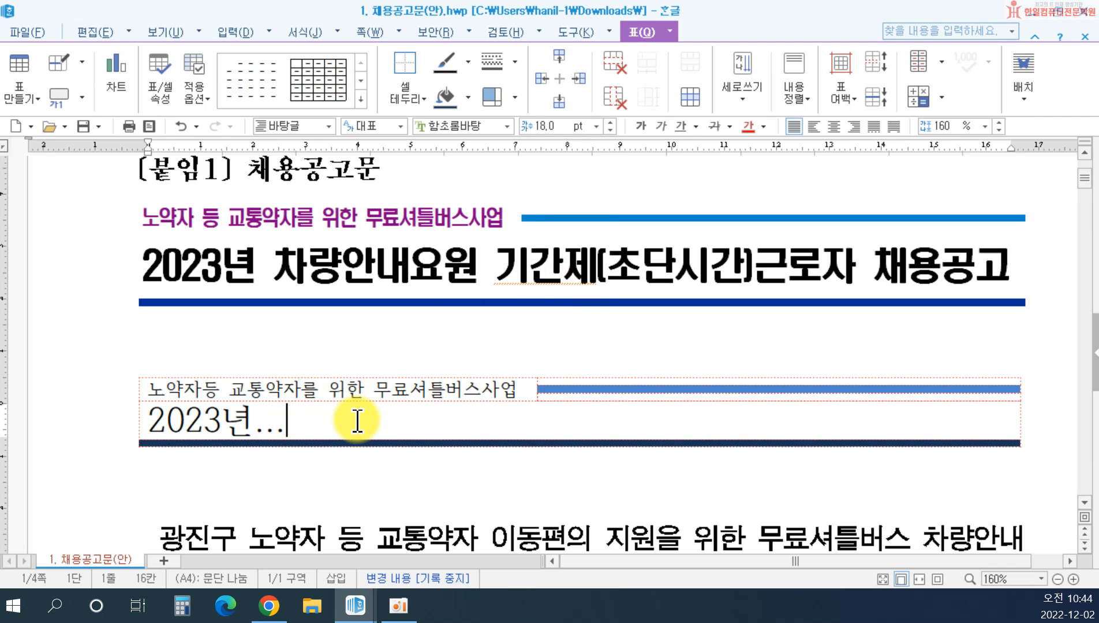
key(BackSpace)
key(BackSpace)
key(BackSpace)
key(BackSpace)
text(차량안내요원)
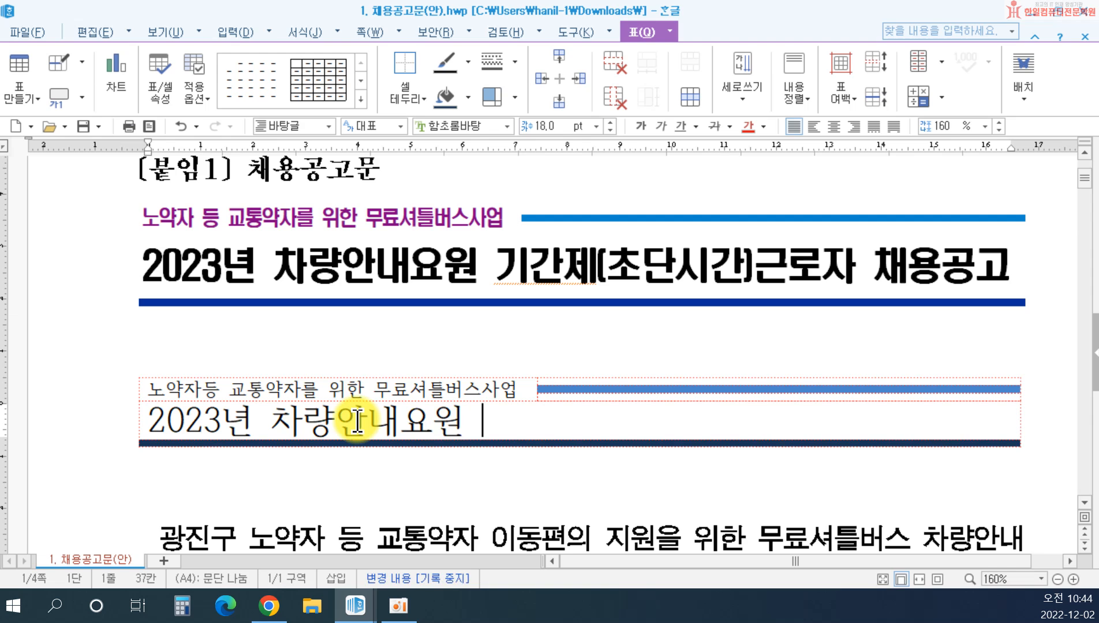
text( 기간제 )
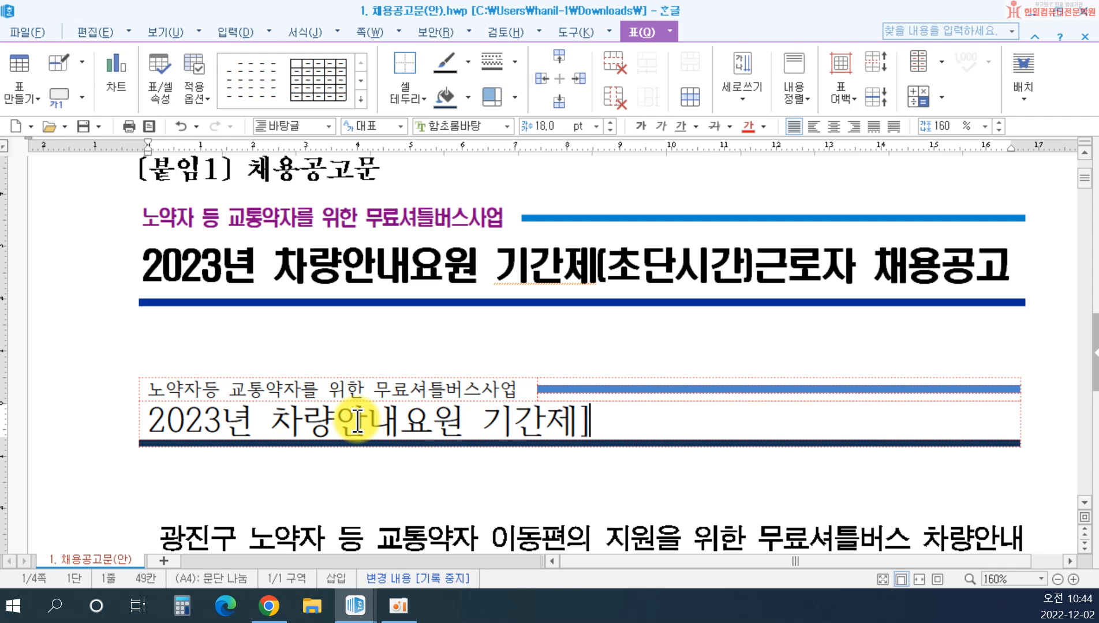
text({ㅊ)
key(BackSpace)
text(초단시간))
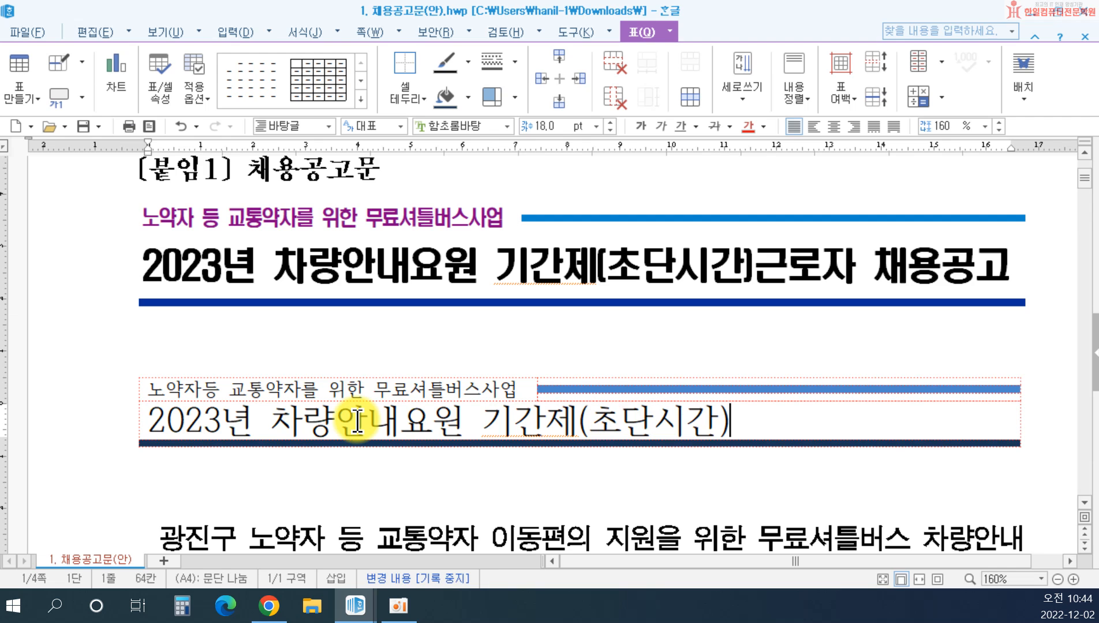
text(근로자 채용ㄱ)
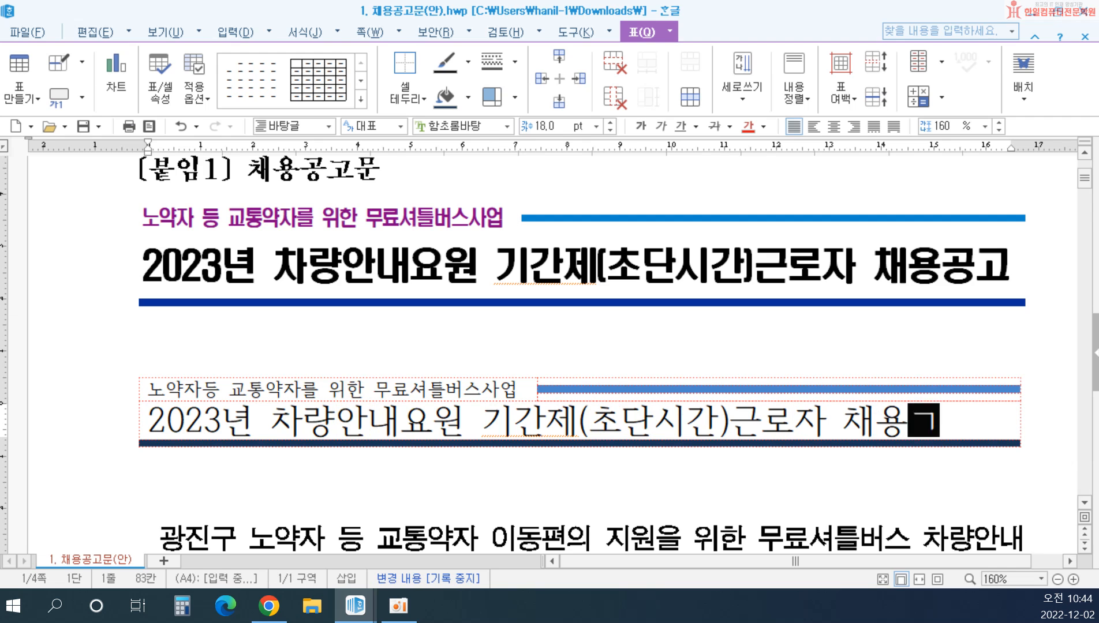
Set the "2023년 차량안내요원..." title's font to 나눔고딕 ExtraBold and centre it in its cell
triple_click(514, 414)
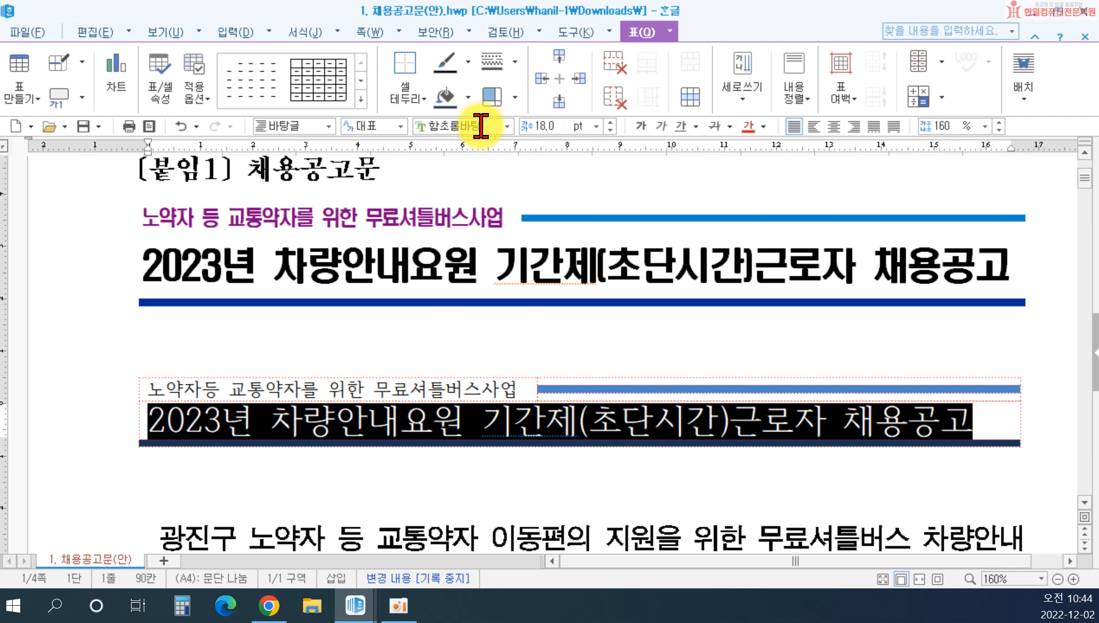
click(506, 126)
click(465, 154)
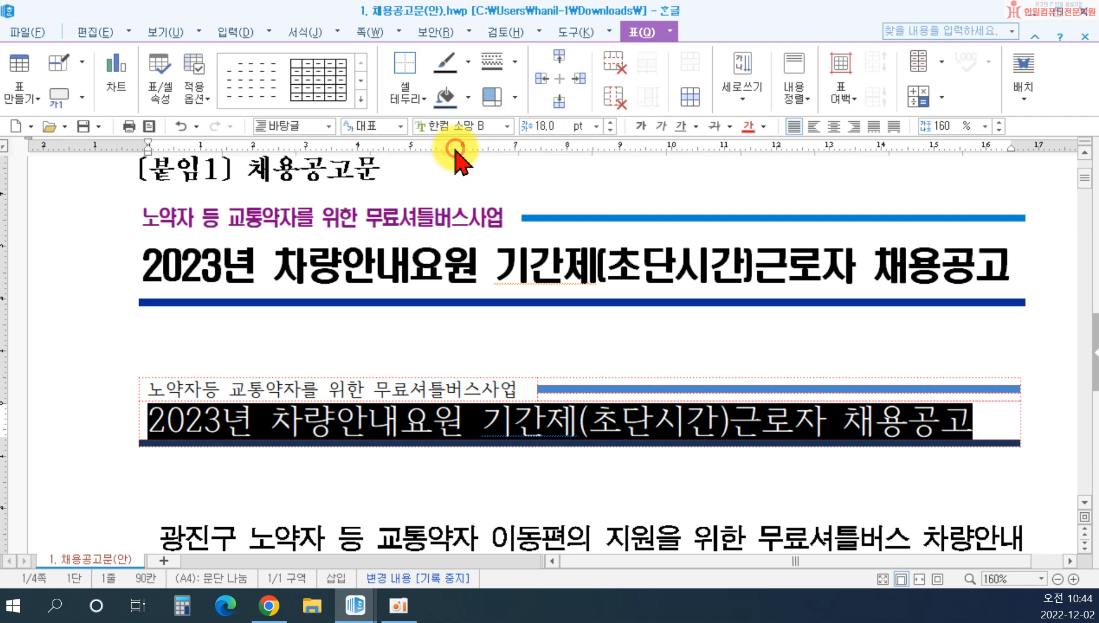
click(507, 126)
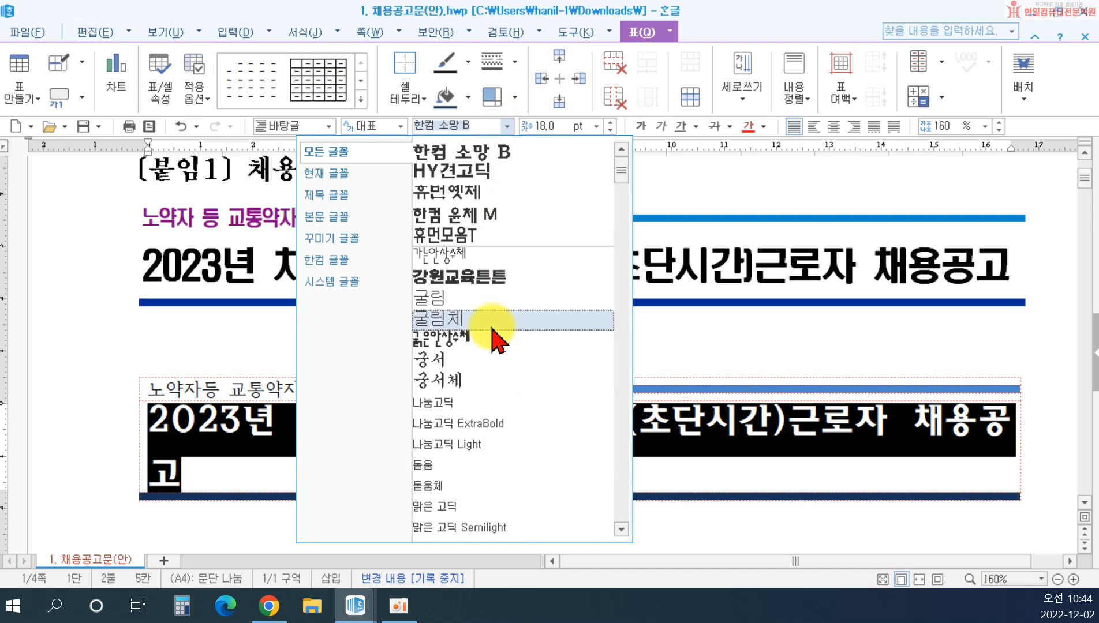
click(477, 427)
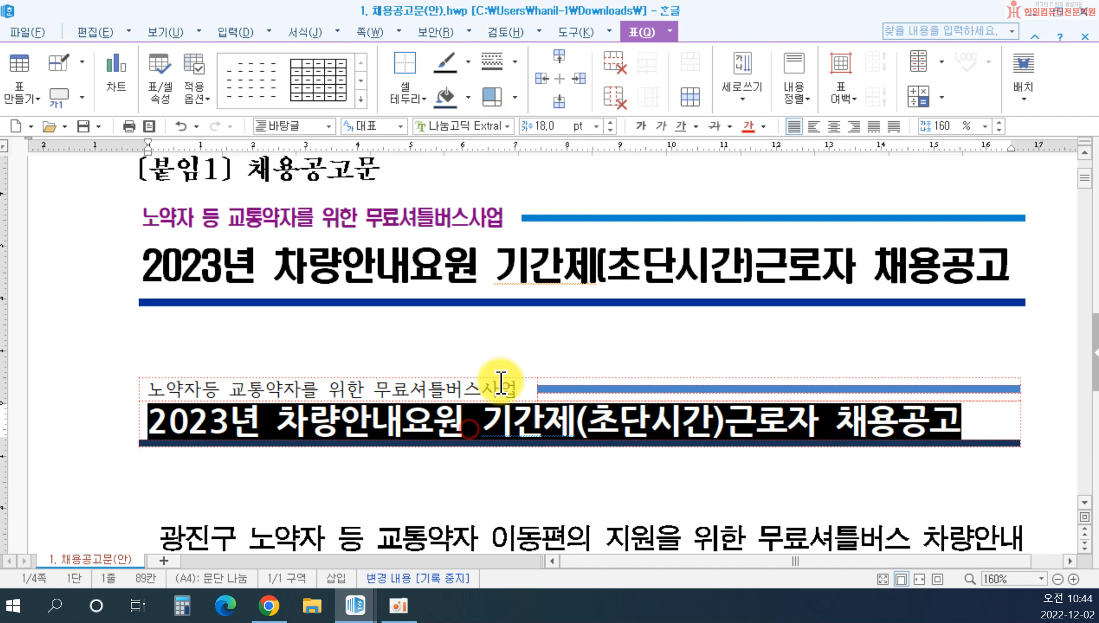
click(831, 126)
click(381, 356)
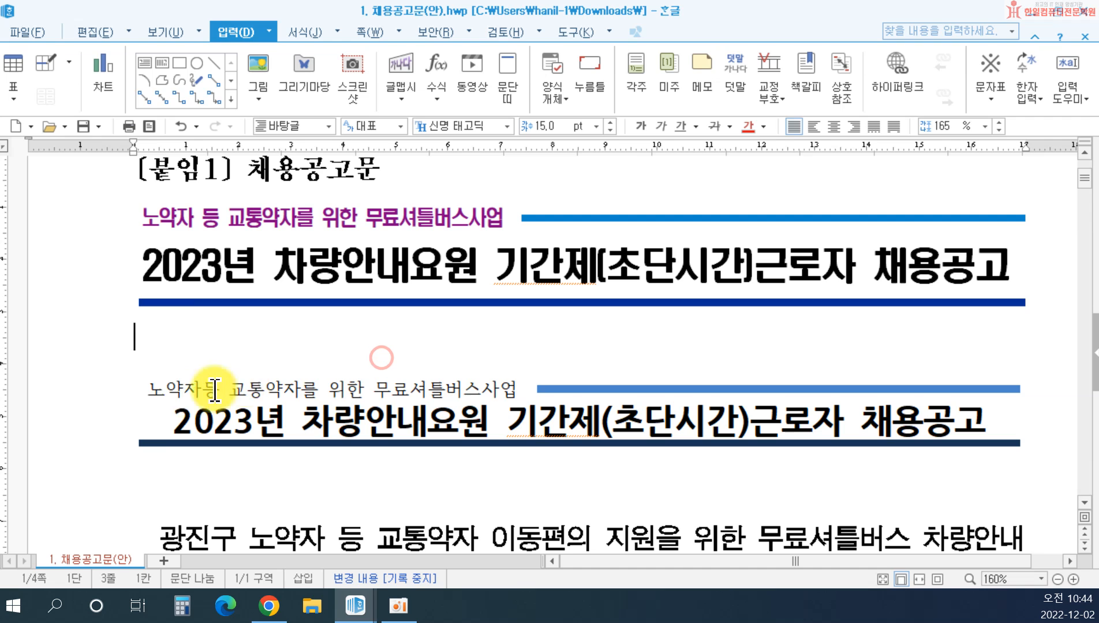
Set the font of the "노약자등 교통약자를 위한 무료셔틀버스사업" subtitle in the new table to 휴먼모음T
drag(150, 388, 520, 391)
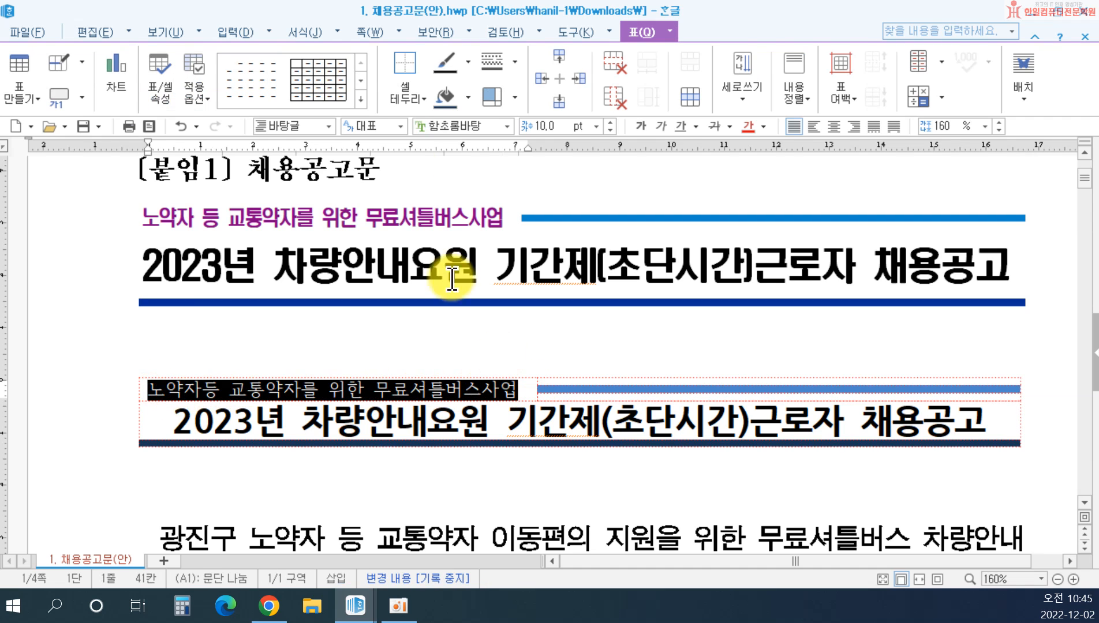
click(506, 125)
scroll(456, 456, down, 5)
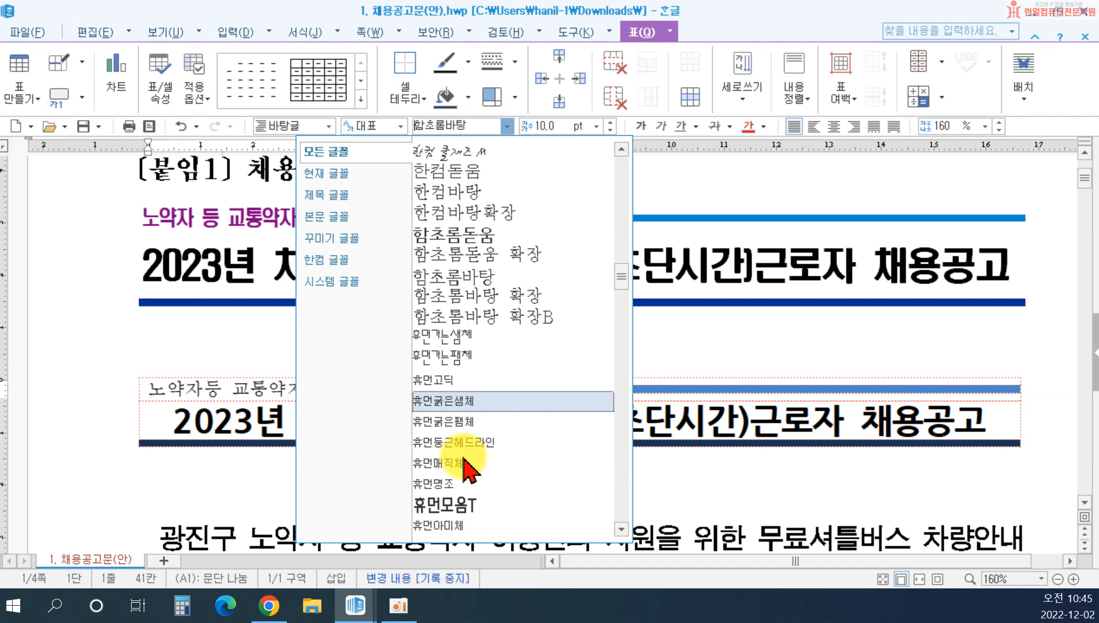
scroll(479, 461, down, 1)
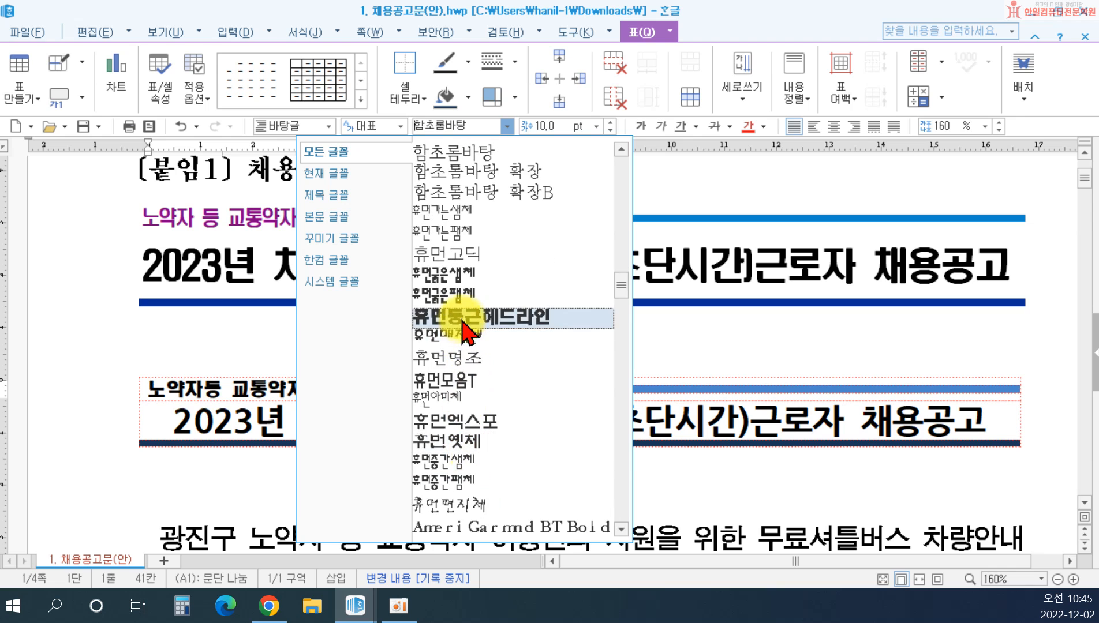
click(462, 384)
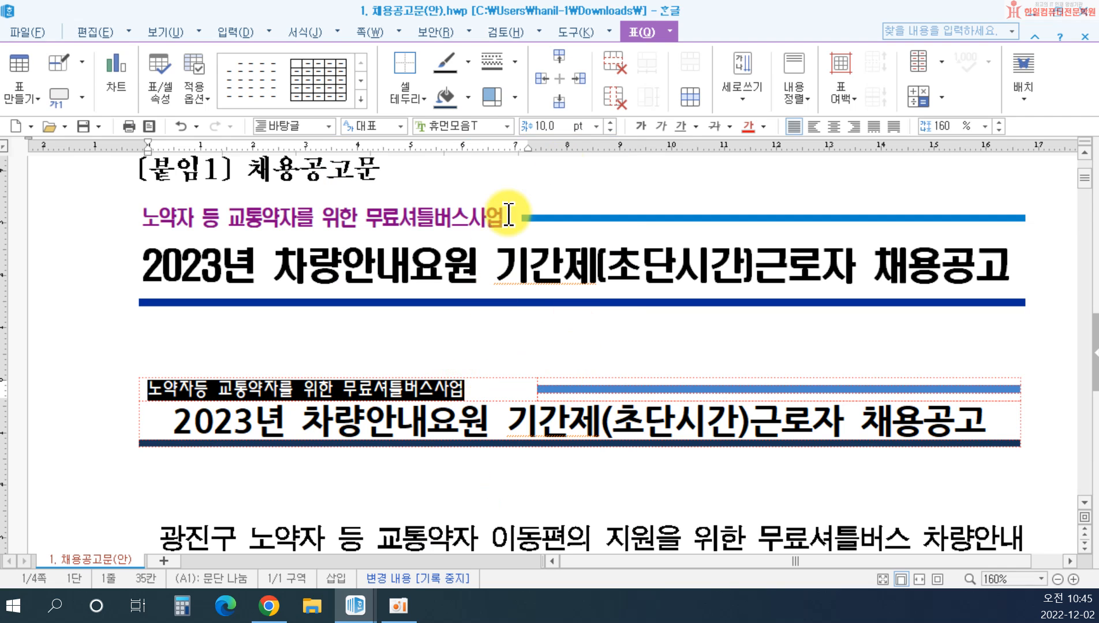
Colour the new table's subtitle text purple and enlarge it by two font-size steps
click(763, 126)
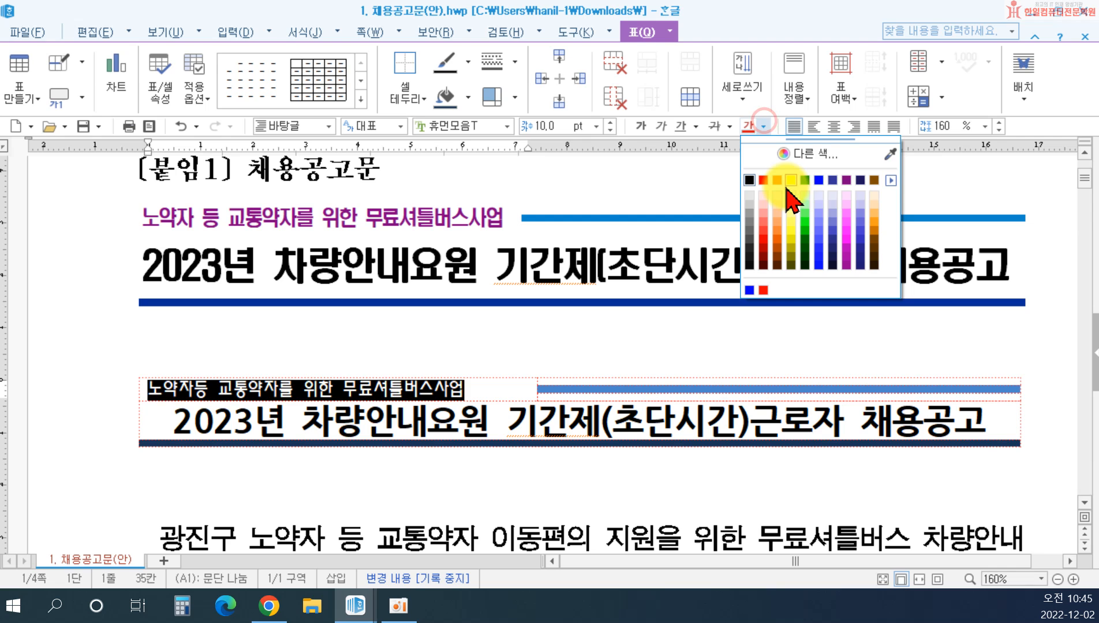
click(838, 182)
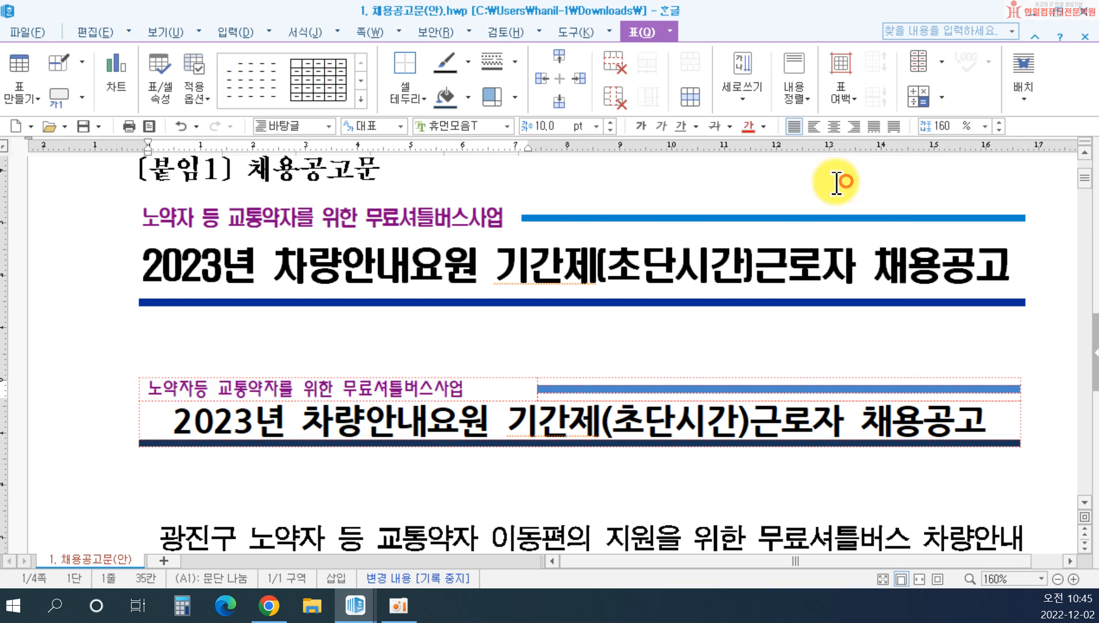
click(610, 121)
click(610, 122)
click(494, 342)
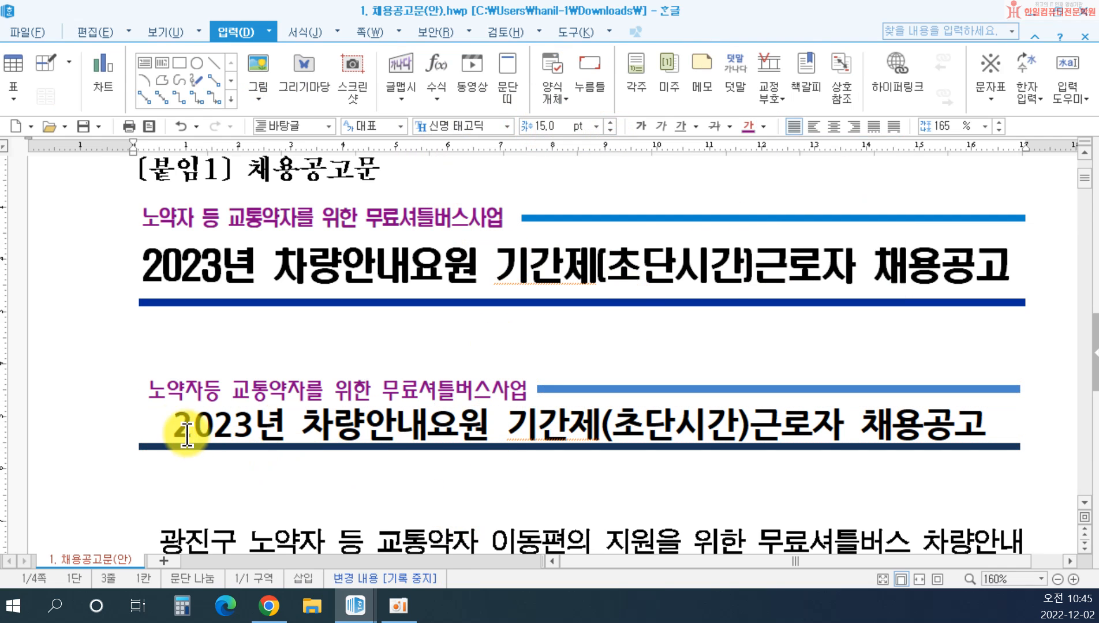
Increase the height of the title row in the new table by four increments
click(164, 426)
key(F5)
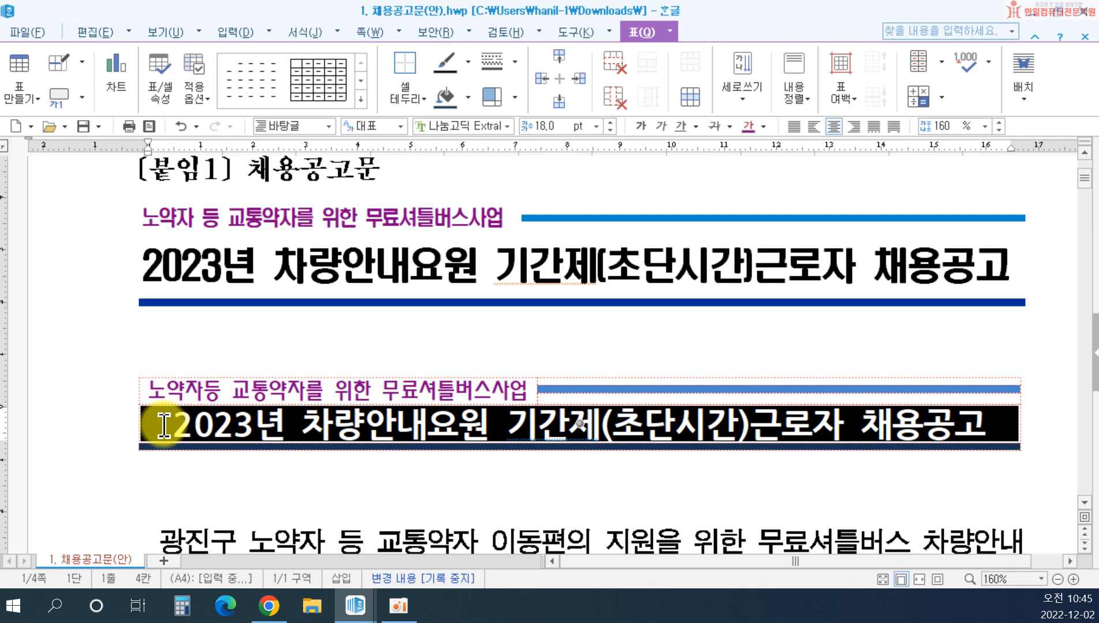
key(ctrl+Down)
key(ctrl+Down)
key(ctrl+Down)
key(ctrl+Down)
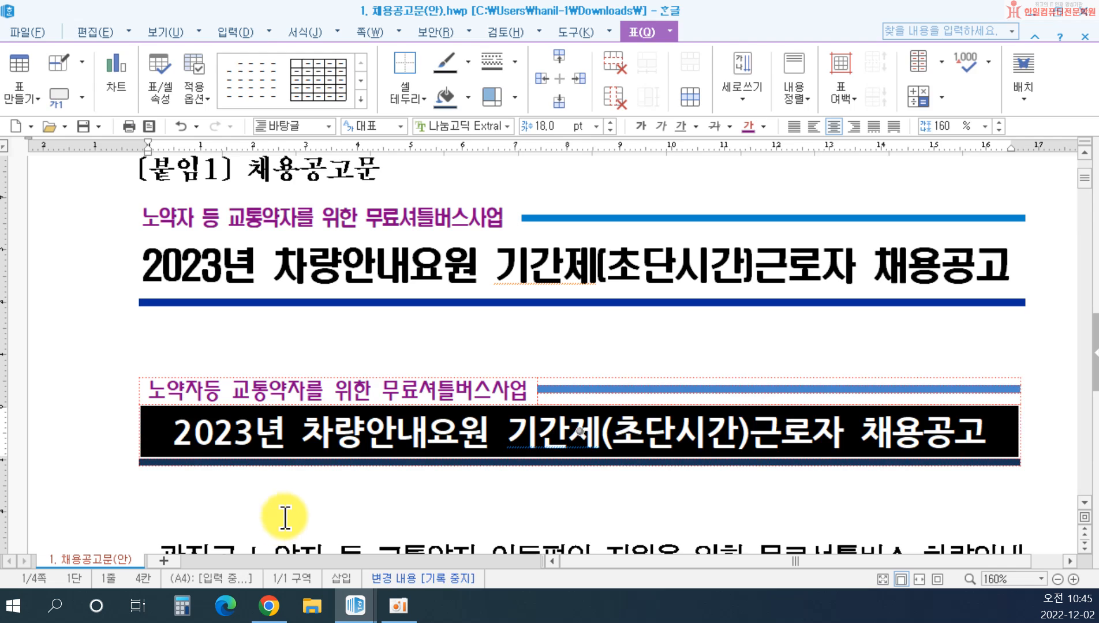
click(289, 514)
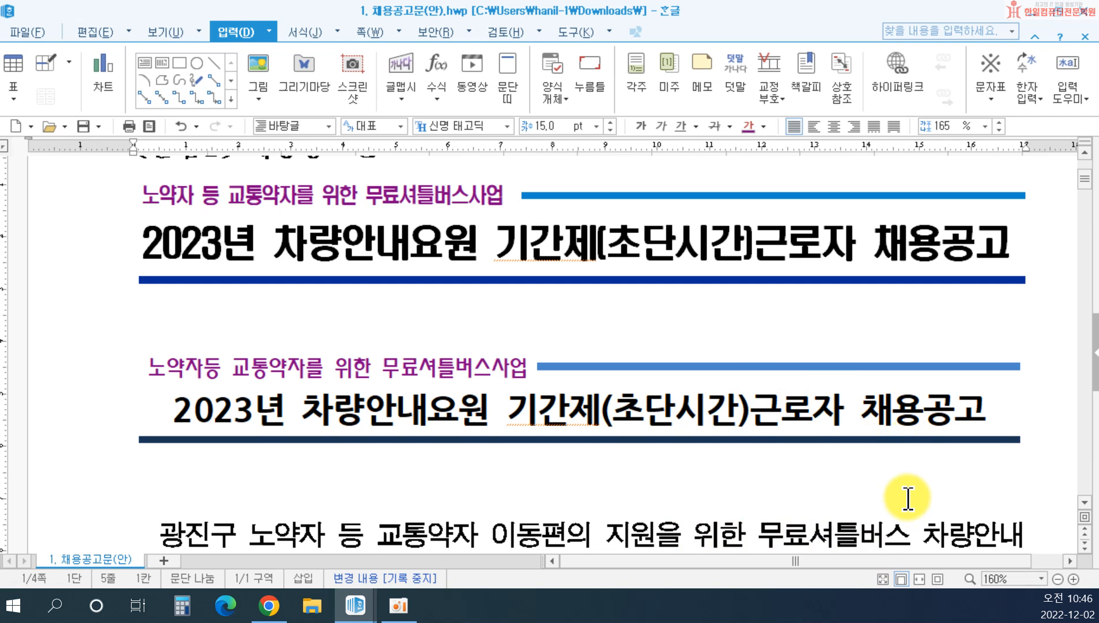
Look through the rest of the recruitment notice, from the job conditions table to the required documents in section 6
scroll(600, 451, down, 2)
scroll(600, 451, down, 6)
scroll(616, 450, down, 8)
scroll(614, 449, up, 20)
scroll(514, 424, down, 5)
scroll(514, 424, down, 19)
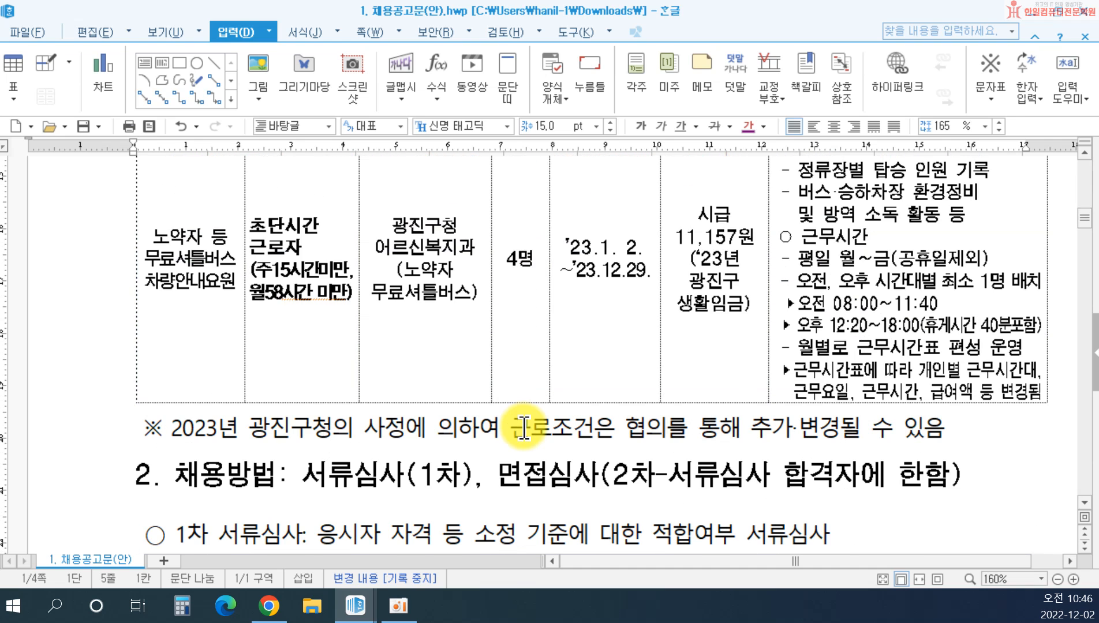
scroll(767, 479, down, 10)
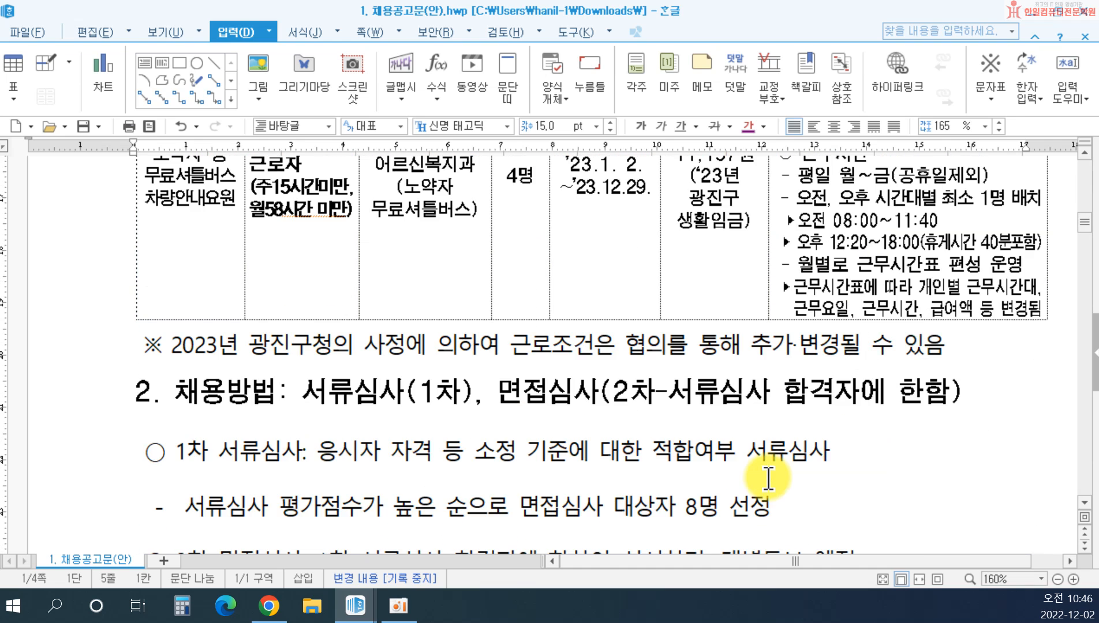
scroll(752, 478, down, 12)
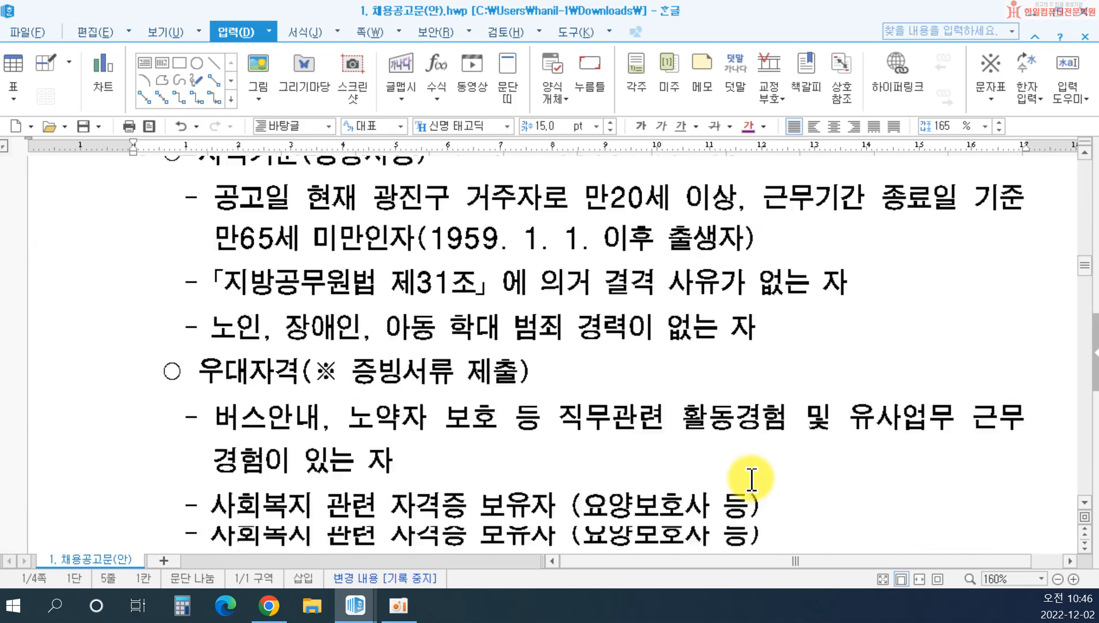
scroll(751, 480, down, 12)
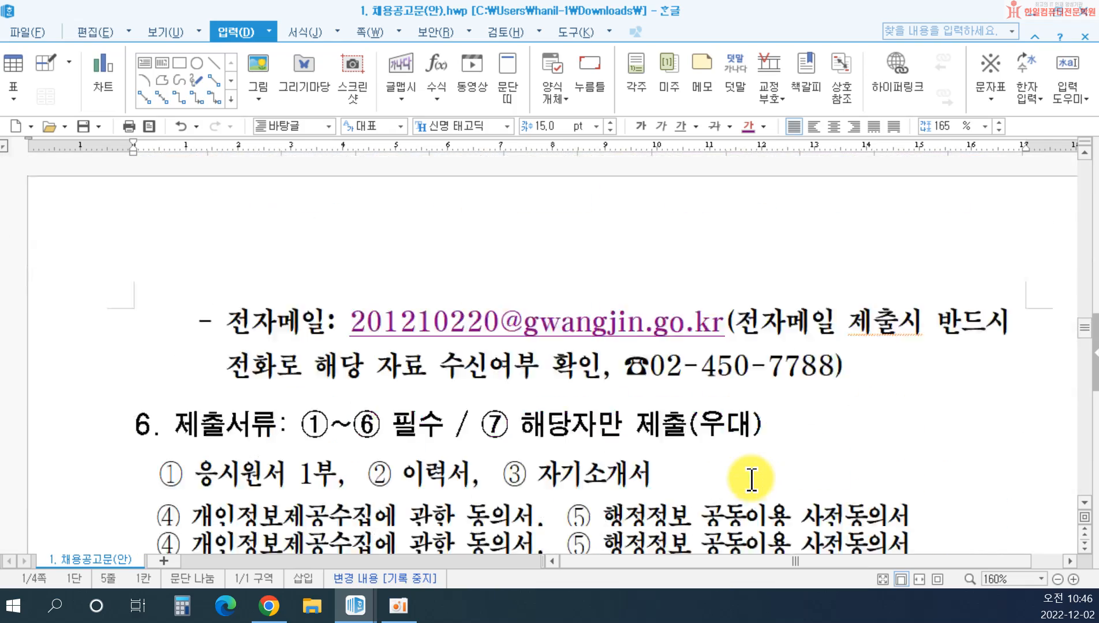
Close the recruitment notice document and return to the Gwangjin-gu job posting in Chrome
click(1087, 9)
click(563, 328)
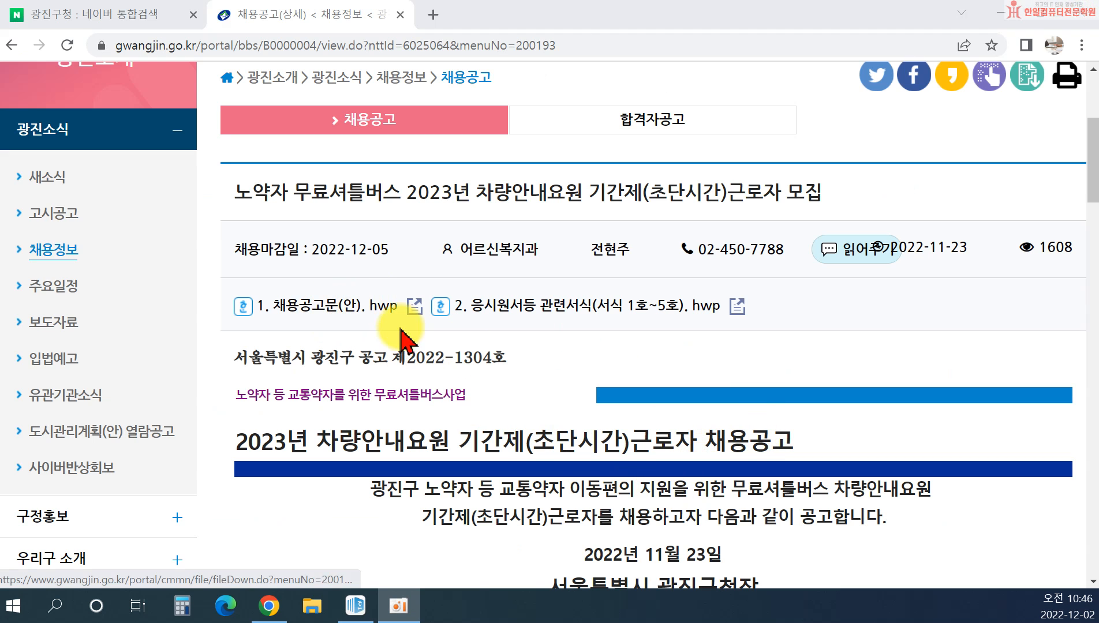
Download the attachment "2. 응시원서등 관련서식(서식 1호~5호).hwp" from the job posting and open it in Hangul
click(528, 304)
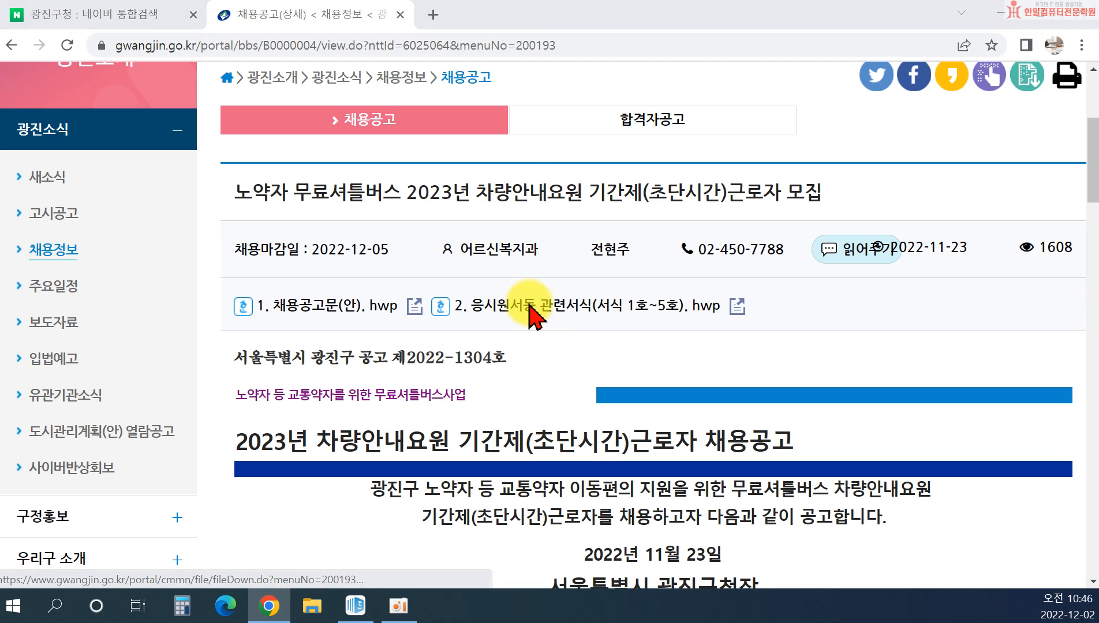
click(385, 419)
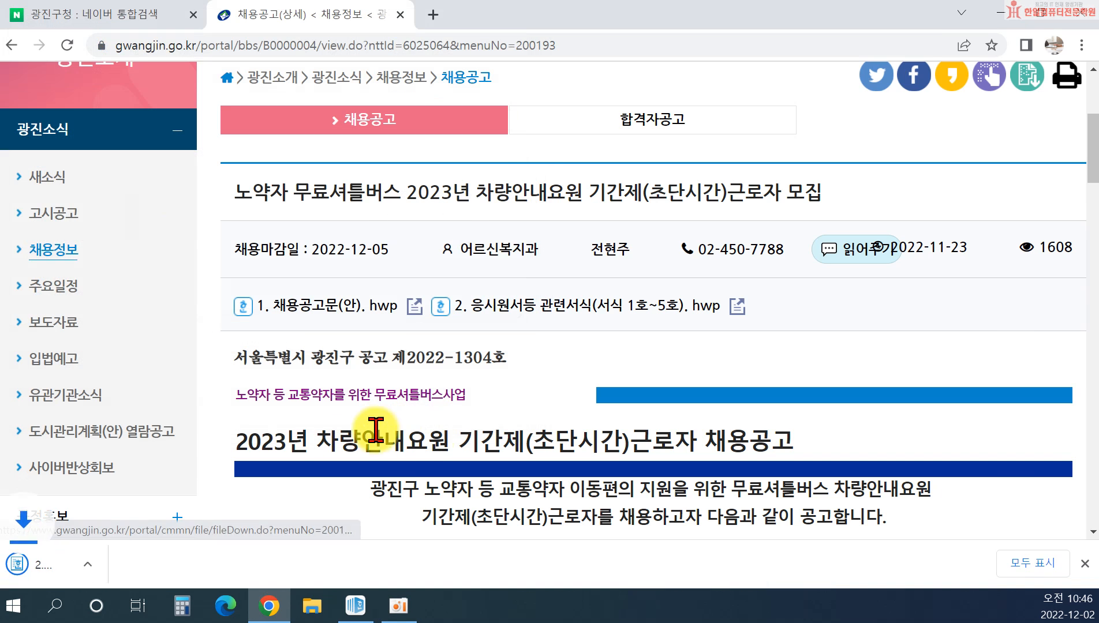
click(35, 571)
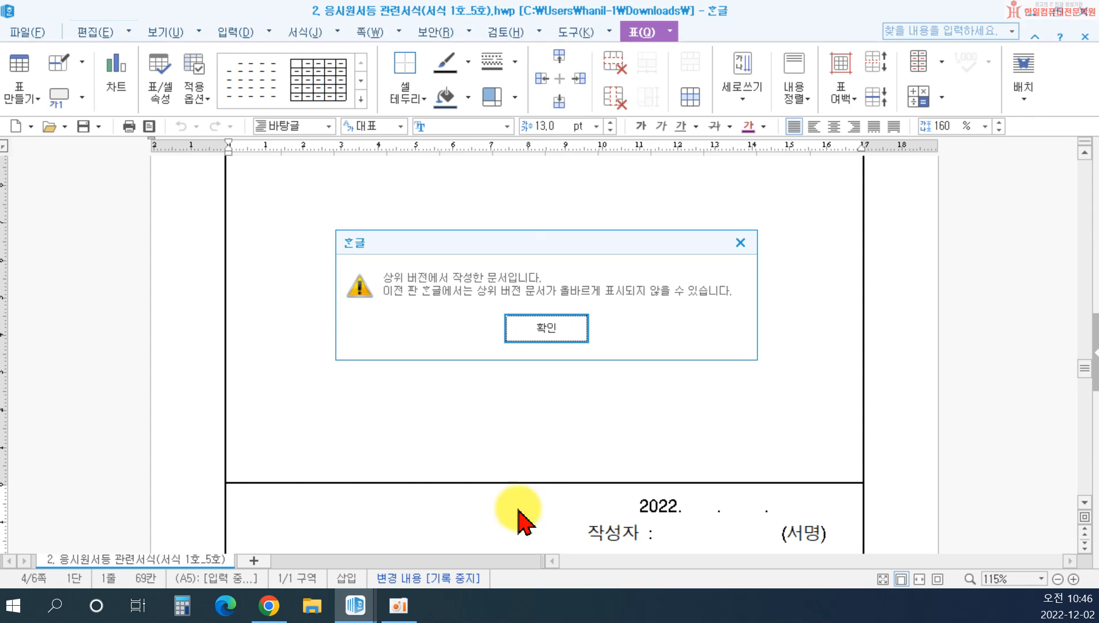
click(521, 327)
Look through the forms document, covering the 자기소개서, the personal-information consent form, the 이력서 and the 응시원서 작성요령
scroll(523, 324, down, 10)
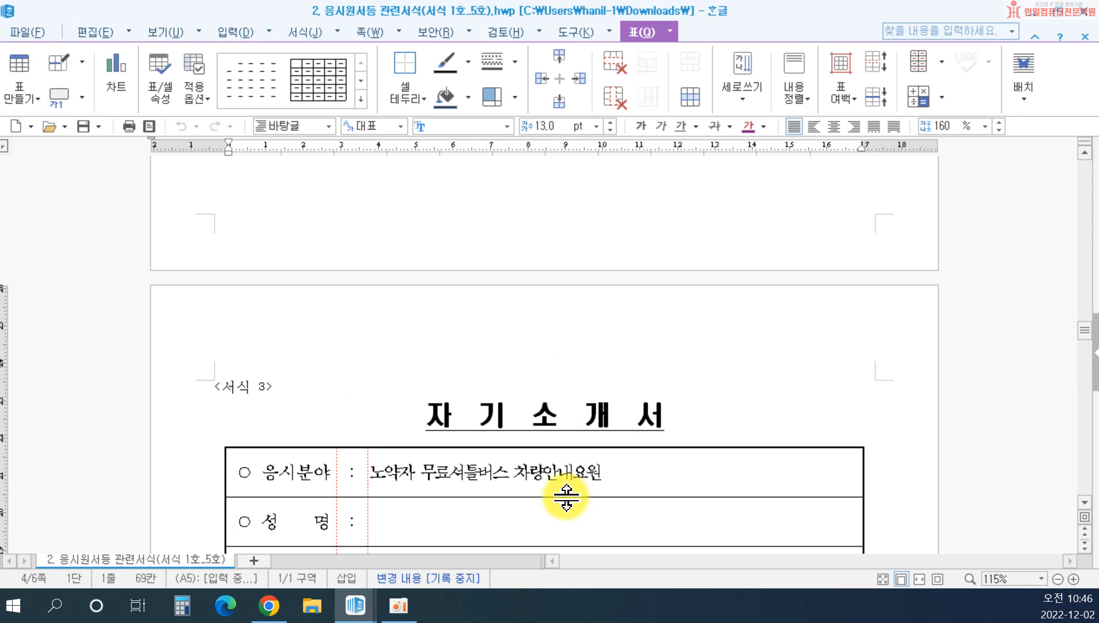
scroll(564, 494, down, 10)
scroll(566, 500, down, 10)
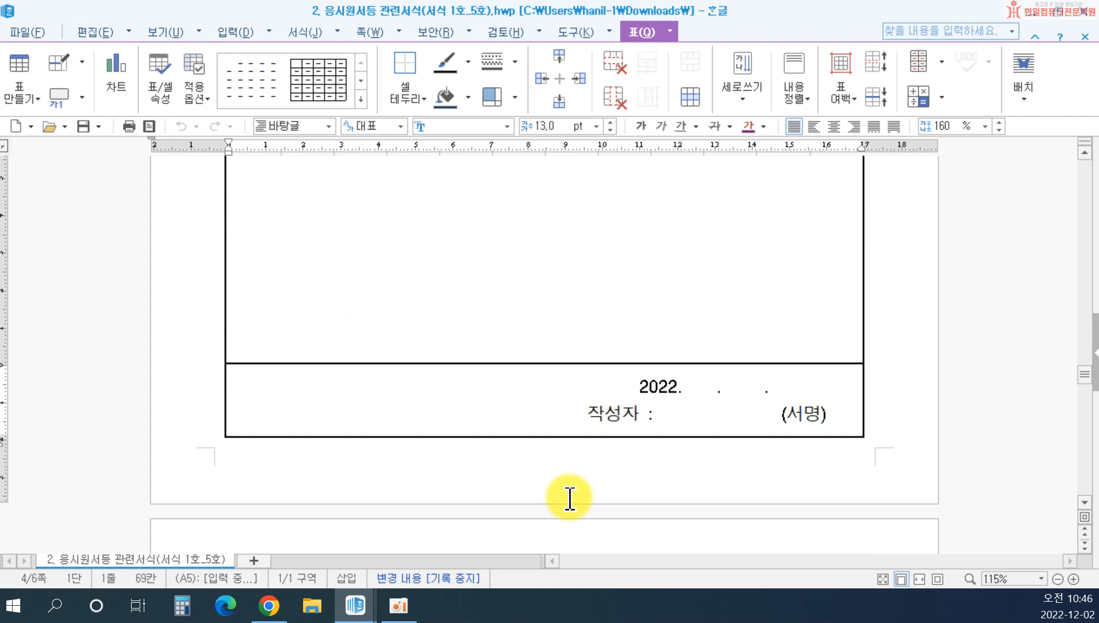
scroll(591, 516, down, 15)
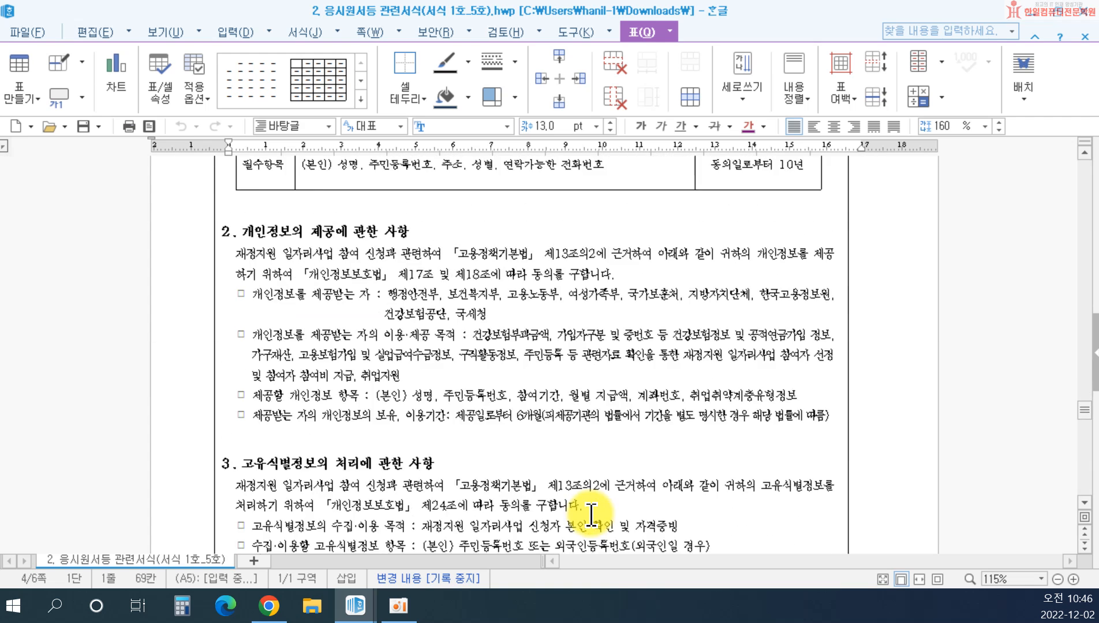
scroll(590, 514, up, 16)
scroll(591, 509, up, 15)
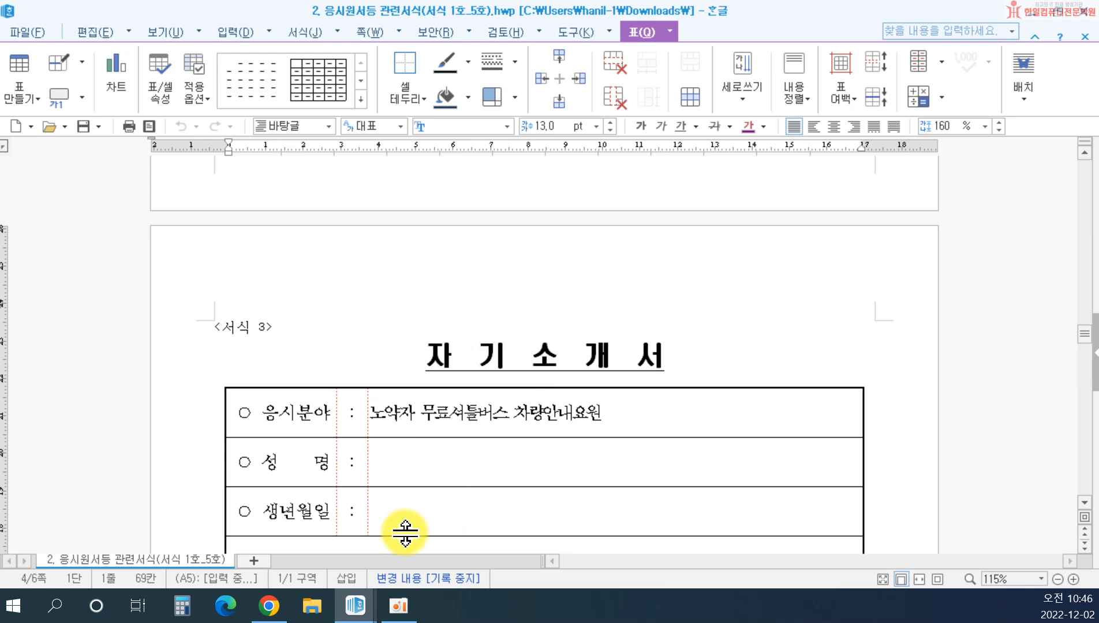
scroll(559, 392, up, 3)
scroll(559, 392, down, 15)
scroll(559, 398, up, 3)
scroll(559, 402, up, 5)
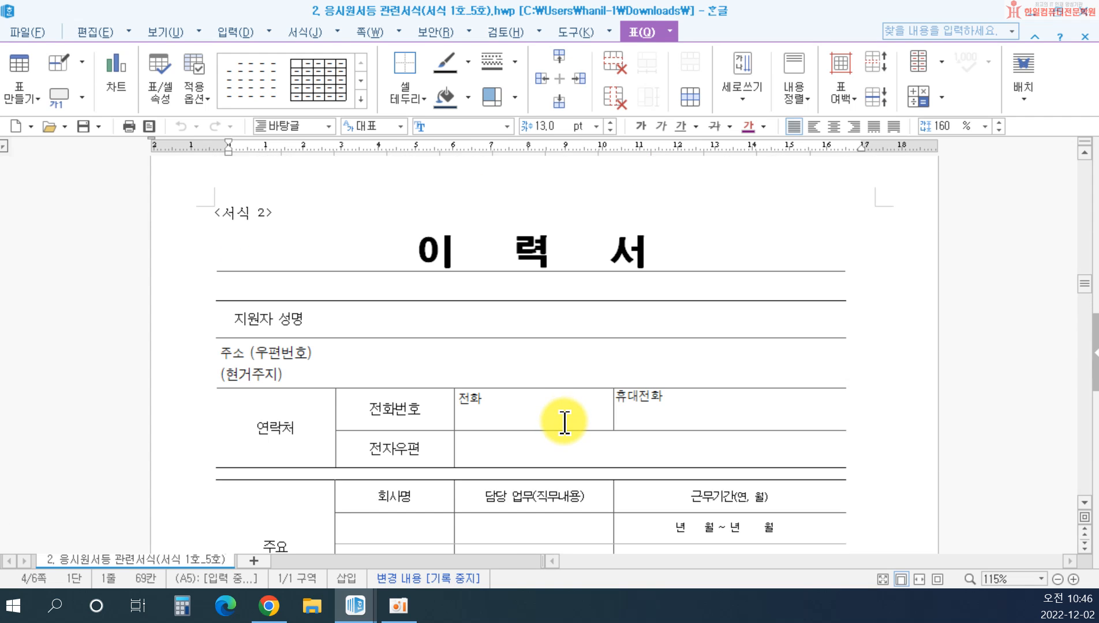
scroll(564, 417, down, 10)
scroll(601, 467, down, 3)
scroll(601, 467, up, 10)
scroll(606, 466, down, 15)
scroll(606, 466, up, 15)
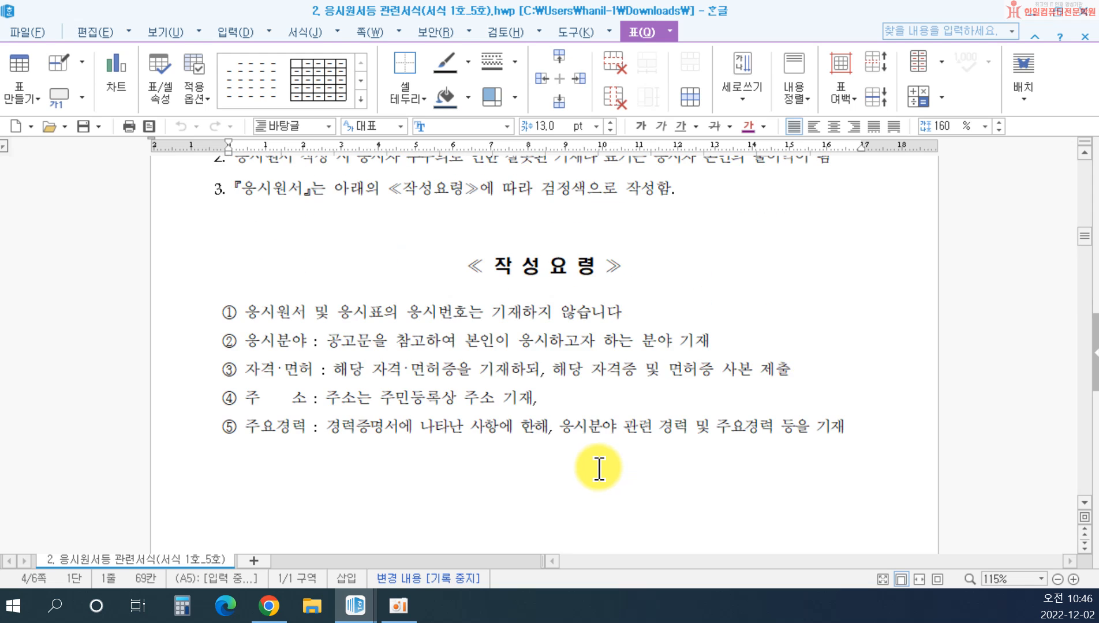
scroll(599, 468, up, 12)
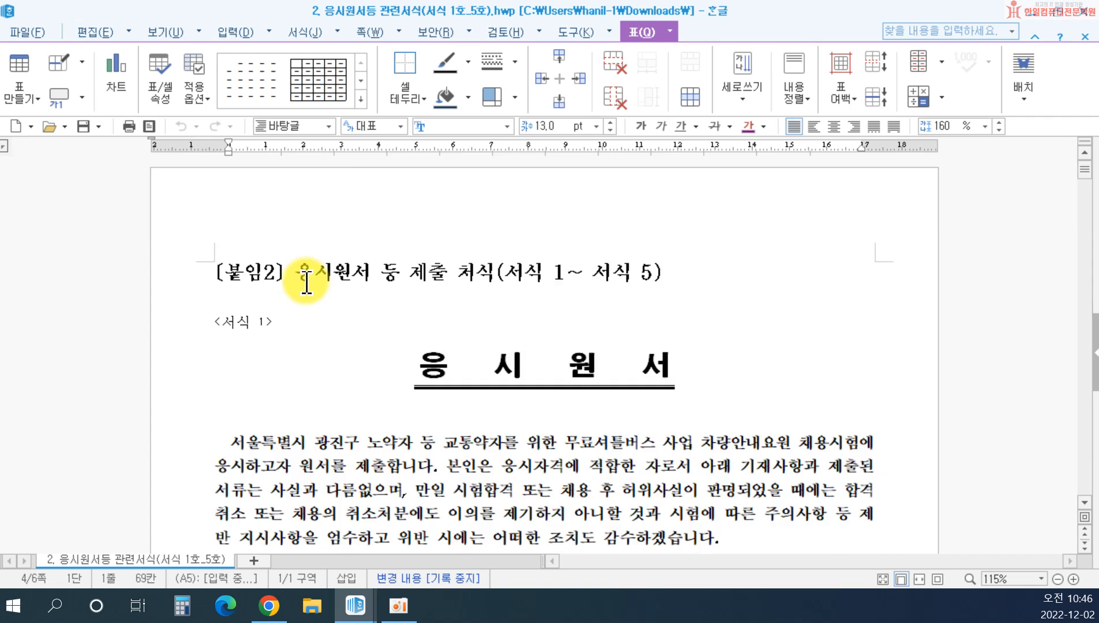
Examine the 응시원서 form's applicant table and place the cursor near its heading on the first page
scroll(302, 277, down, 15)
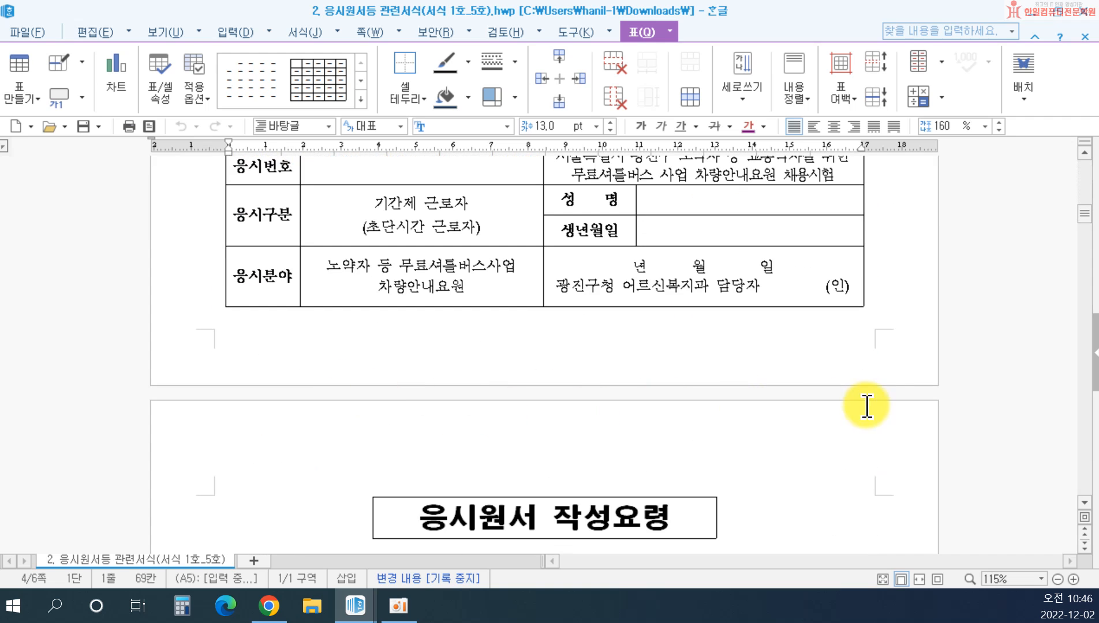
scroll(866, 410, up, 6)
scroll(880, 356, up, 6)
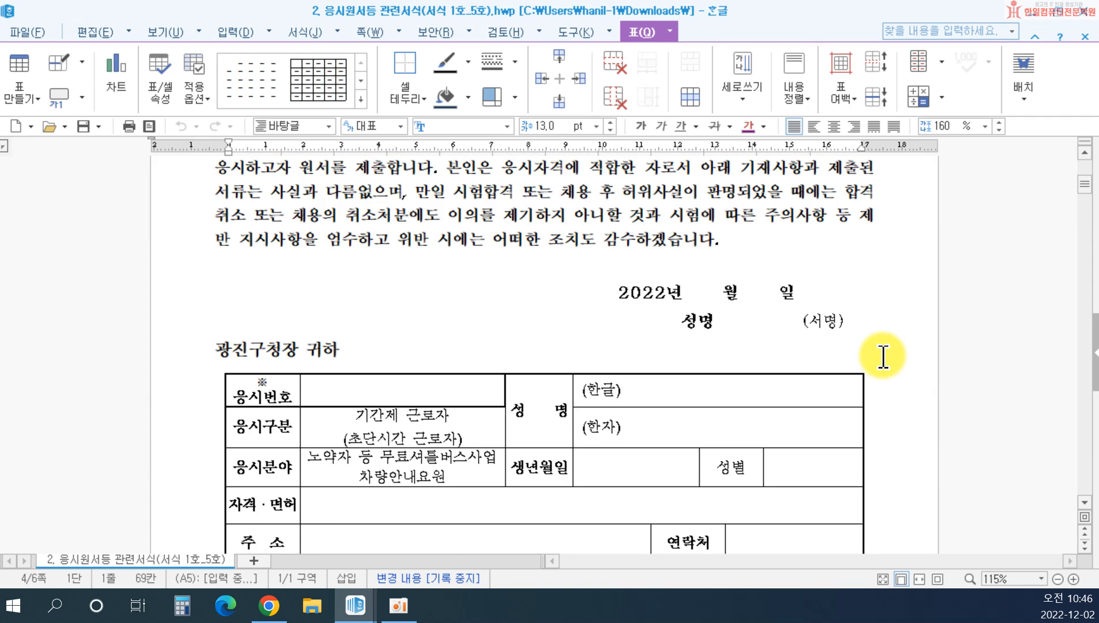
scroll(422, 486, down, 7)
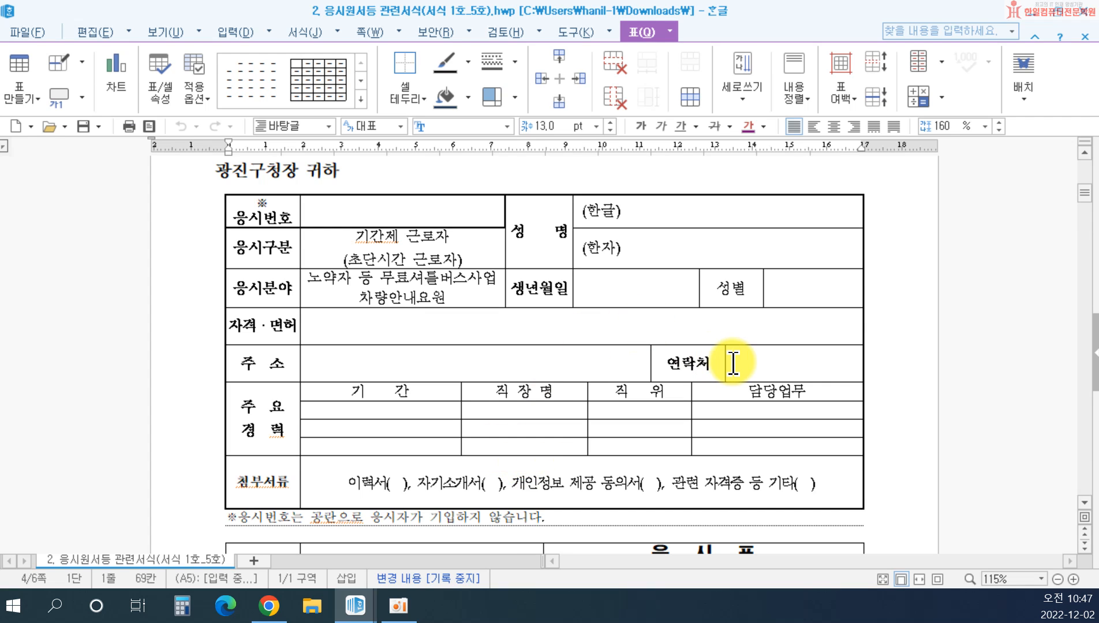
scroll(743, 356, up, 8)
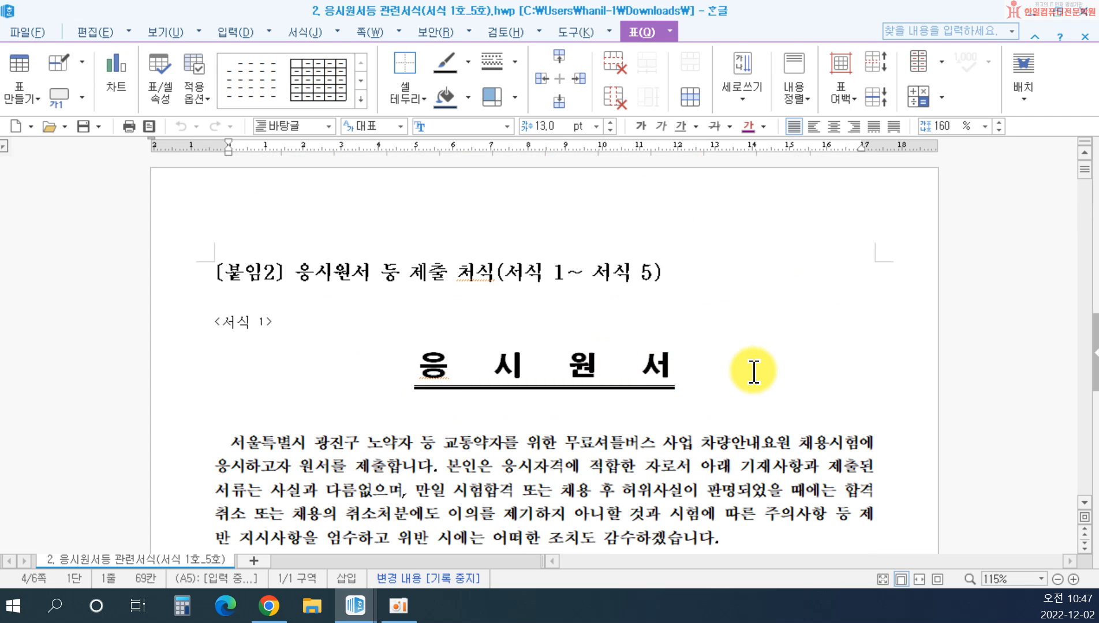
click(720, 303)
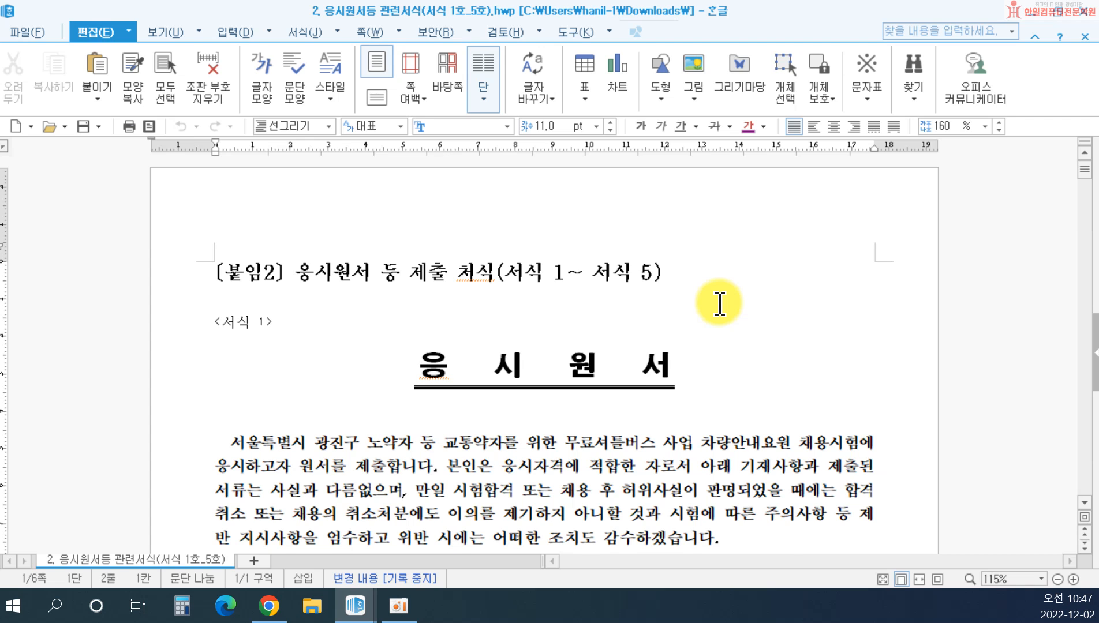
Check the forms document's page setup and create a new blank document
key(F7)
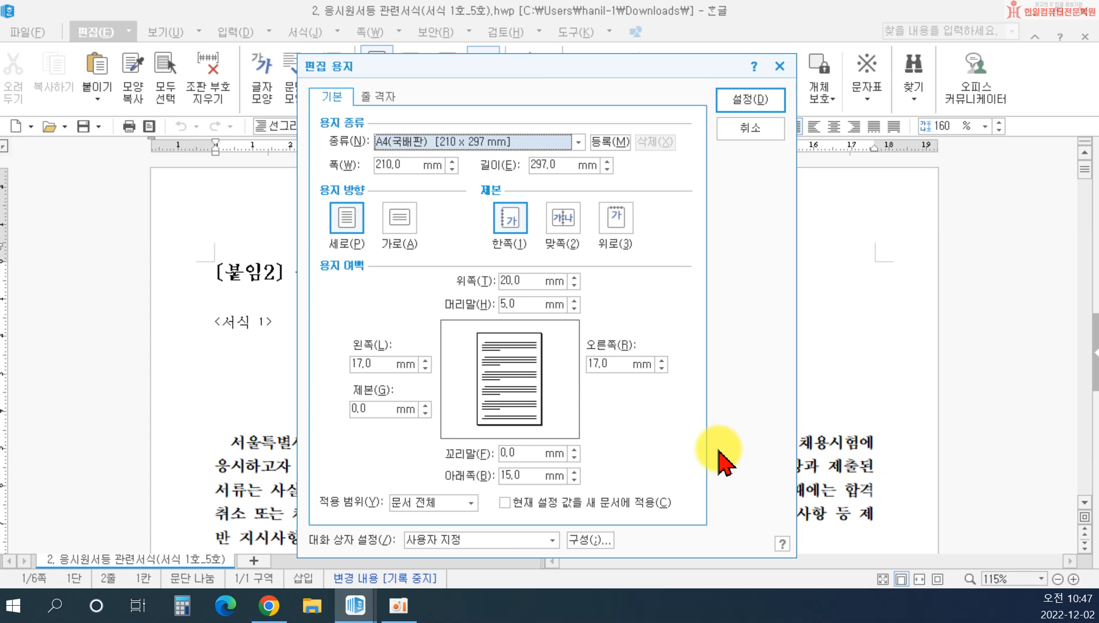
click(356, 603)
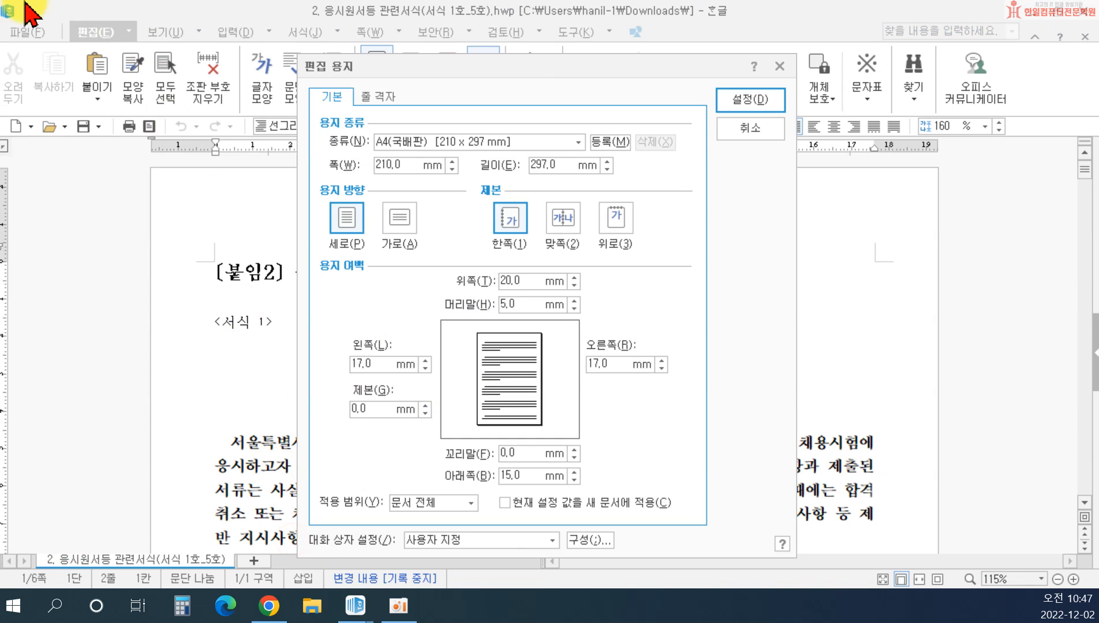
click(733, 103)
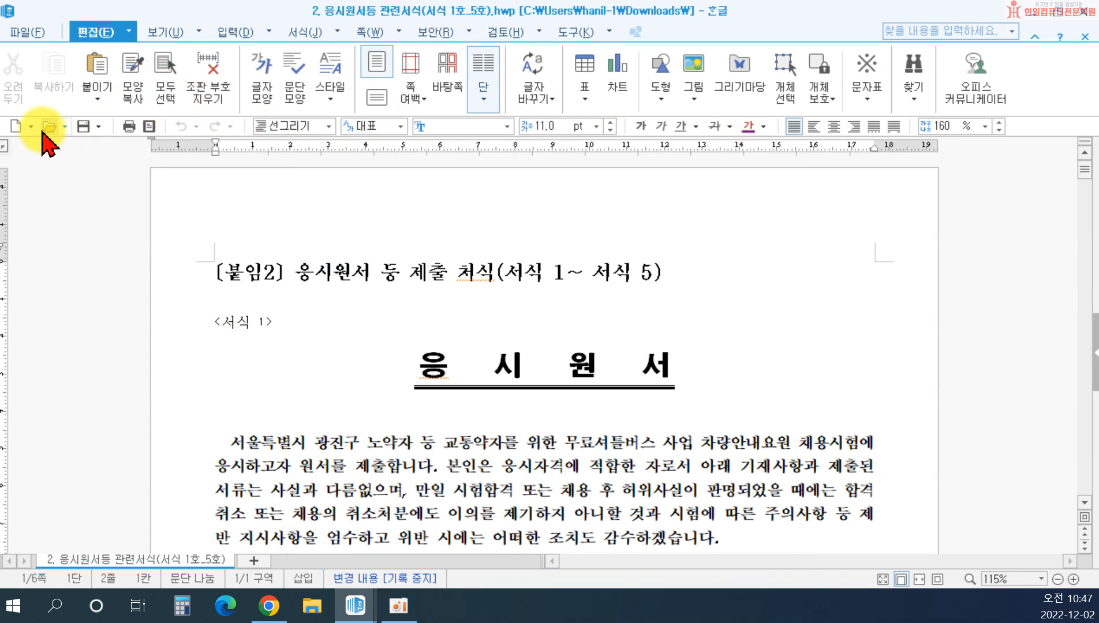
click(17, 128)
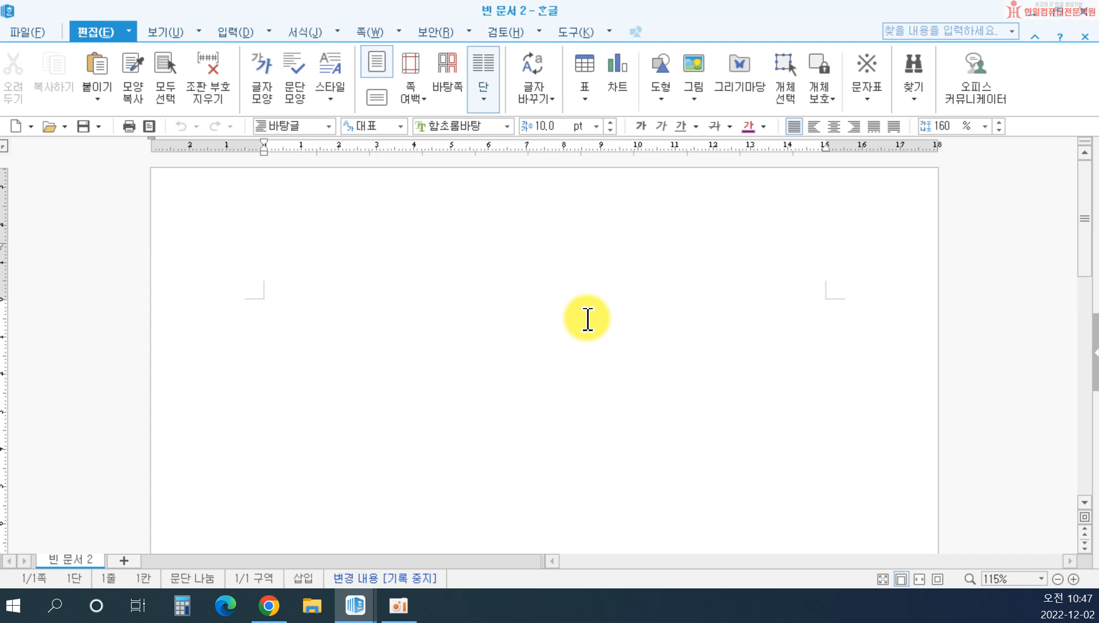
Compare the page margins of the blank document with those of the forms document
key(F7)
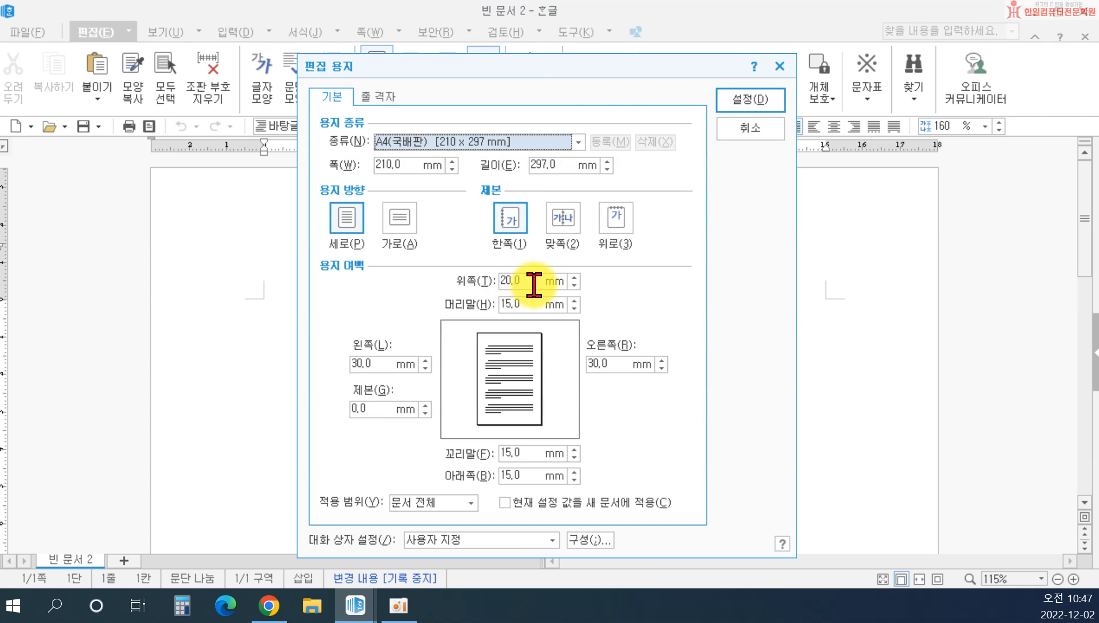
mouse_move(356, 603)
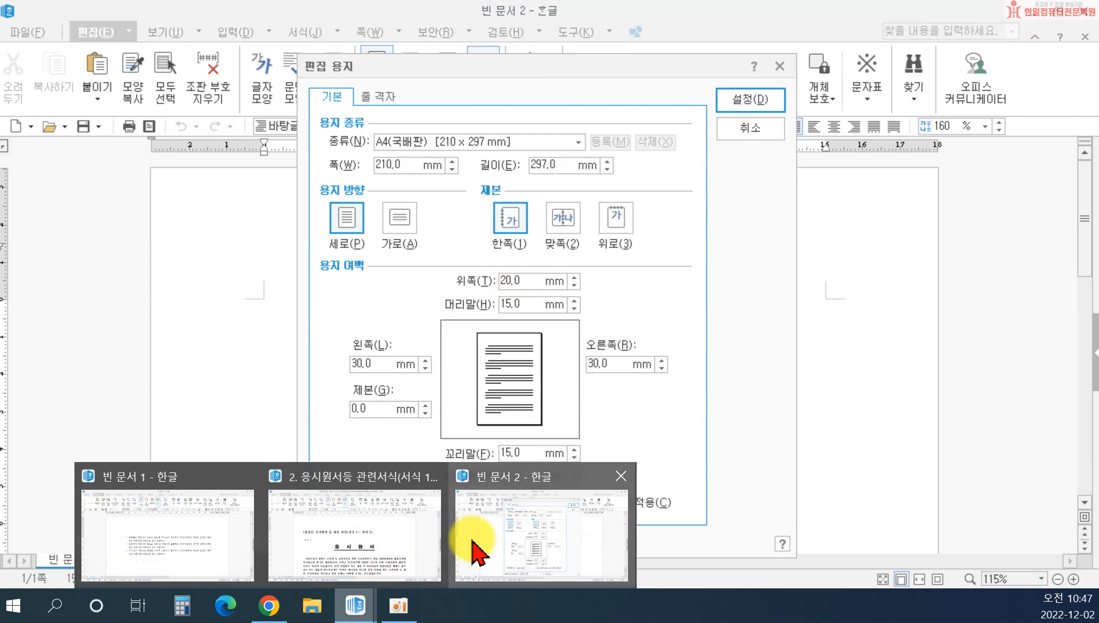
click(478, 479)
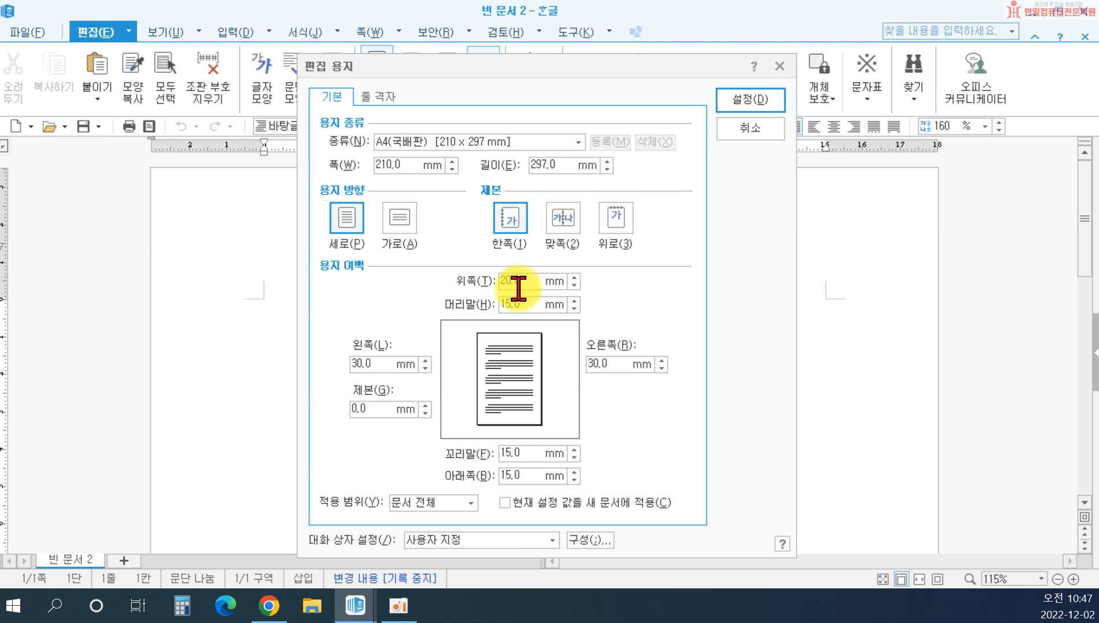
click(750, 130)
mouse_move(349, 607)
click(358, 520)
click(534, 353)
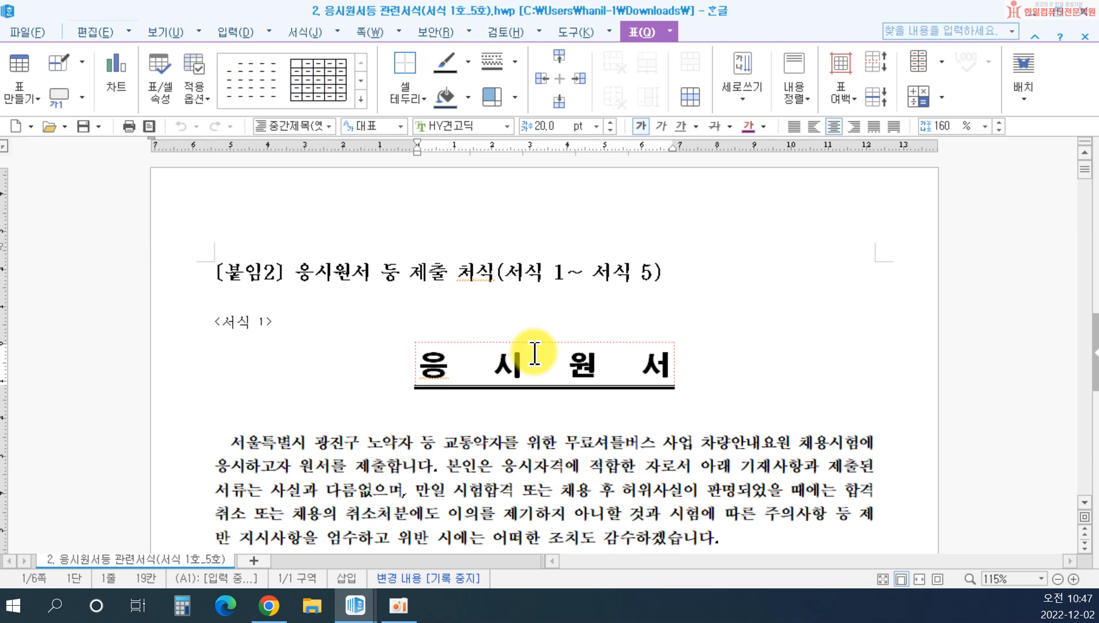
key(F7)
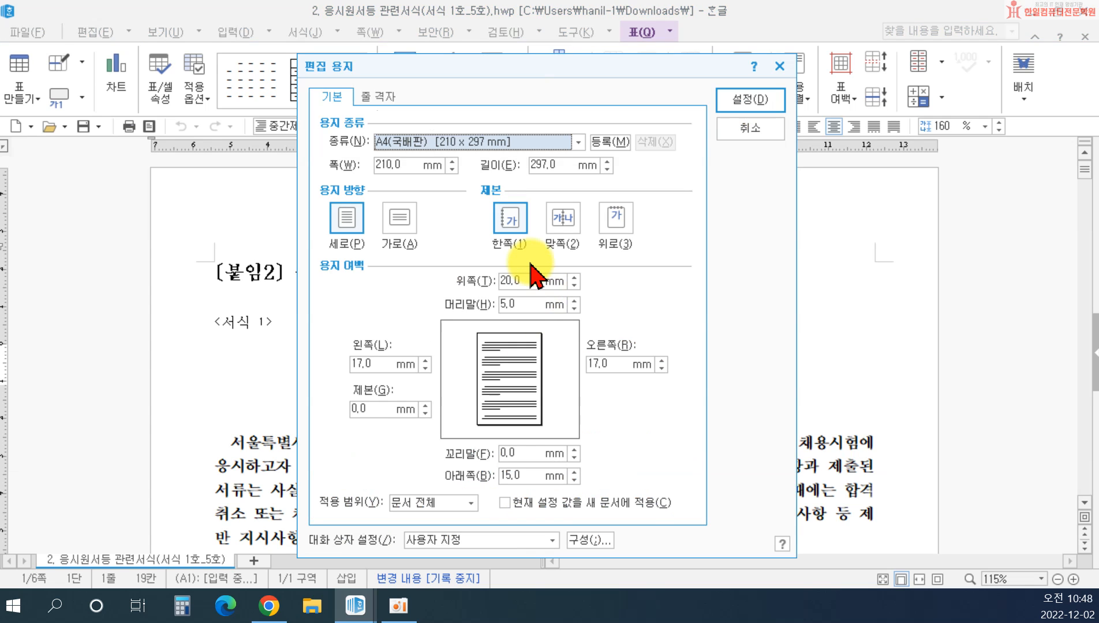
click(750, 101)
Set the blank document's page margins to header 5 mm, left and right 17 mm, and footer 0 mm
mouse_move(355, 606)
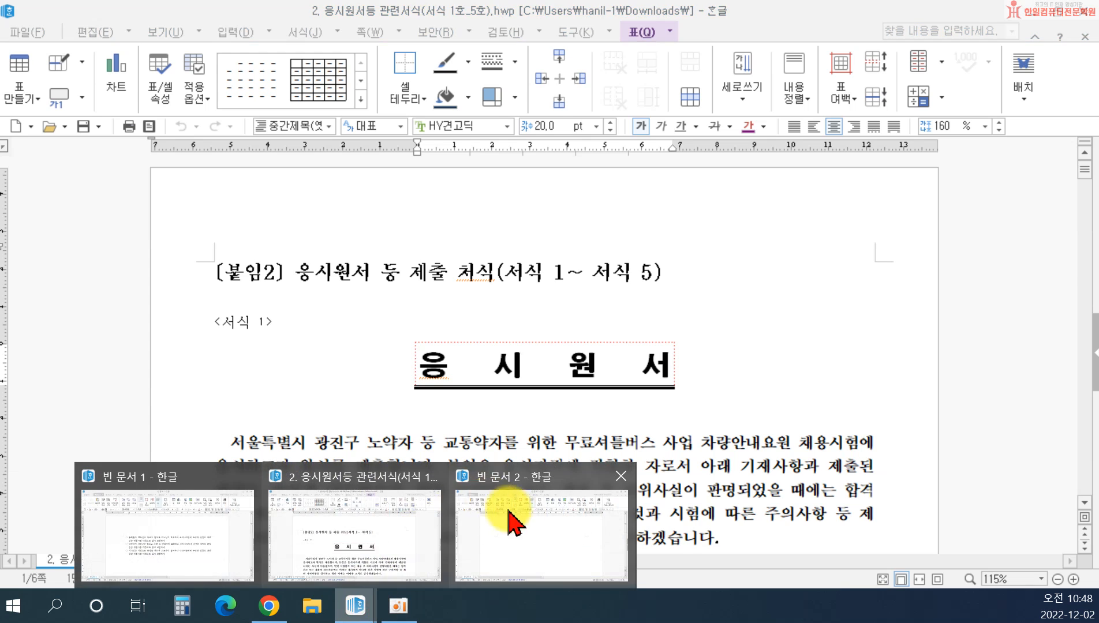
click(508, 510)
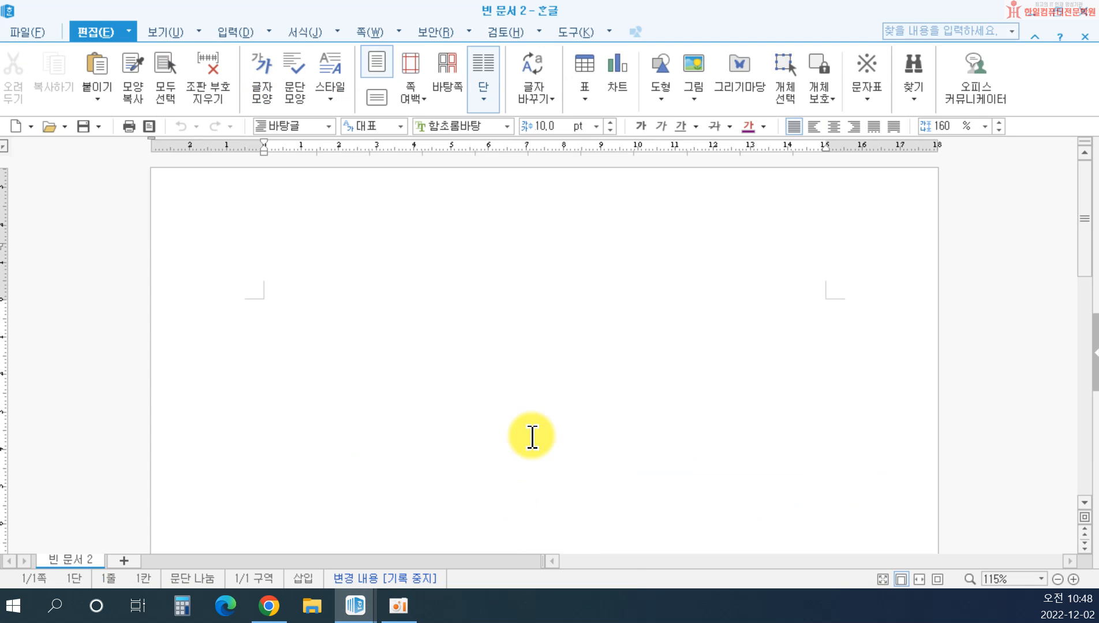
key(F7)
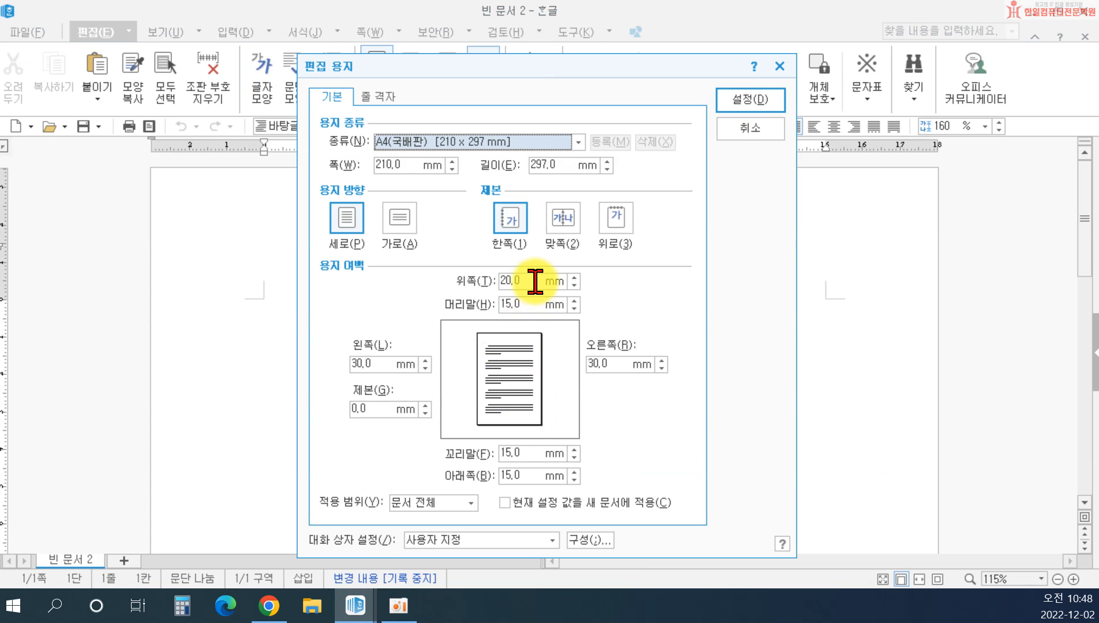
click(529, 303)
text(5)
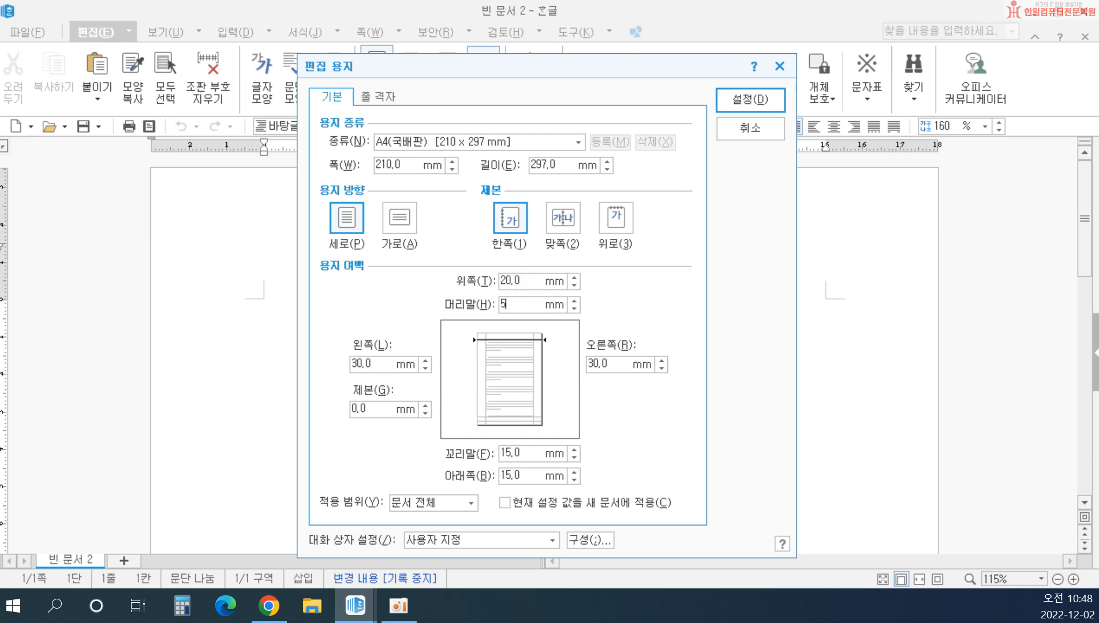
click(382, 363)
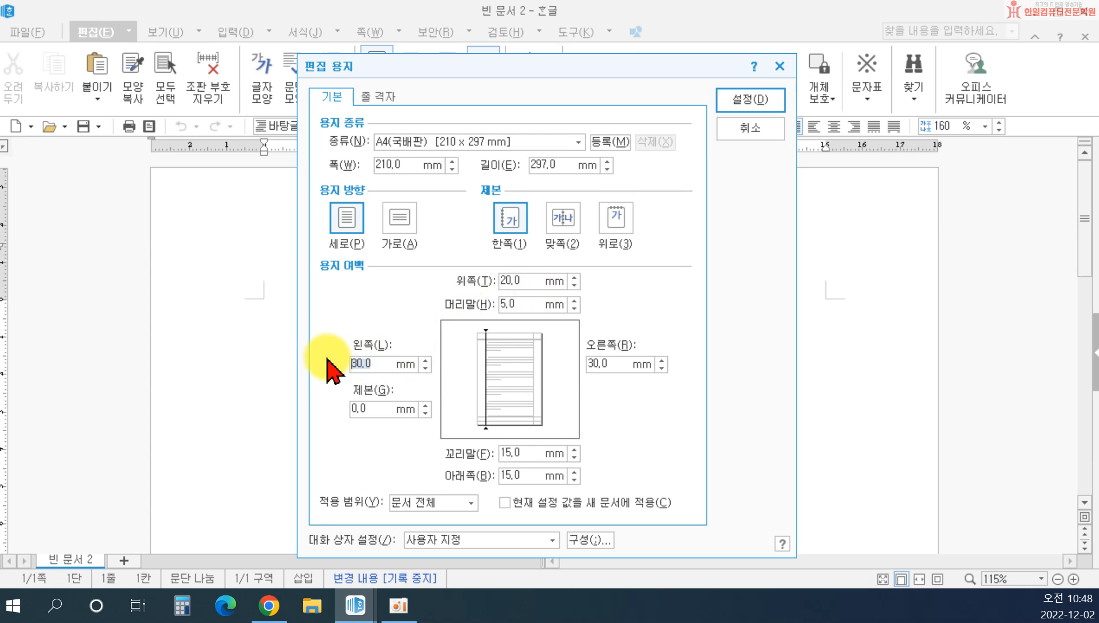
text(17)
click(613, 365)
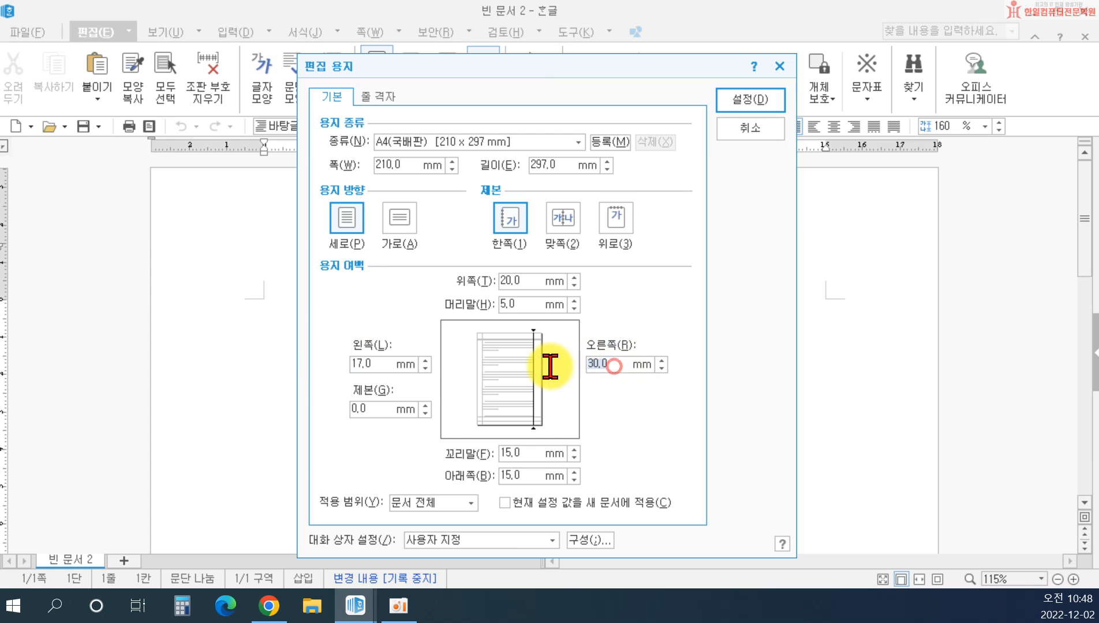
text(17)
click(554, 455)
text(0)
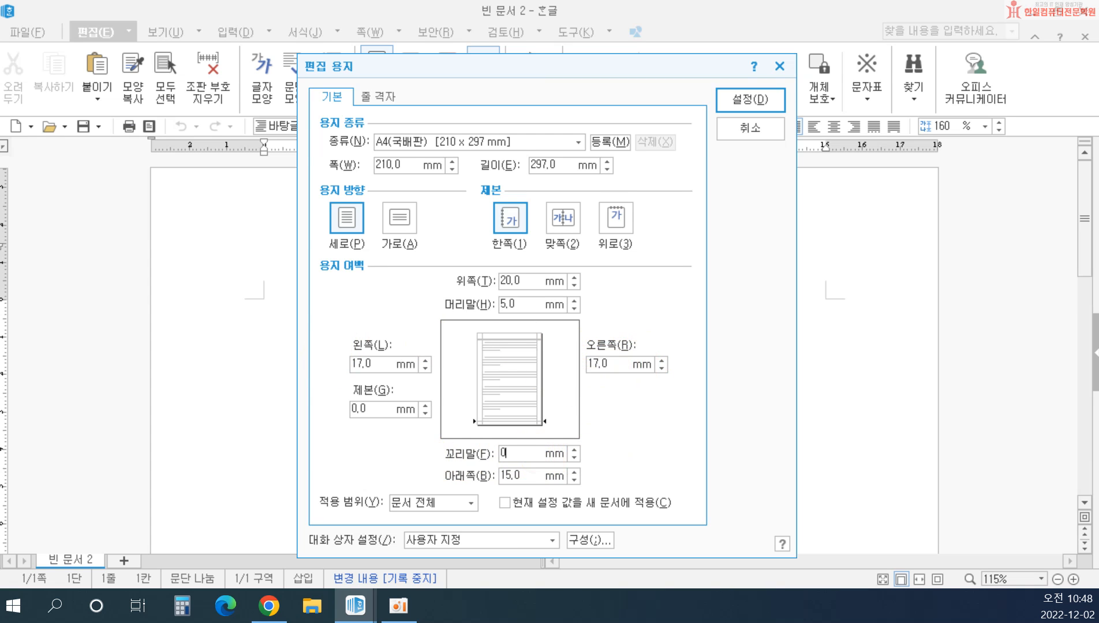
click(749, 102)
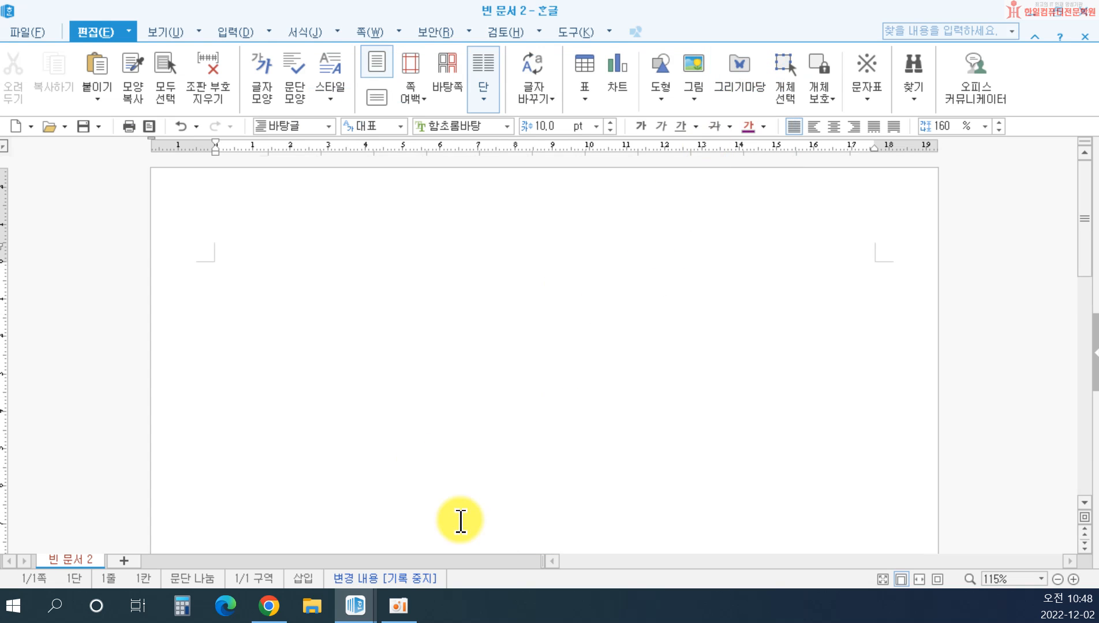
Return to the forms document and recheck its page margins without changing them
mouse_move(356, 606)
click(405, 543)
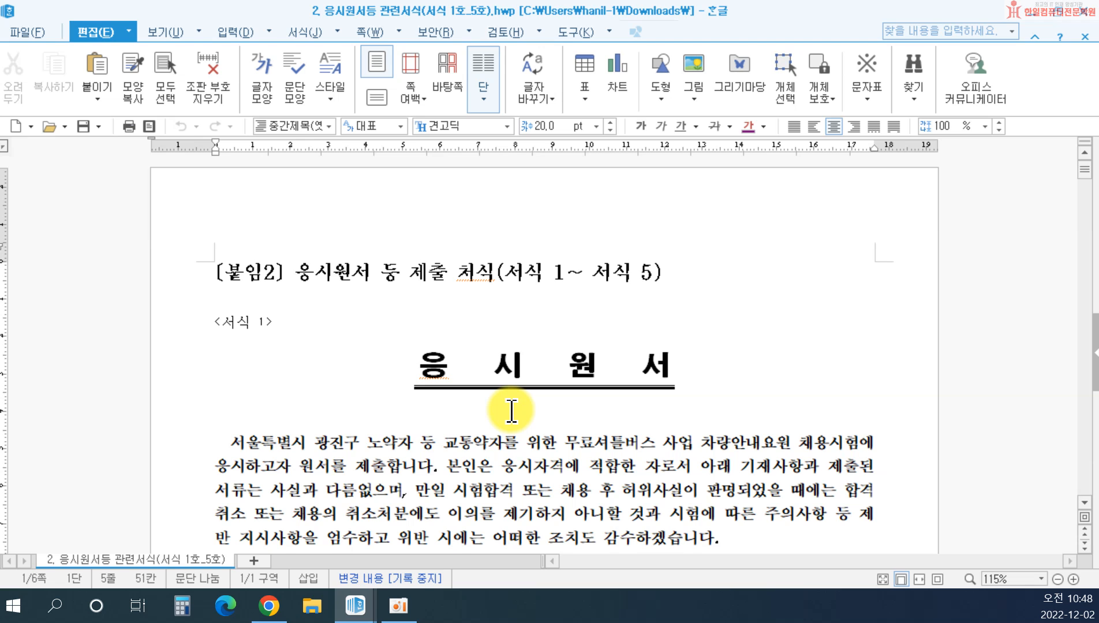
key(F7)
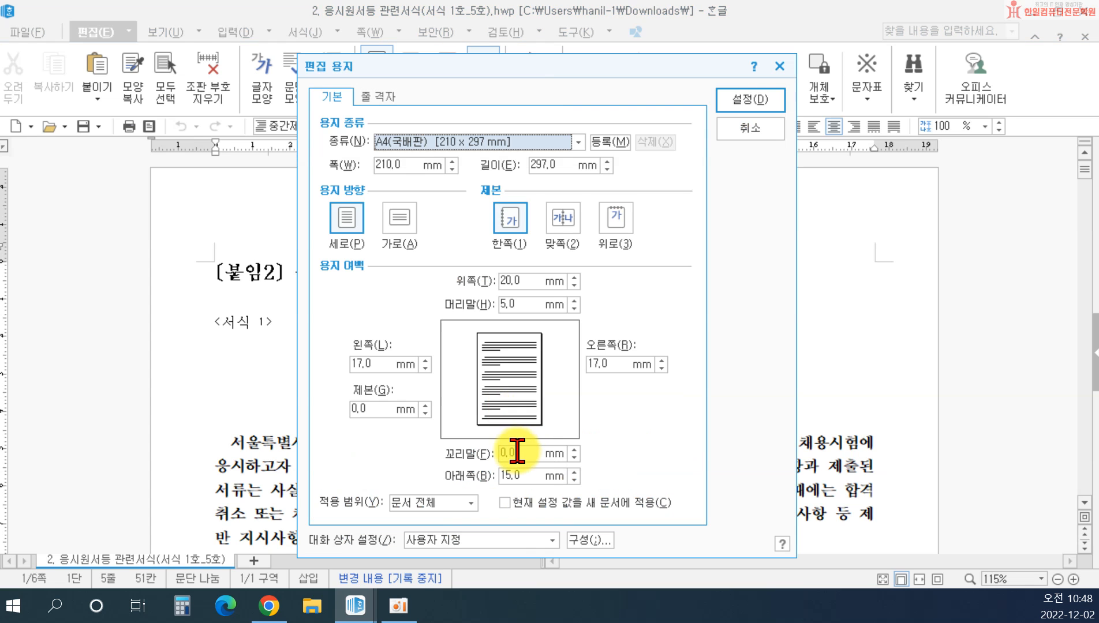
click(769, 135)
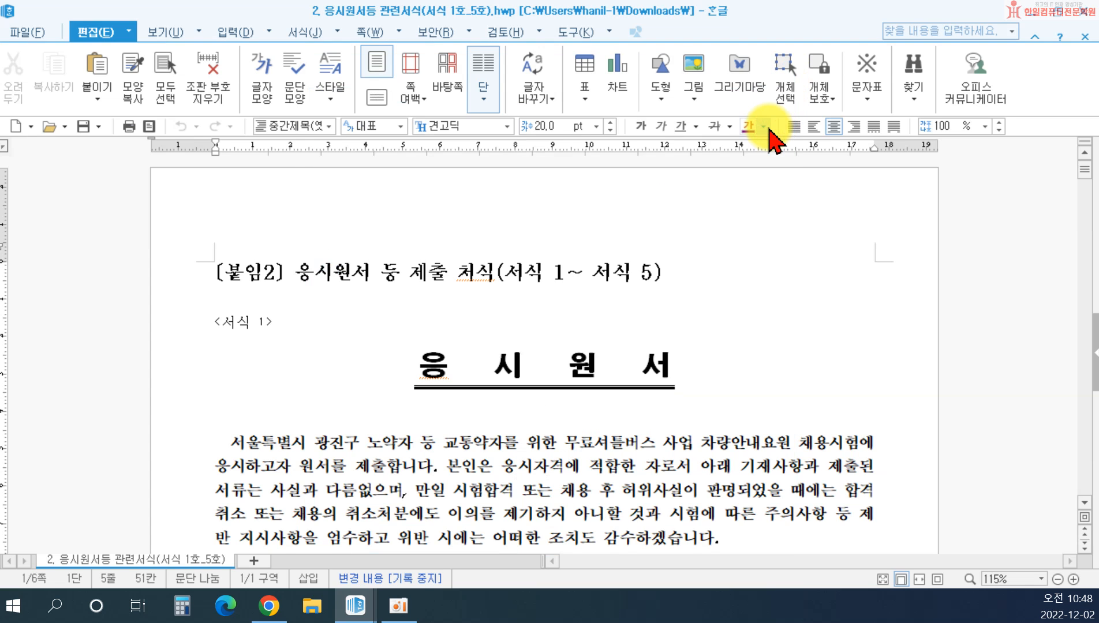
Examine the formatting of the [붙임2] heading, the <서식 1> label, the 응시원서 title table and the pledge paragraph
scroll(644, 306, down, 1)
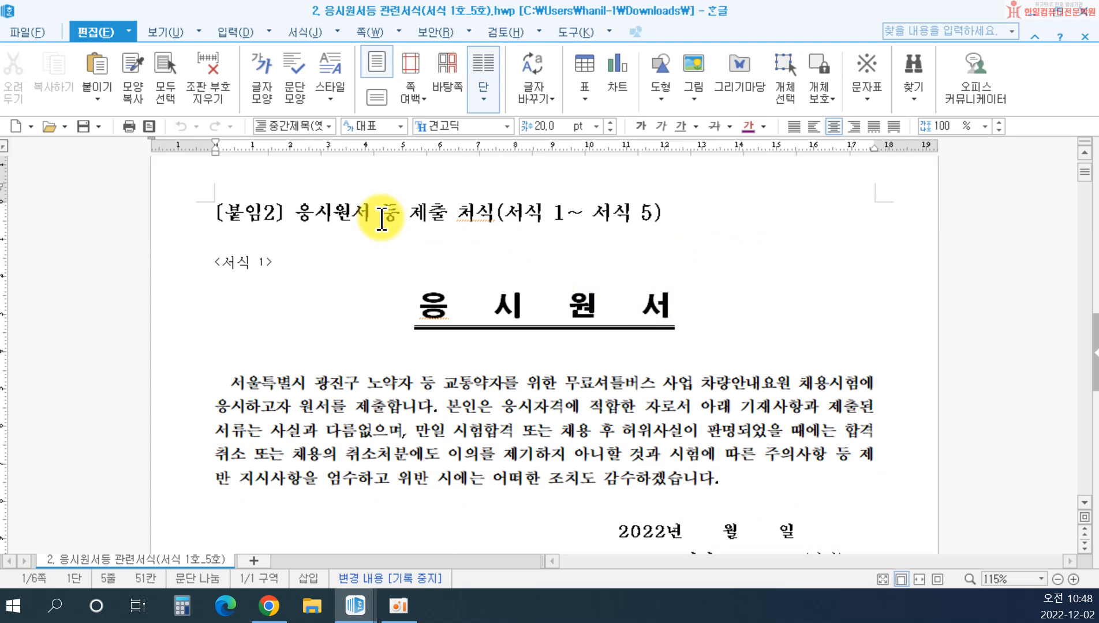
click(362, 214)
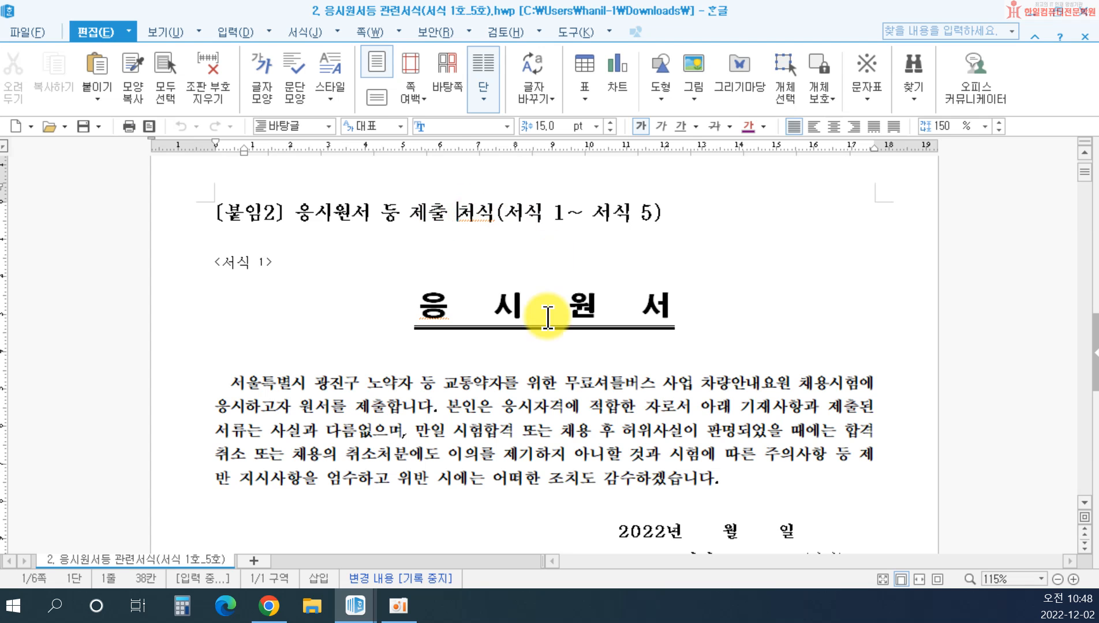
click(534, 311)
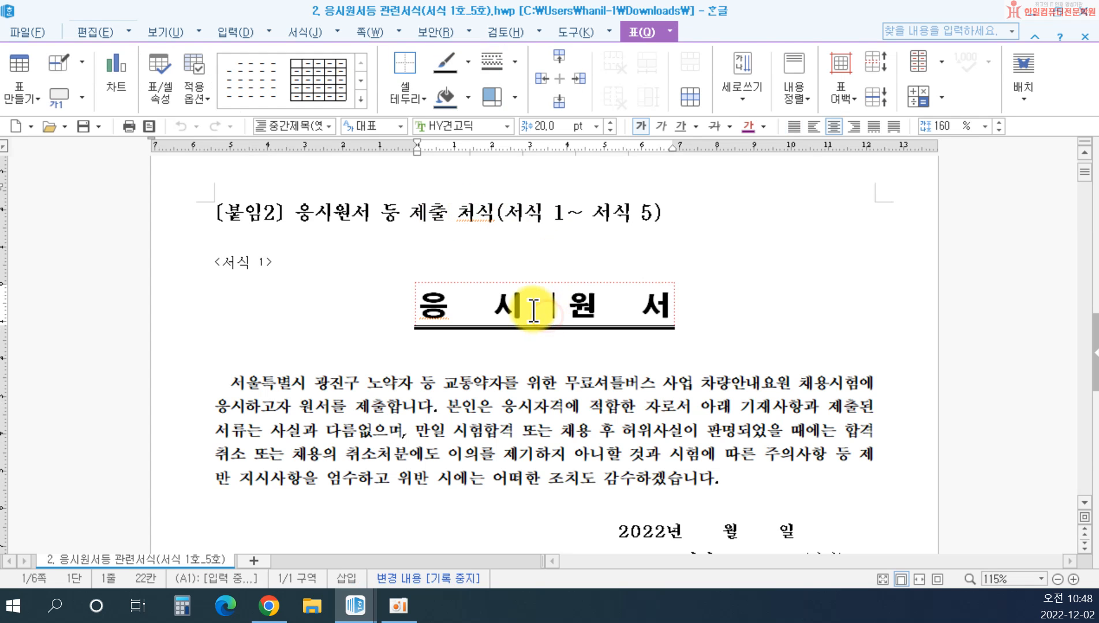
click(426, 384)
scroll(433, 381, down, 3)
scroll(470, 340, up, 2)
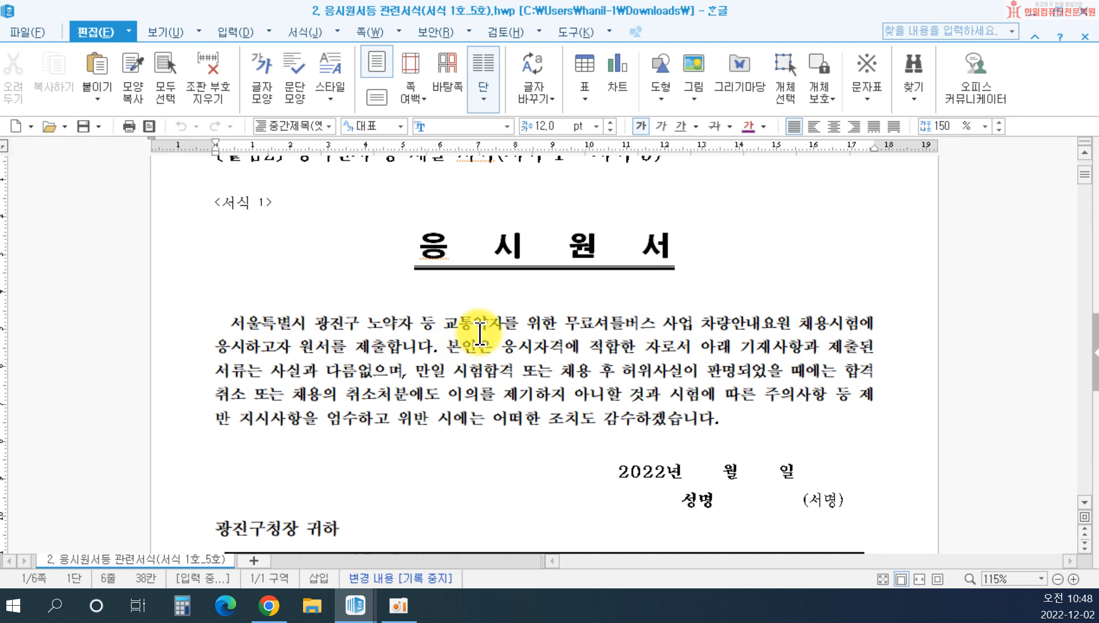
scroll(481, 334, up, 2)
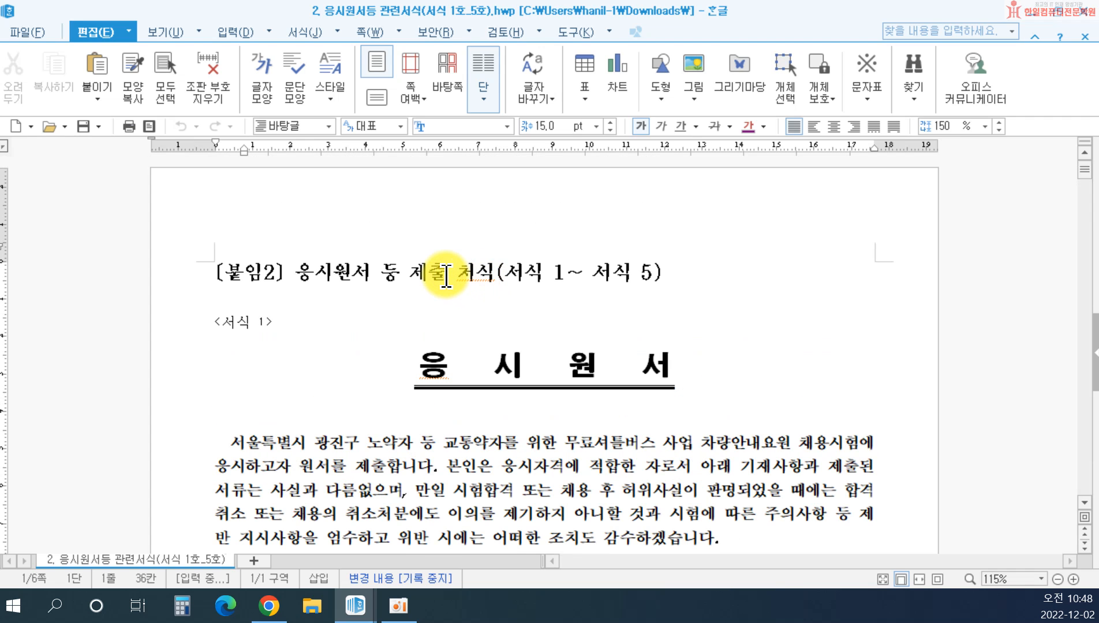
scroll(626, 367, down, 2)
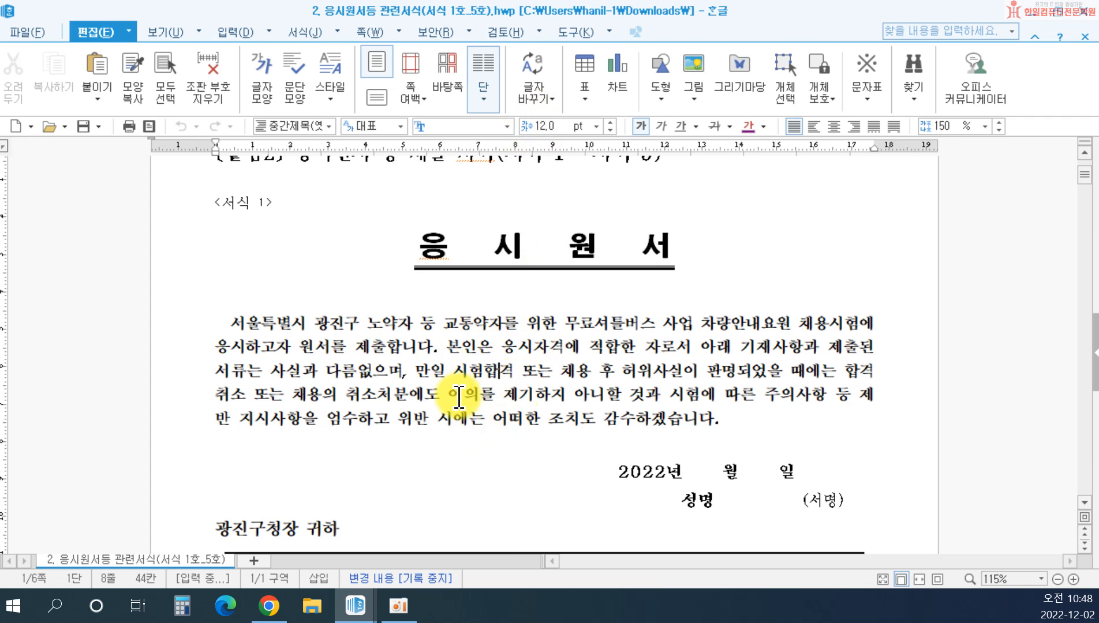
scroll(487, 275, up, 3)
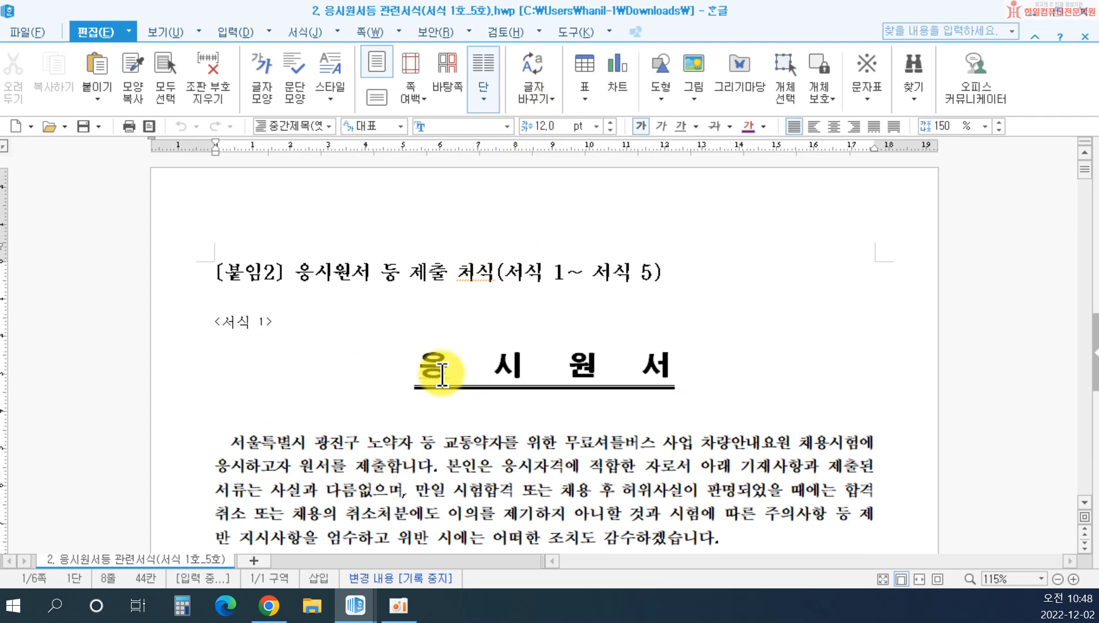
click(442, 372)
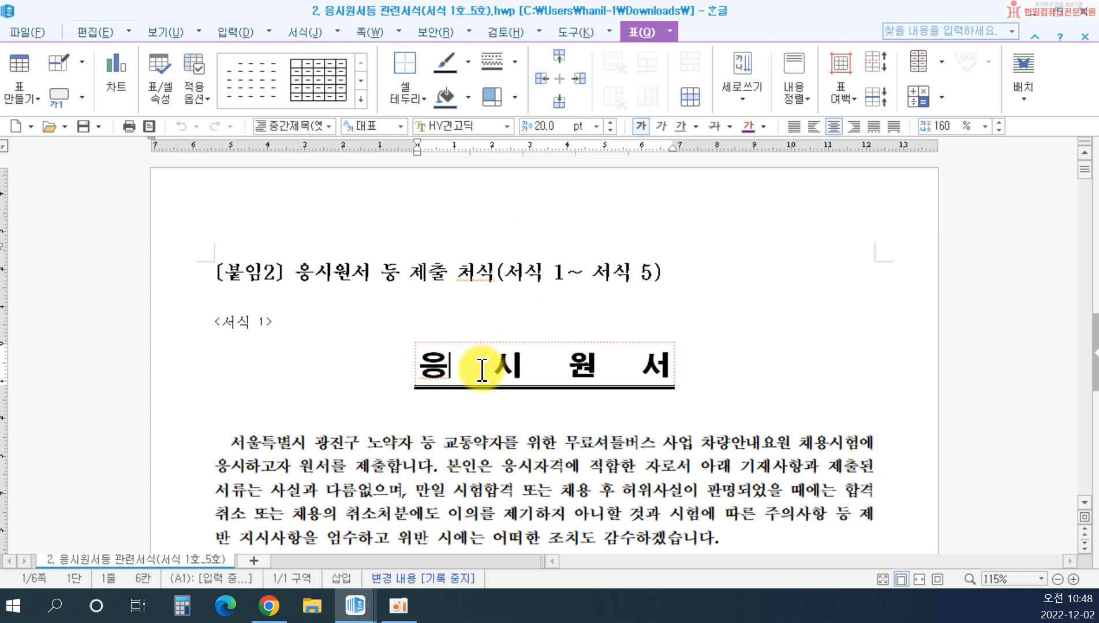
click(259, 321)
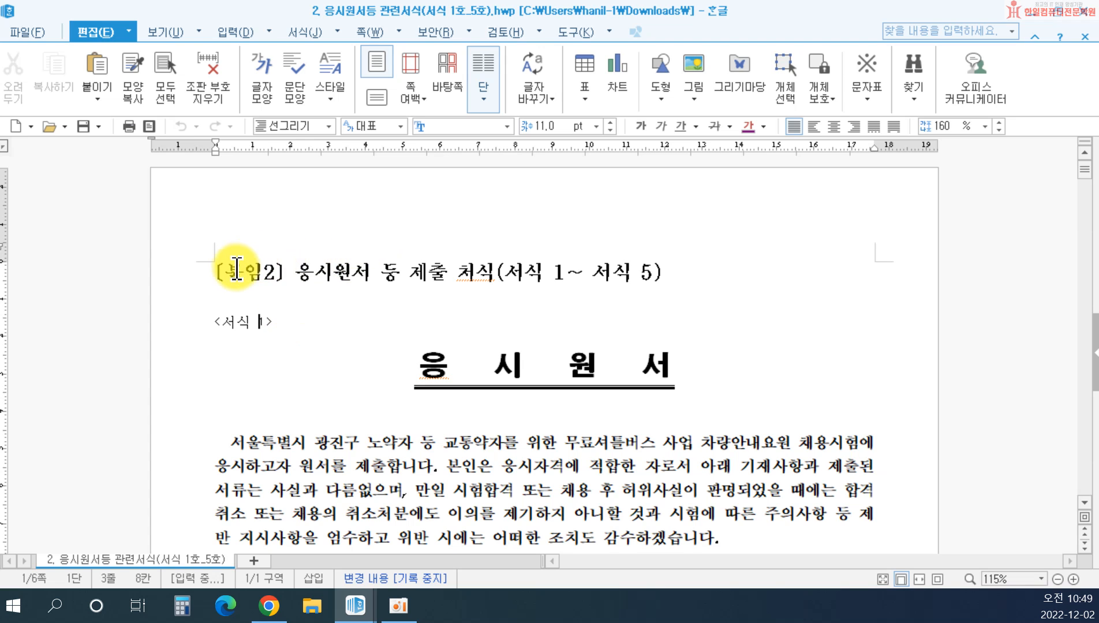
click(489, 270)
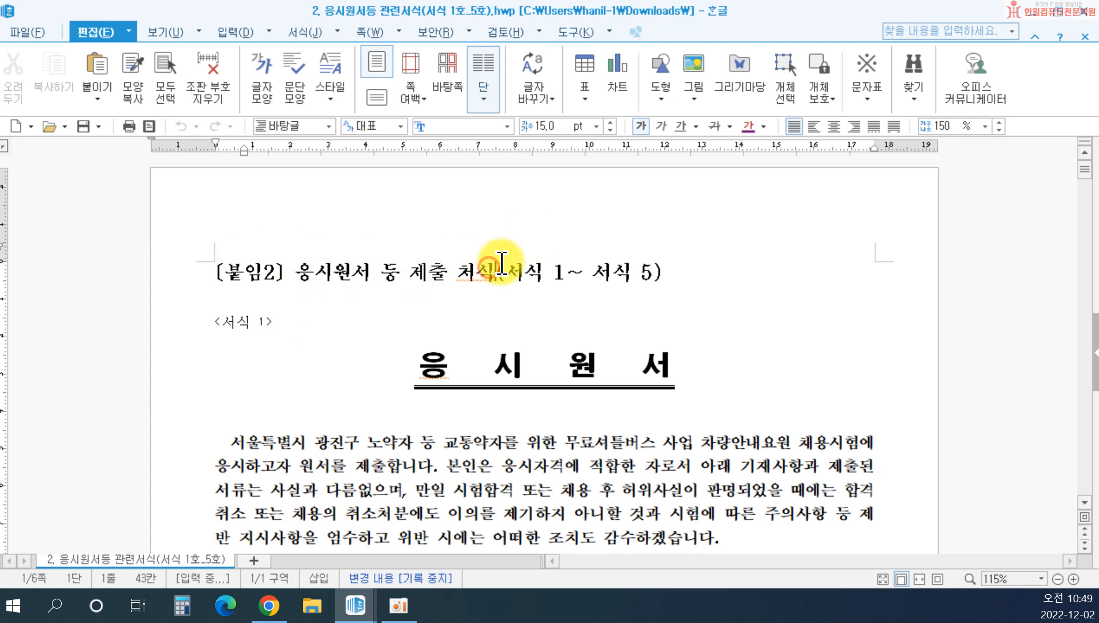
Examine the structure of the applicant table, the note row beneath it and the 응시표 section
scroll(612, 282, down, 8)
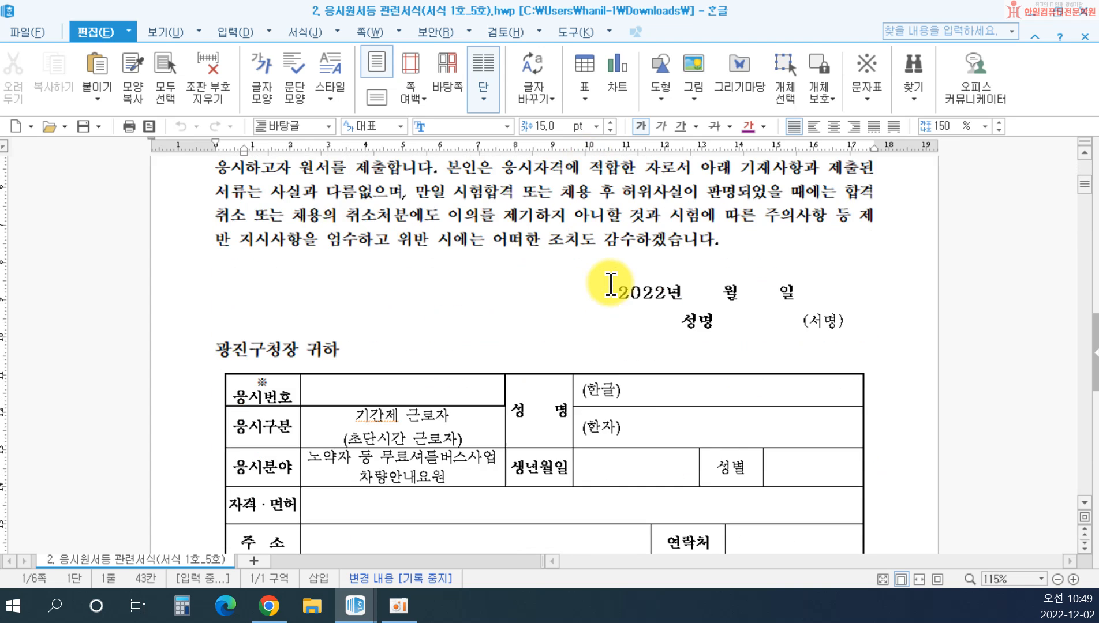
click(423, 313)
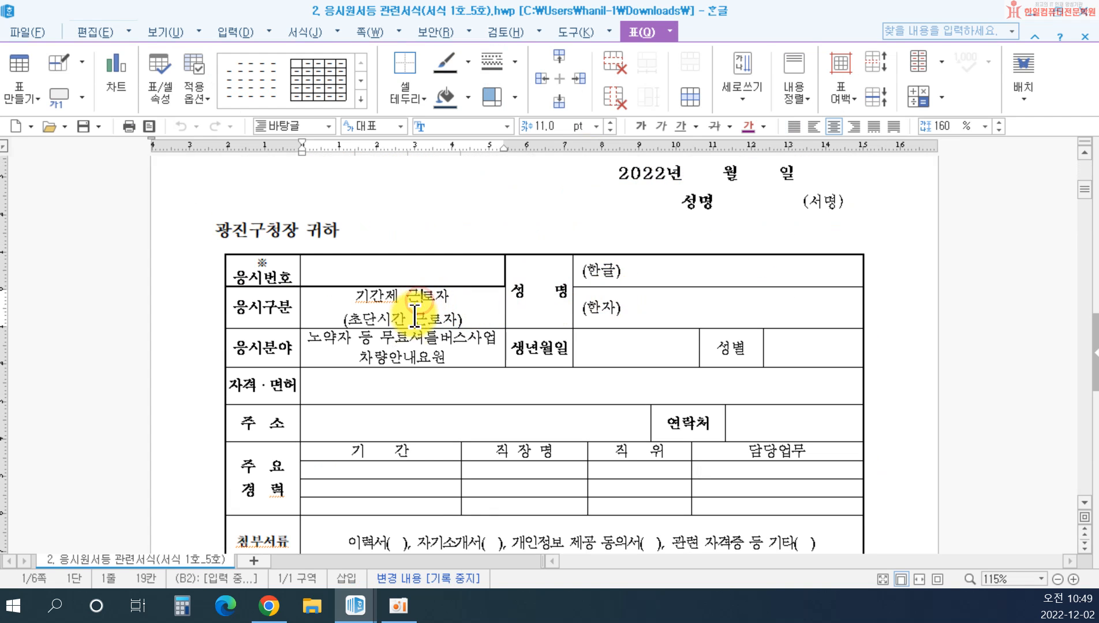
scroll(406, 353, down, 4)
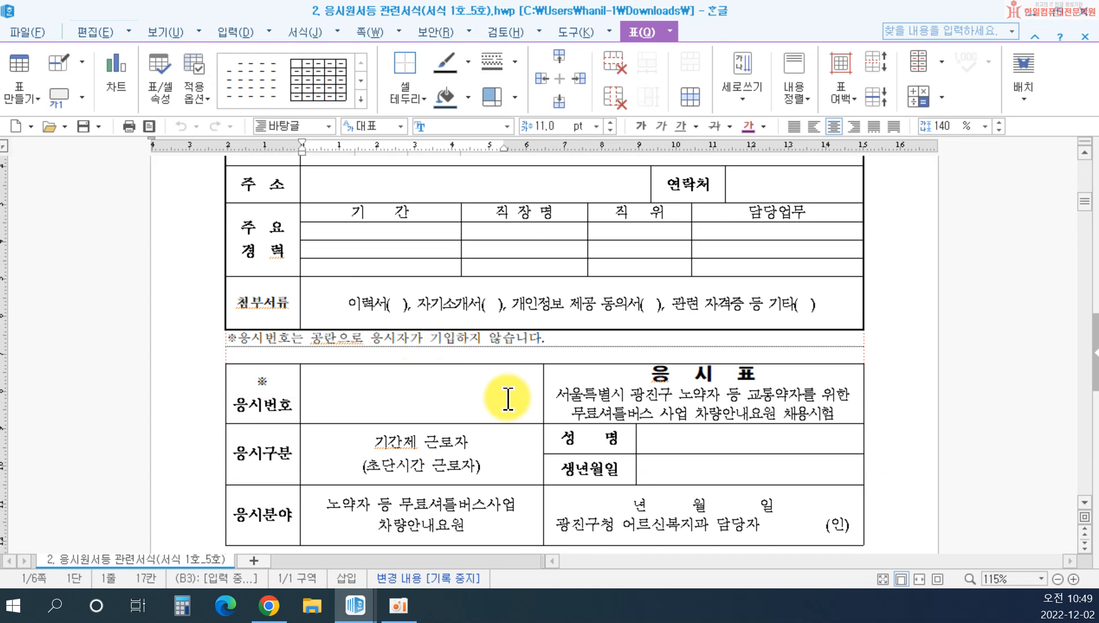
click(466, 339)
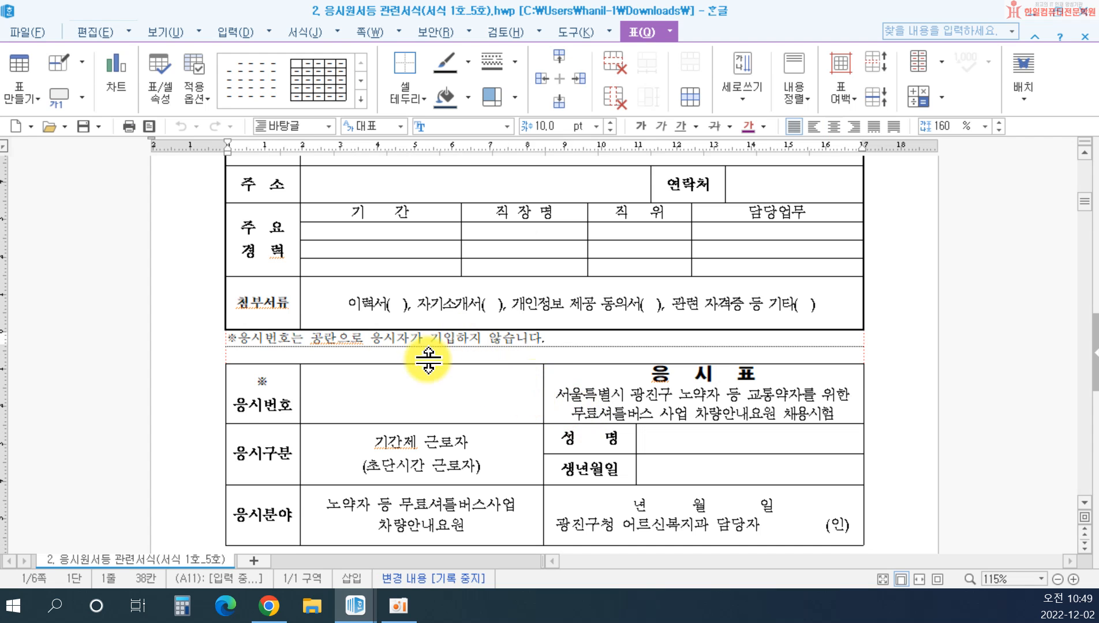
scroll(404, 370, down, 3)
scroll(355, 363, up, 9)
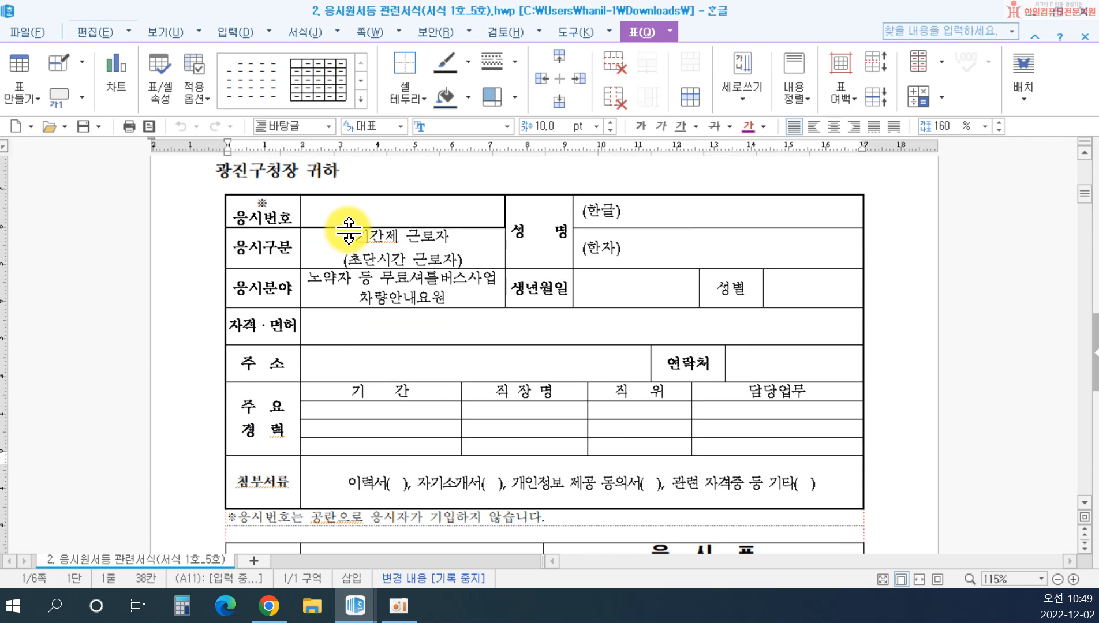
Compare the row and column layout of the applicant table with the note row and the 응시표 section below it
scroll(842, 342, down, 4)
scroll(840, 345, down, 2)
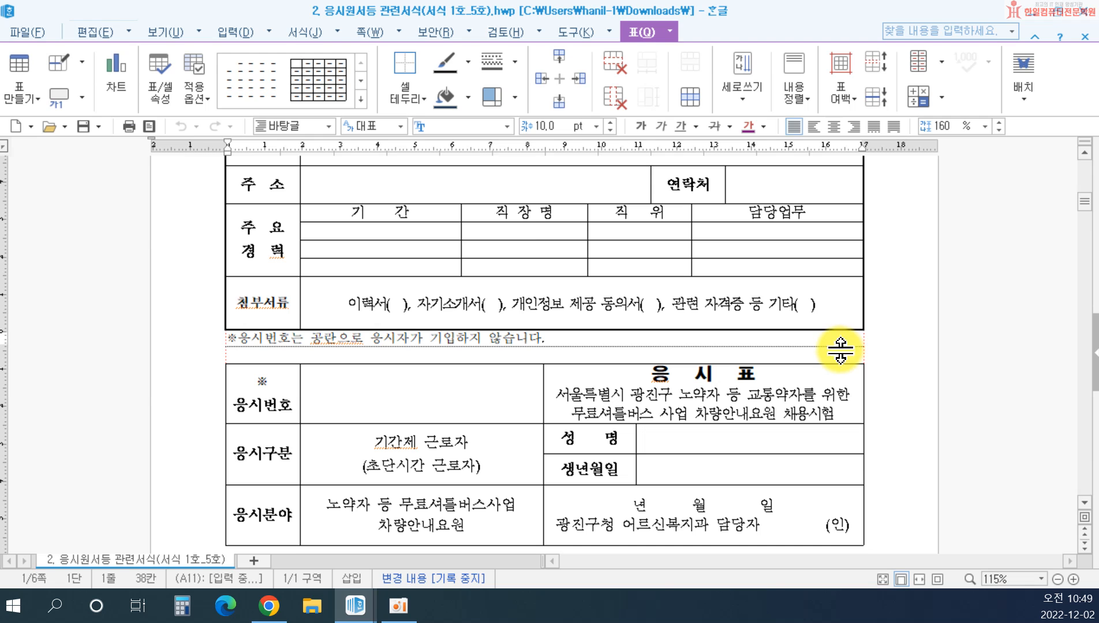
click(904, 248)
scroll(864, 259, up, 3)
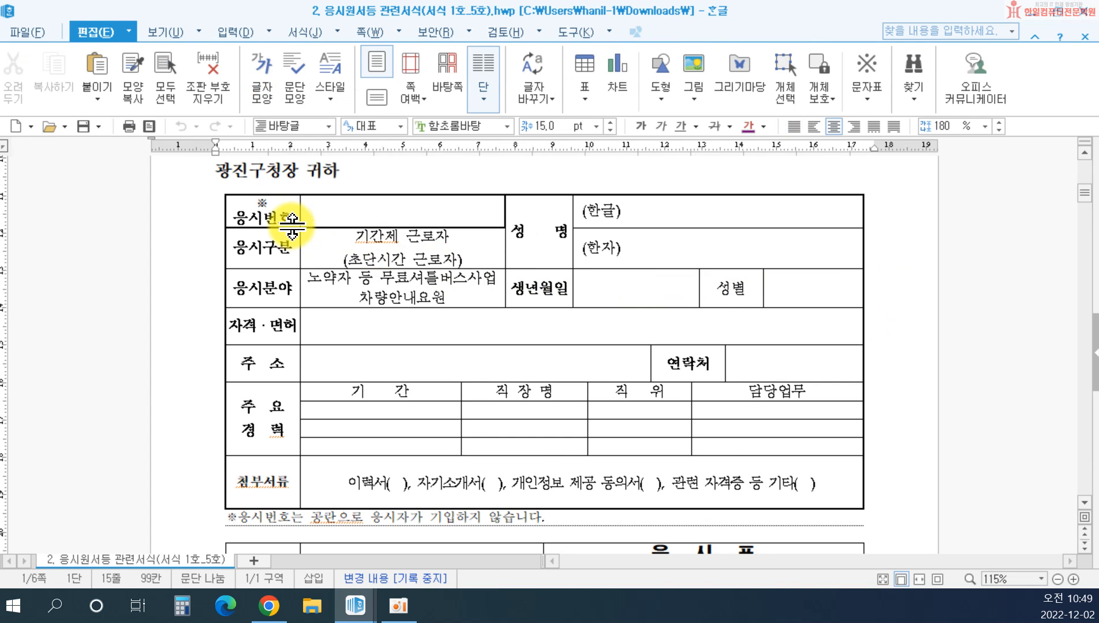
scroll(311, 323, down, 4)
scroll(312, 335, up, 2)
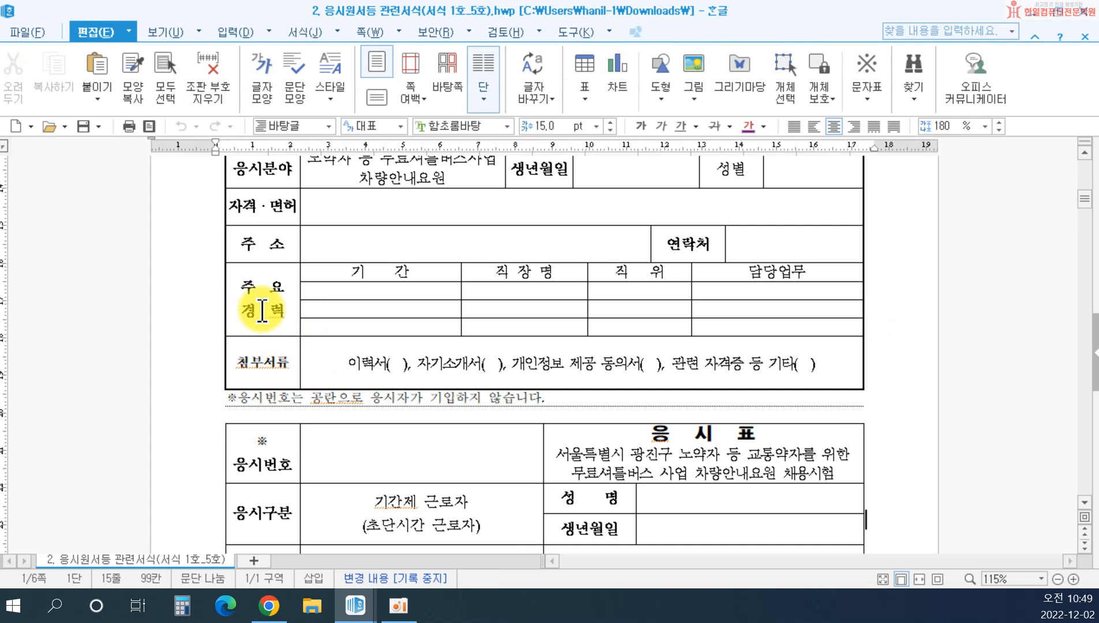
click(277, 312)
scroll(261, 304, up, 3)
scroll(839, 294, down, 5)
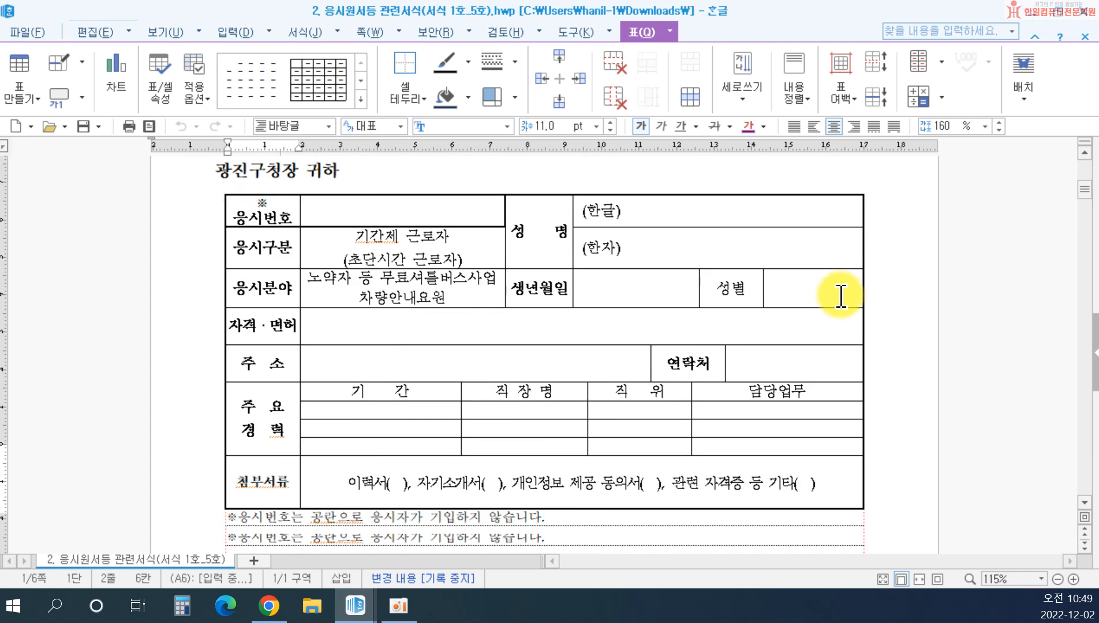
scroll(222, 473, up, 5)
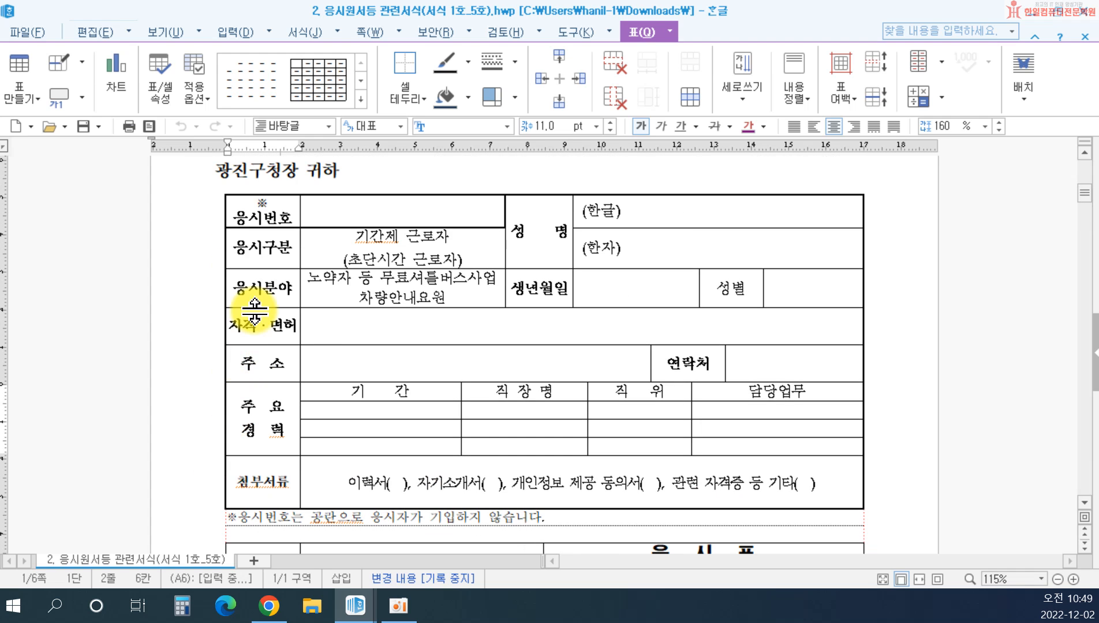
scroll(806, 254, down, 4)
scroll(806, 254, down, 2)
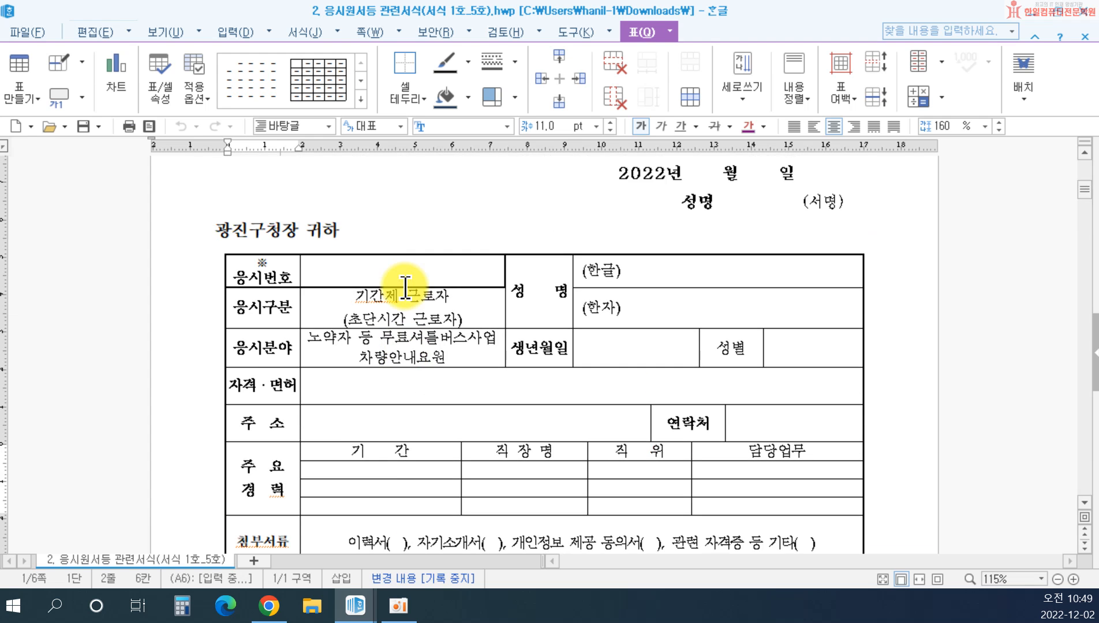
Review the original first page, from the 응시원서 title and pledge paragraph to the end of the 응시표 section
scroll(397, 285, up, 10)
scroll(427, 358, down, 10)
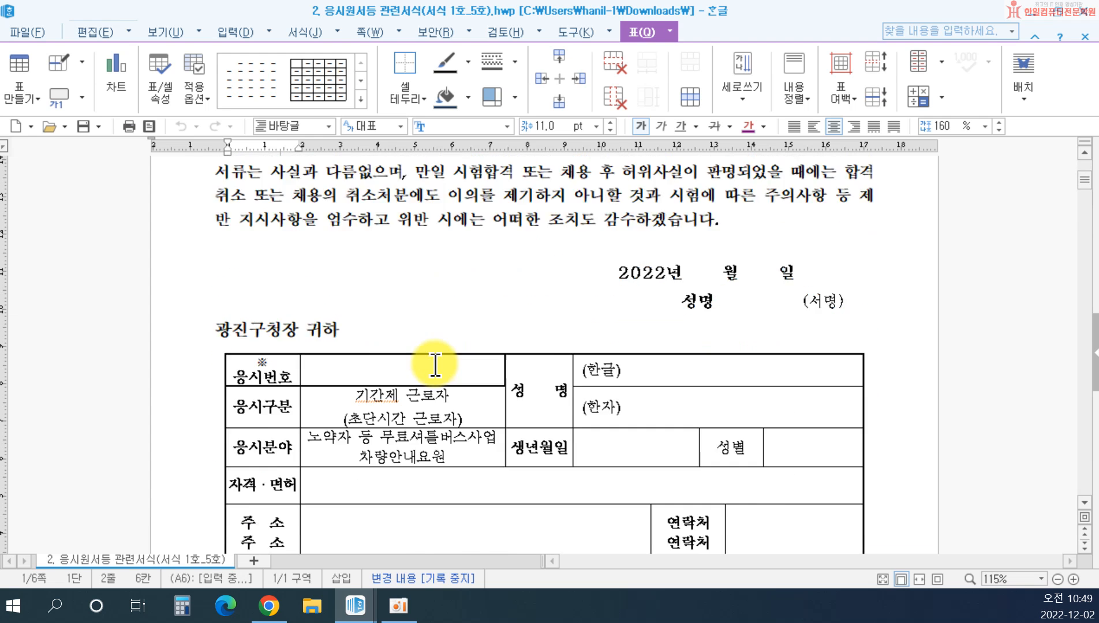
scroll(432, 473, down, 3)
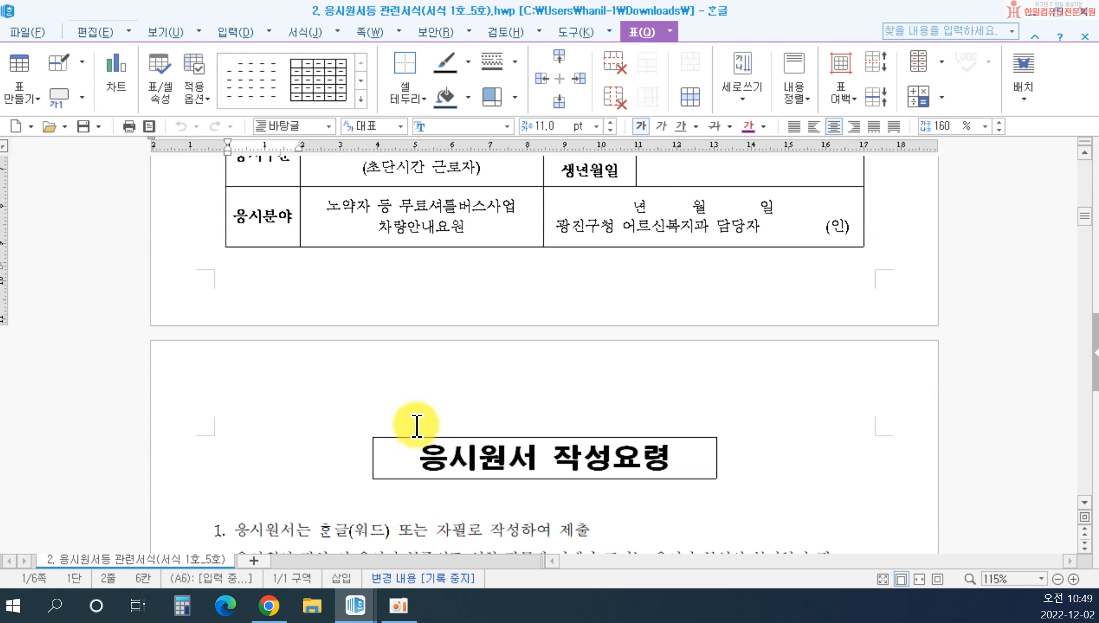
scroll(800, 407, up, 5)
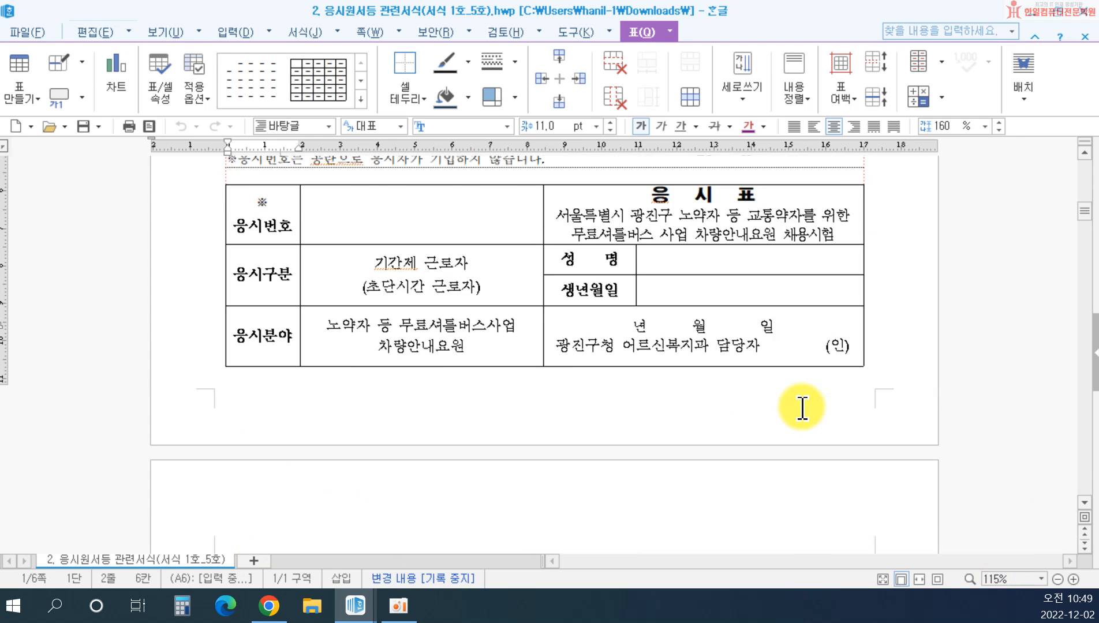
scroll(805, 378, up, 1)
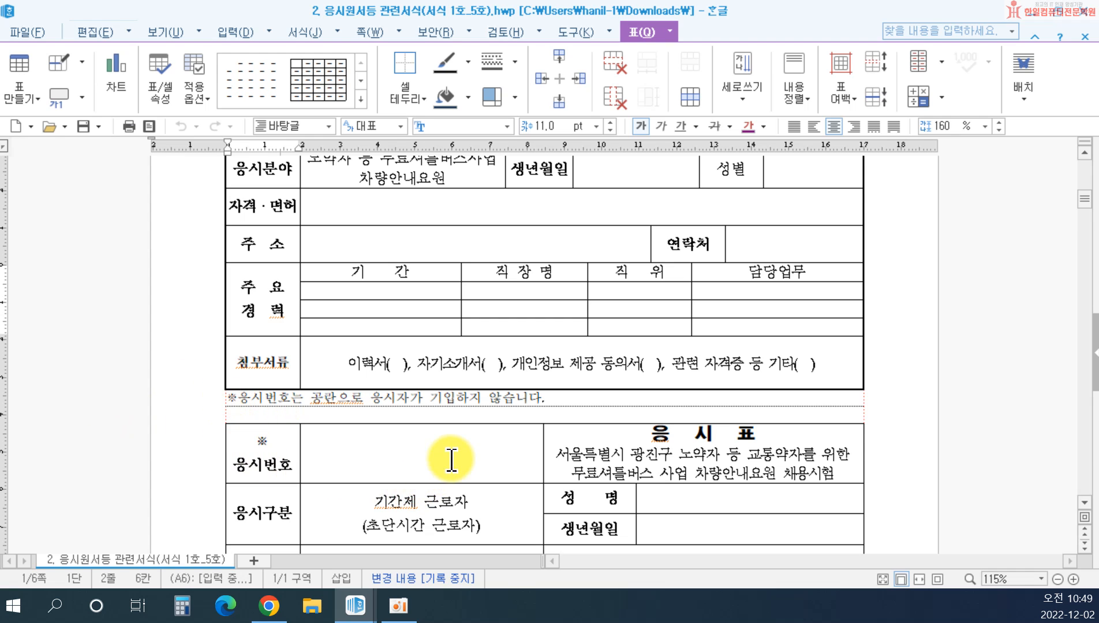
scroll(523, 440, up, 10)
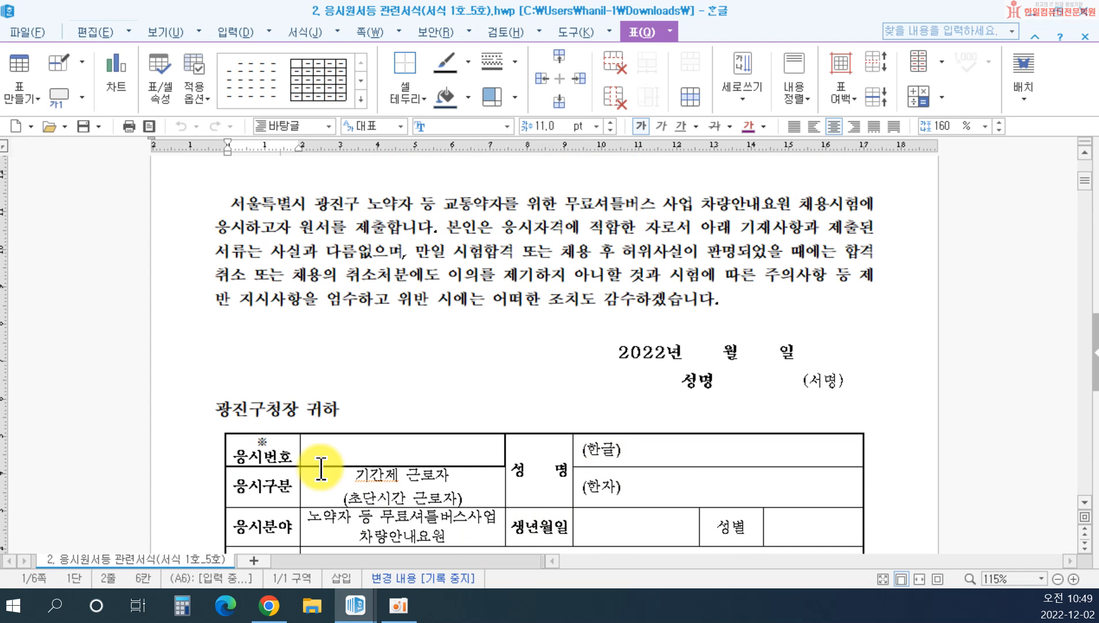
scroll(699, 345, up, 2)
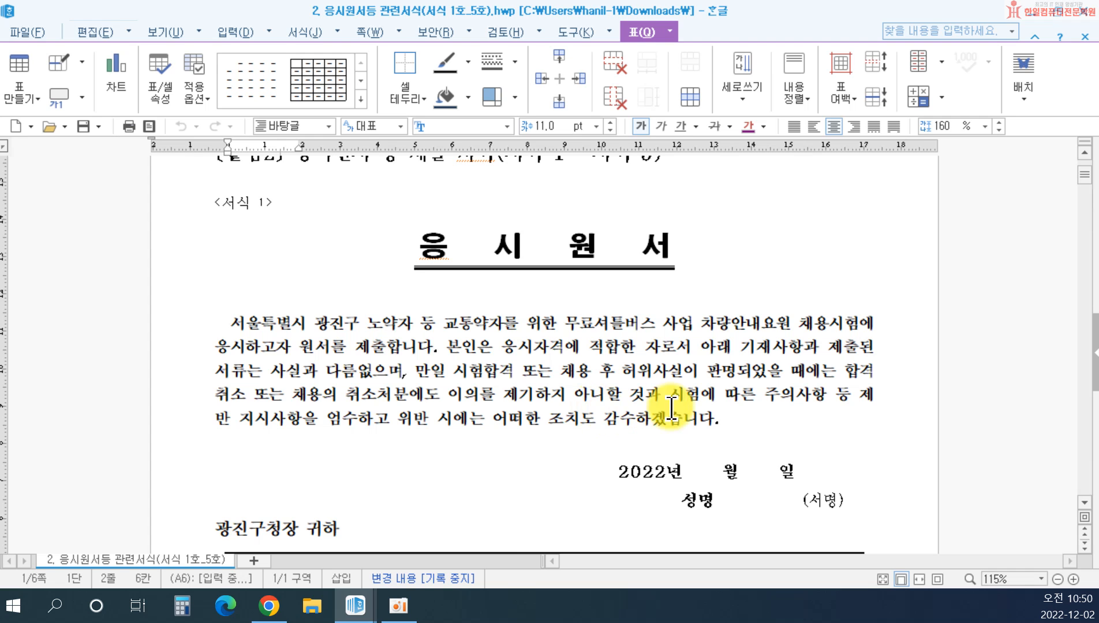
scroll(690, 450, up, 3)
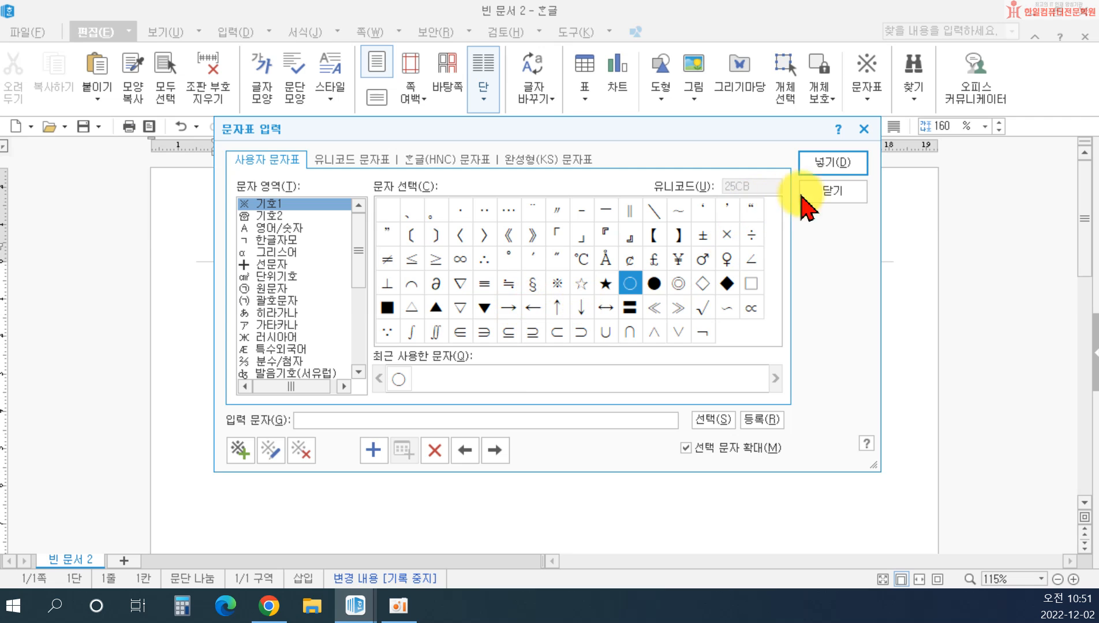
Close the character table and continue the pledge paragraph with "노약자 등 교통약자를 위한 무료셔틀버스 사업 차량안내요원 채용시험에"
click(822, 192)
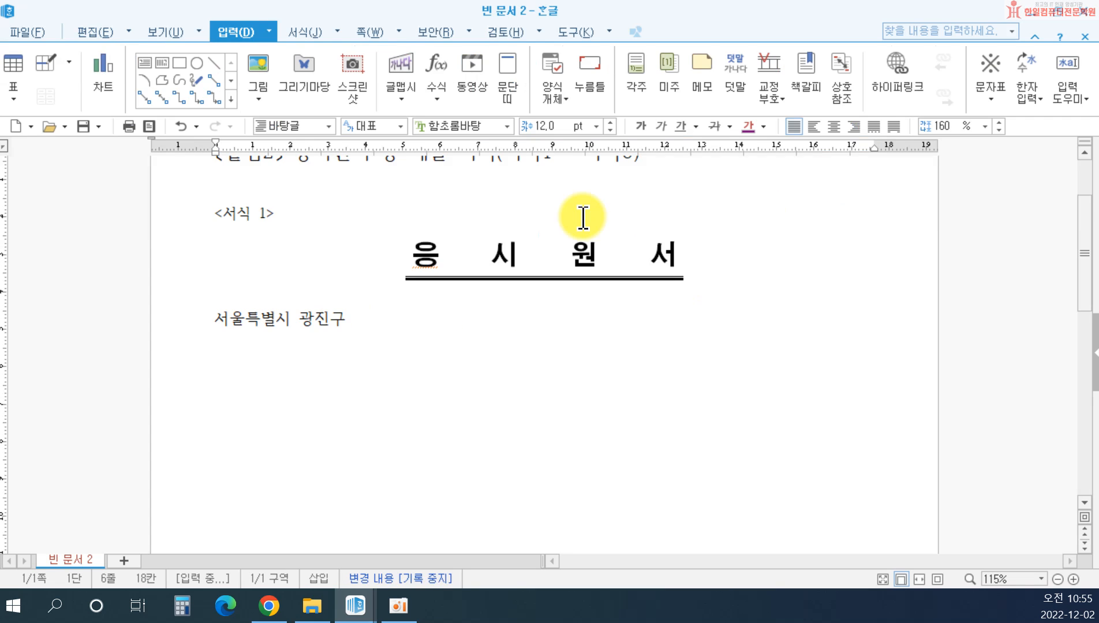
text(노)
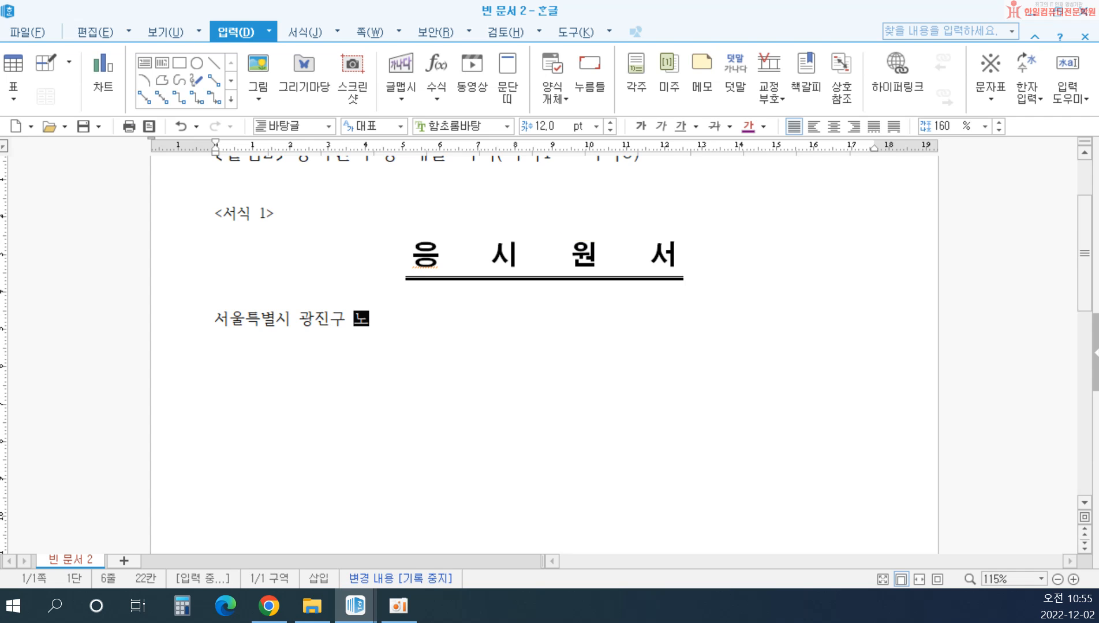
text(약자 등 교통약자를 위한 무료셔틀버스 사업 차량안내요원 채용시험에)
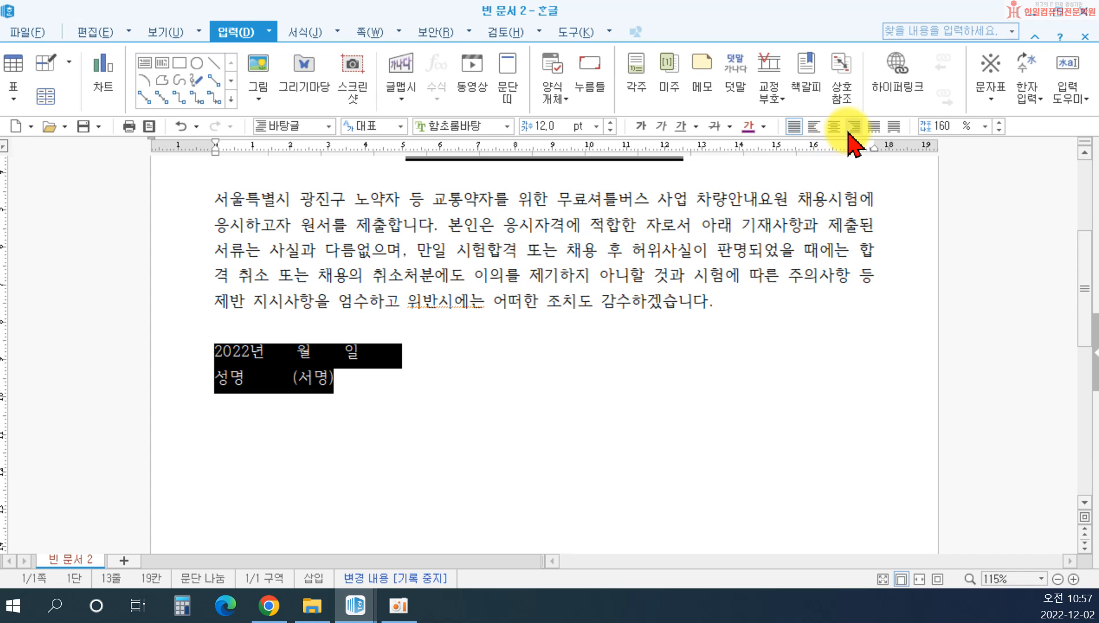
Right-align the date and 성명 (서명) lines, and pull the date line's right indent in to about 16.5 on the ruler
click(850, 132)
click(618, 442)
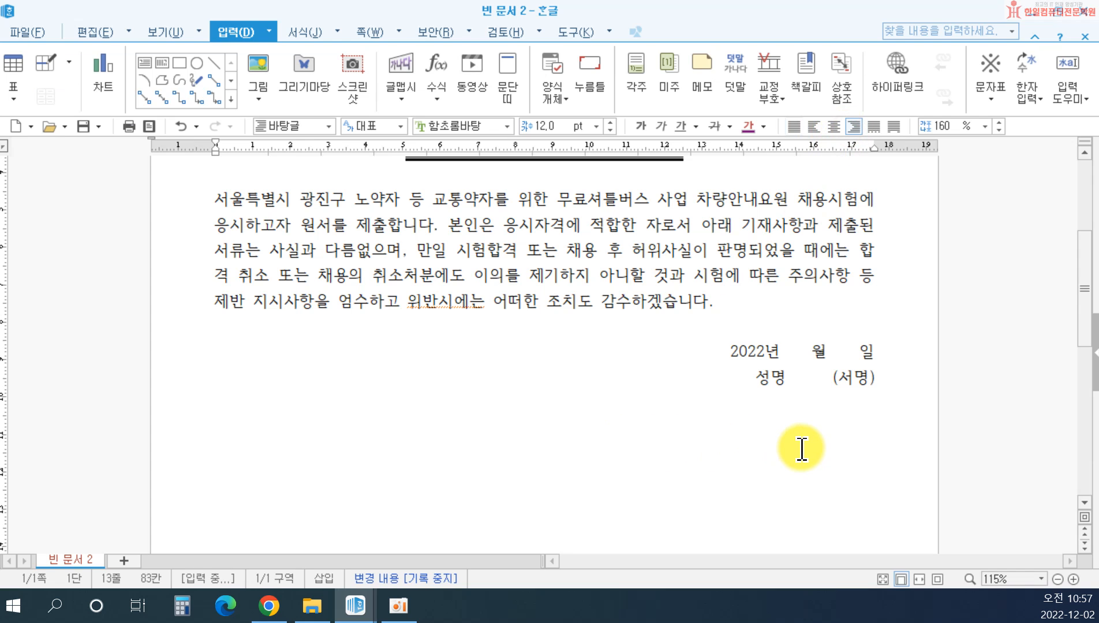
drag(715, 351, 891, 347)
click(874, 353)
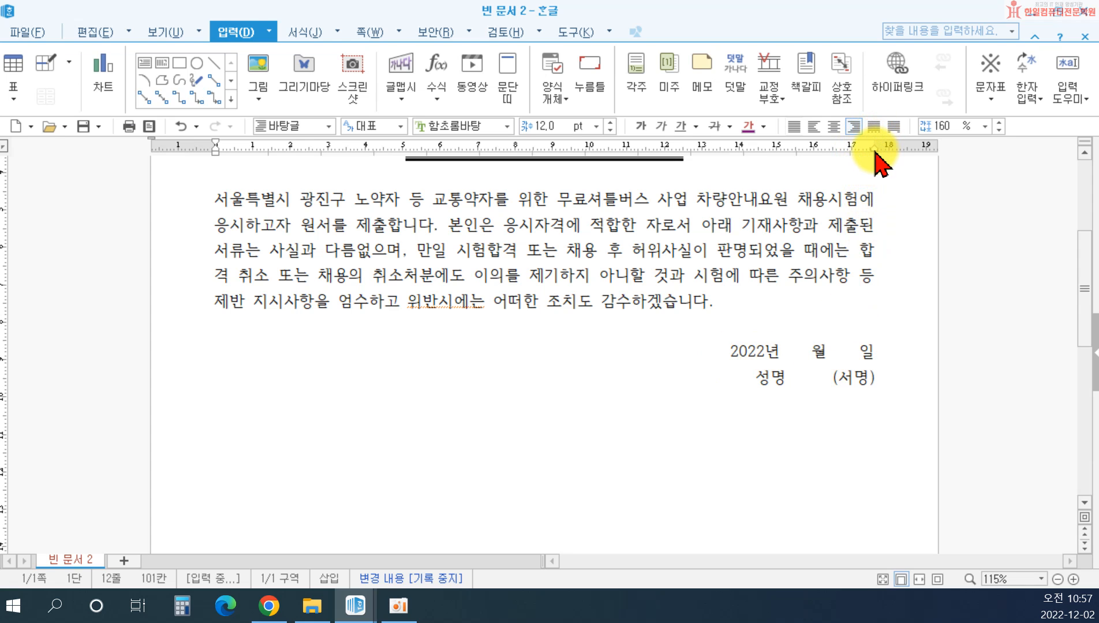
drag(875, 149, 832, 151)
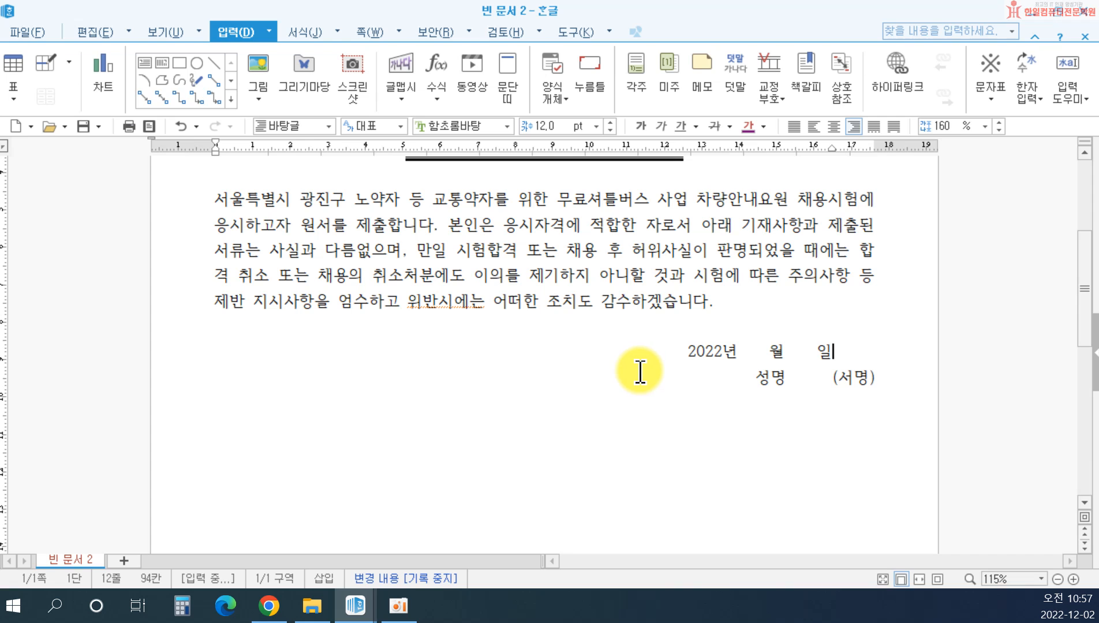
Widen the gap between 성명 and (서명), and make the date line and the word 성명 bold
click(882, 392)
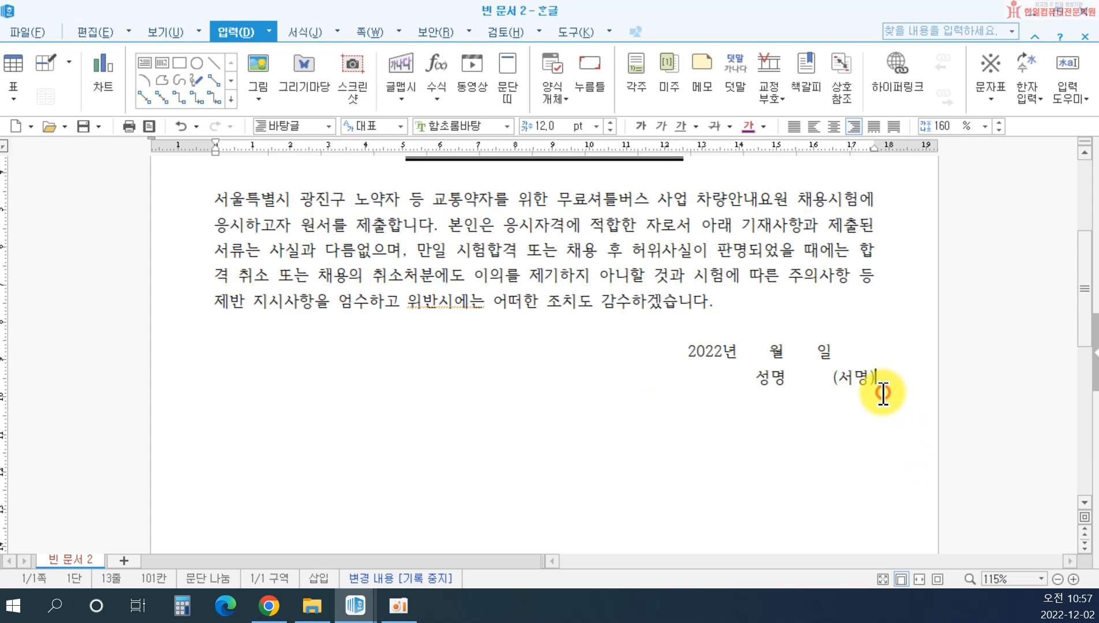
click(804, 379)
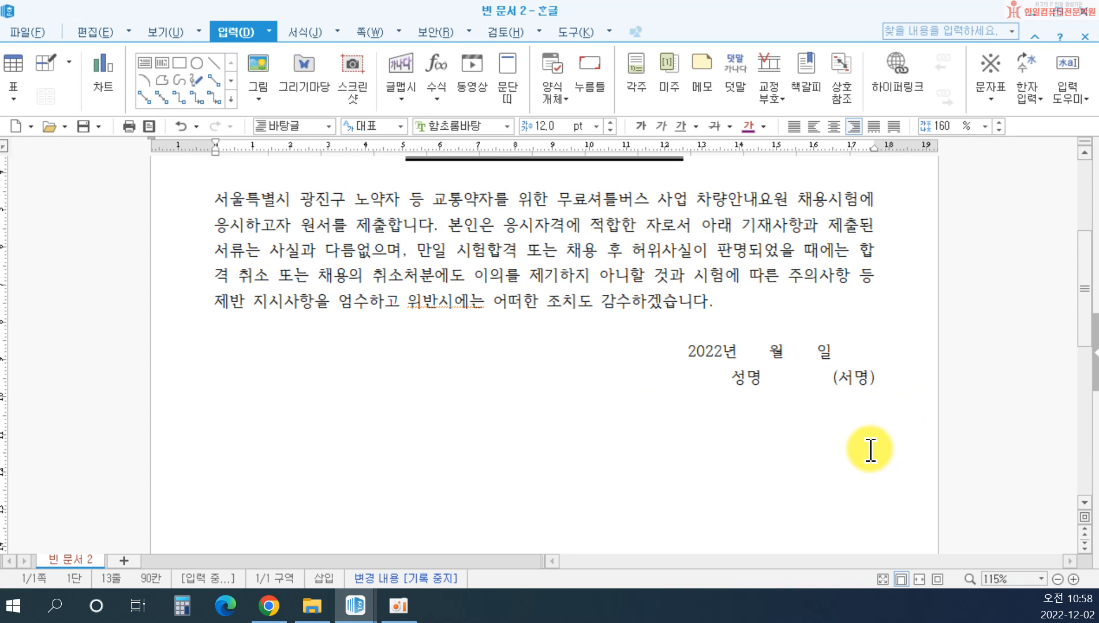
drag(688, 350, 762, 378)
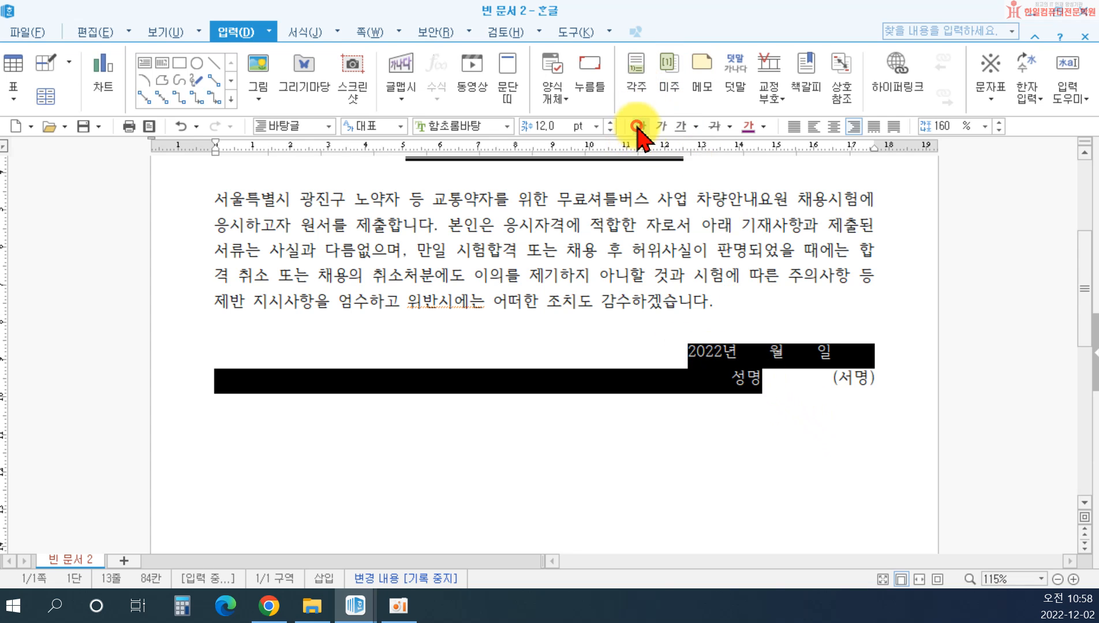
click(639, 126)
click(785, 461)
Add a justified line reading "광진구청장 귀하" below the signature line, followed by a new empty line
click(885, 405)
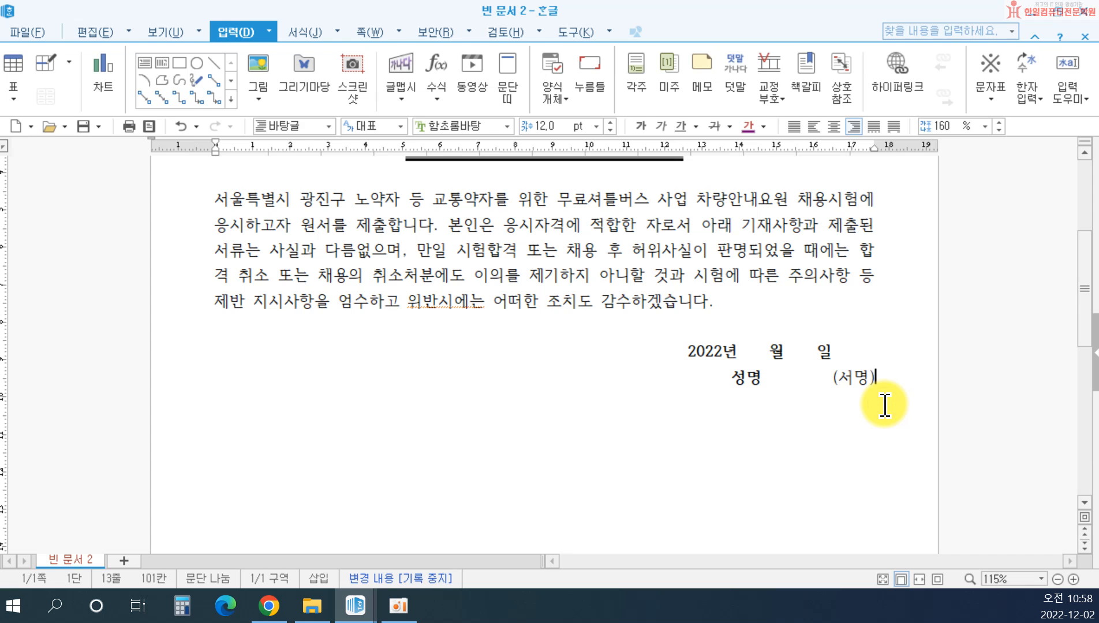
key(Return)
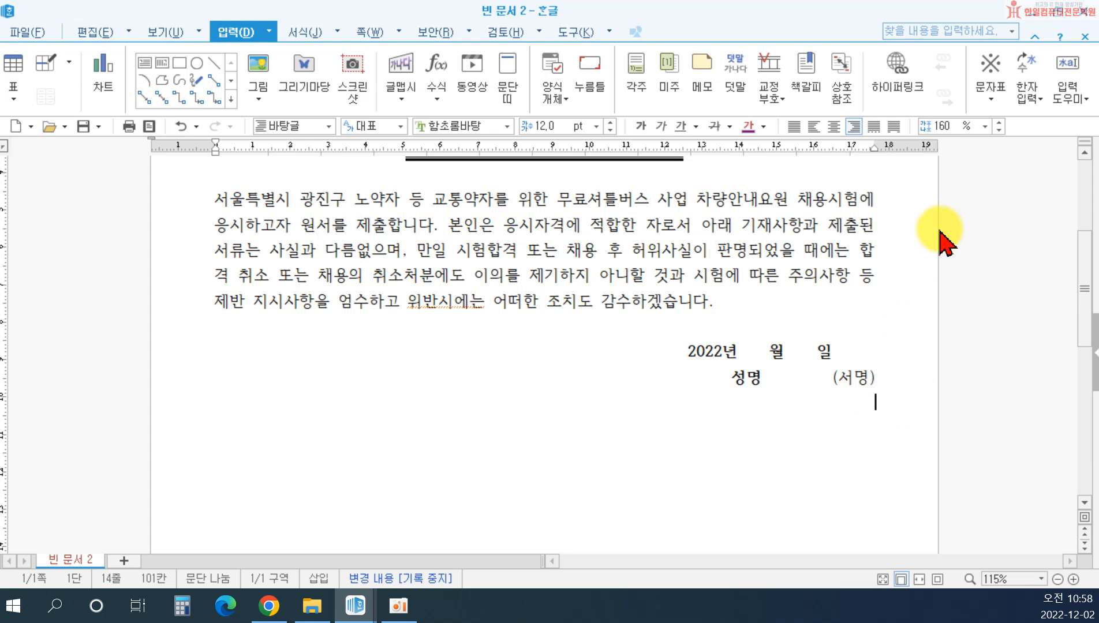
click(794, 127)
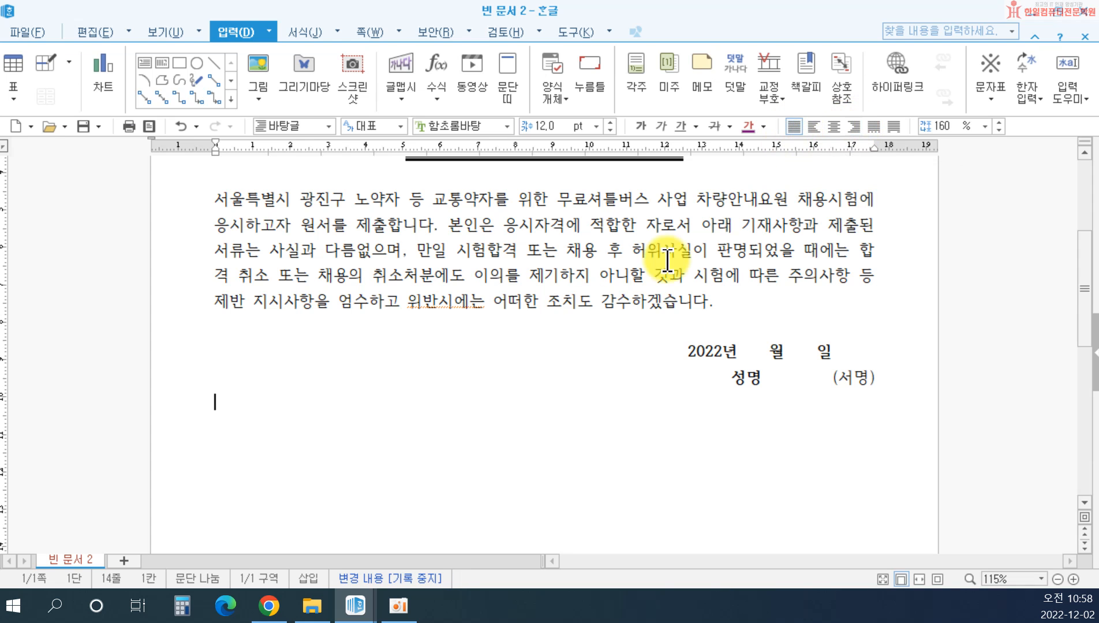
text(고진구청장 과)
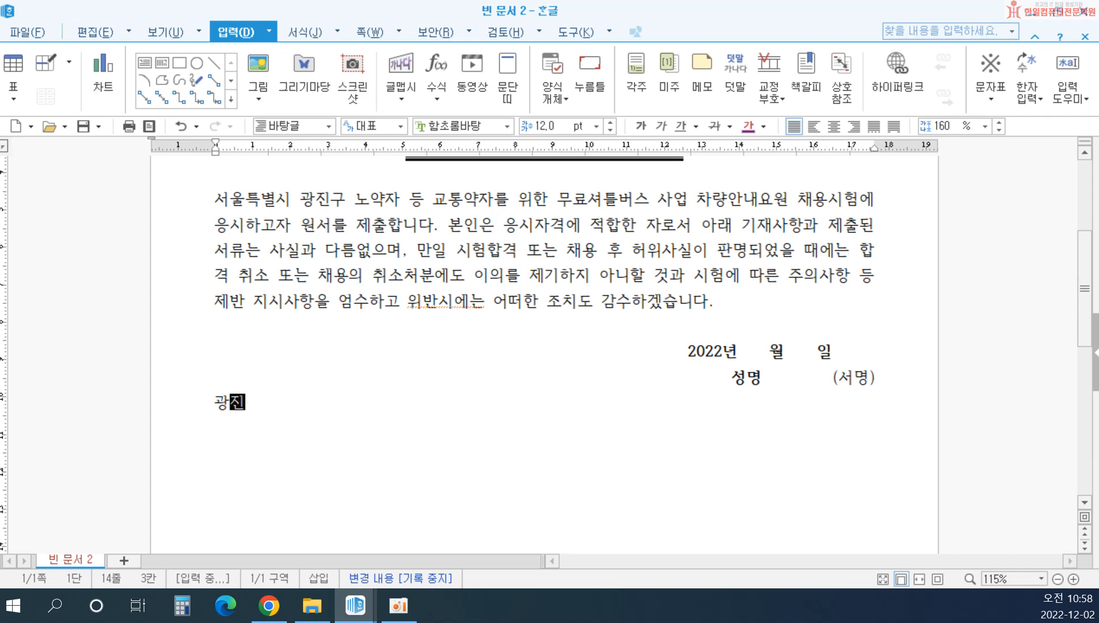
key(BackSpace)
key(BackSpace)
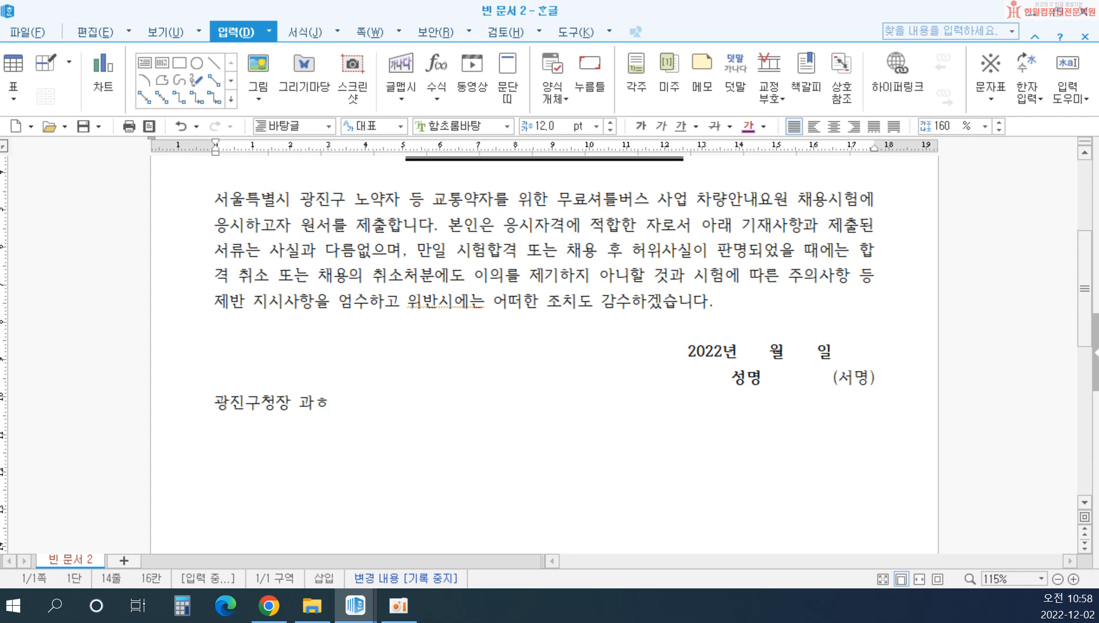
text(귀하)
key(Return)
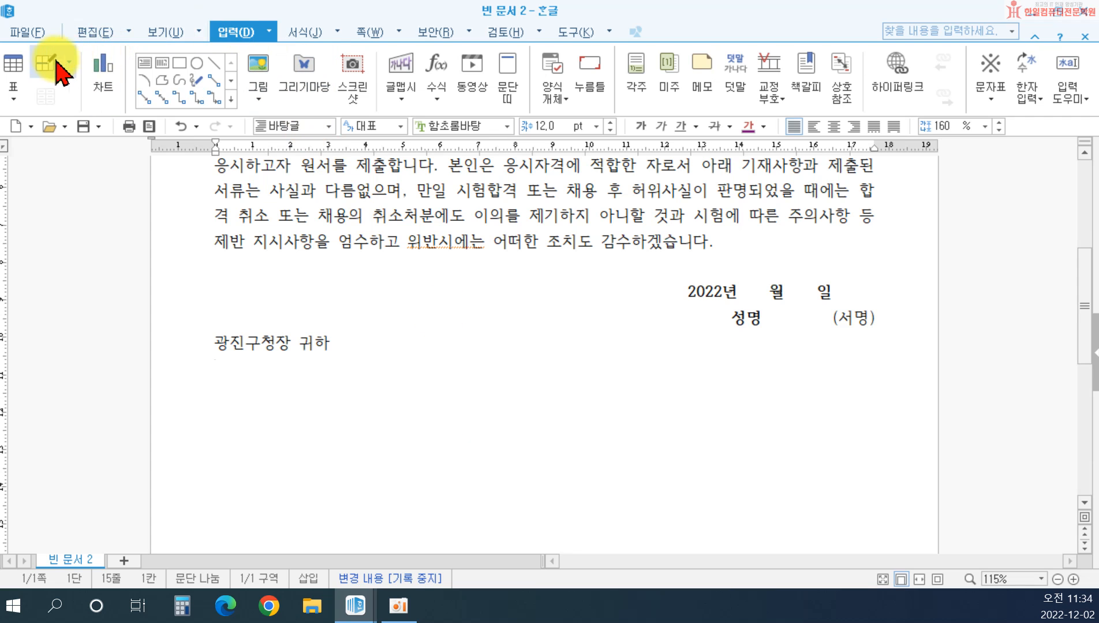
Insert a table with 7 rows and 2 columns below the 광진구청장 귀하 line
click(17, 65)
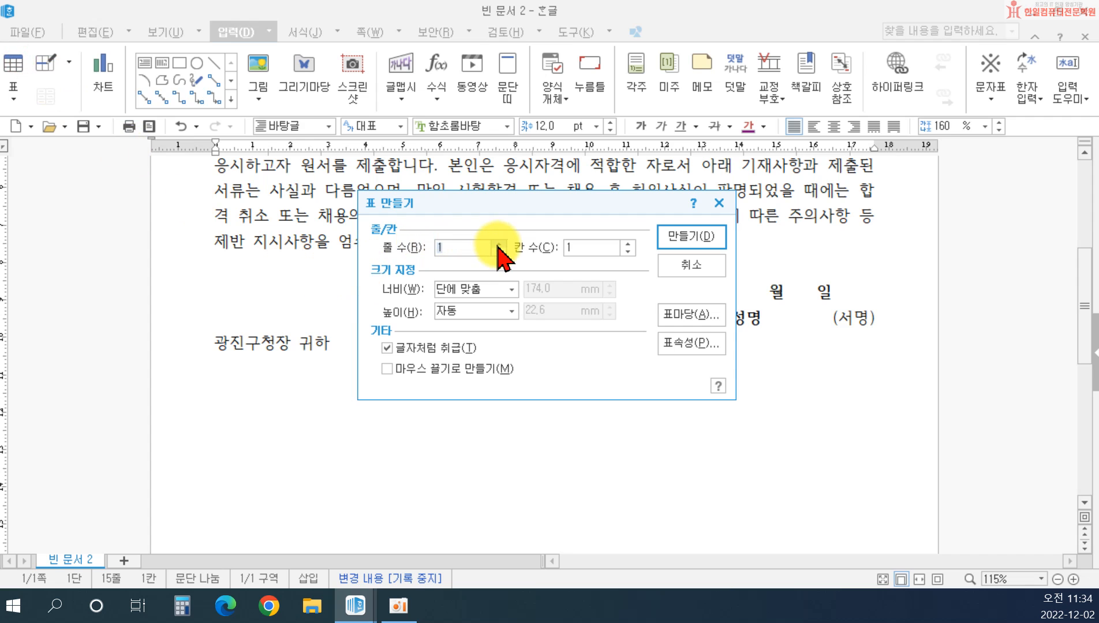
click(468, 248)
key(BackSpace)
text(7)
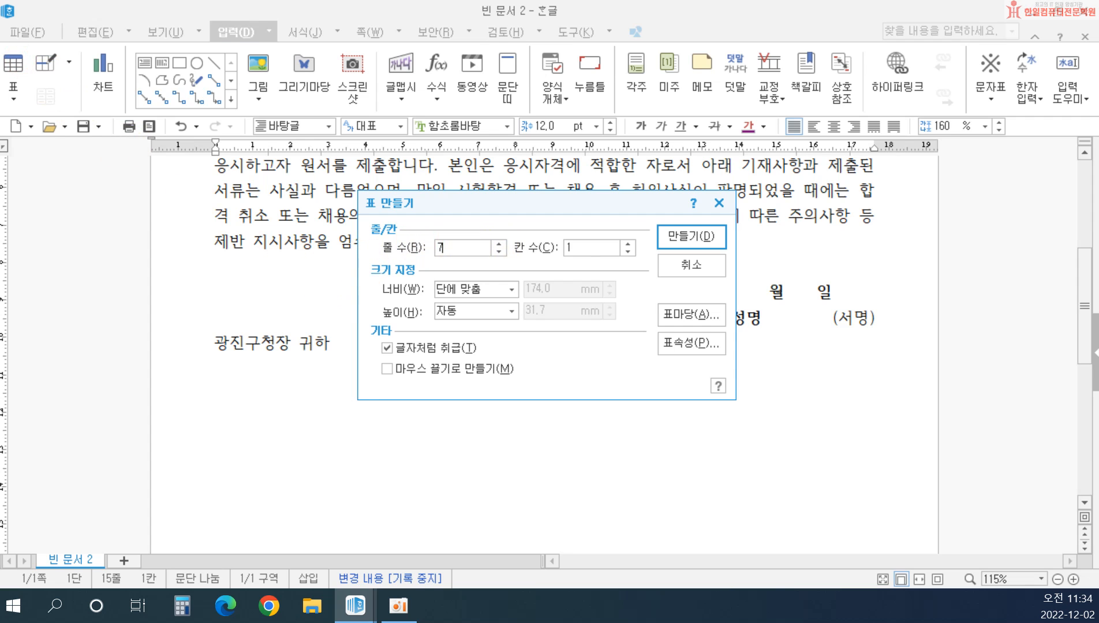
click(568, 248)
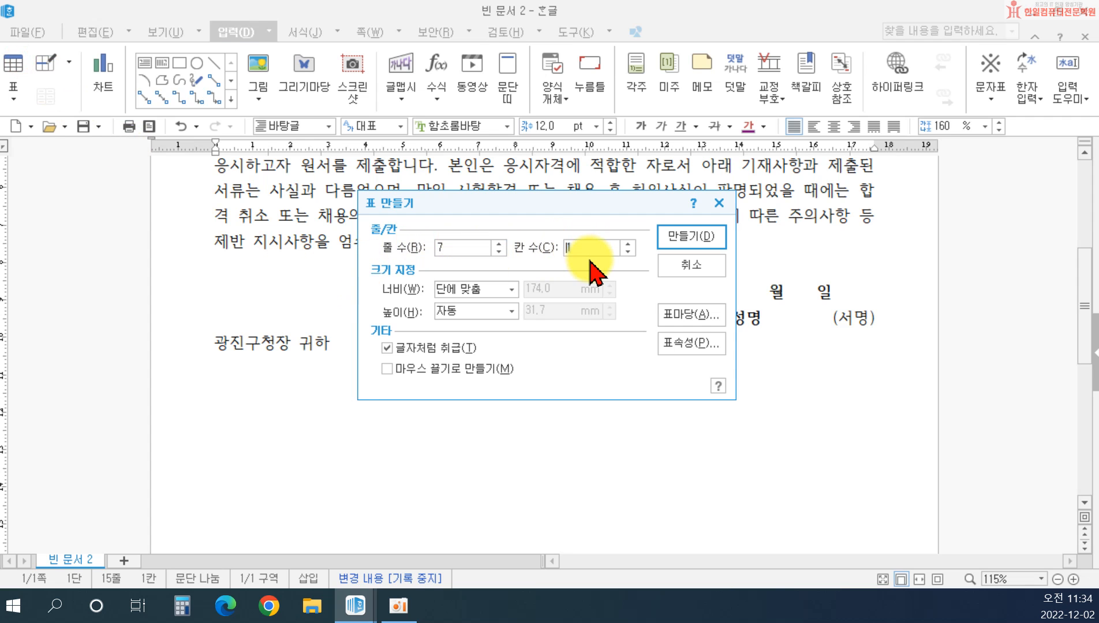
key(BackSpace)
text(2)
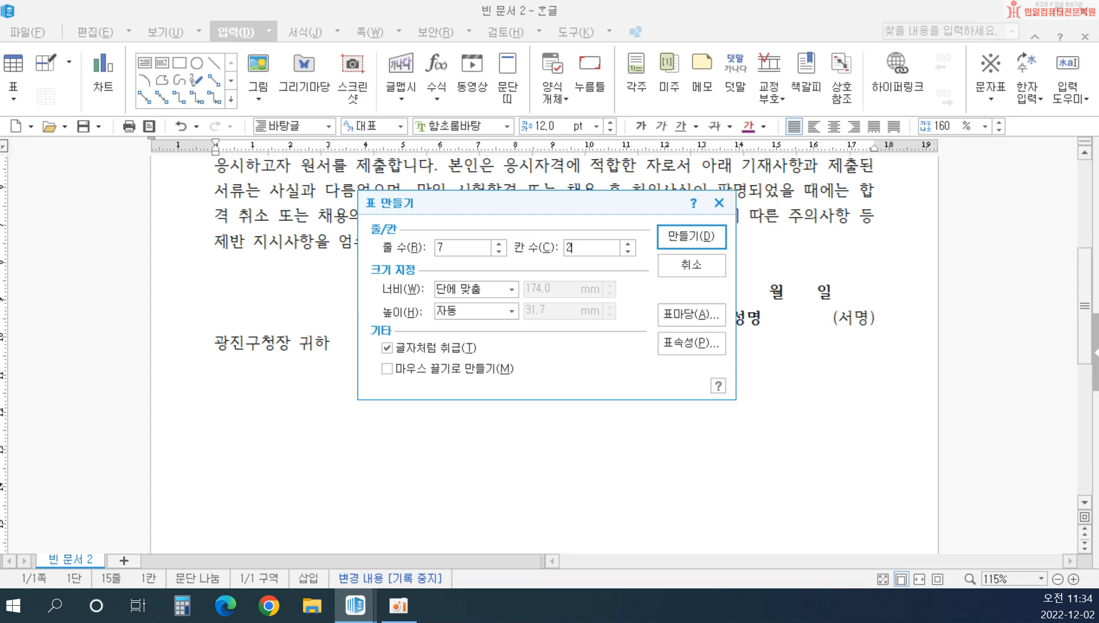
click(685, 237)
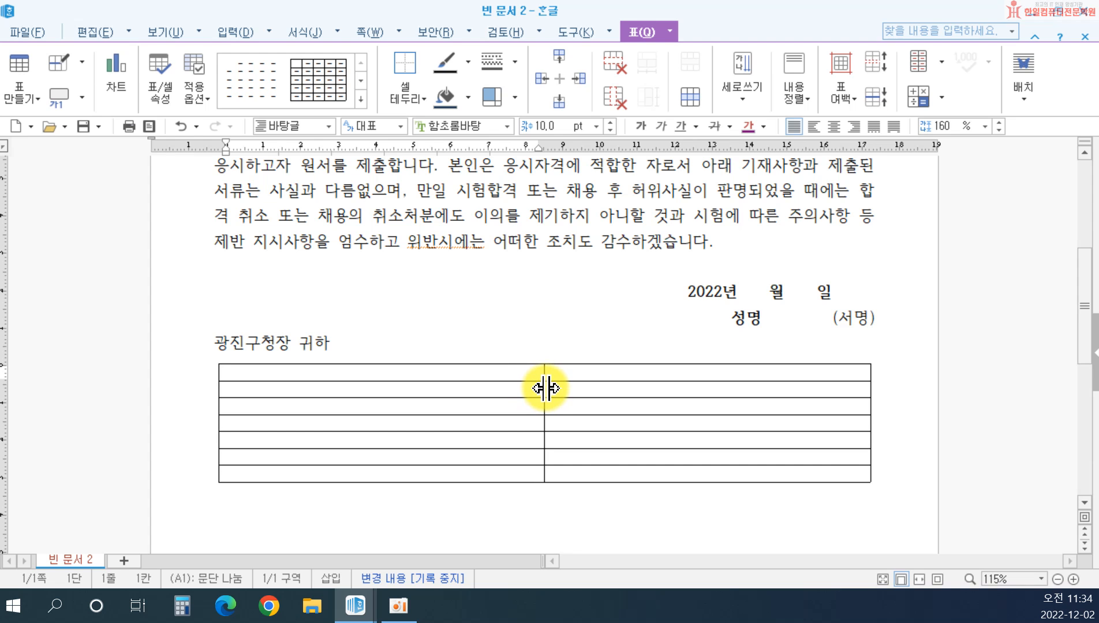
Narrow the new table's first column to about 1.8 cm and enlarge all seven rows to nearly twice their height
drag(545, 388, 331, 479)
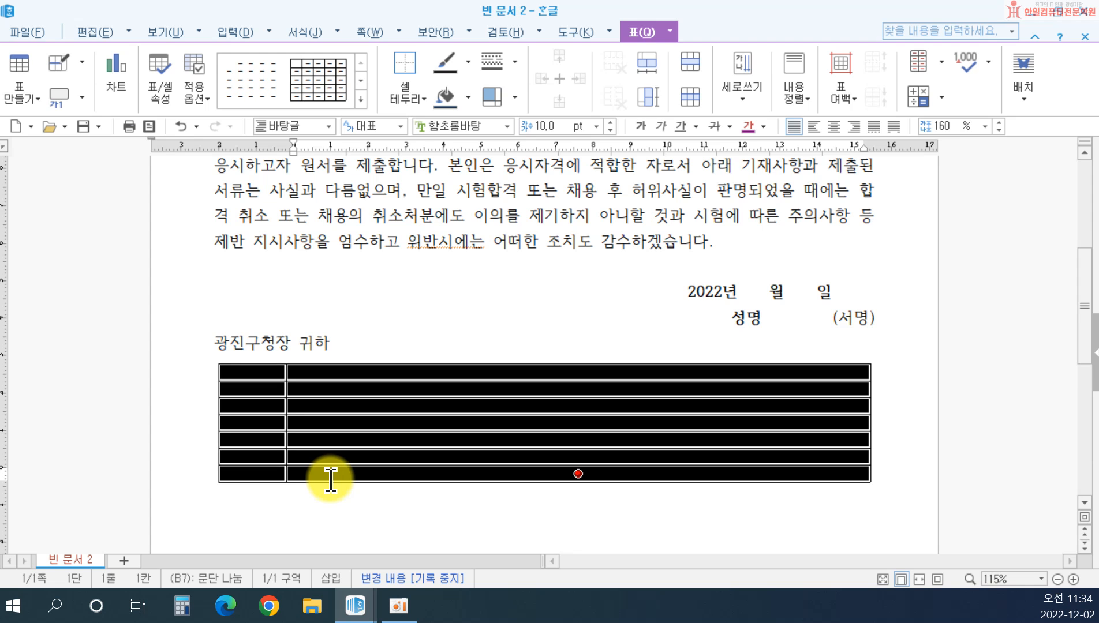
key(ctrl+Down)
key(ctrl+Down)
key(ctrl+Down)
key(ctrl+Down)
key(ctrl+Down)
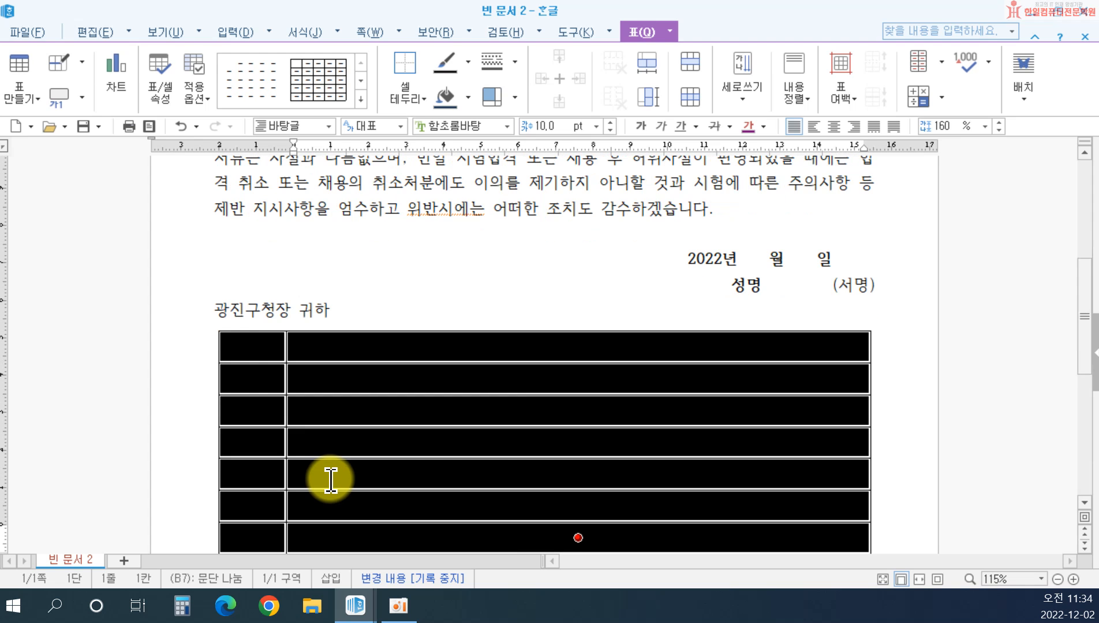
scroll(424, 351, down, 3)
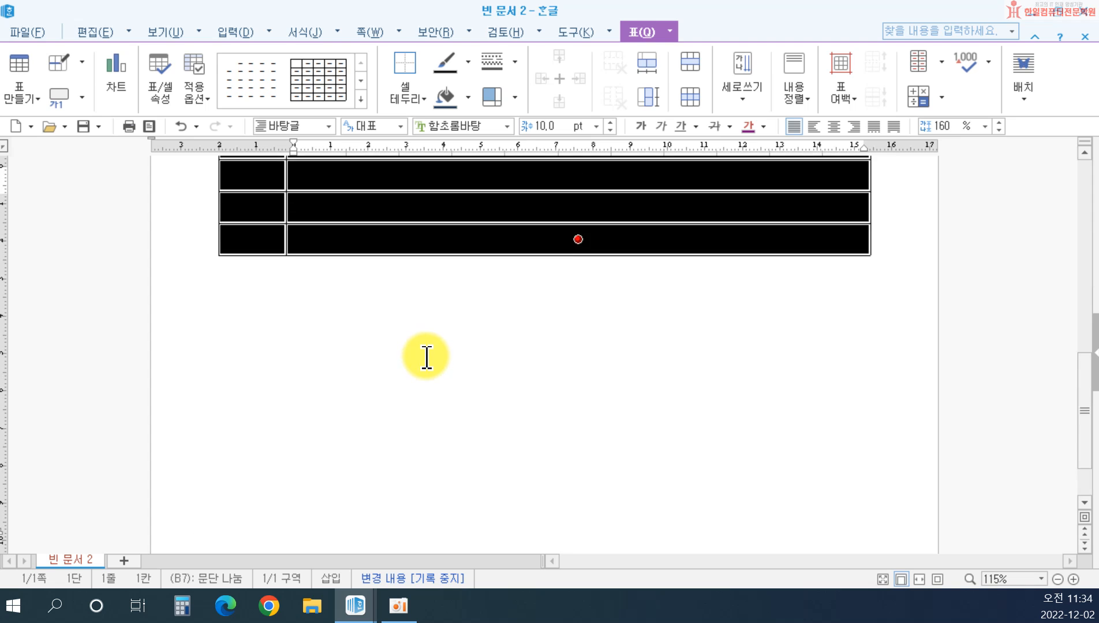
scroll(433, 353, up, 3)
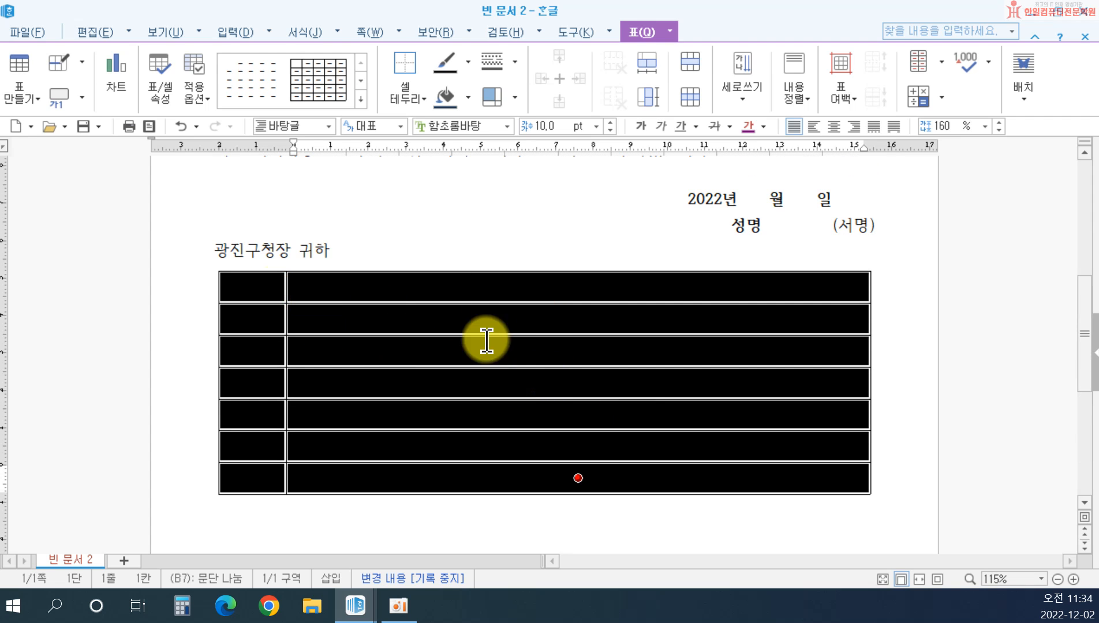
Draw two vertical table lines through the top three rows, splitting their wide second column into three columns
click(501, 240)
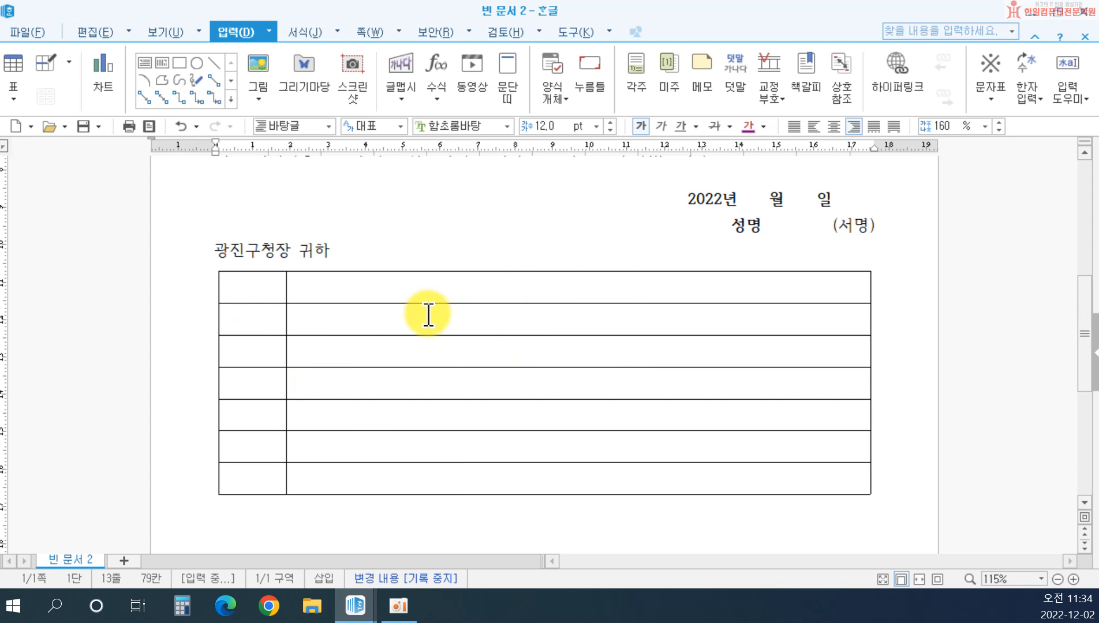
click(52, 63)
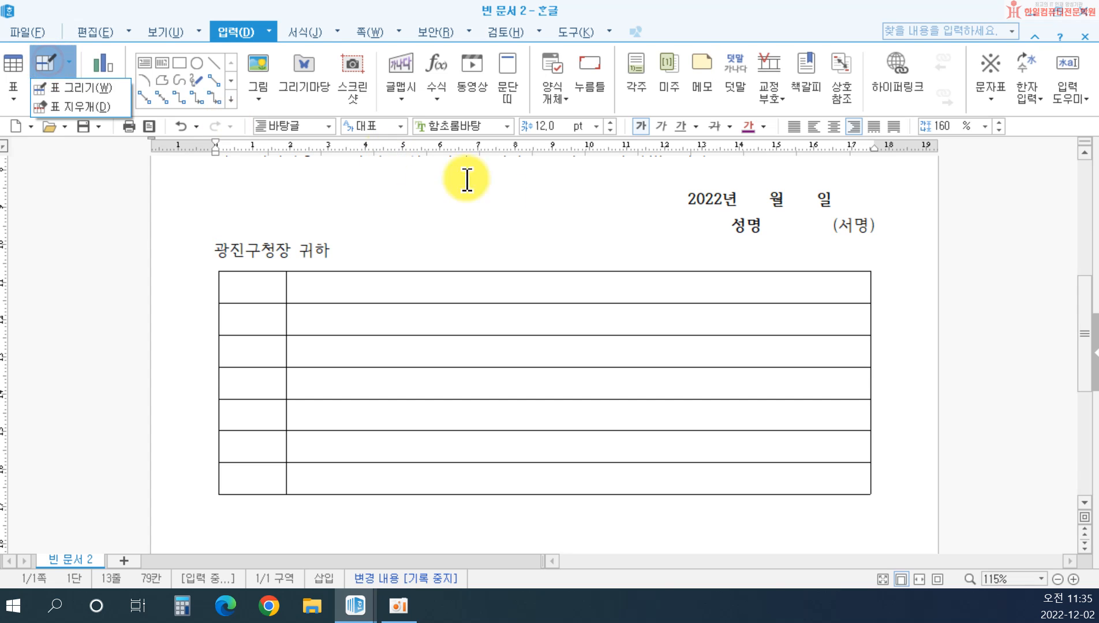
click(87, 92)
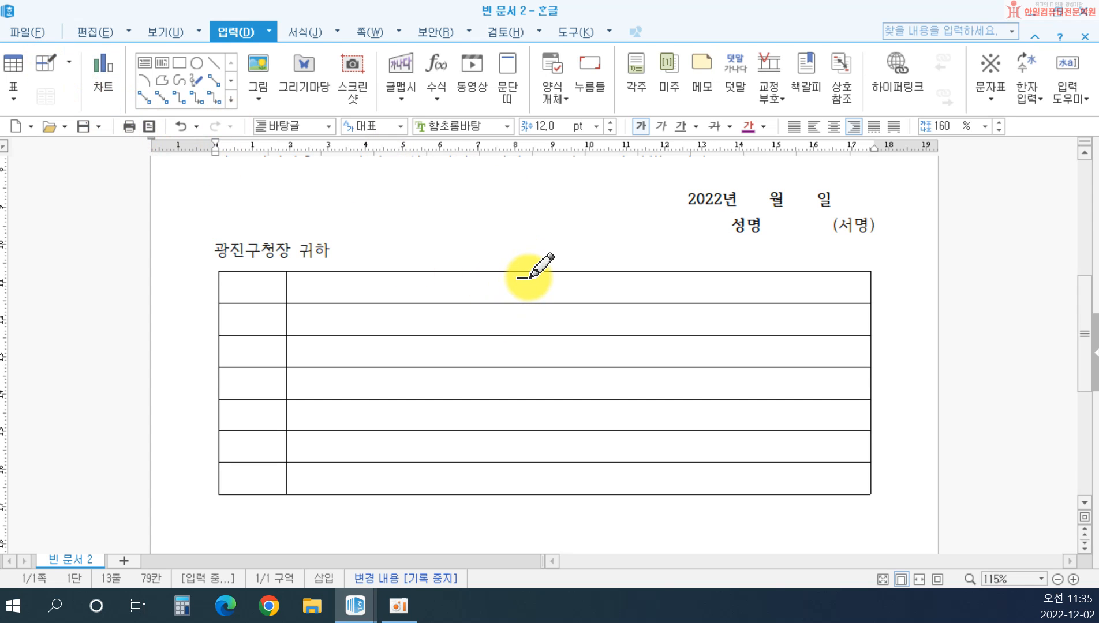
drag(531, 276, 531, 349)
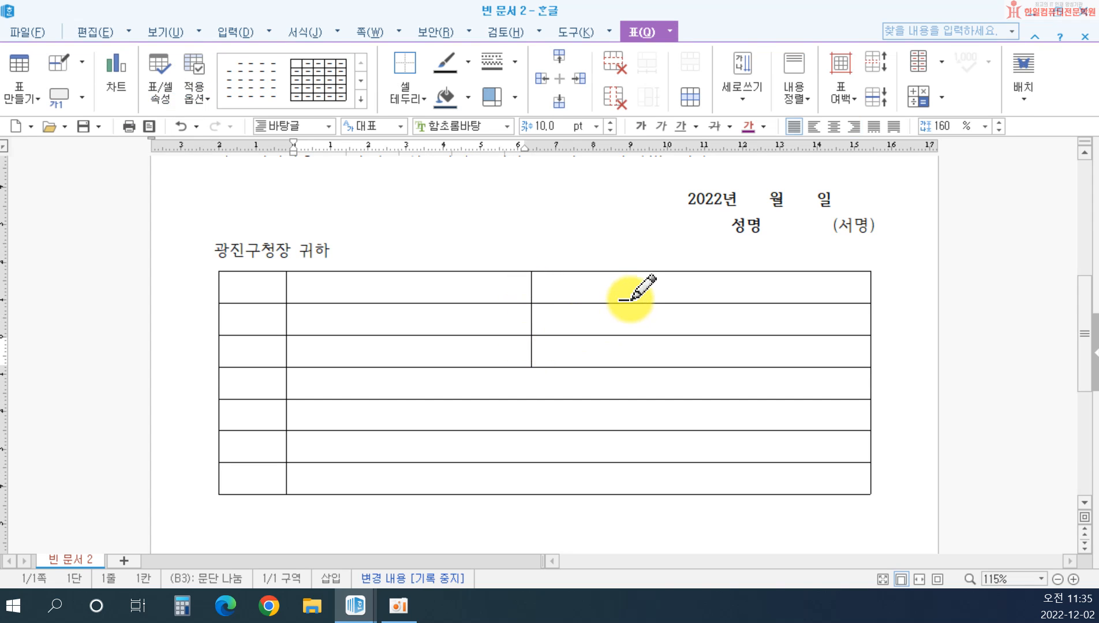
drag(594, 274, 594, 317)
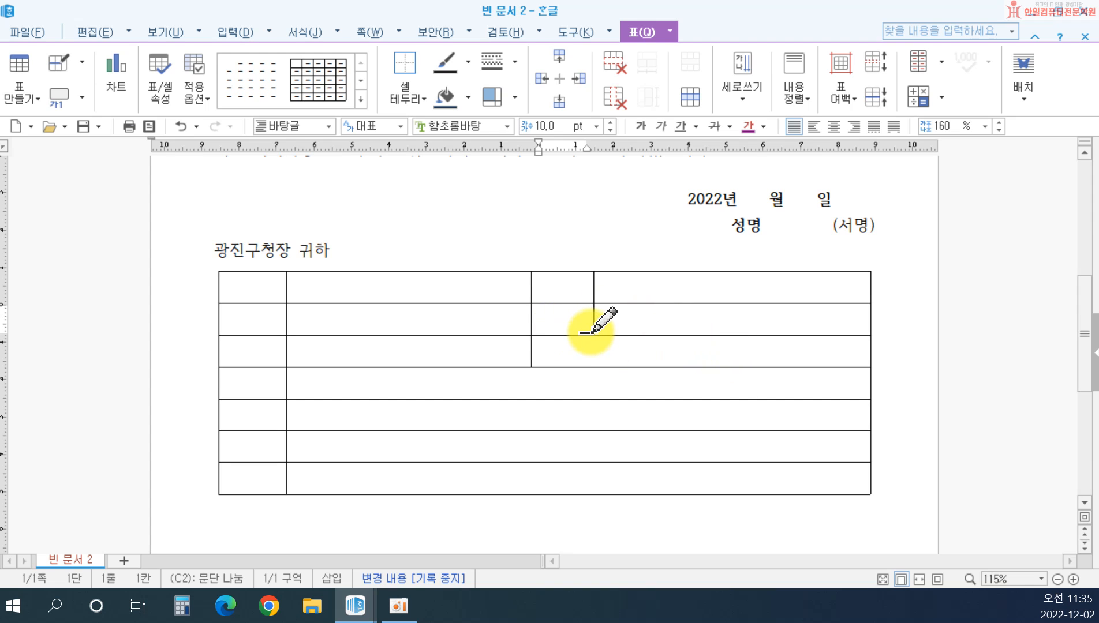
drag(594, 333, 595, 341)
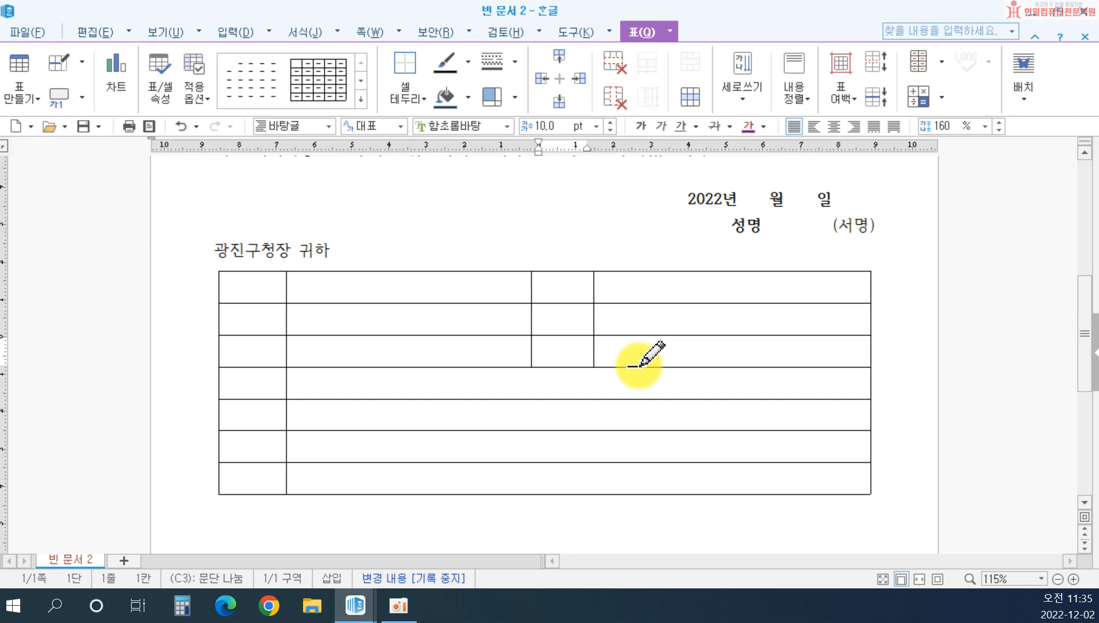
Divide the third row's last cell into three cells, and merge the third column's cells in the first two rows
drag(710, 335, 712, 360)
drag(777, 337, 780, 363)
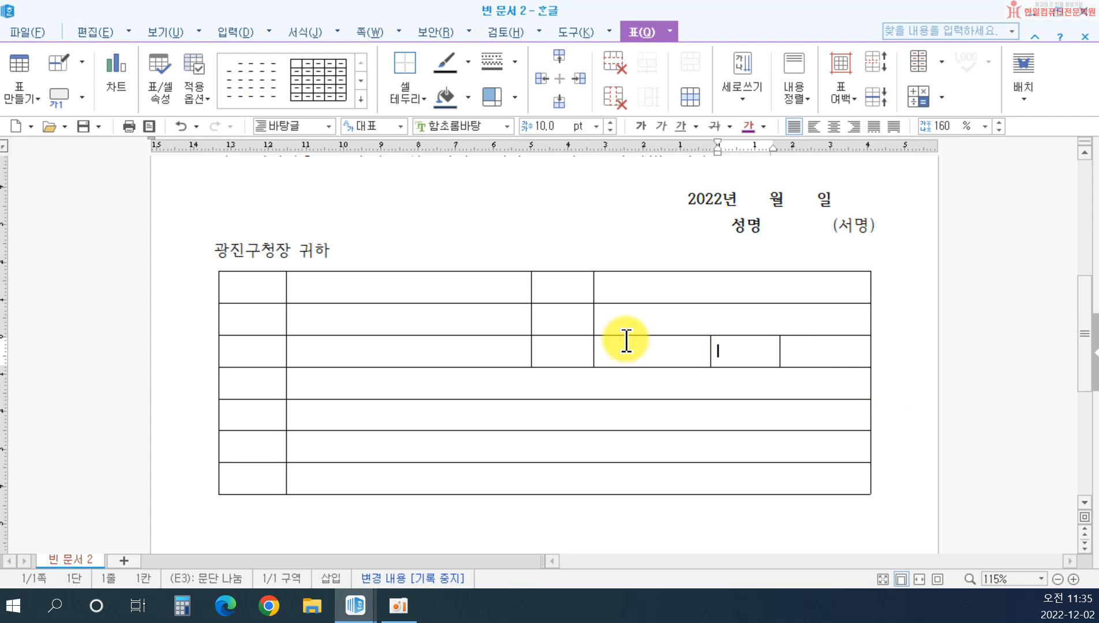
drag(567, 290, 567, 311)
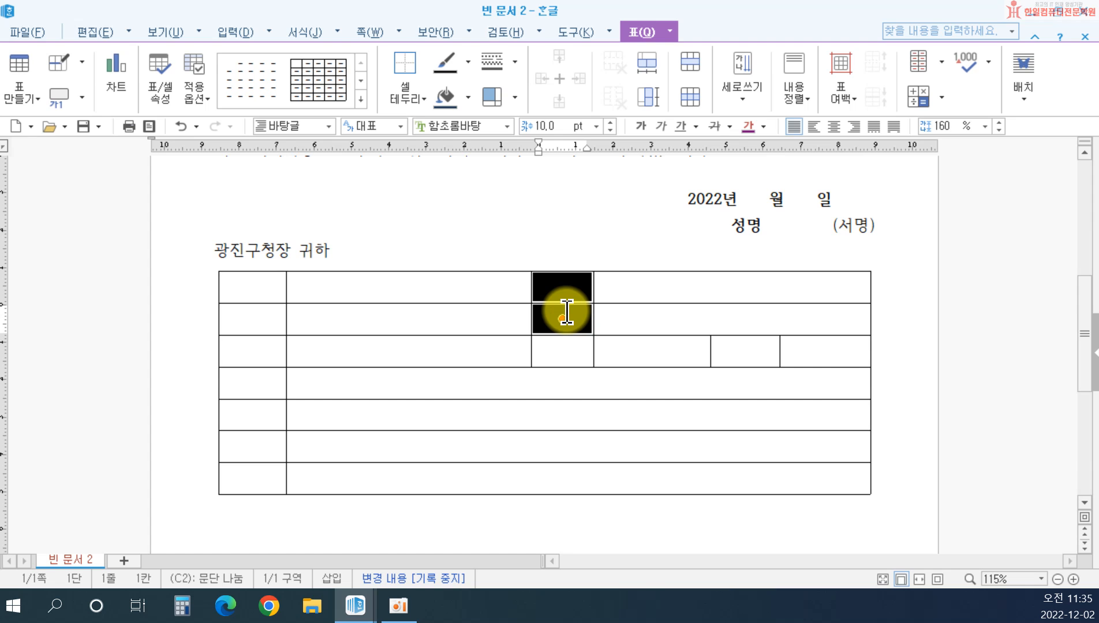
click(694, 66)
Fill the table's first cell with the symbol ※ and the label 응시번호 on a second line
click(245, 292)
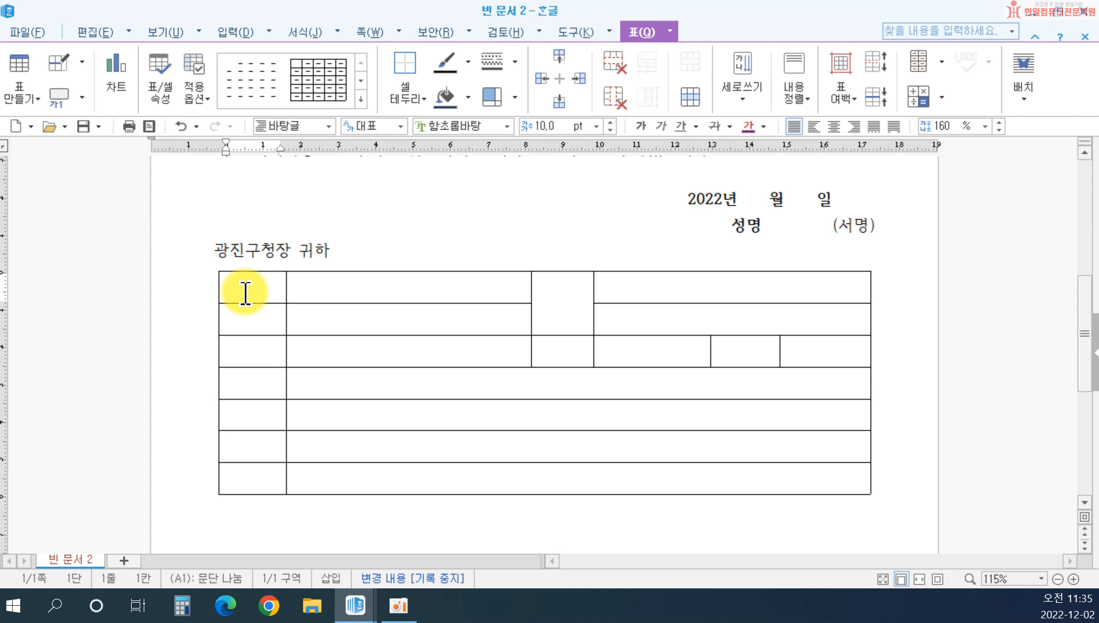
key(ctrl+F10)
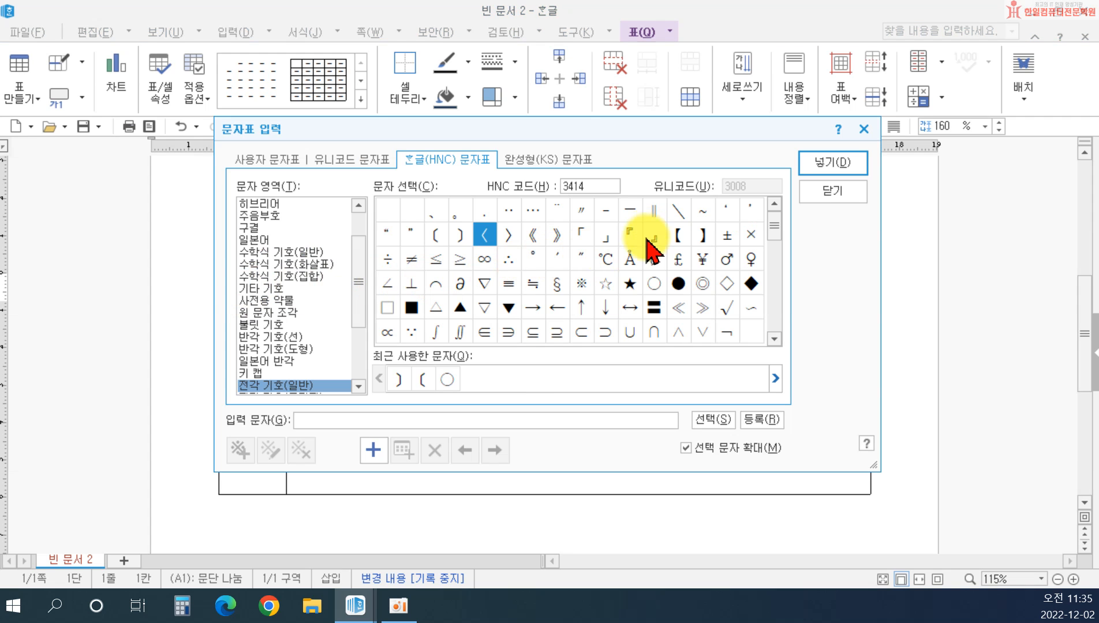
click(581, 285)
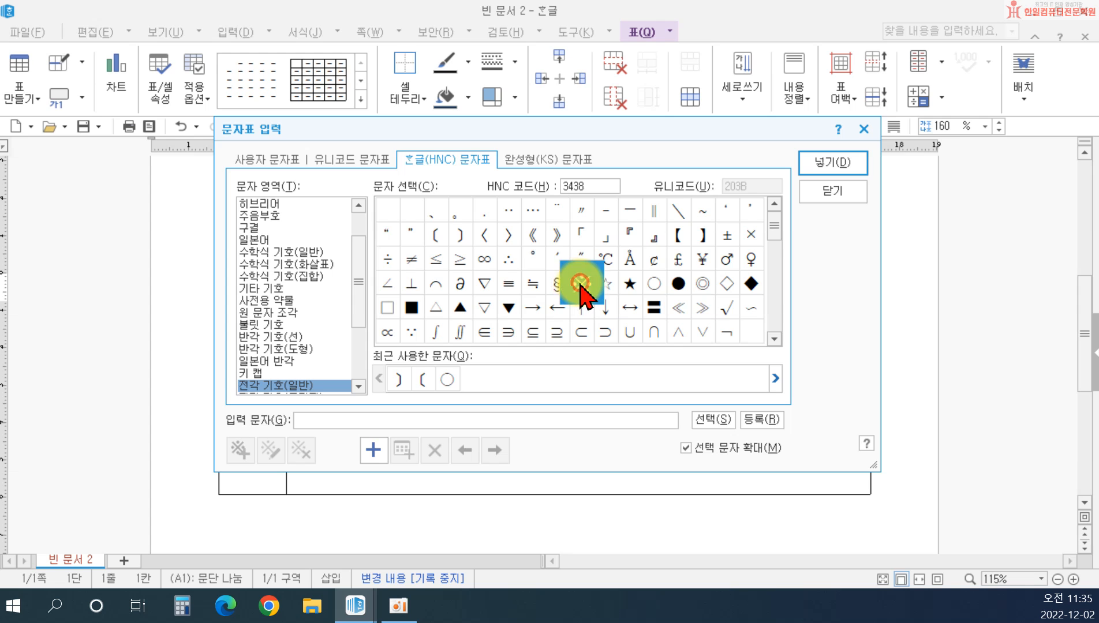
click(815, 169)
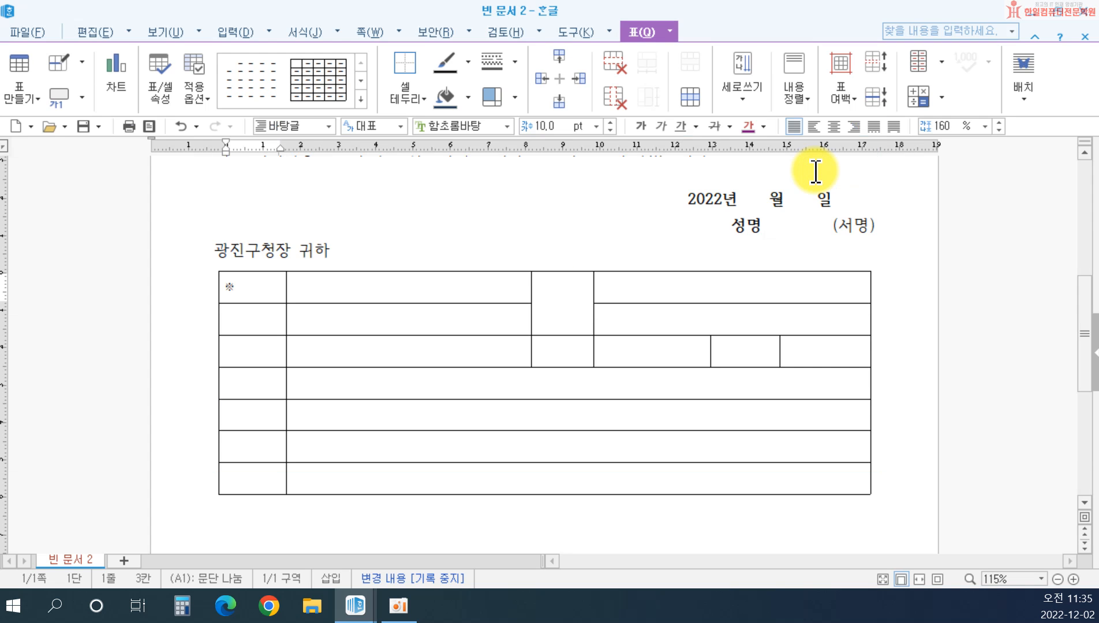
key(Return)
text(응시번)
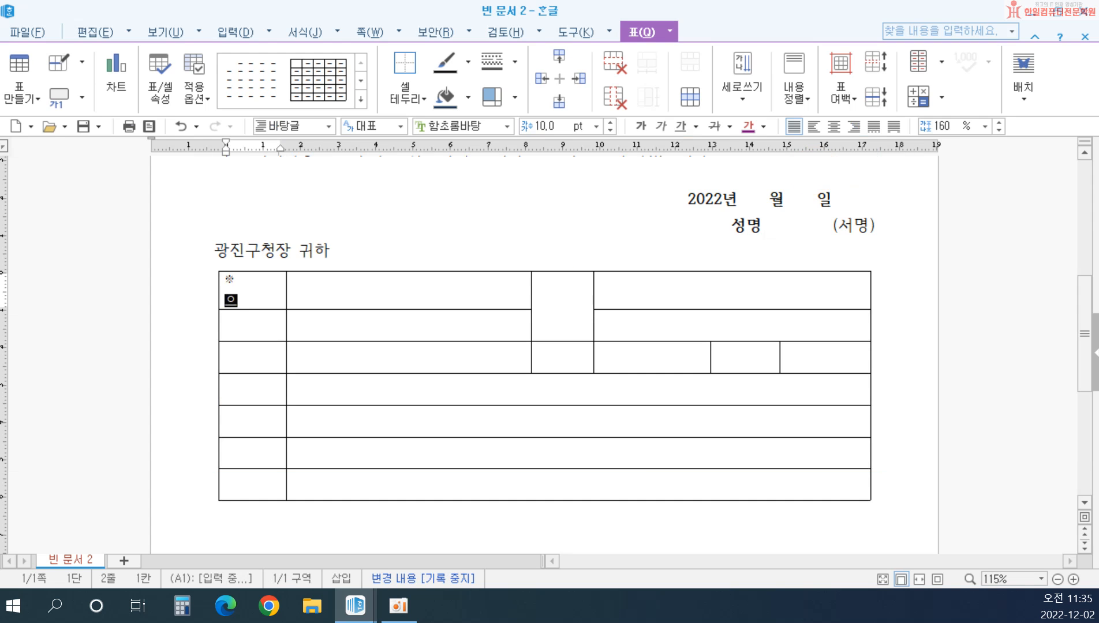
text(호)
key(Tab)
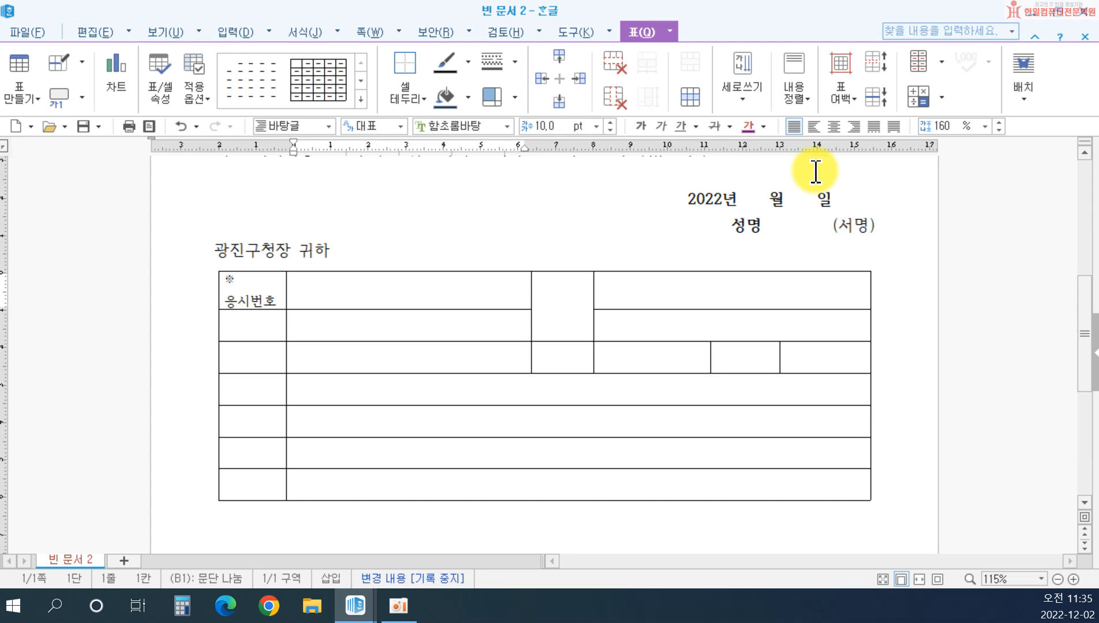
Label the merged cell 성명 and enter (한글) in the first-row cell beside it
key(Tab)
text(성명)
key(Tab)
text()한글)
key(BackSpace)
key(BackSpace)
key(BackSpace)
key(BackSpace)
key(BackSpace)
text((한글))
key(Tab)
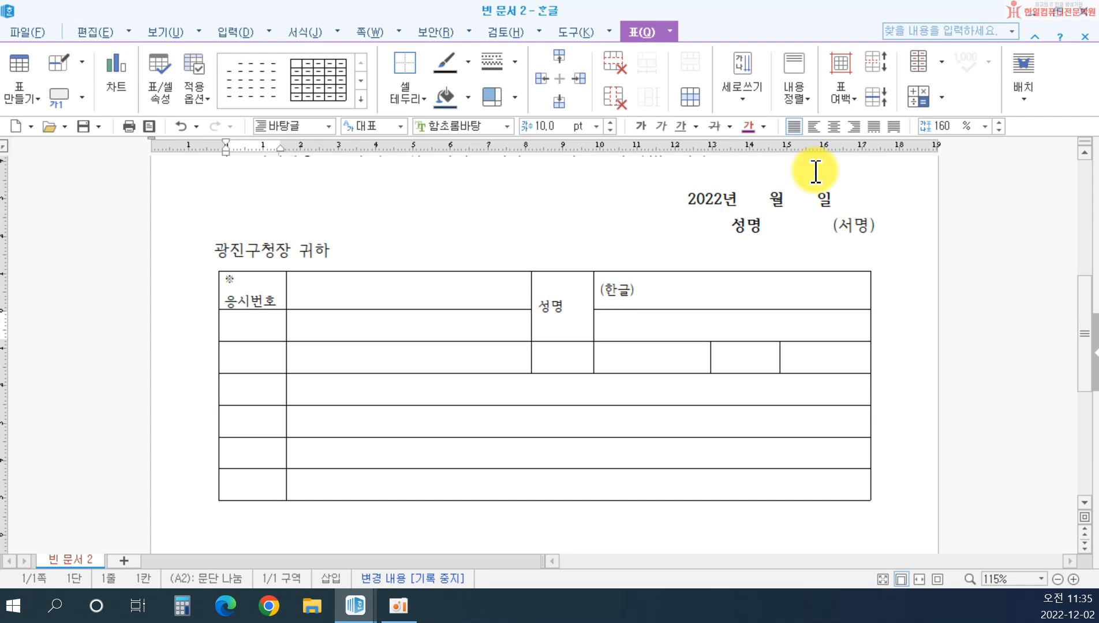
Label the second row 응시구분 and enter 기간제 근로자 and (초단시간 근로자) on two lines in the next cell
text(응시구분)
key(Tab)
text(기간)
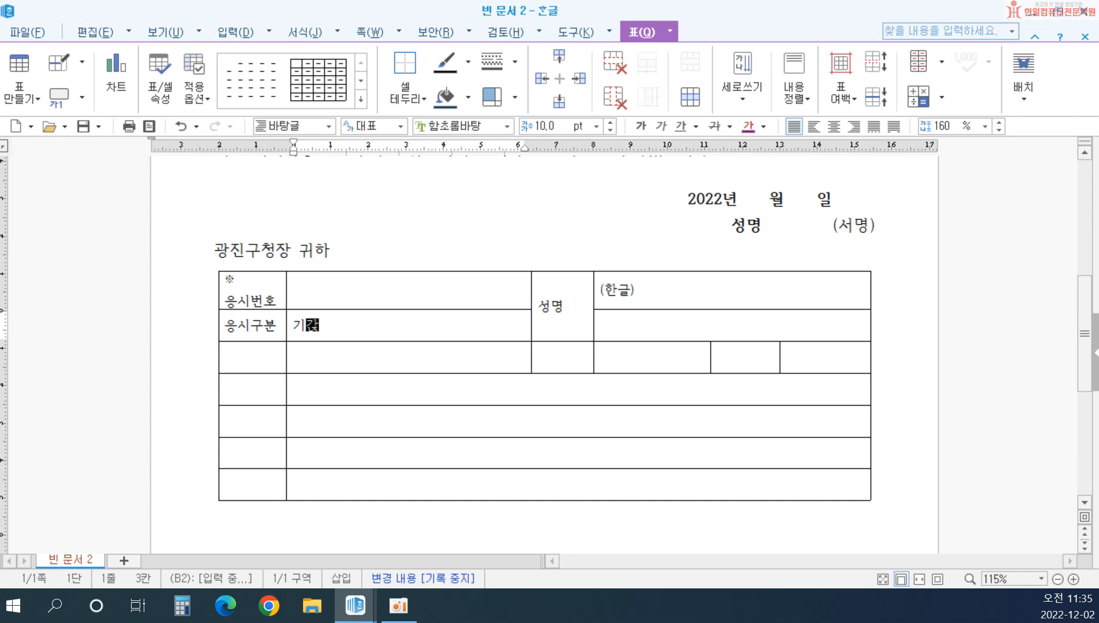
text(제 근로자)
key(Return)
text((*)
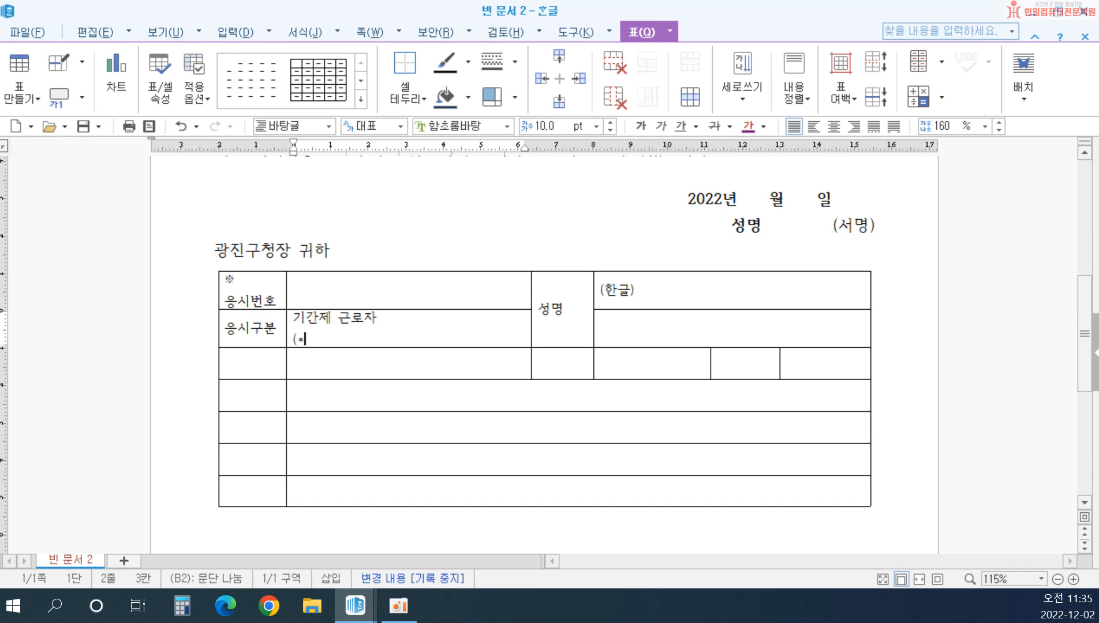
text(초단시)
key(BackSpace)
key(BackSpace)
key(BackSpace)
key(BackSpace)
text(초단시간 근로자))
Enter (한자) in the second row's last cell
key(Tab)
text((한자))
key(Tab)
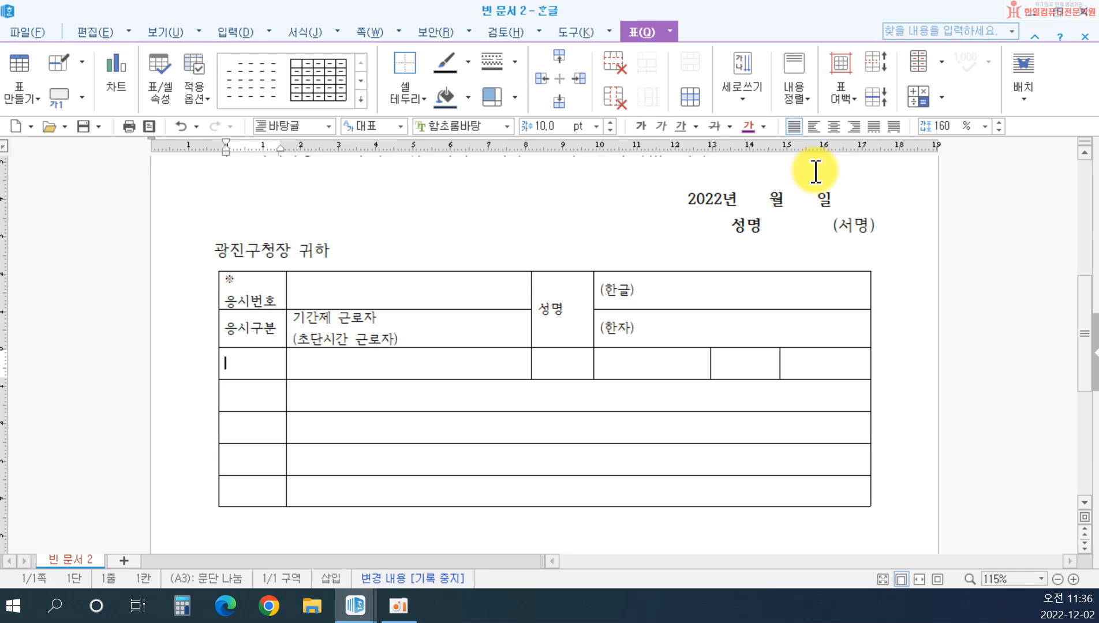
Label the third row 응시분야 and enter 노약자 등 무료셔틀버스사업 and 차량안내요원 on two lines in the next cell
text(응시분야)
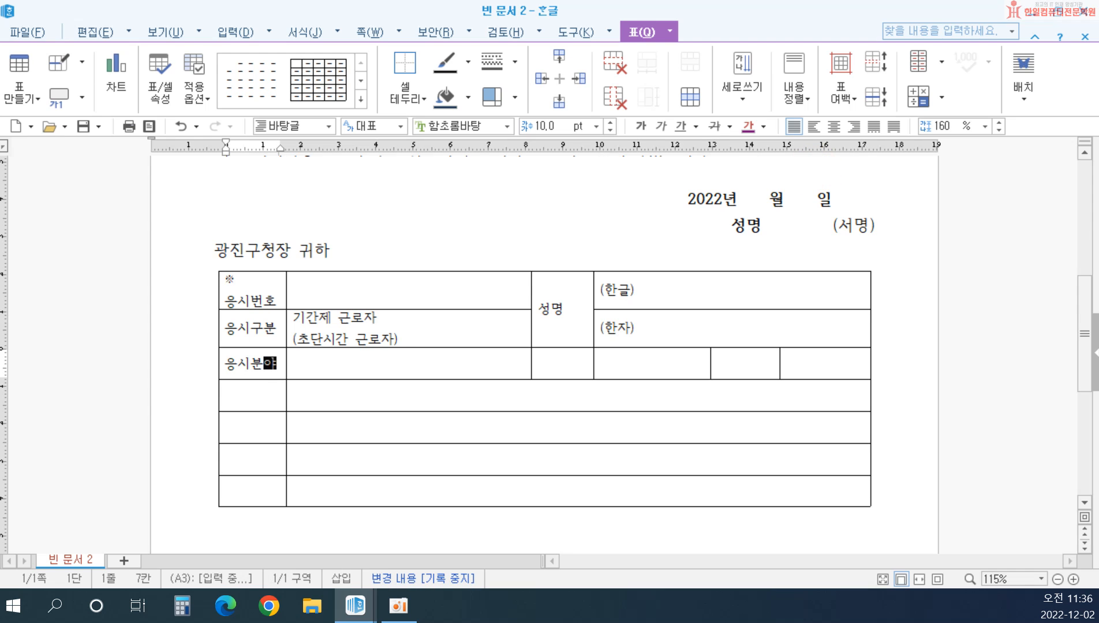
key(Tab)
text(농약자 등 무)
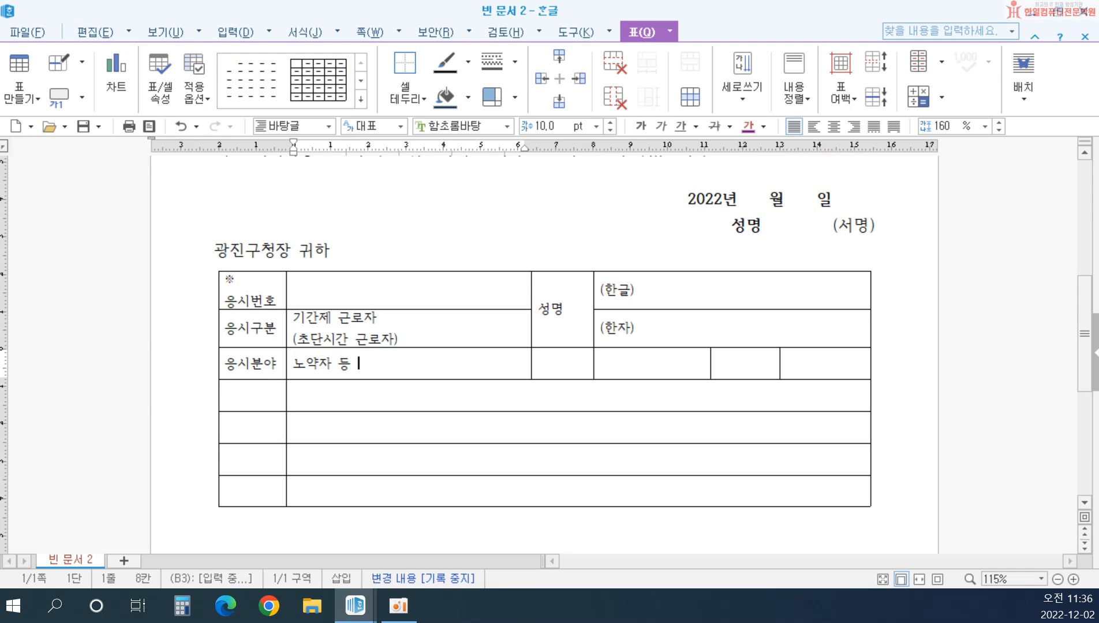
text(료셔틀버스사업)
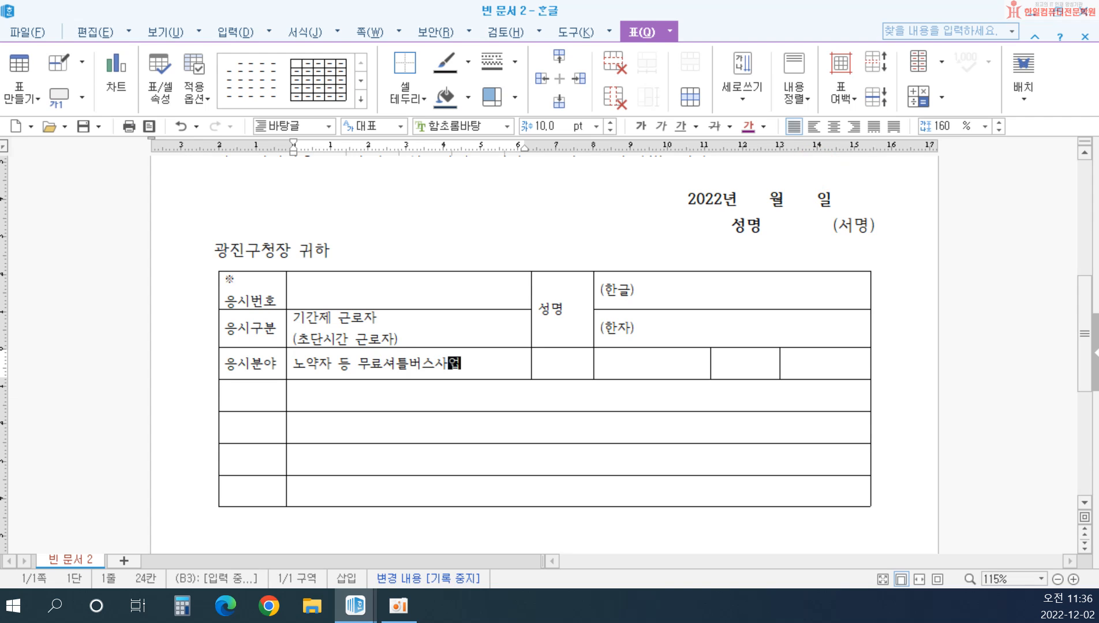
key(Return)
text(차량안내요원)
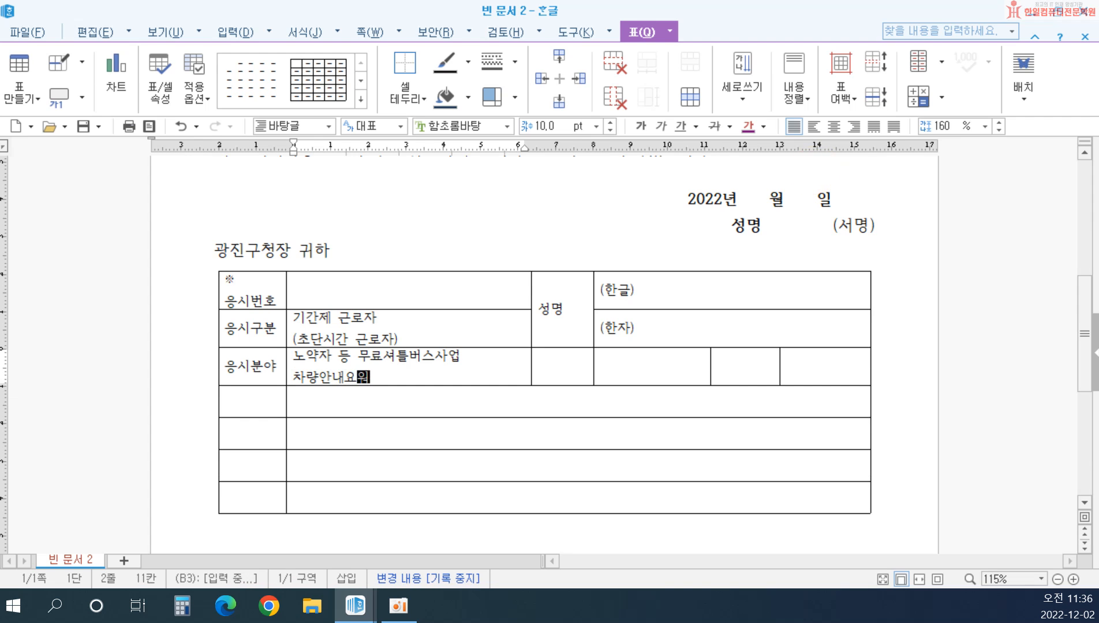
Add the labels 생년월일 and 성별 to the third row, and widen the 생년월일 column so its label fits on one line
key(Tab)
text(생 년 월 )
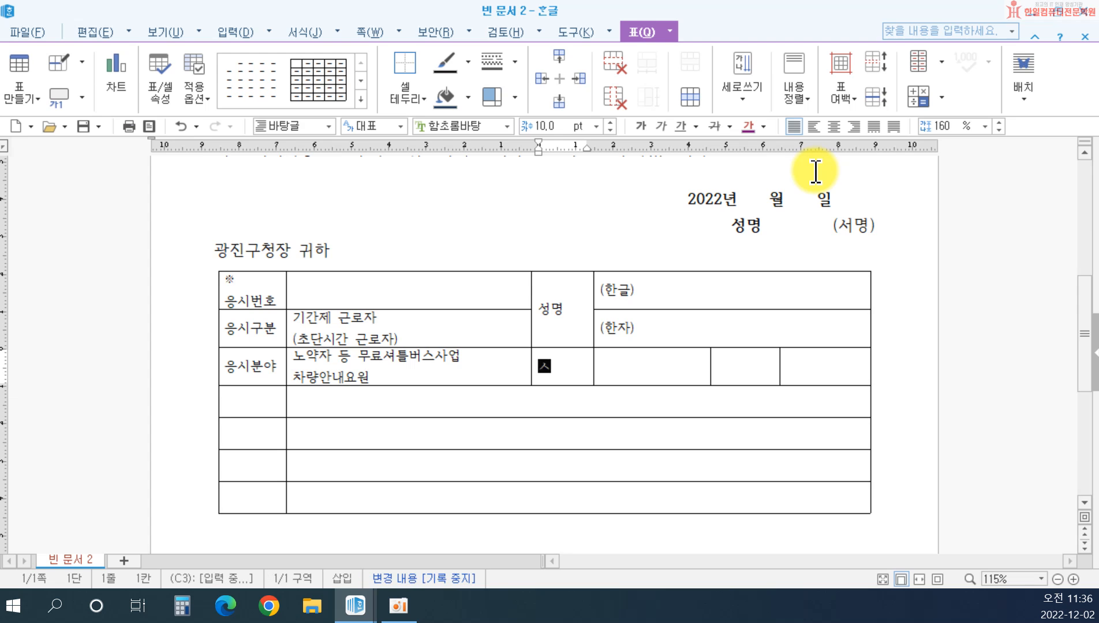
text(일)
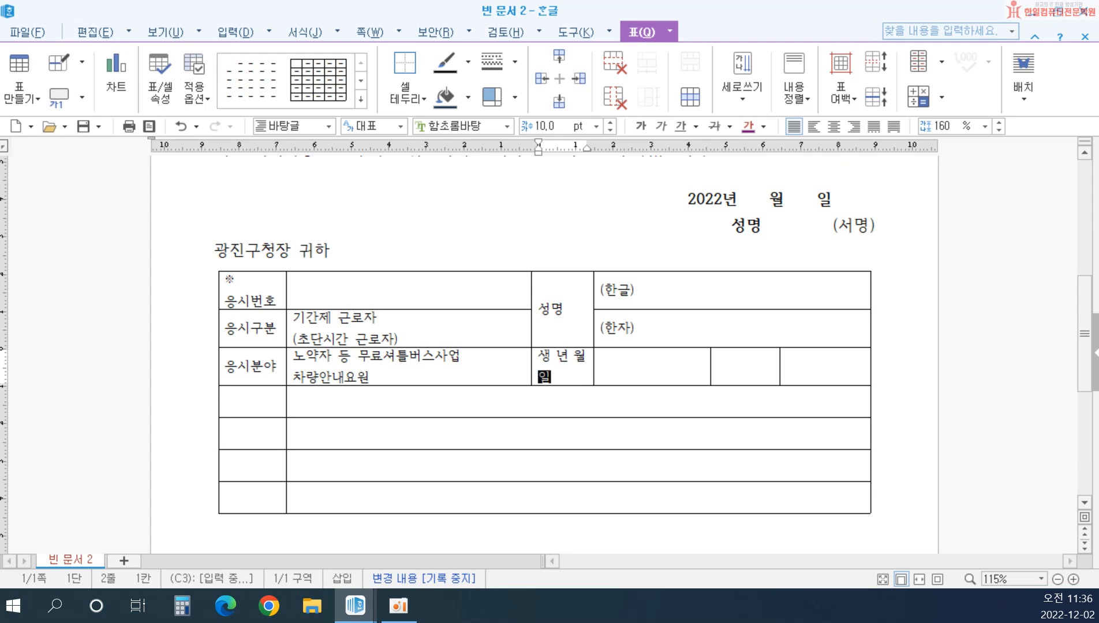
key(Tab)
key(Tab)
text(성별)
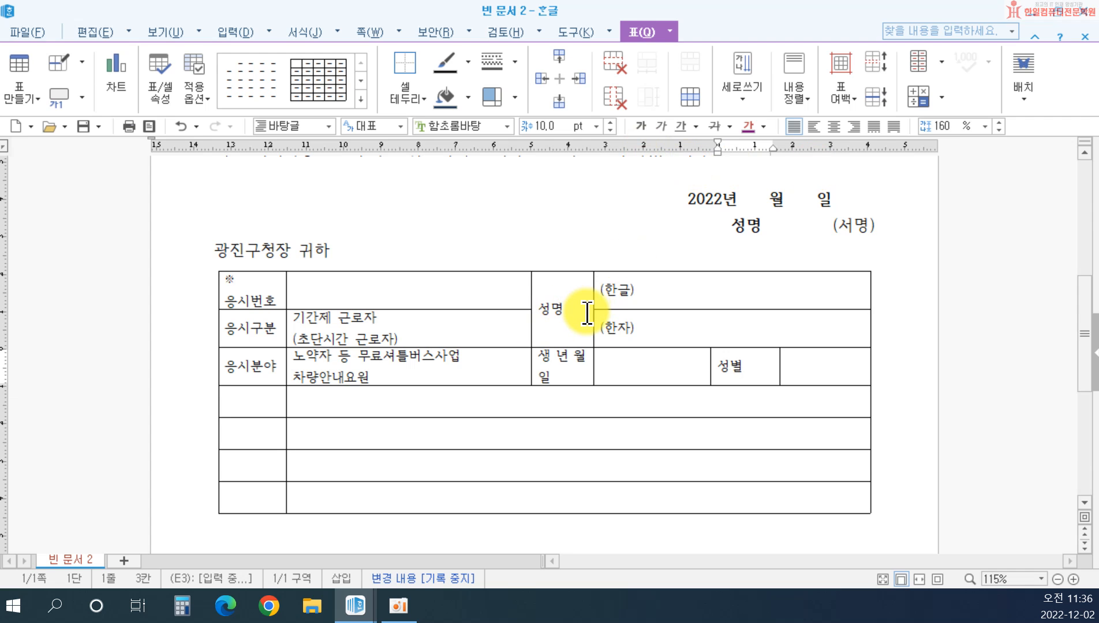
drag(594, 312, 598, 312)
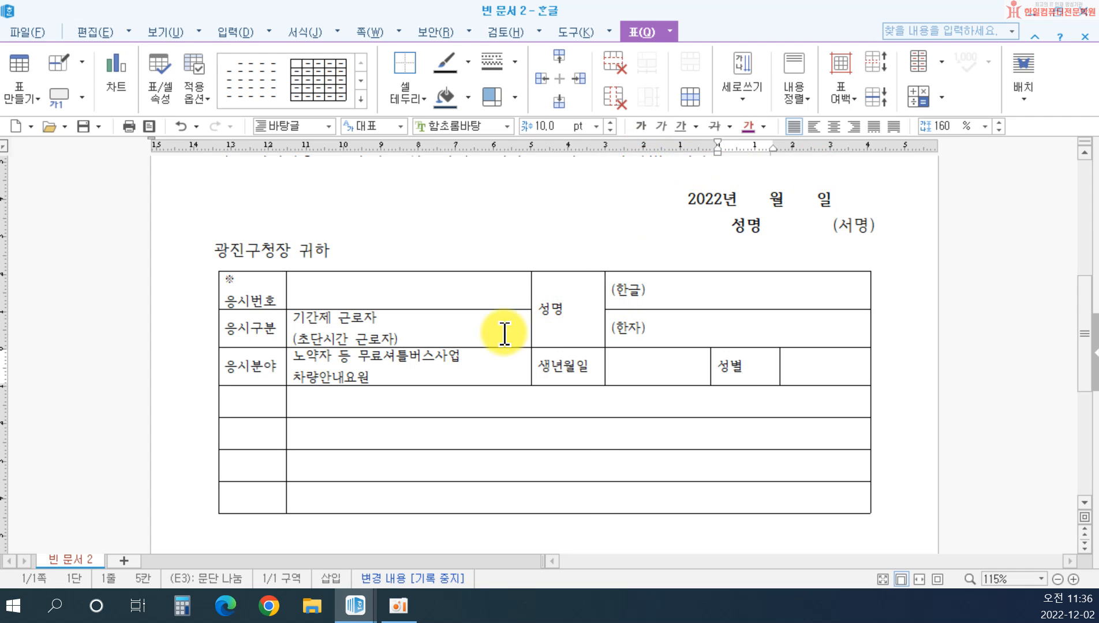
Center the text of the label cells and of the 응시구분 and 응시분야 entries, and insert spaces between the two characters of 성명
drag(354, 317, 408, 366)
click(834, 126)
drag(248, 281, 252, 361)
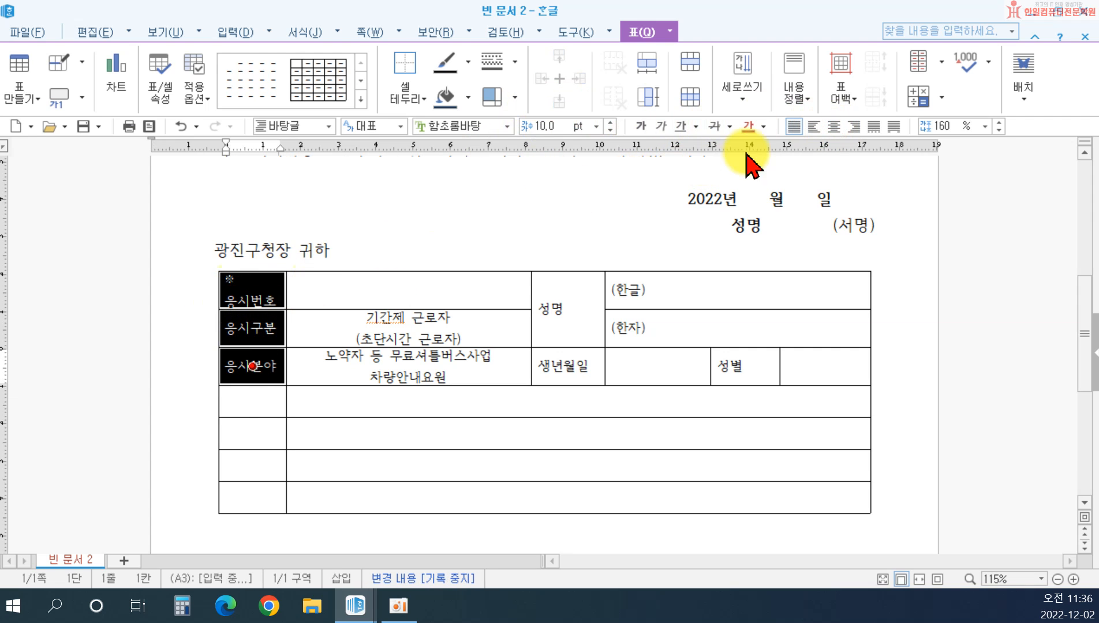
click(833, 126)
drag(566, 310, 565, 366)
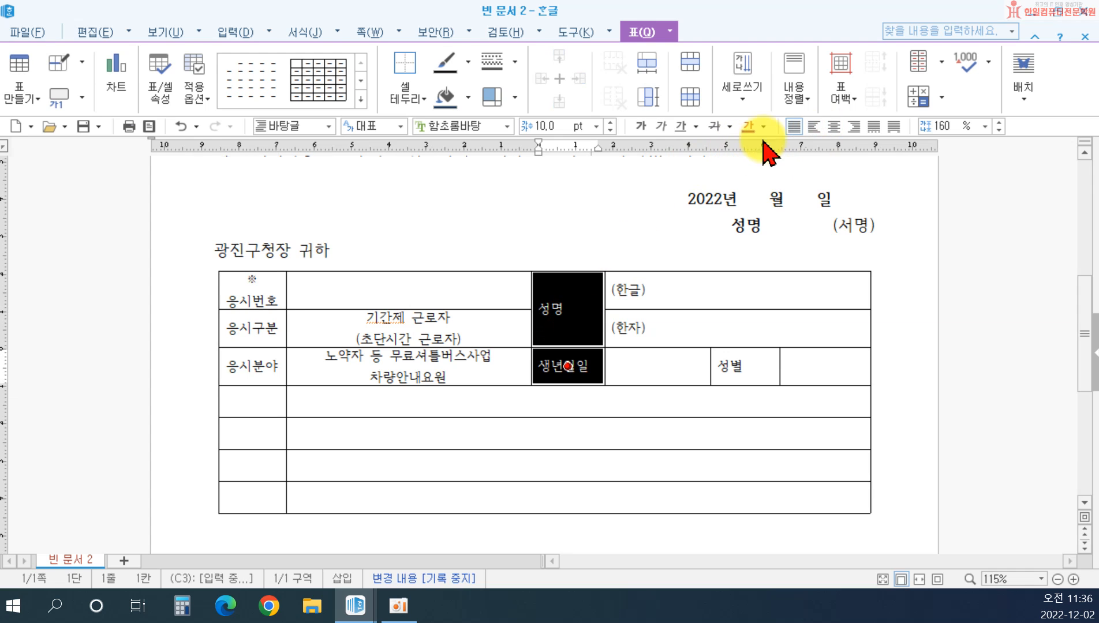
click(834, 125)
drag(756, 345, 745, 366)
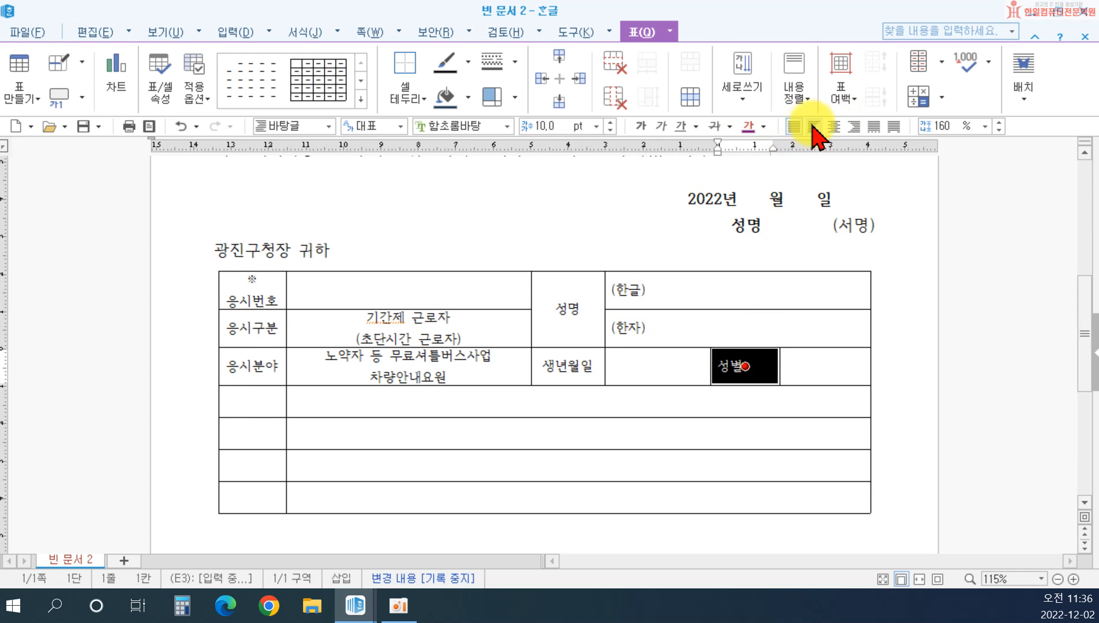
click(833, 125)
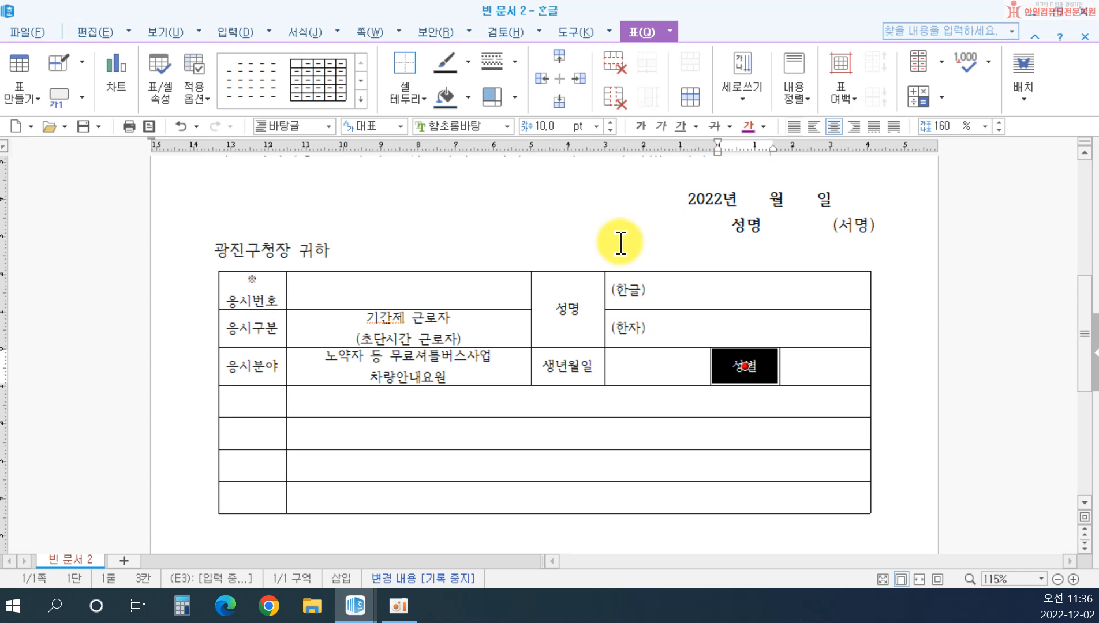
click(570, 311)
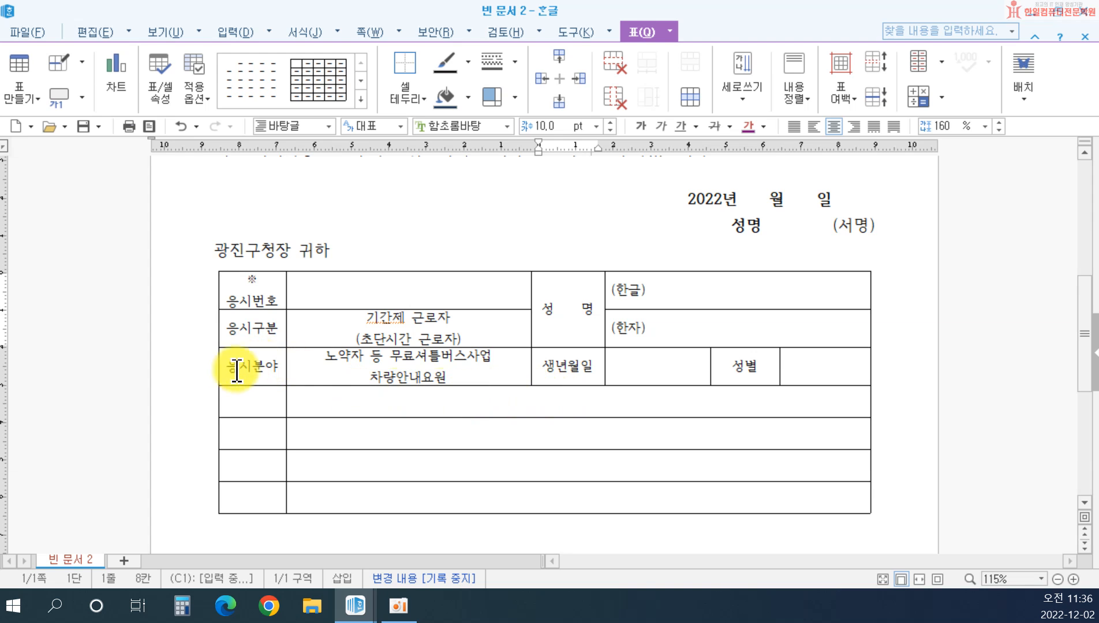
Enter 자격 in the first cell of the table's fourth row
click(234, 399)
text(자격)
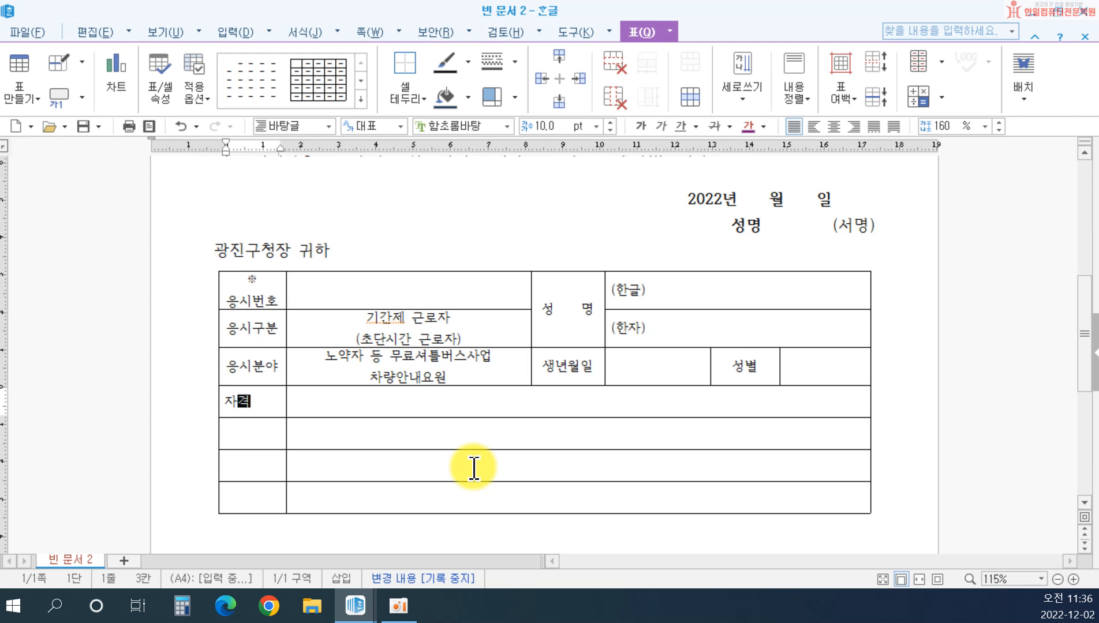
key(ctrl+F10)
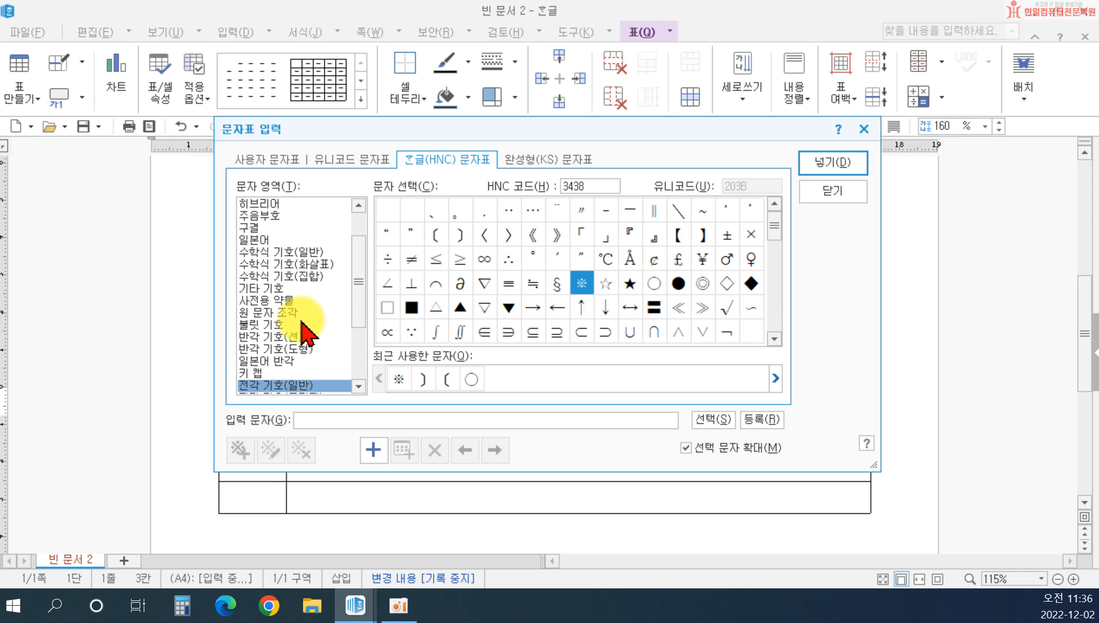
click(818, 193)
Set the font of all cells in the applicant table to 바탕
drag(268, 300, 645, 500)
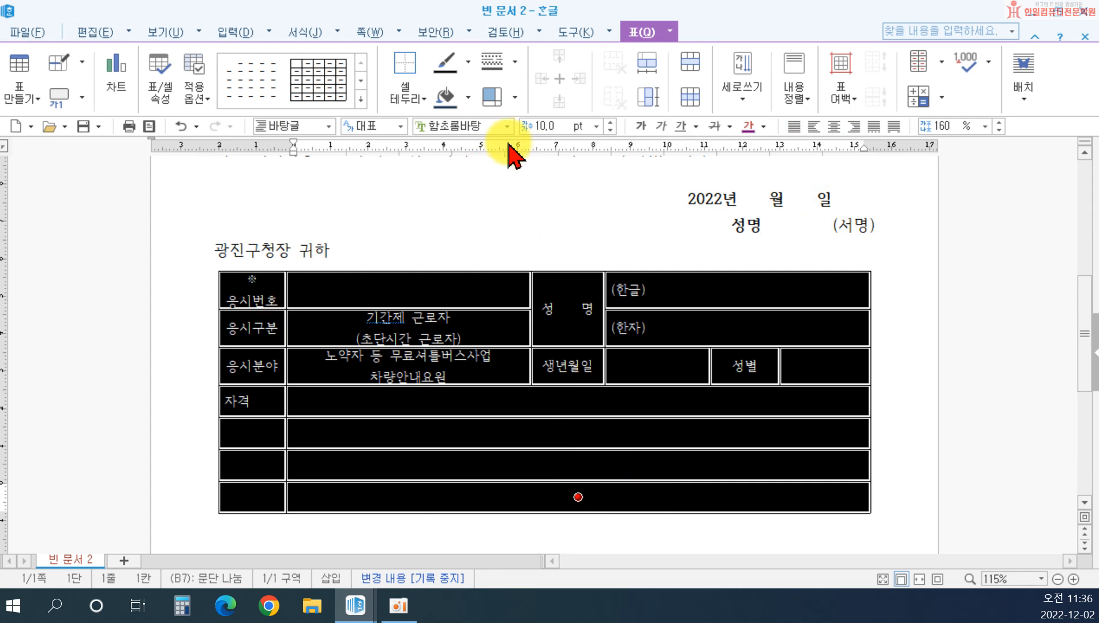
click(506, 126)
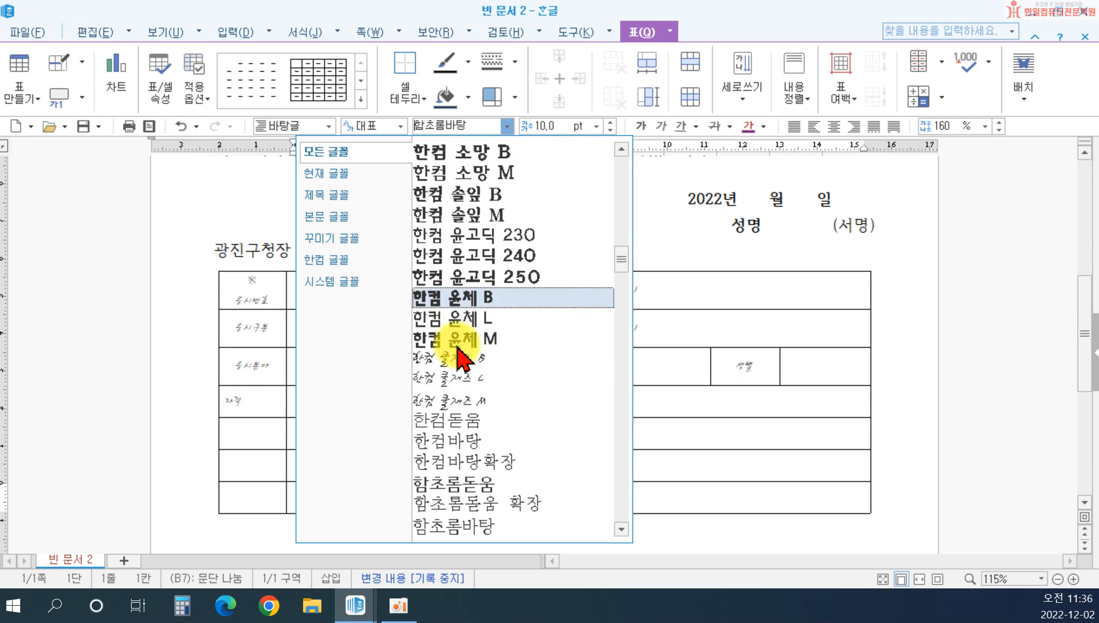
click(457, 127)
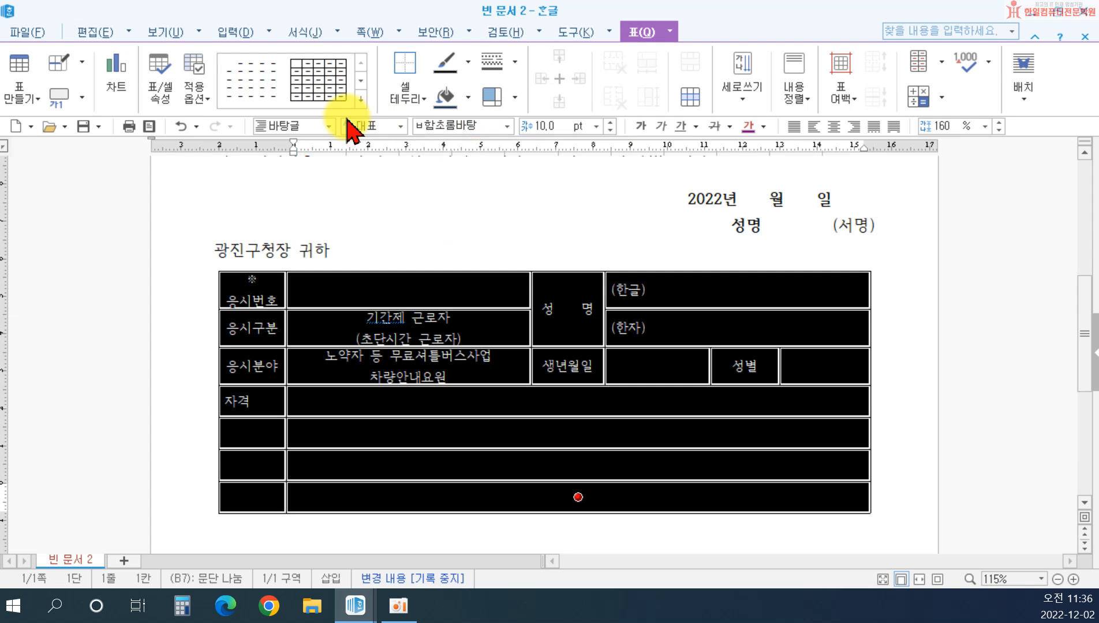
text(바탕)
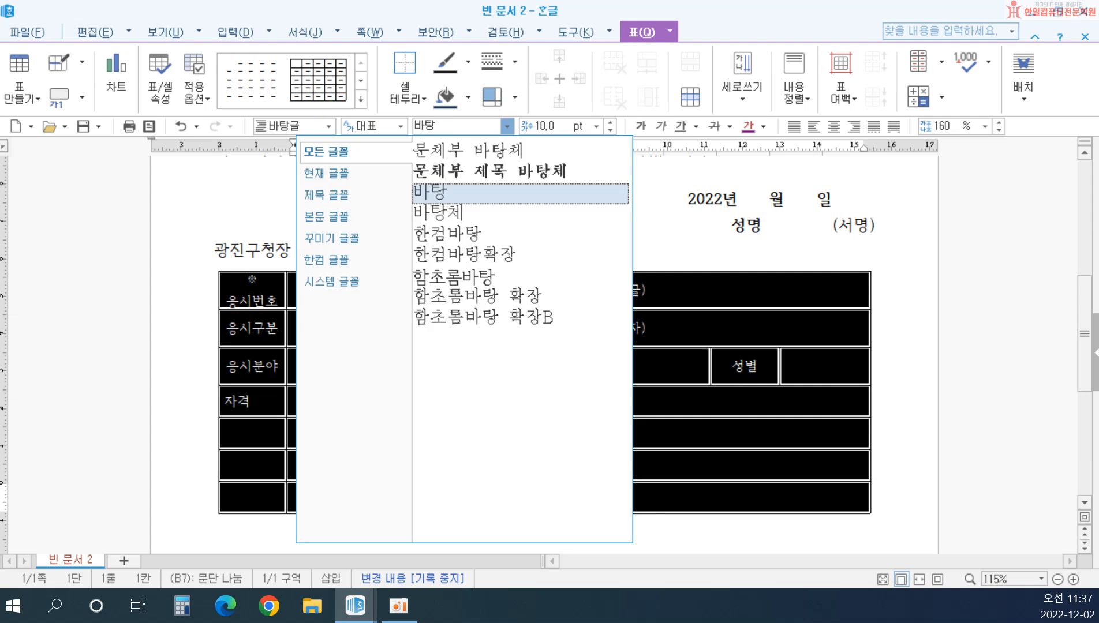
key(Return)
Complete the fourth row's label as 자격 · 면허 with a middle-dot symbol, and widen the first column so it fits on one line
click(248, 404)
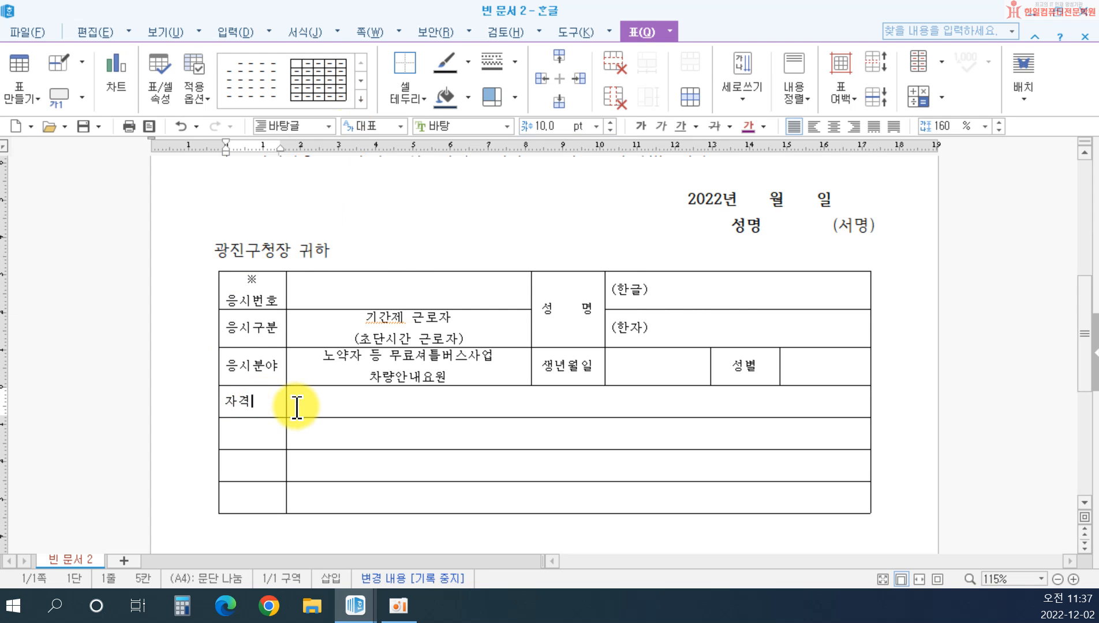
key(ctrl+F10)
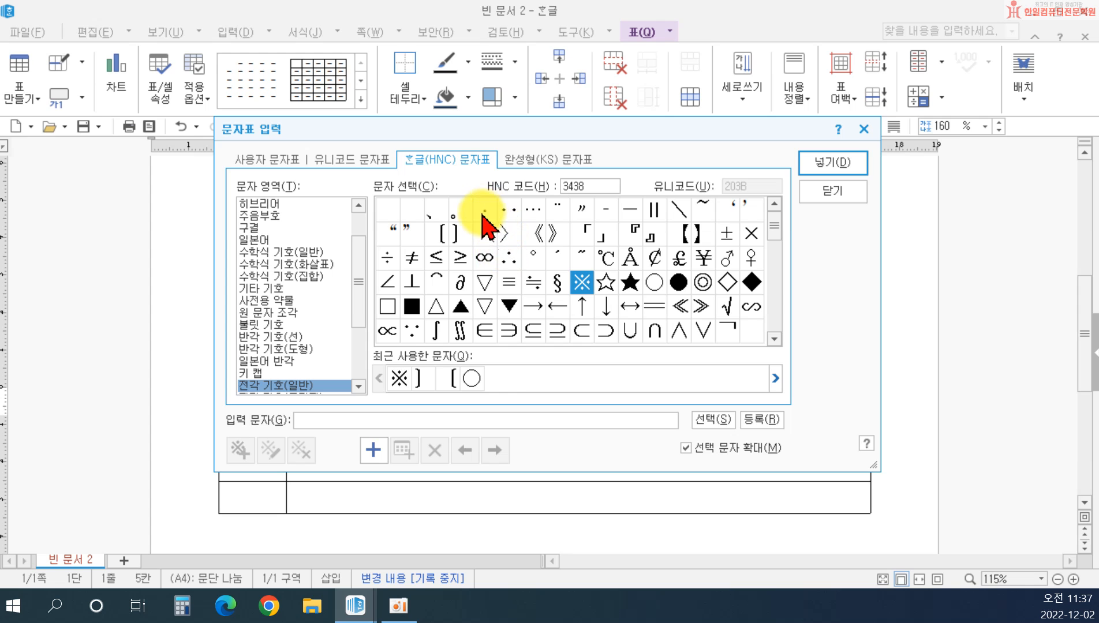
click(831, 165)
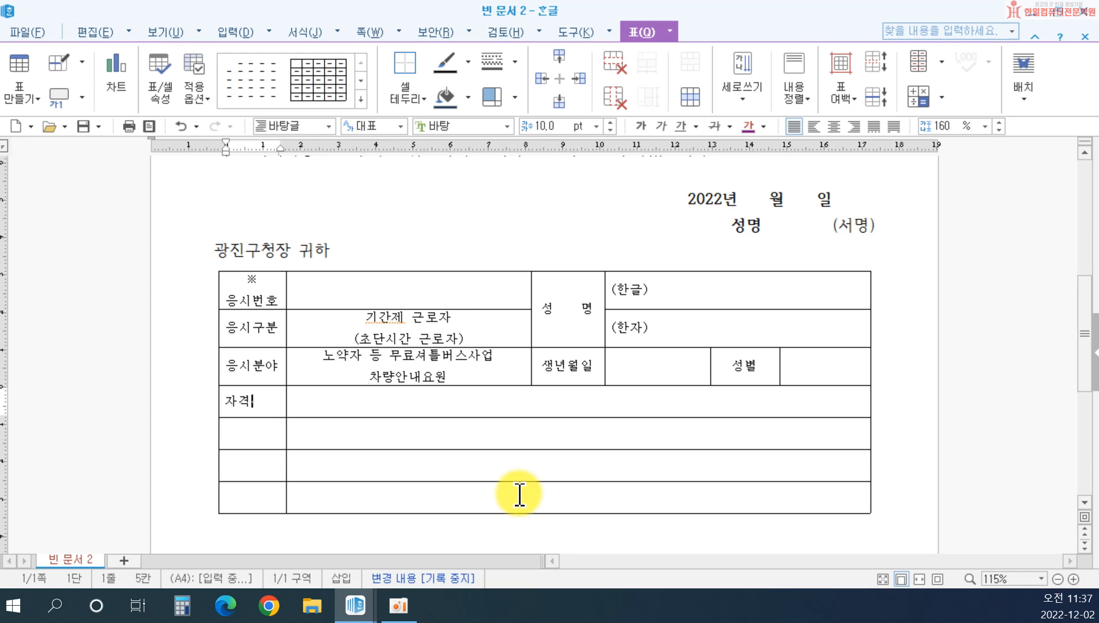
key(Return)
text(며)
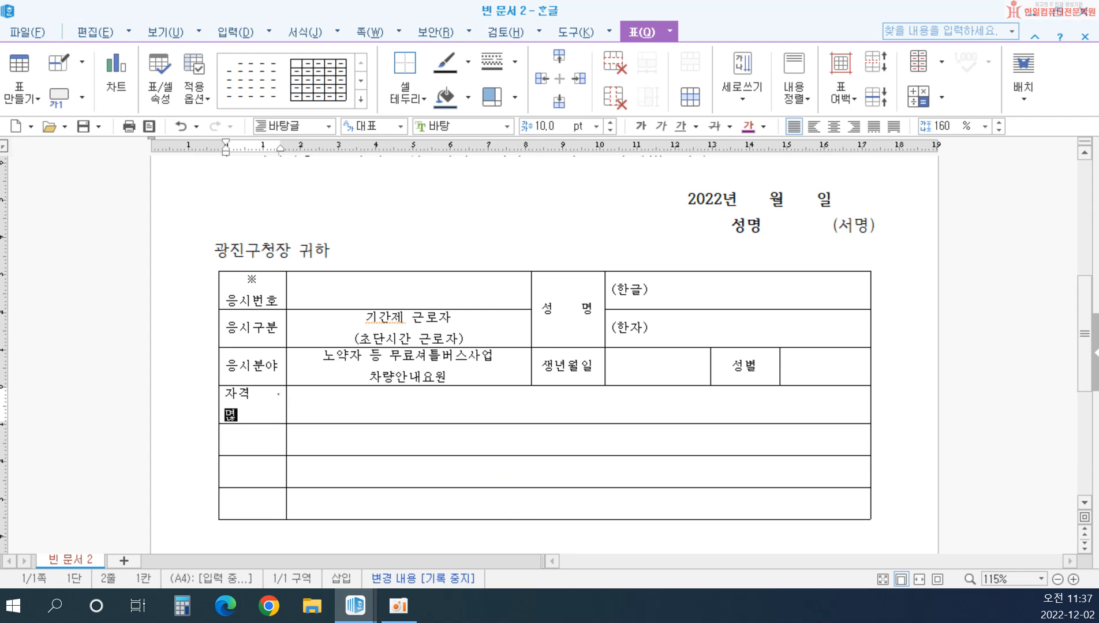
drag(286, 397, 305, 397)
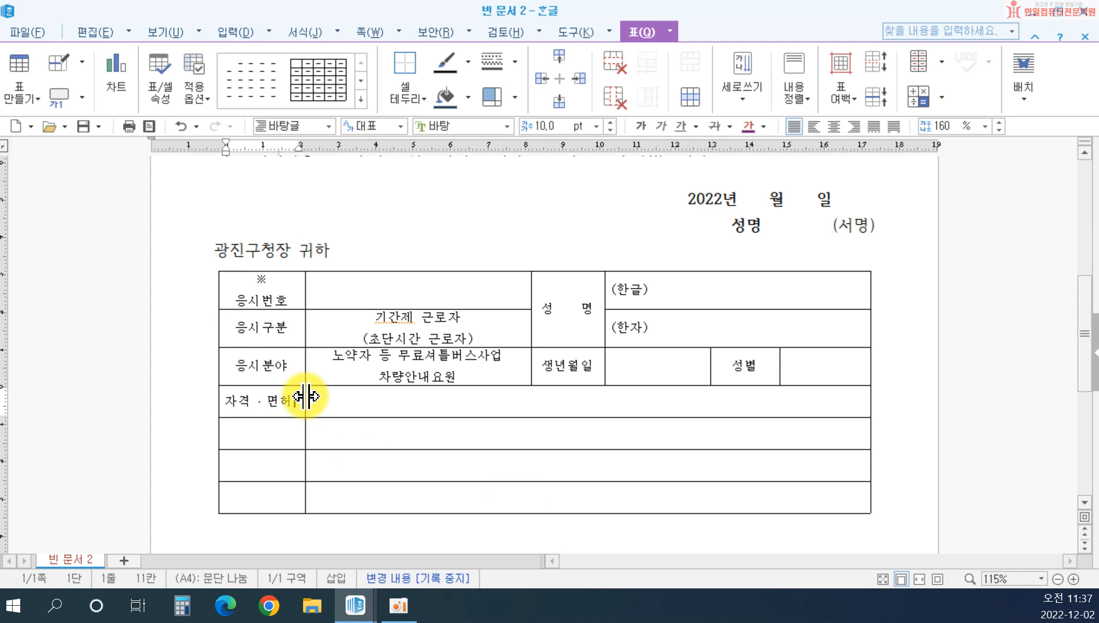
Label the fifth row 주 소, with spaces between the two characters
click(360, 400)
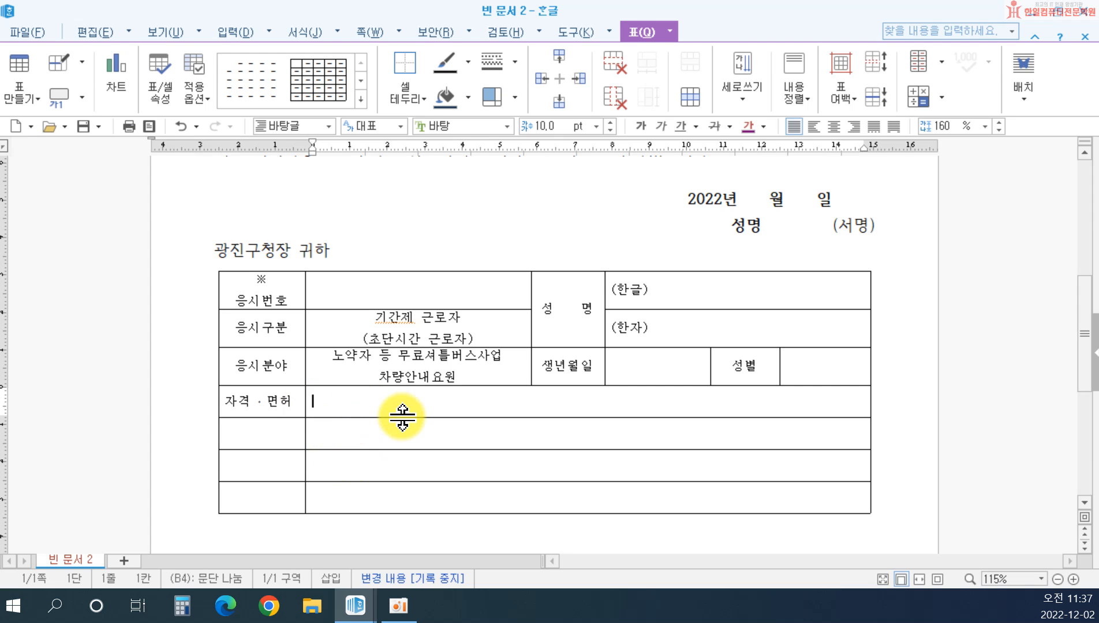
key(Tab)
text(주   소)
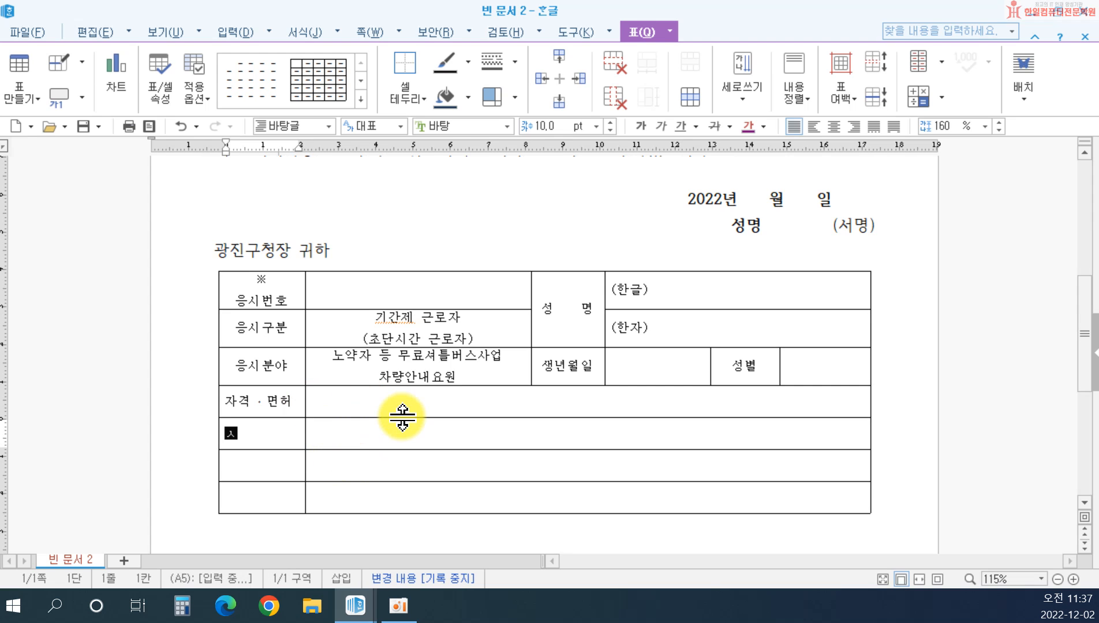
click(403, 417)
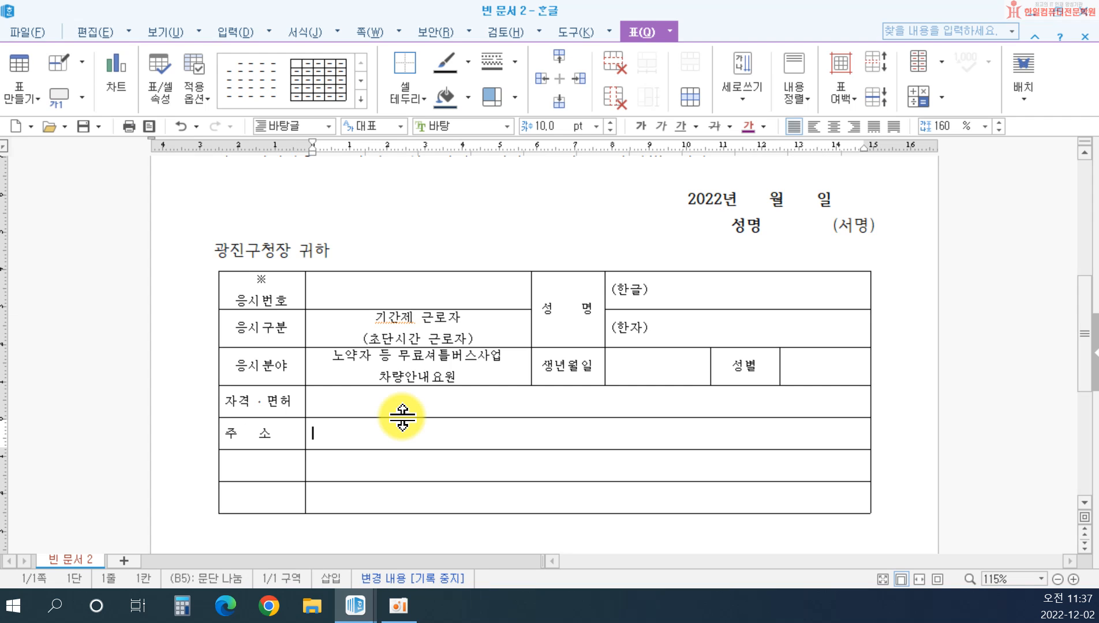
Draw two vertical lines dividing the cell beside 주 소 into three, and label the middle cell 연락처
click(63, 71)
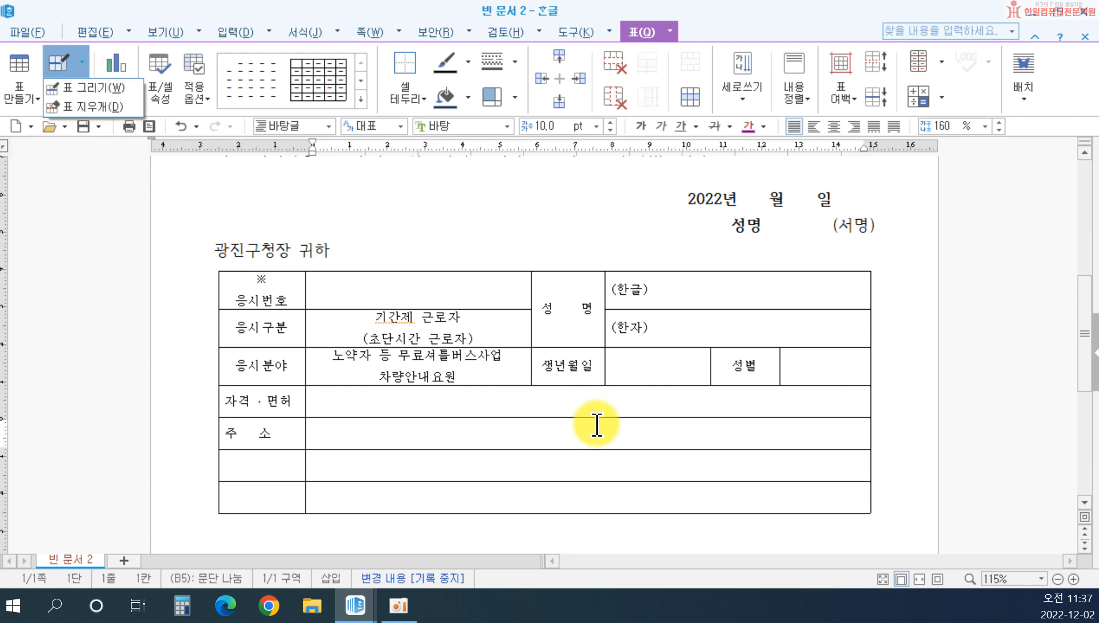
click(83, 88)
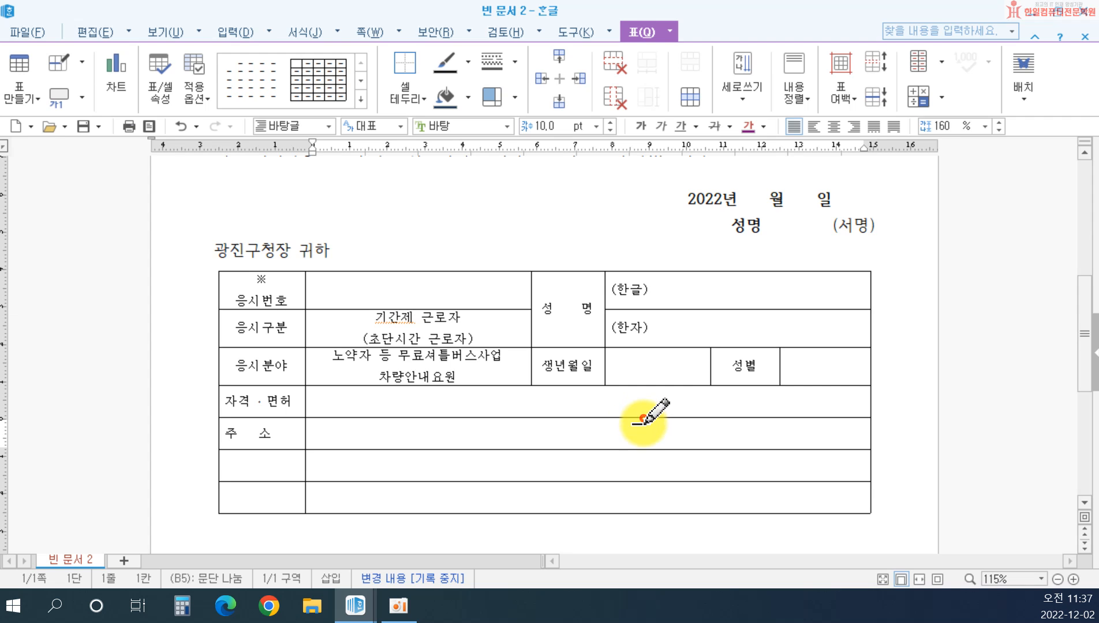
drag(643, 416, 644, 449)
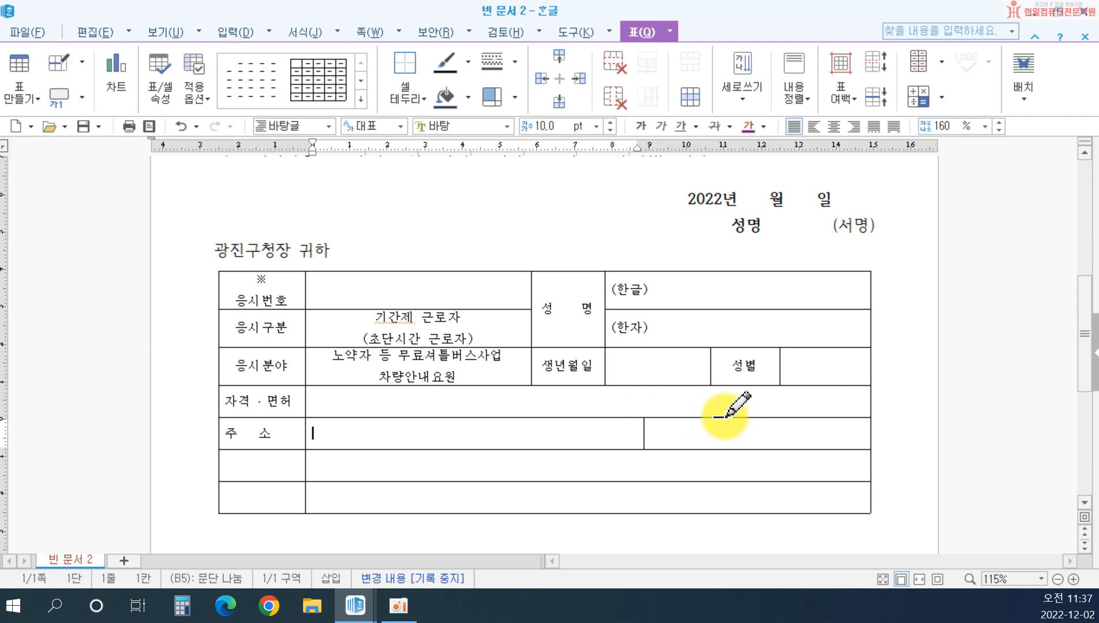
drag(734, 418, 735, 450)
key(Escape)
click(698, 439)
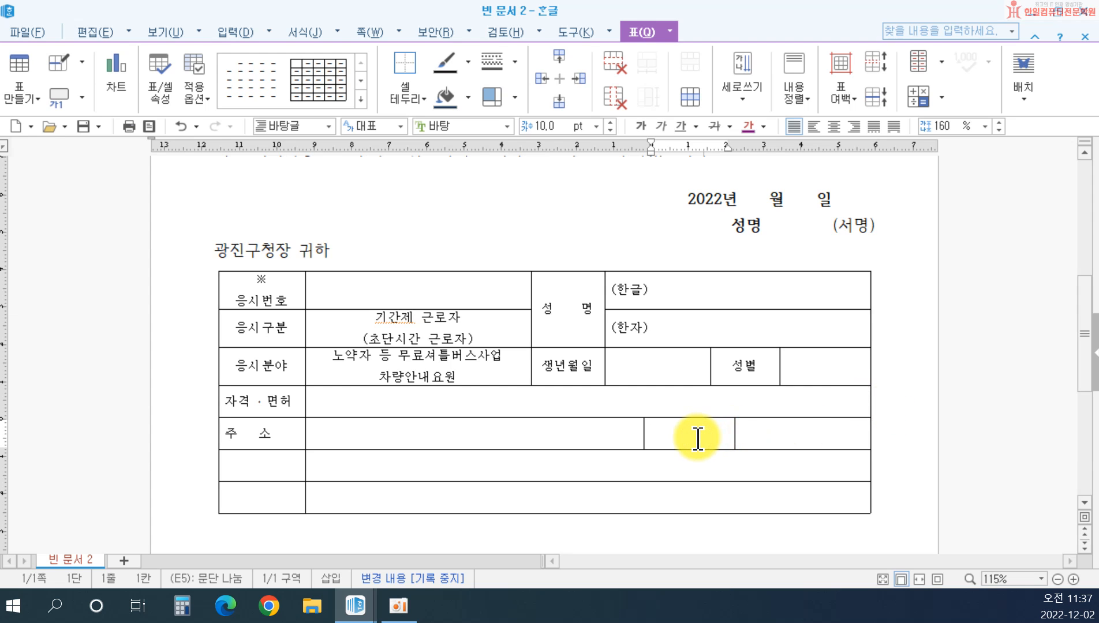
text(연ㄹ락처)
key(Tab)
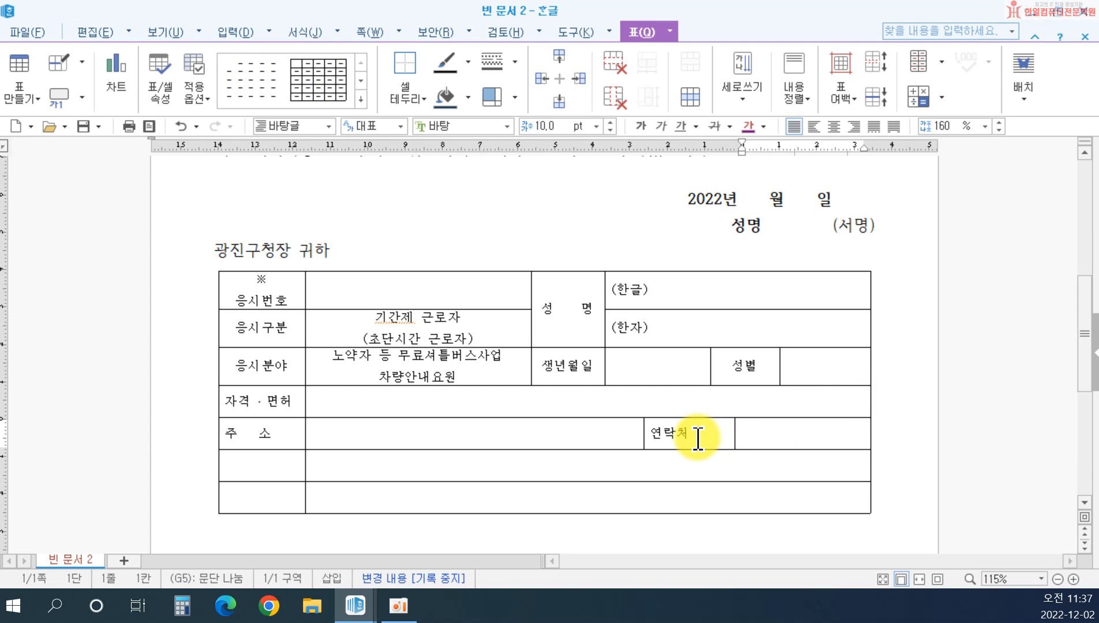
Label the sixth row 주 요 and 경 력 on two lines, with spaces between the characters
key(Tab)
text(주)
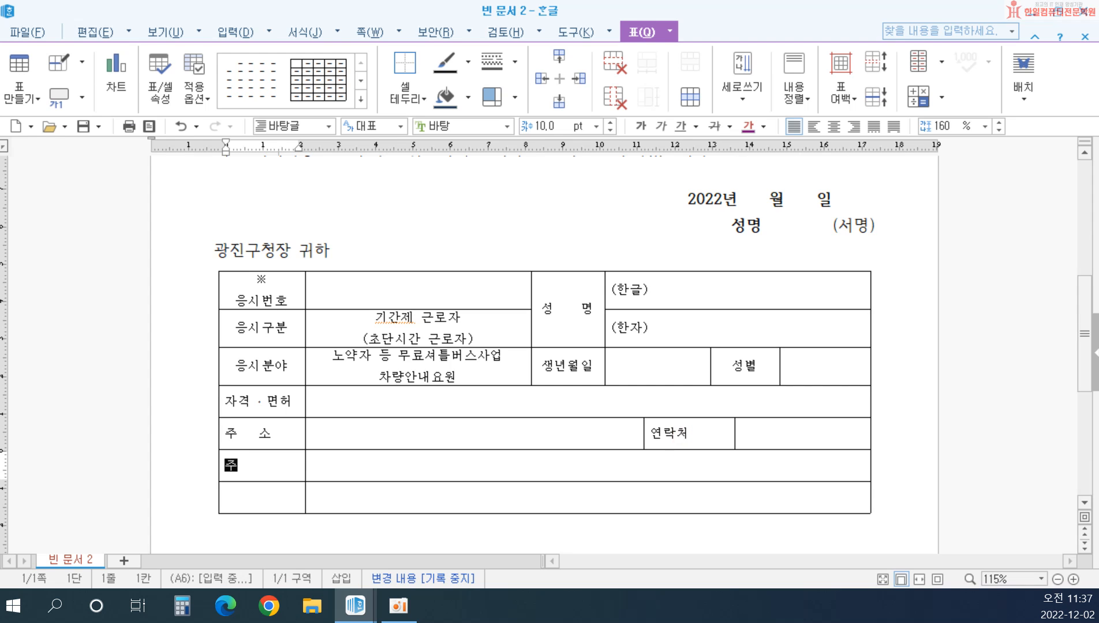
text(ㅇ)
key(BackSpace)
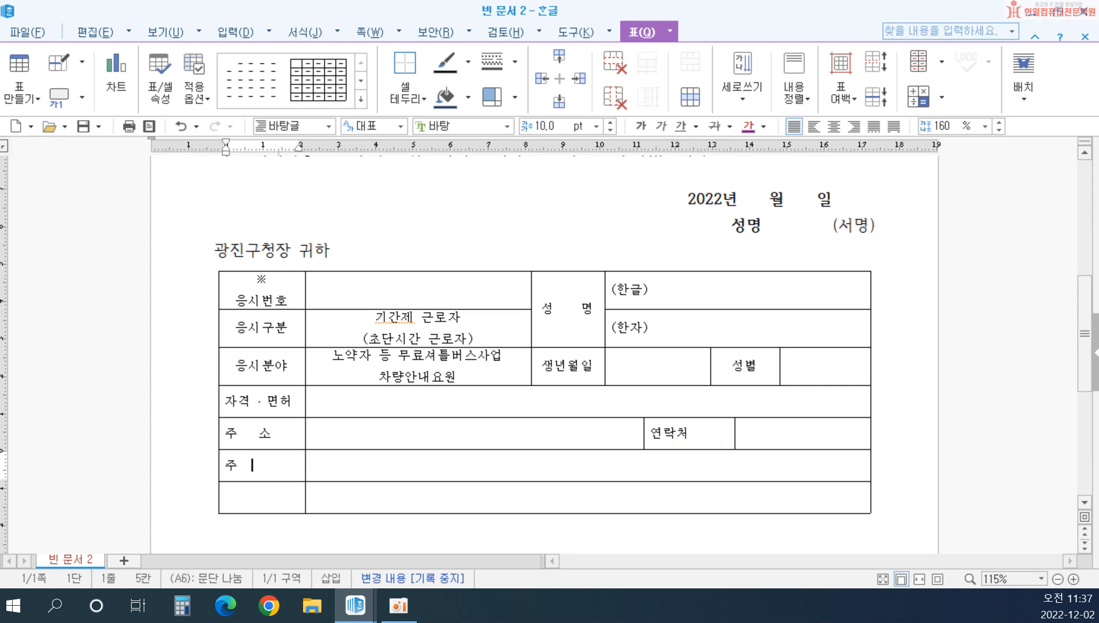
text(요)
key(Return)
text(ㄱㅕㅇ )
text(력)
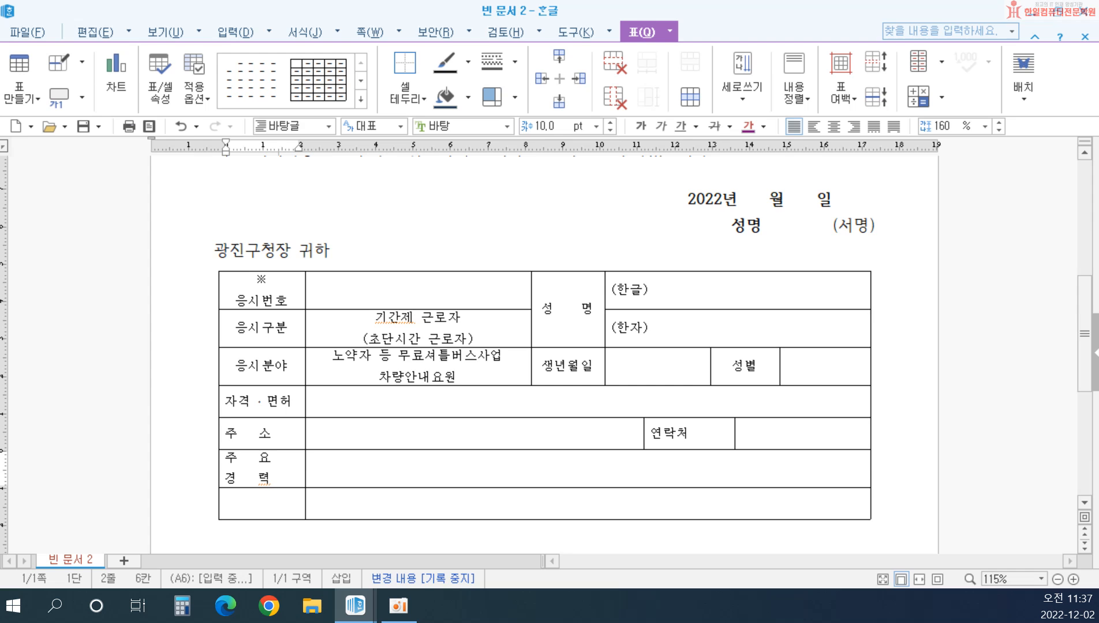
Split the cell beside the 주 요 경 력 label into 4 rows and 4 columns
click(580, 471)
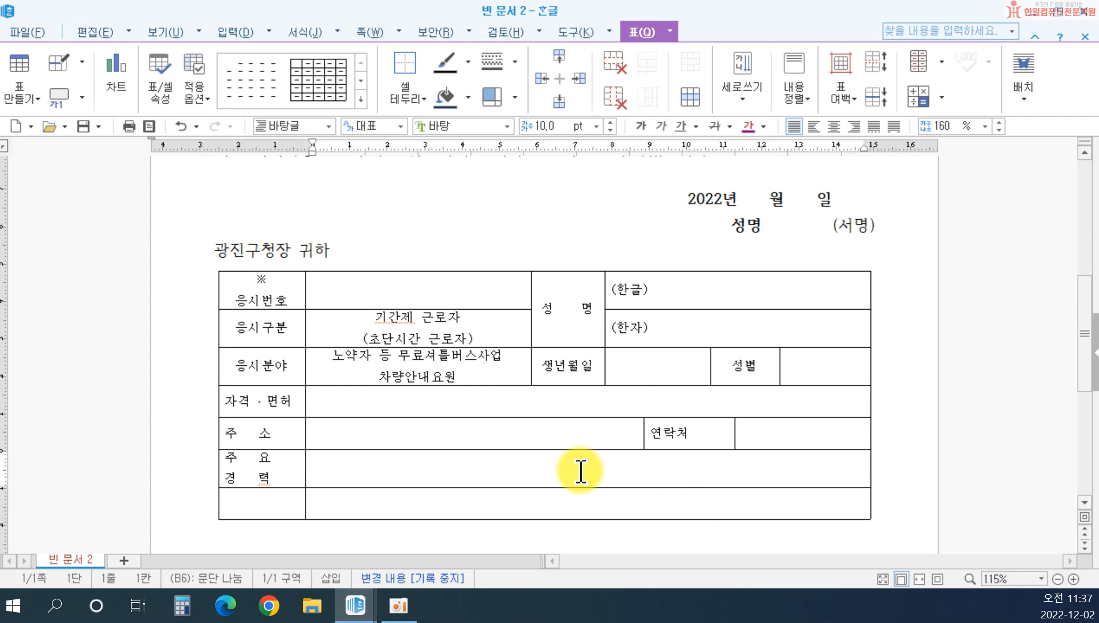
key(F5)
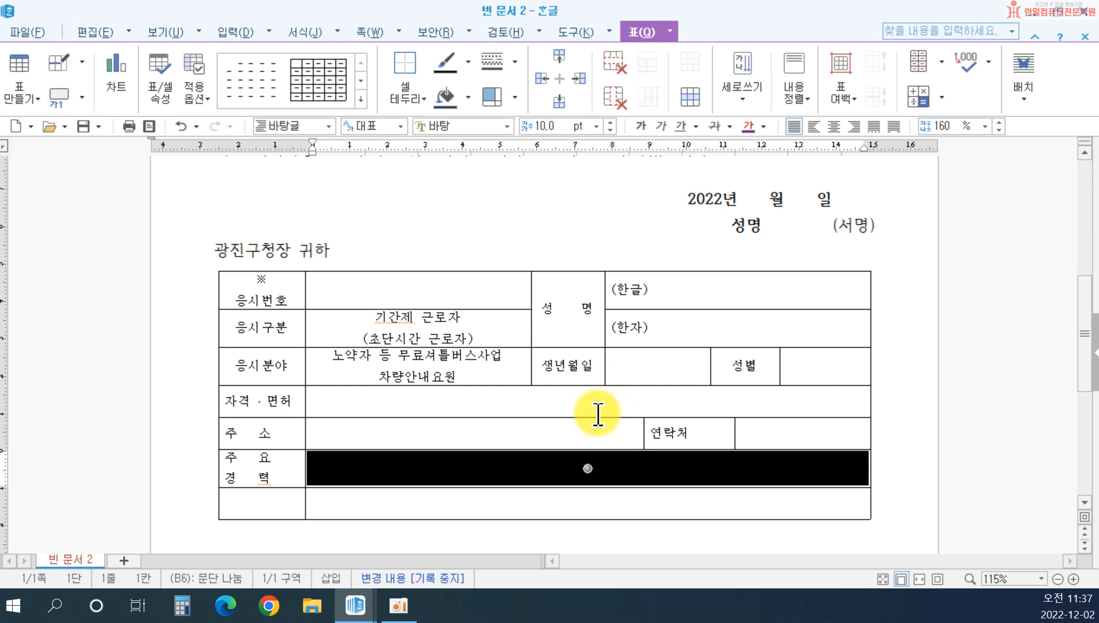
click(690, 96)
click(558, 267)
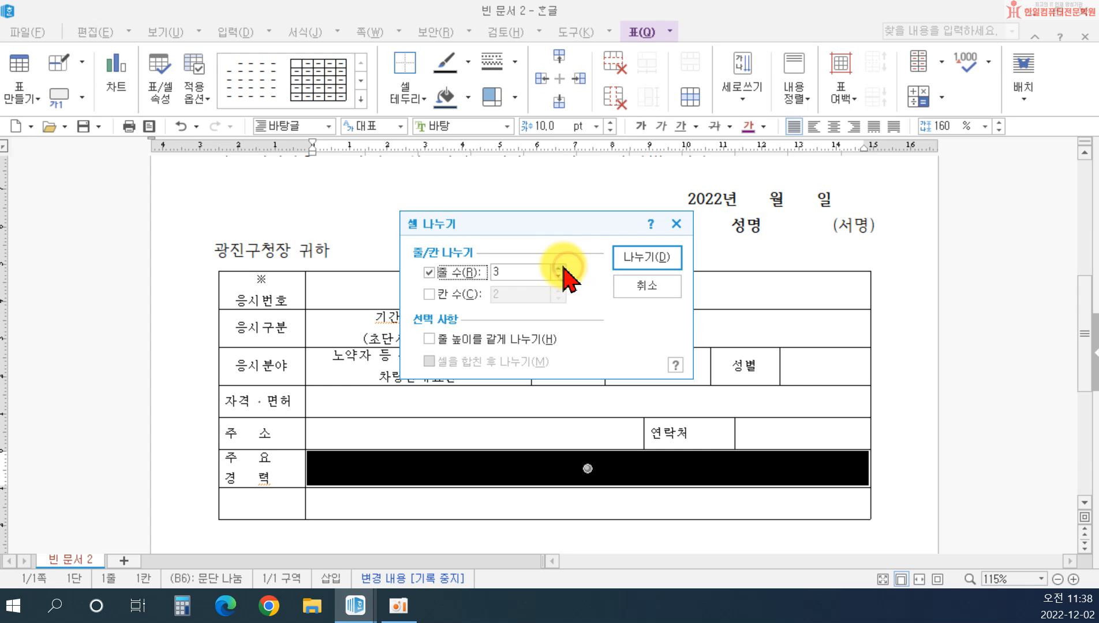
click(449, 296)
click(558, 291)
click(558, 290)
click(645, 257)
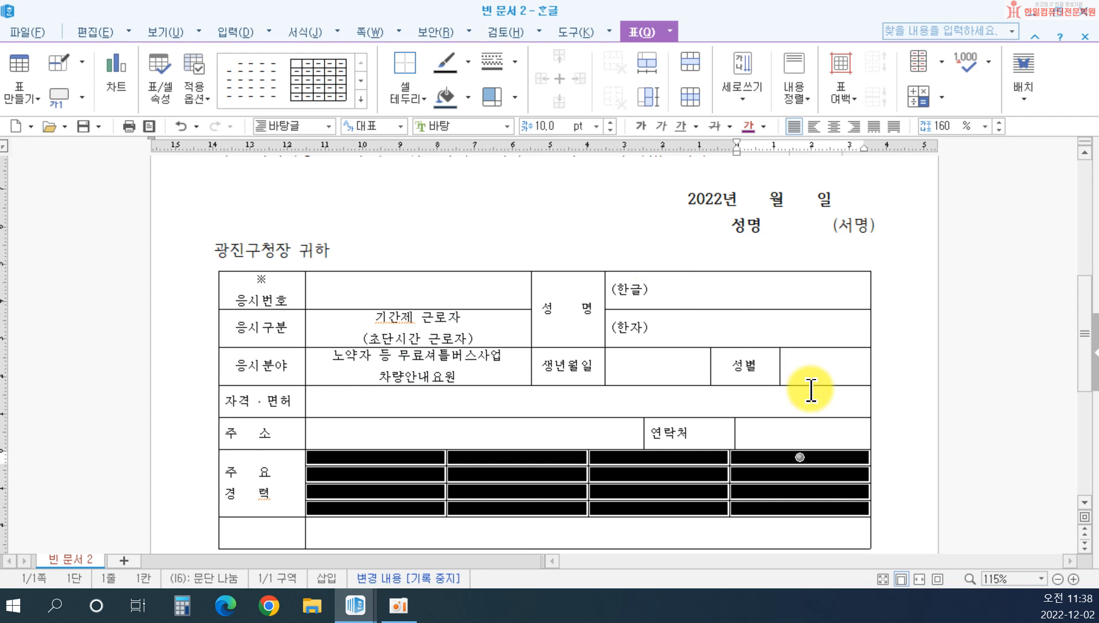
Enter the headings 기 간, 직 장 명, 직 위 and 담당업무 across the first row of the split career cells
click(414, 456)
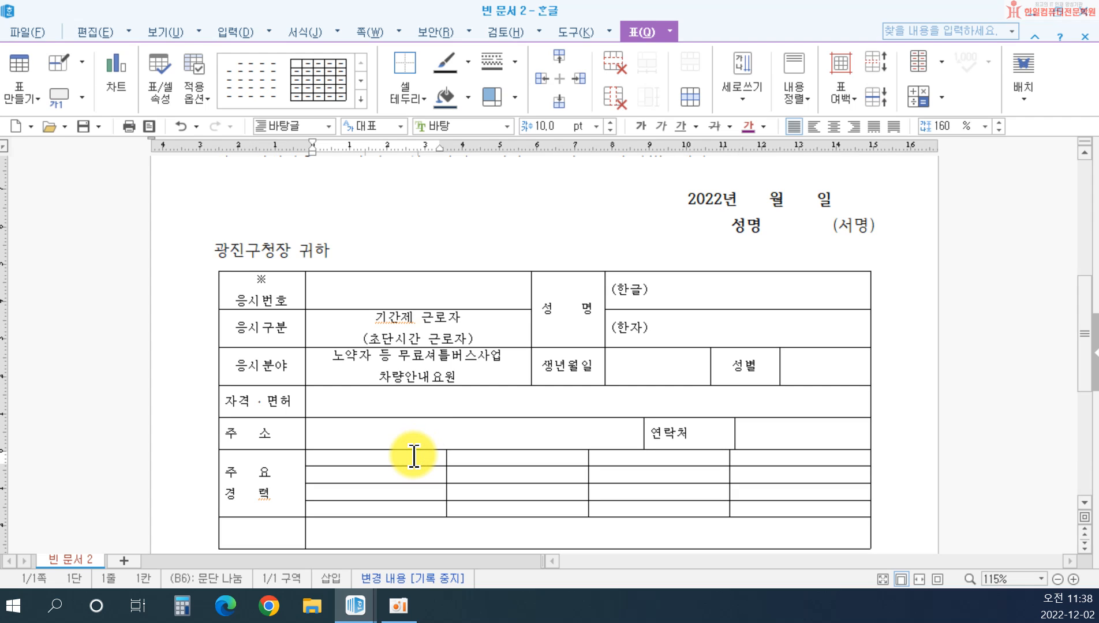
text(기  간)
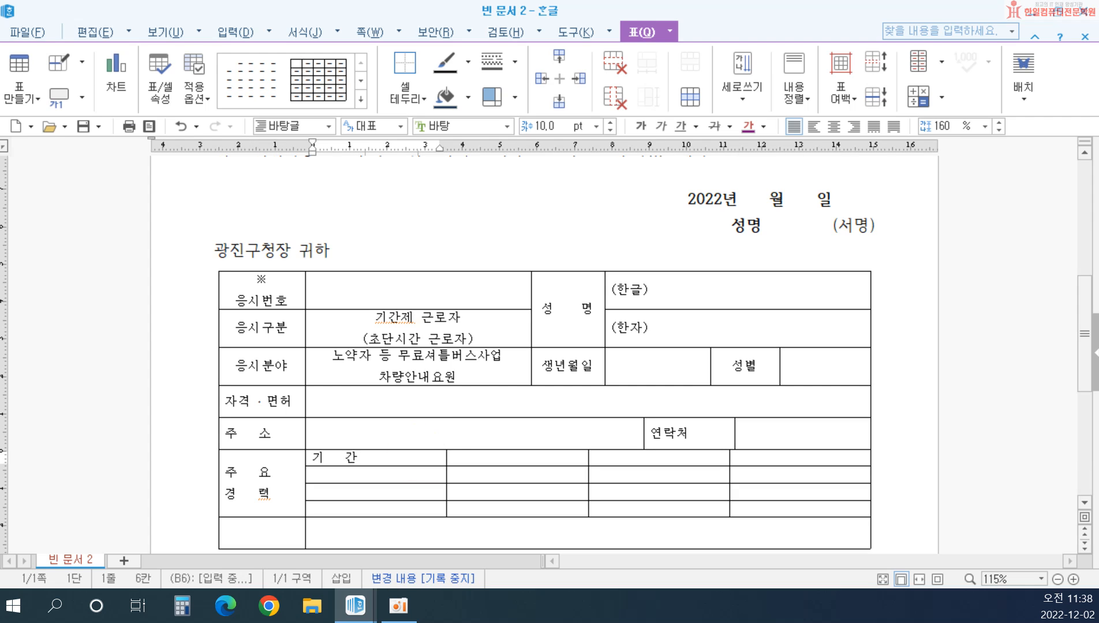
key(Tab)
text(직 장 명)
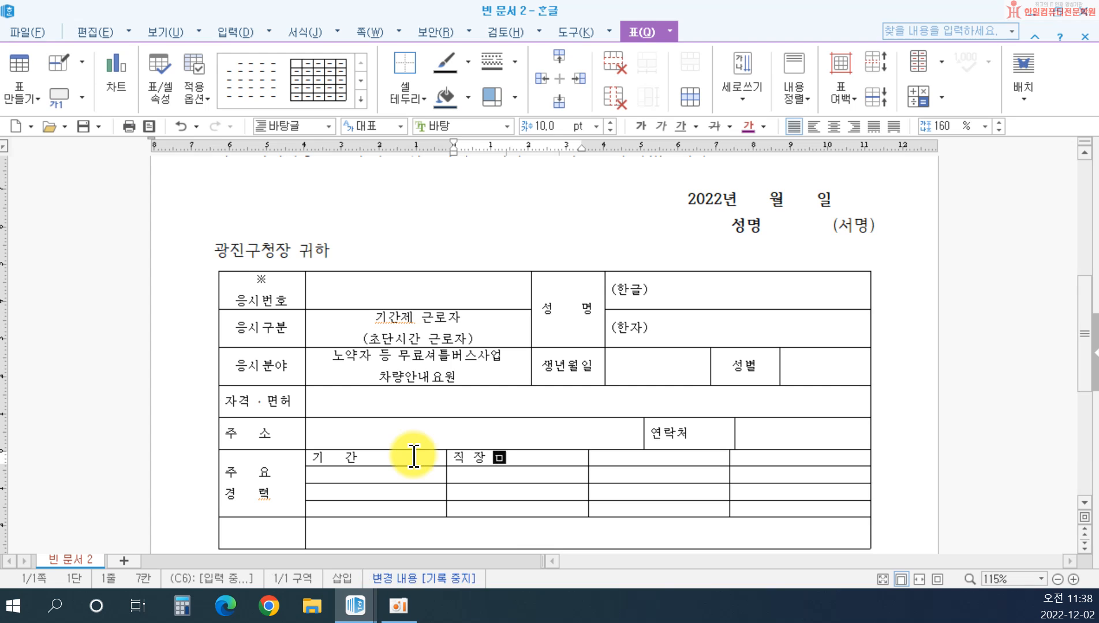
key(Tab)
text(직    위)
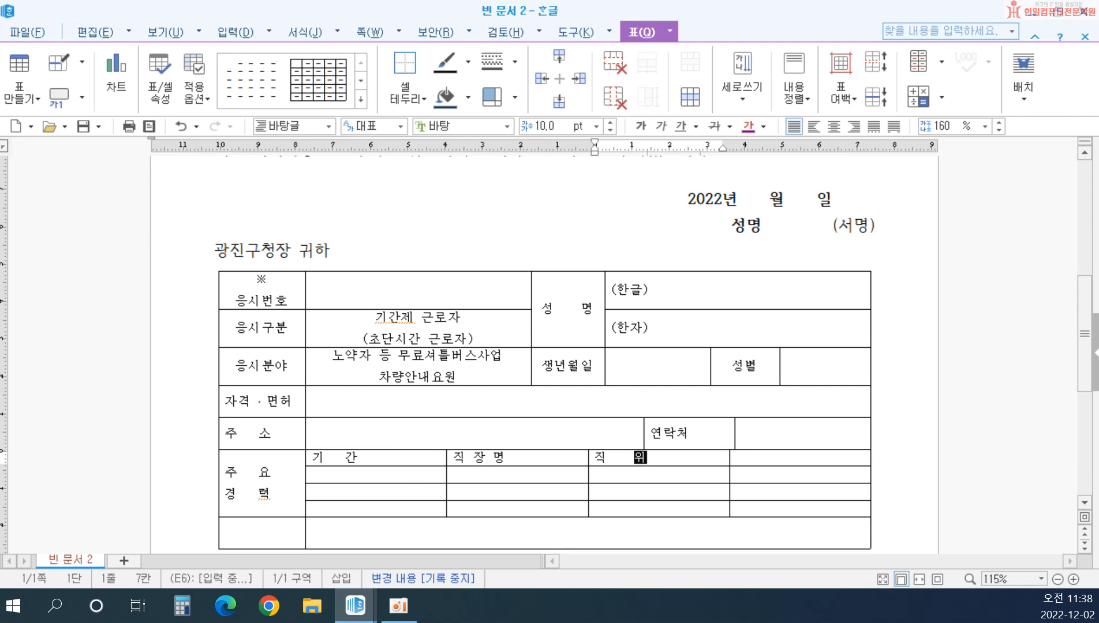
key(Tab)
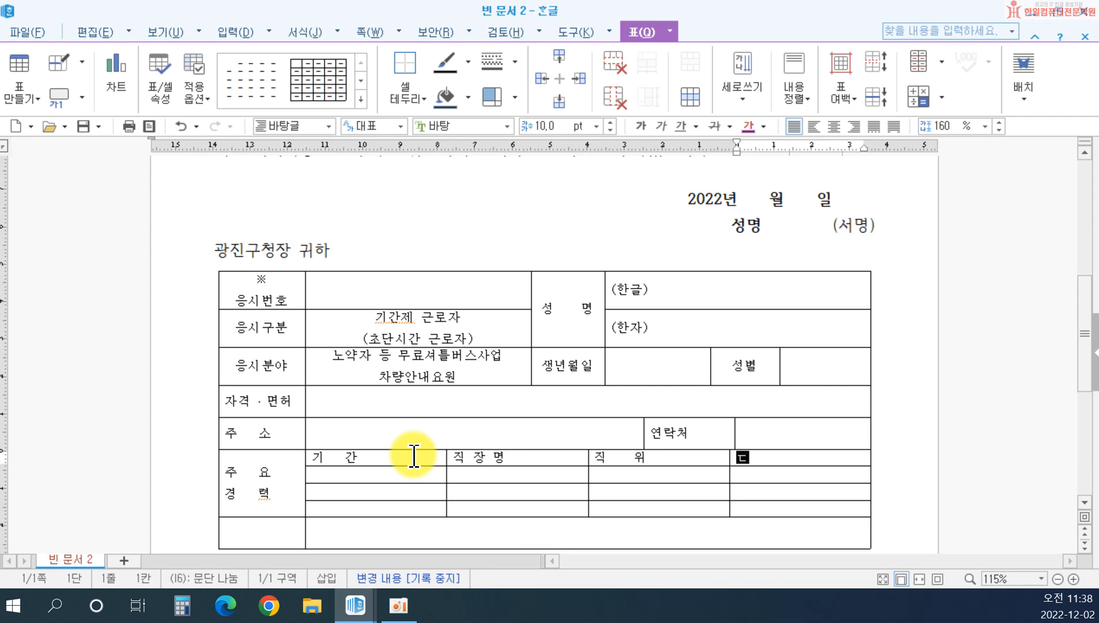
text(담당업무)
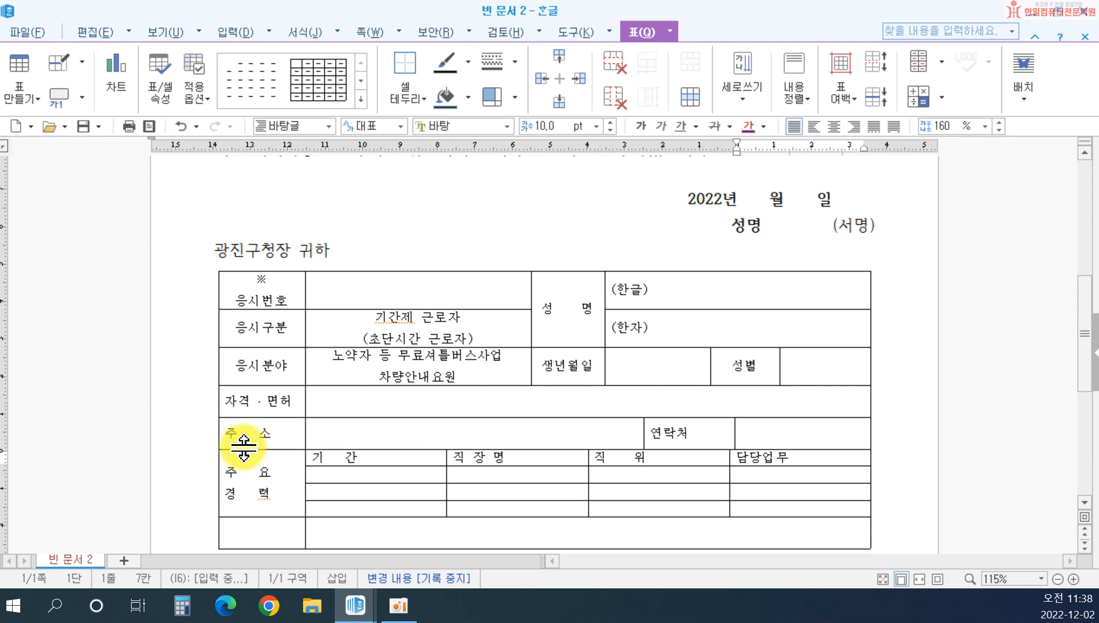
Center the text of the 자격 · 면허, 주 소 and 주 요 경 력 labels, the four career headings and the 연락처 cell
drag(270, 407, 263, 484)
click(829, 127)
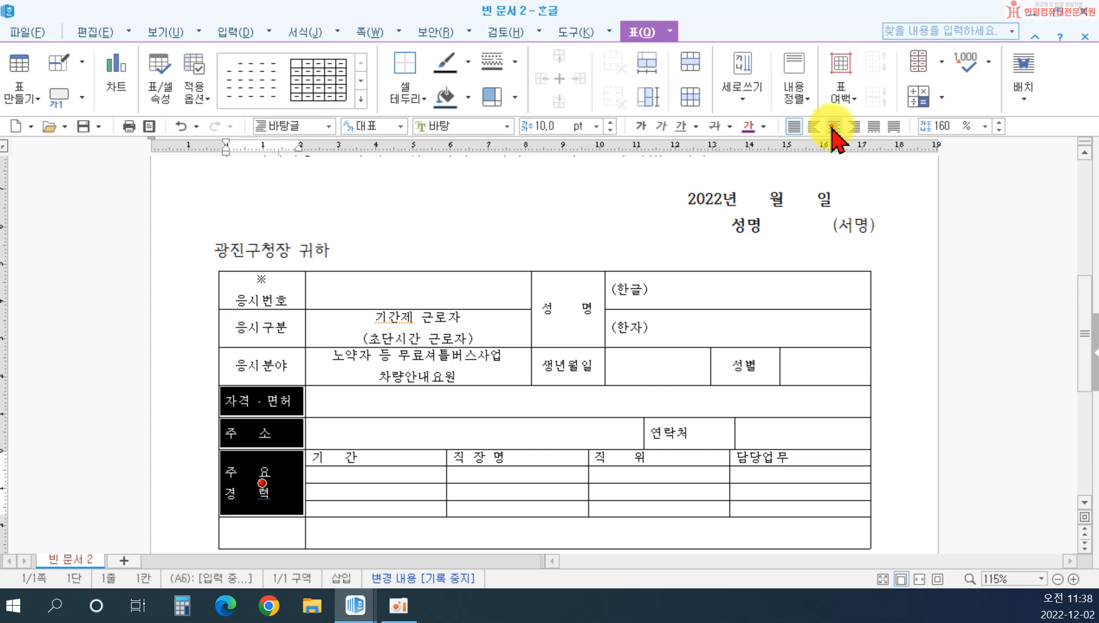
drag(342, 457, 771, 461)
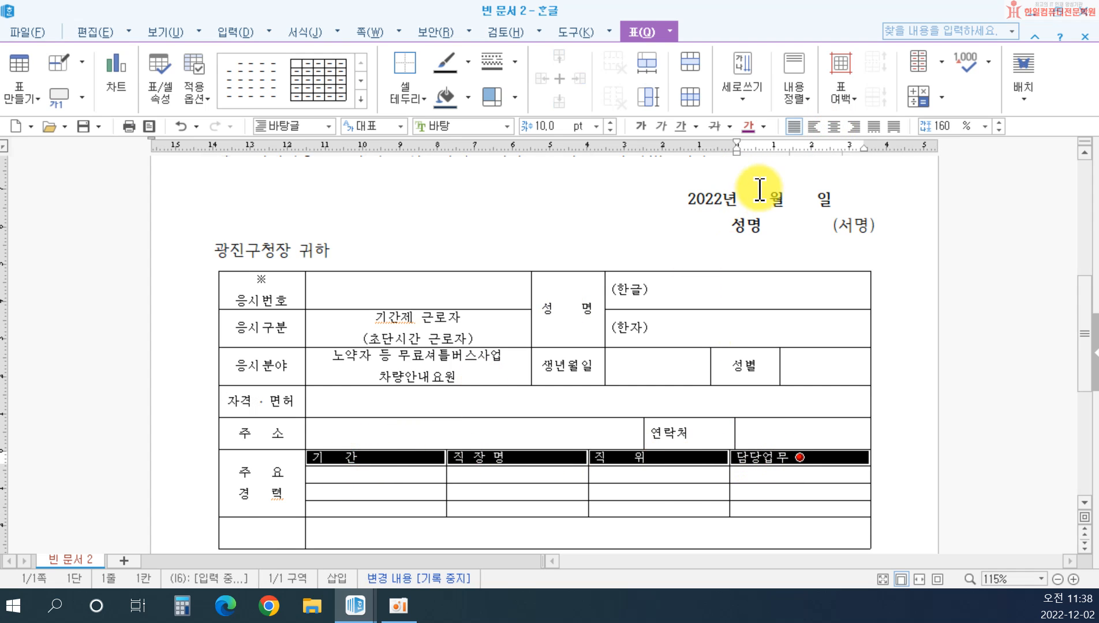
click(832, 127)
click(664, 434)
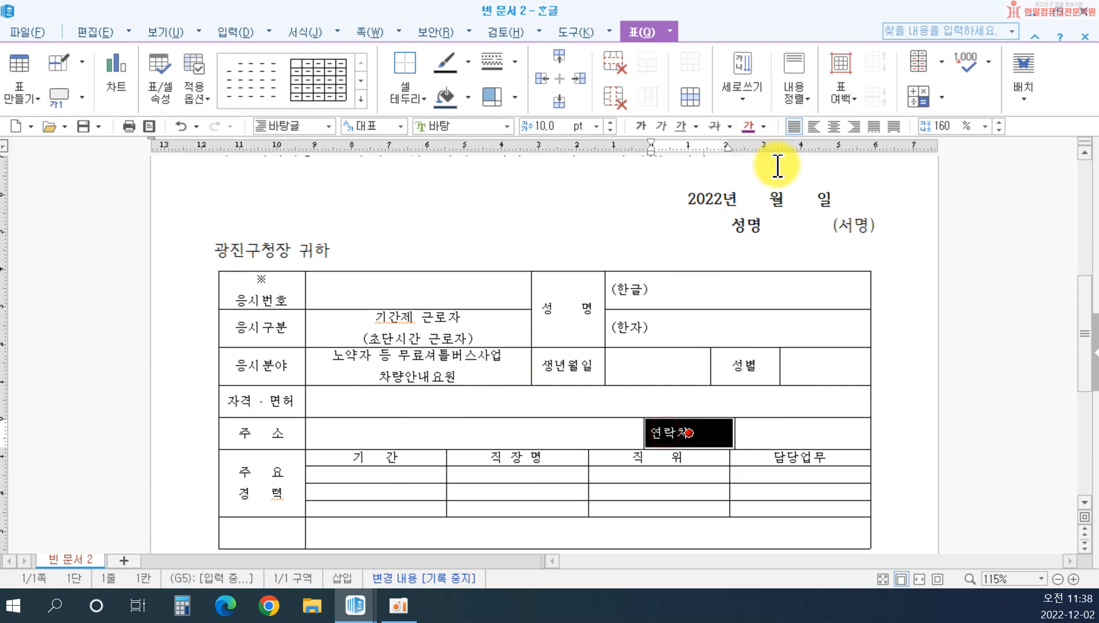
click(834, 127)
Label the last row of the table 첨부서류
click(254, 531)
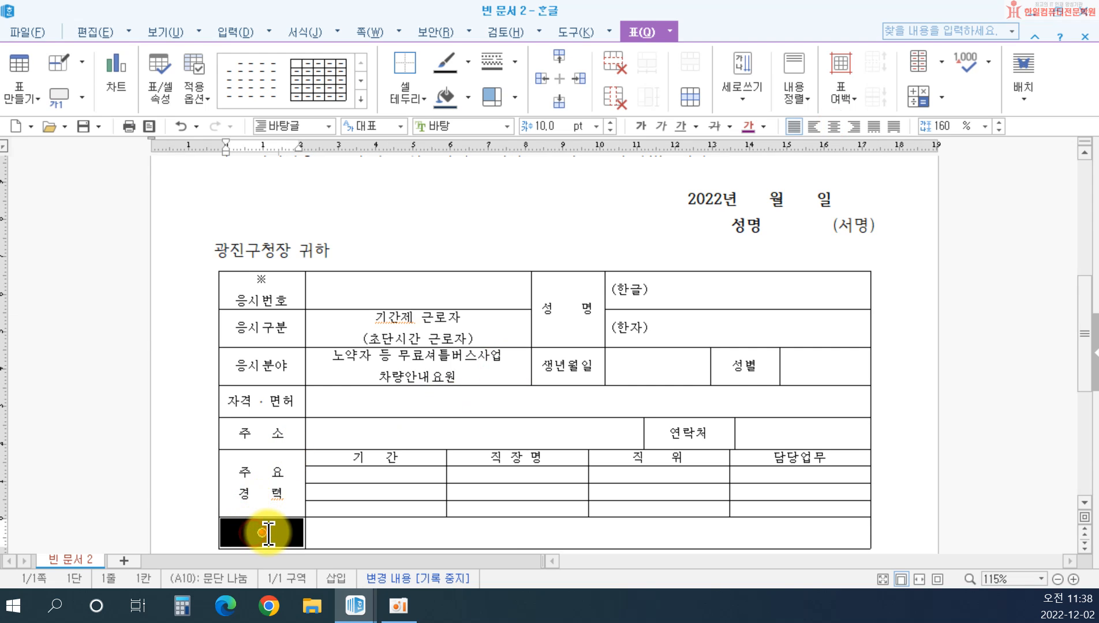
click(268, 532)
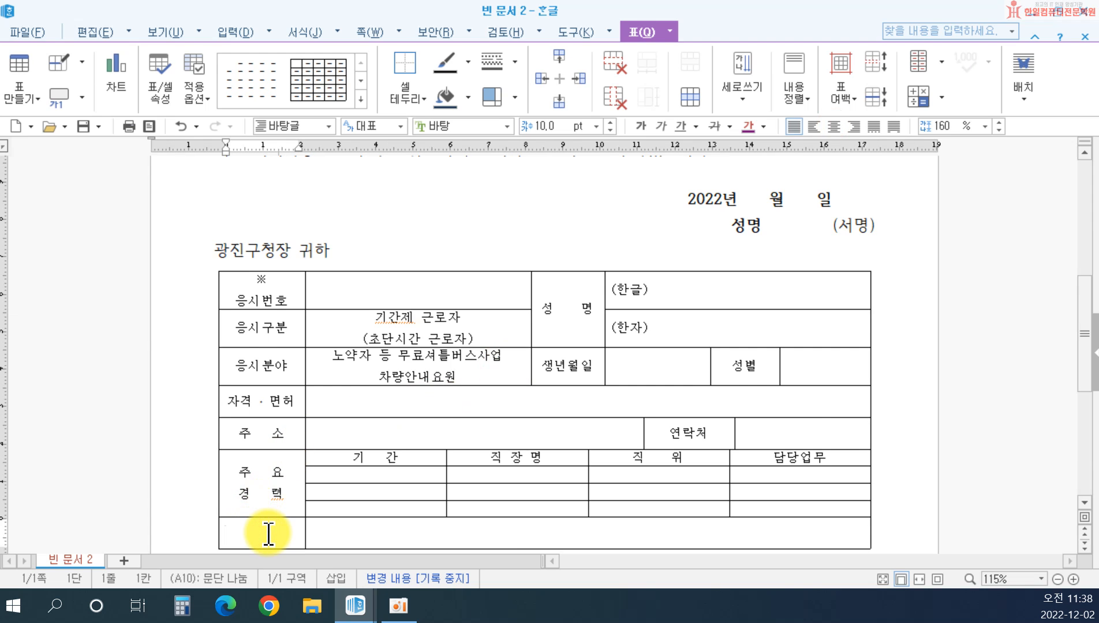
text(첨부서류)
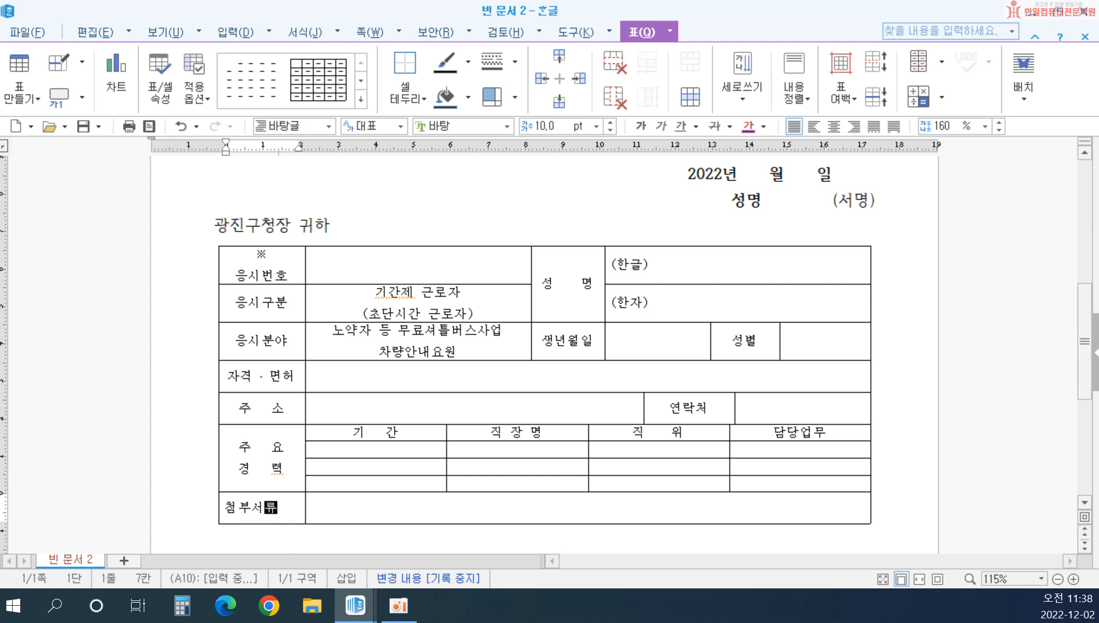
key(Tab)
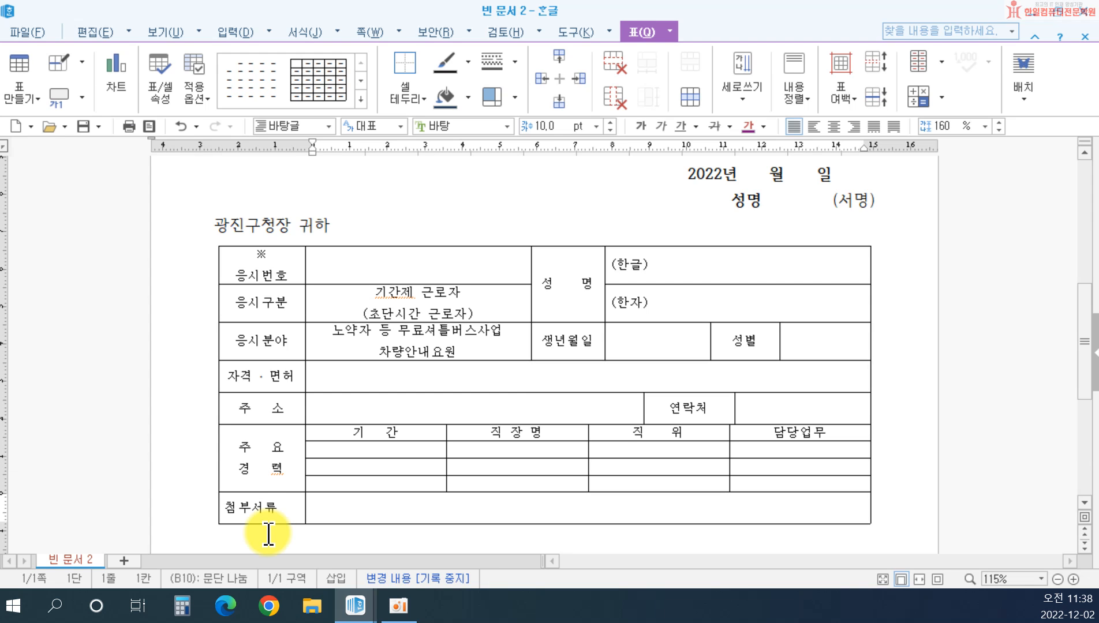
Begin the attachment list beside 첨부서류 with 이력서( ), 자기소개서( ), leaving blank space inside the parentheses
text(이력서)
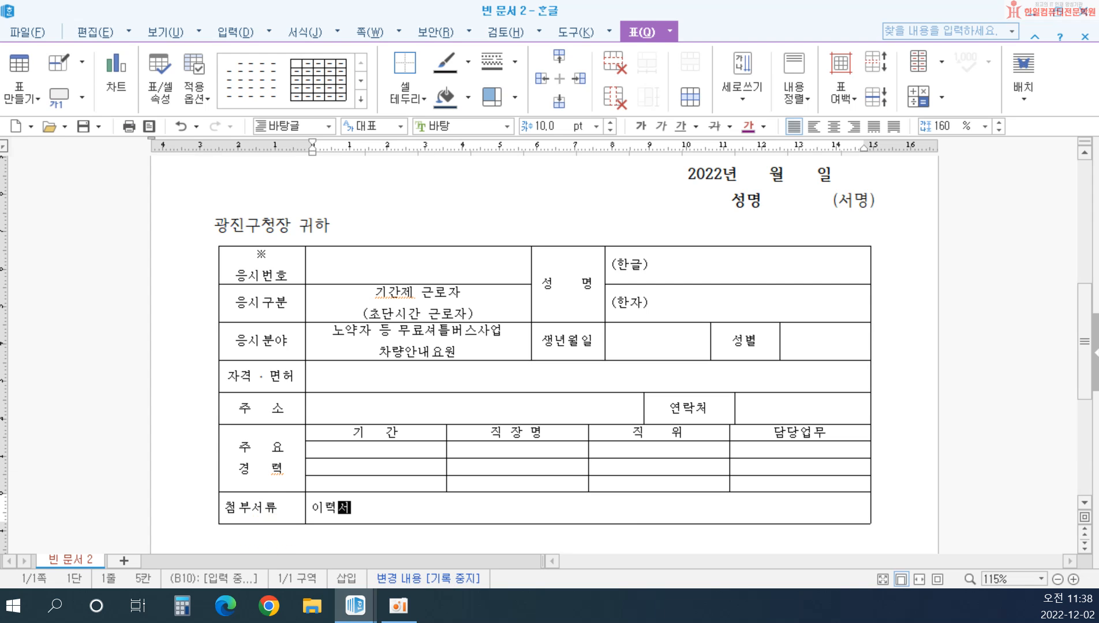
text((  ), )
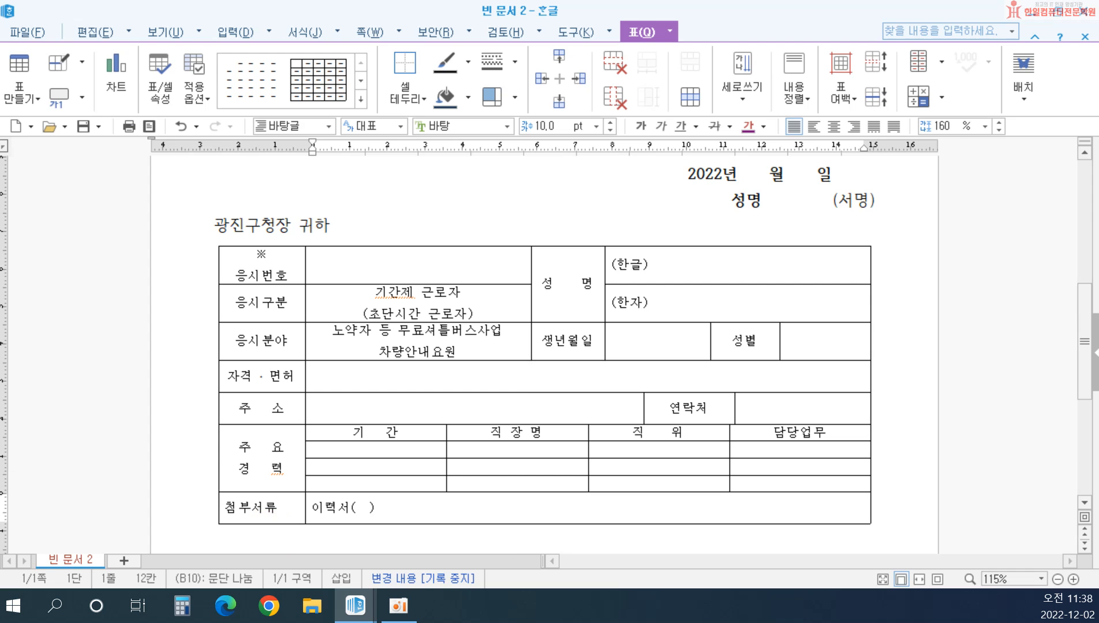
text(자기소개서)
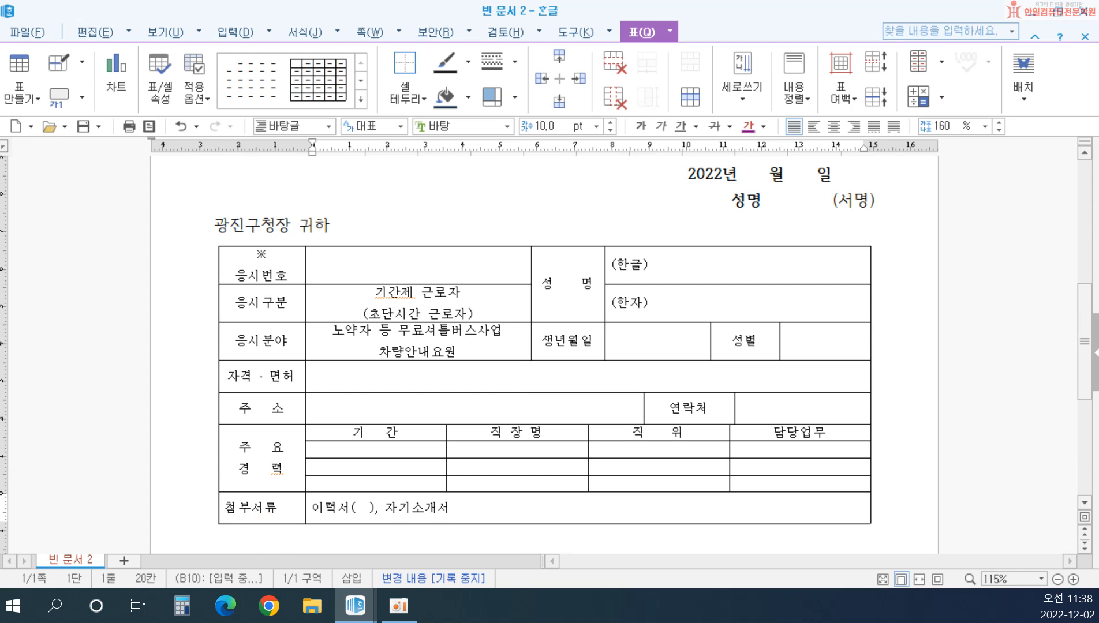
text((  ),)
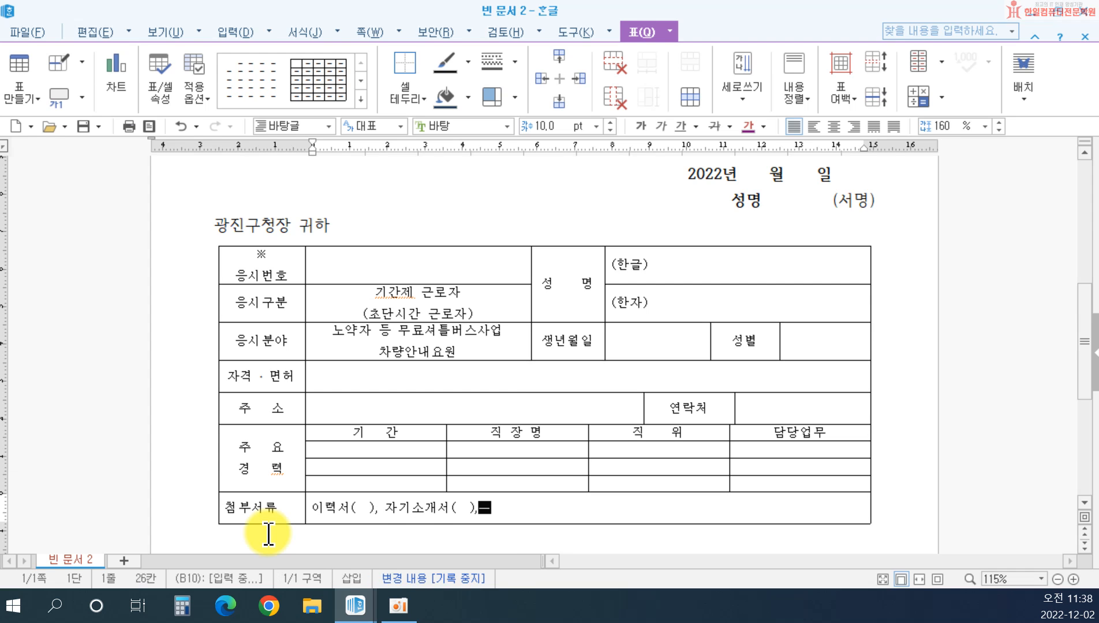
Add 개인정보 제공 동의서( ), to the attachment list, correcting mistyped characters
text( 개이)
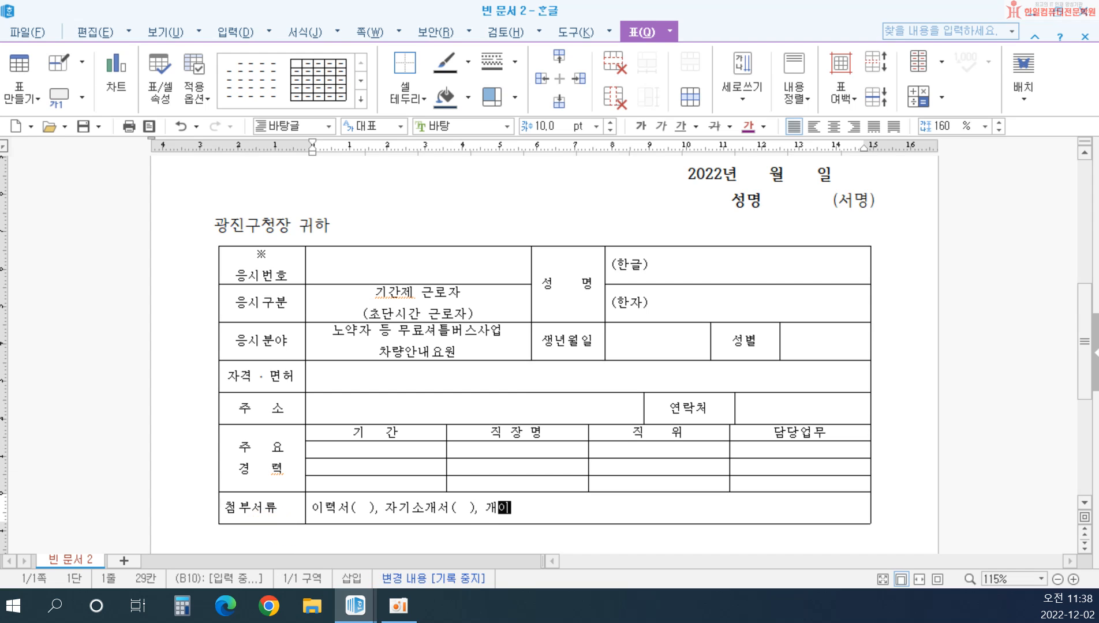
key(BackSpace)
key(BackSpace)
text(인저)
key(BackSpace)
key(BackSpace)
key(BackSpace)
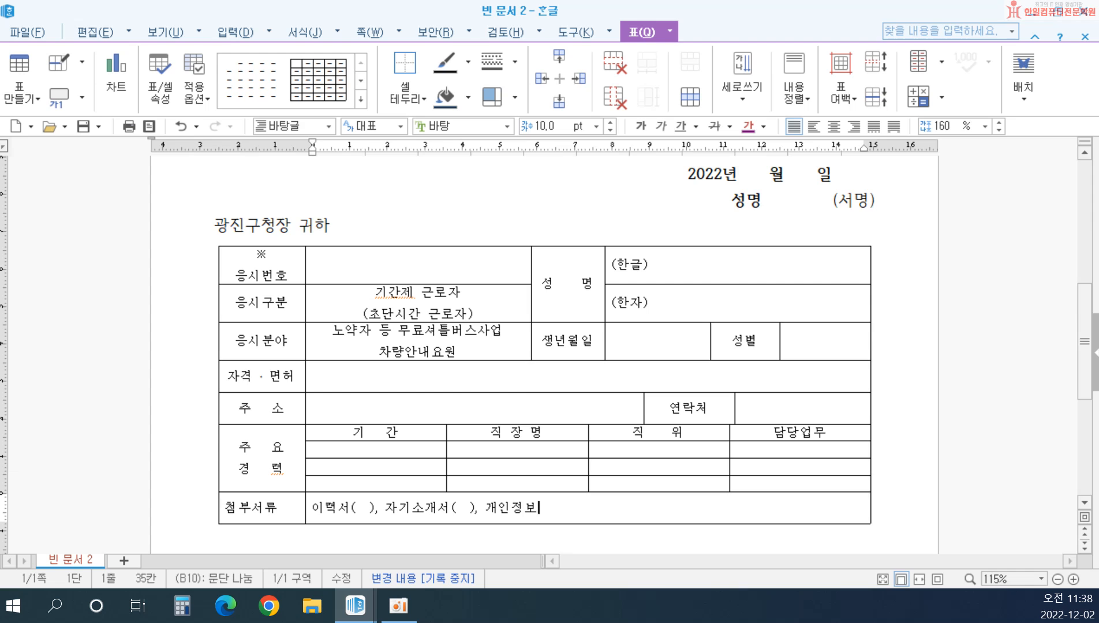
text(보 제공 )
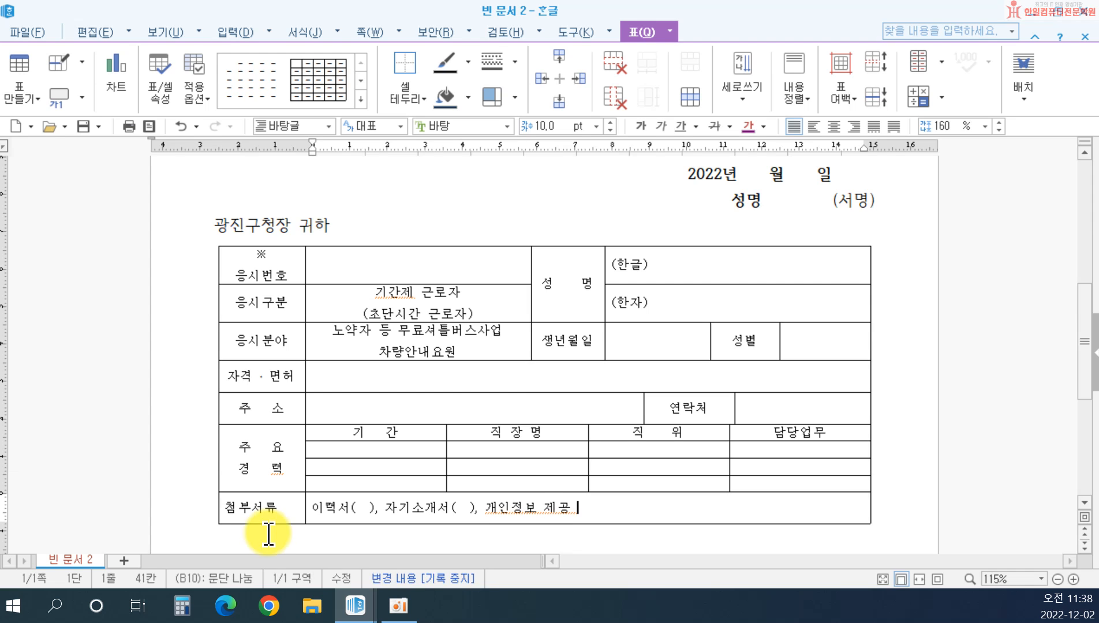
text(동으의서(  ),)
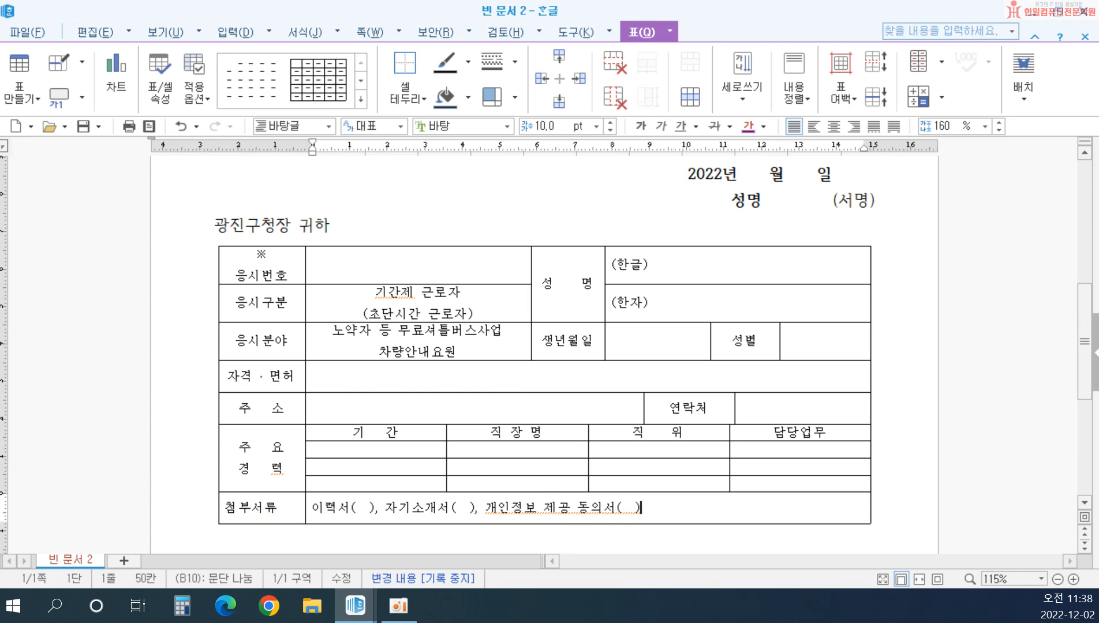
Finish the attachment list with 관련 자격증 등 기타( )
text( 과련 자격)
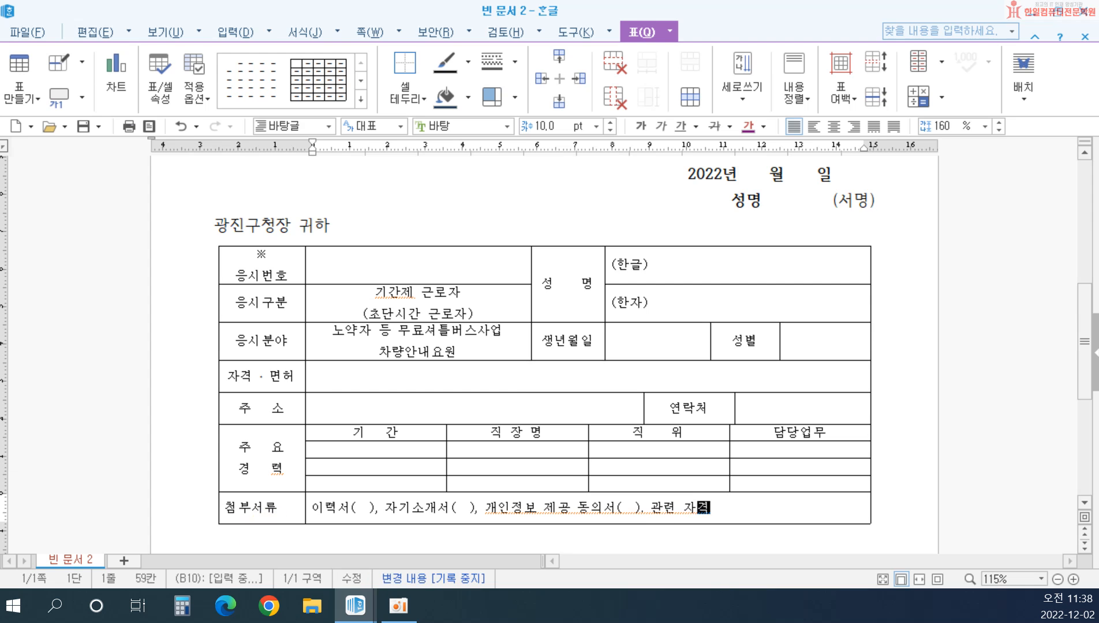
text(증 등 길)
text(타()
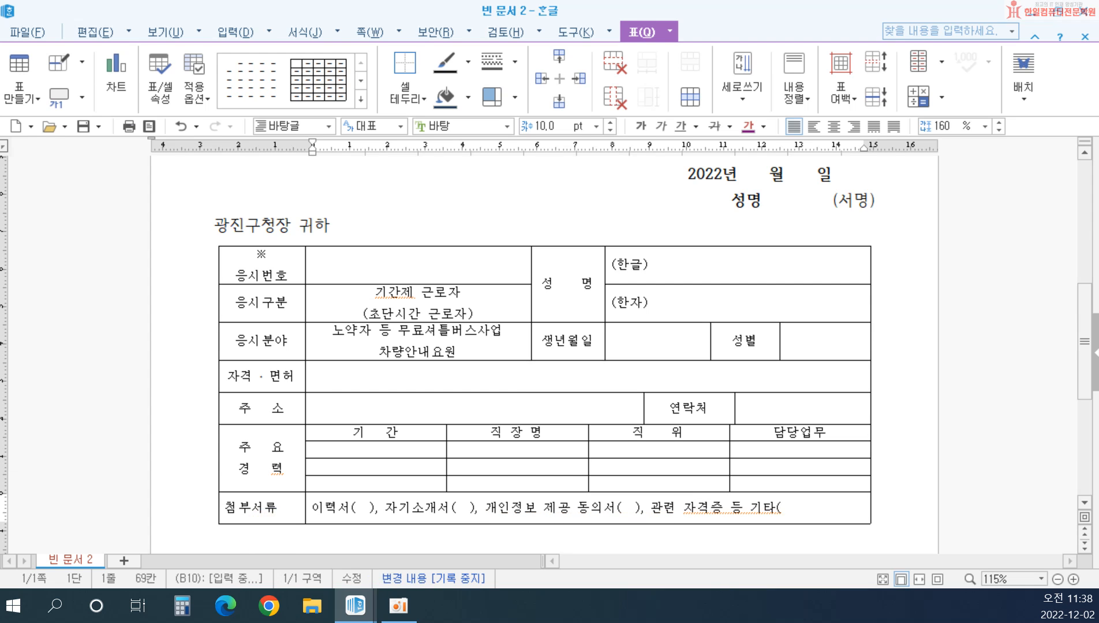
text(  0)
key(BackSpace)
text())
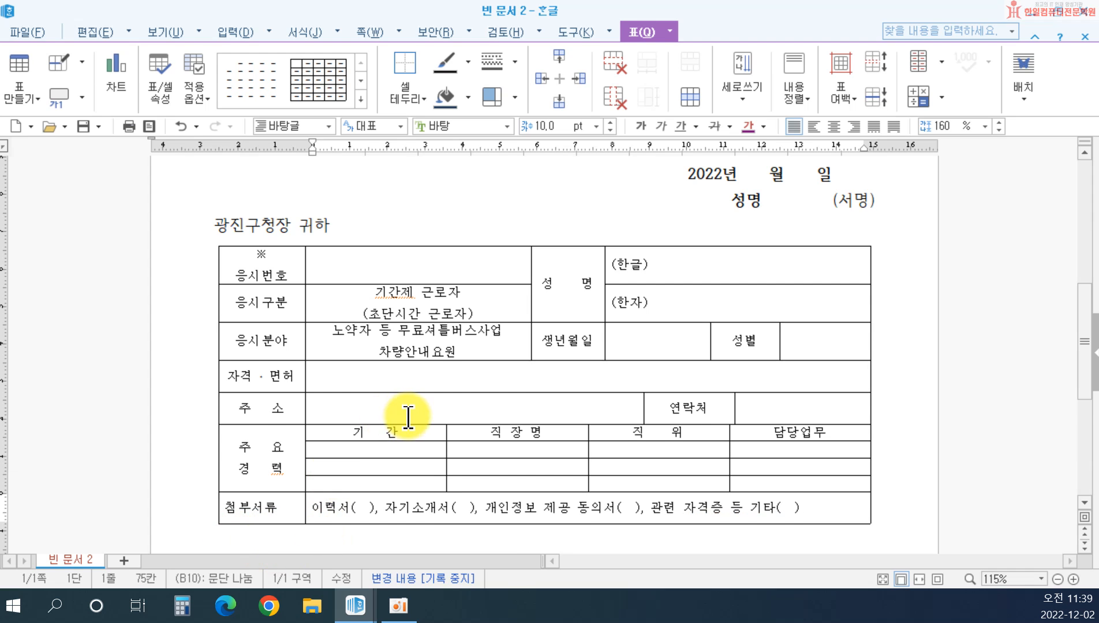
Center the text of the attachment list and of the 첨부서류 label
scroll(404, 412, down, 2)
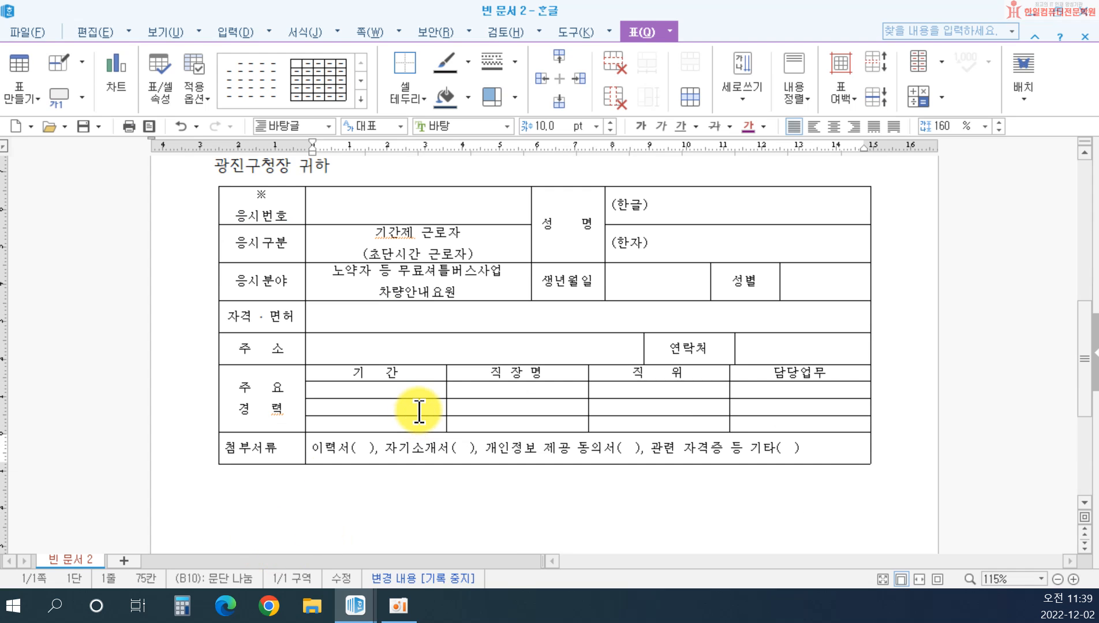
click(833, 125)
click(281, 447)
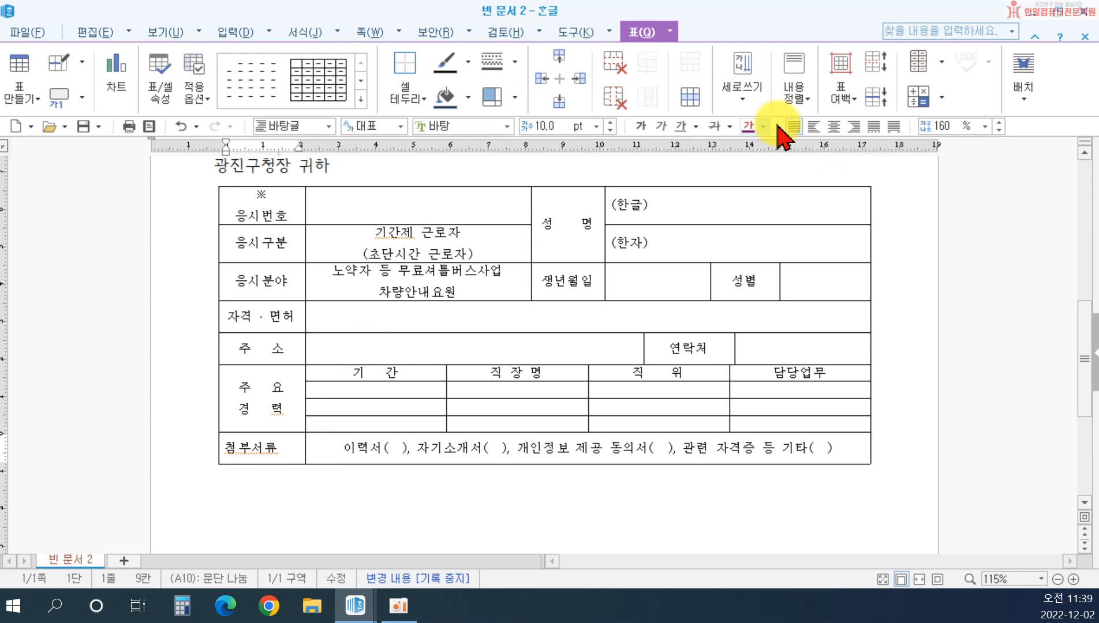
click(833, 126)
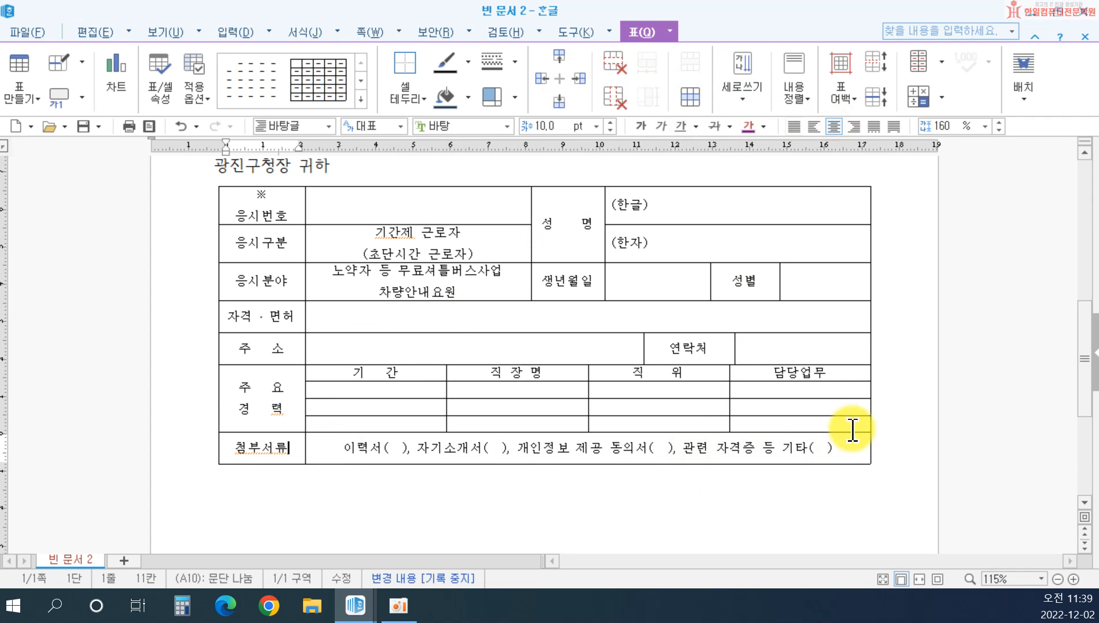
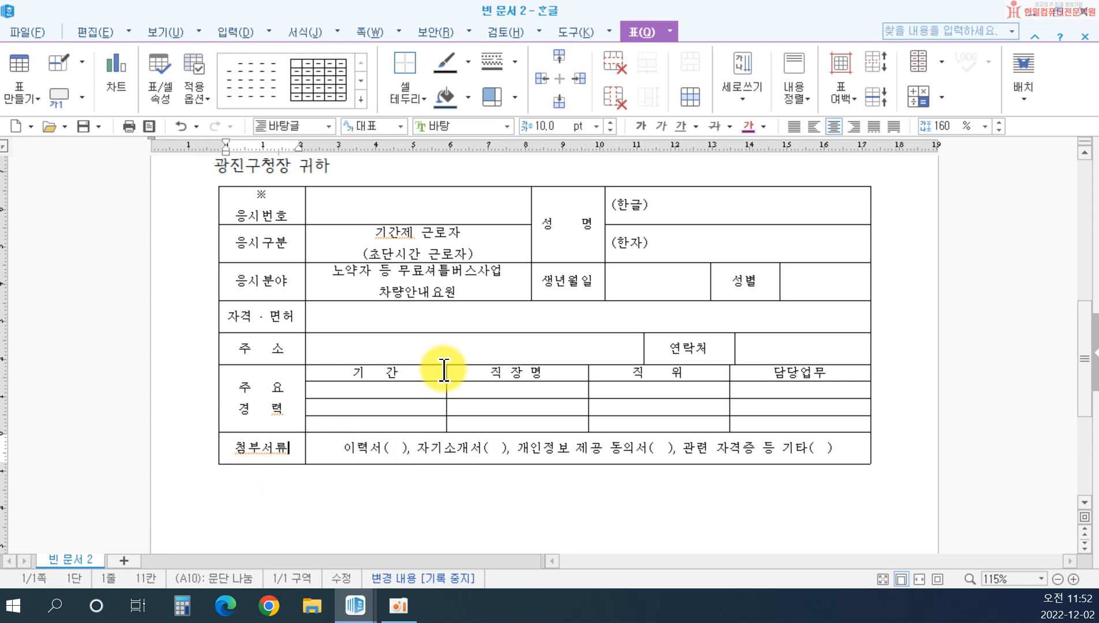
key(ctrl+Return)
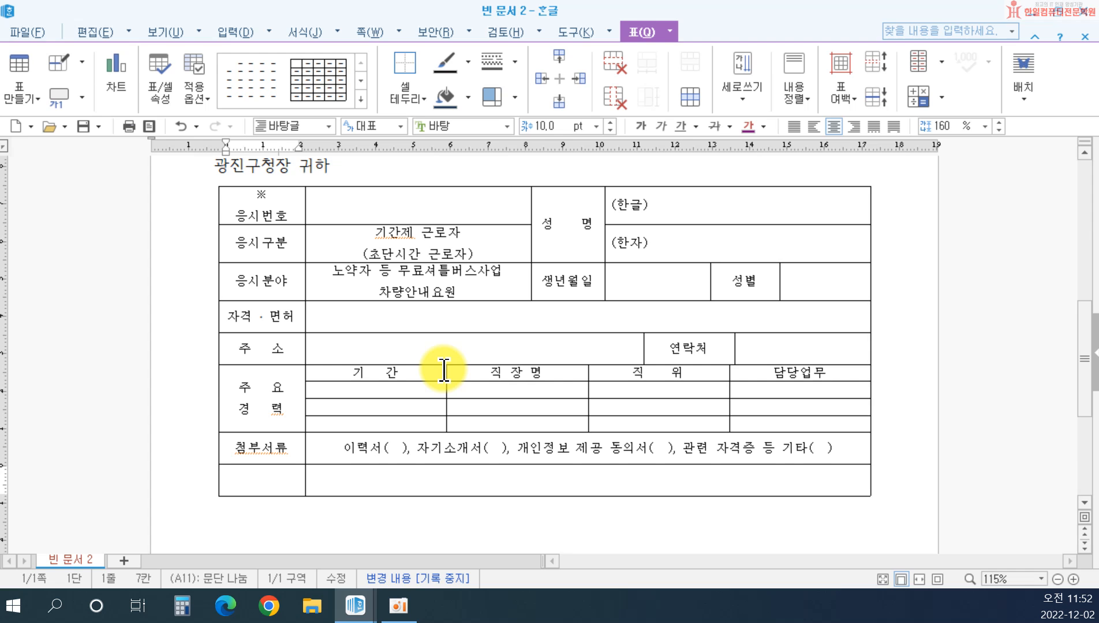
key(ctrl+Return)
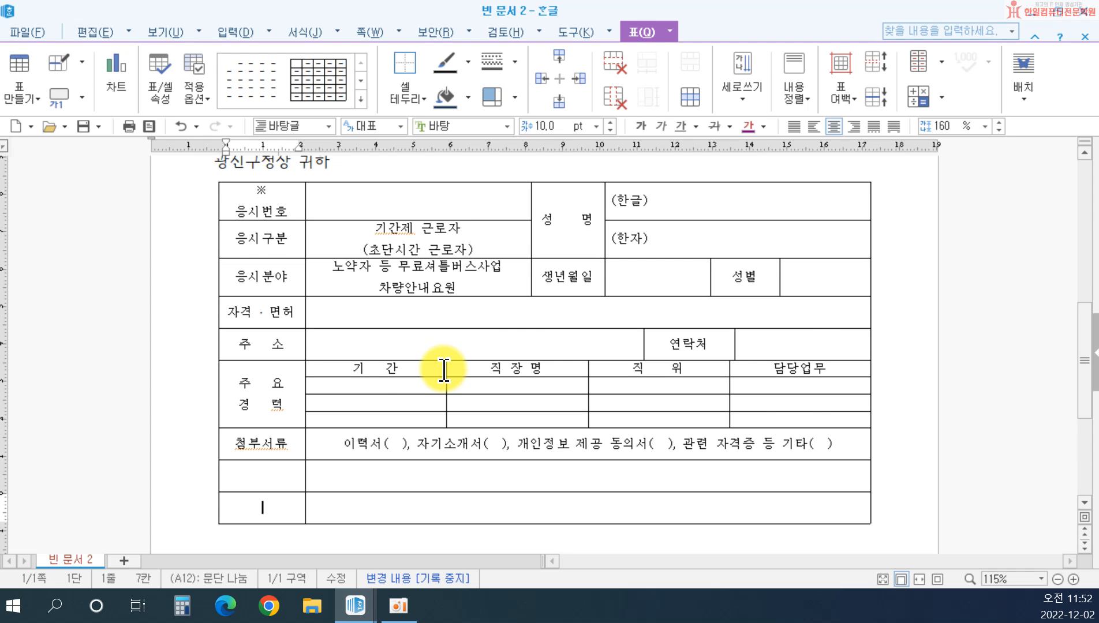
key(ctrl+Return)
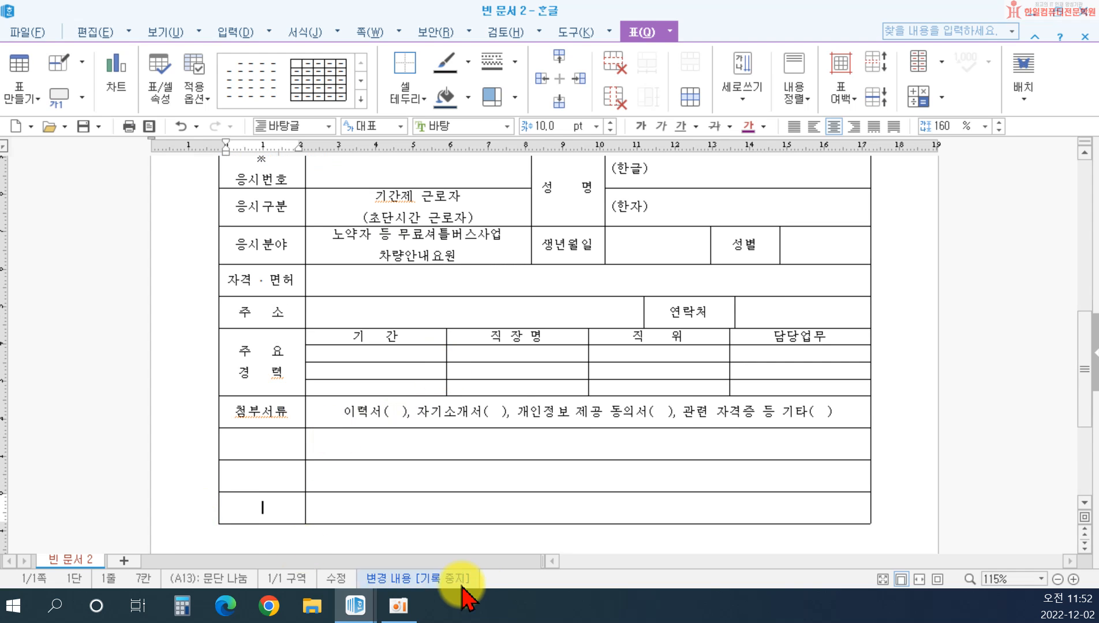
scroll(470, 451, down, 3)
key(ctrl+Return)
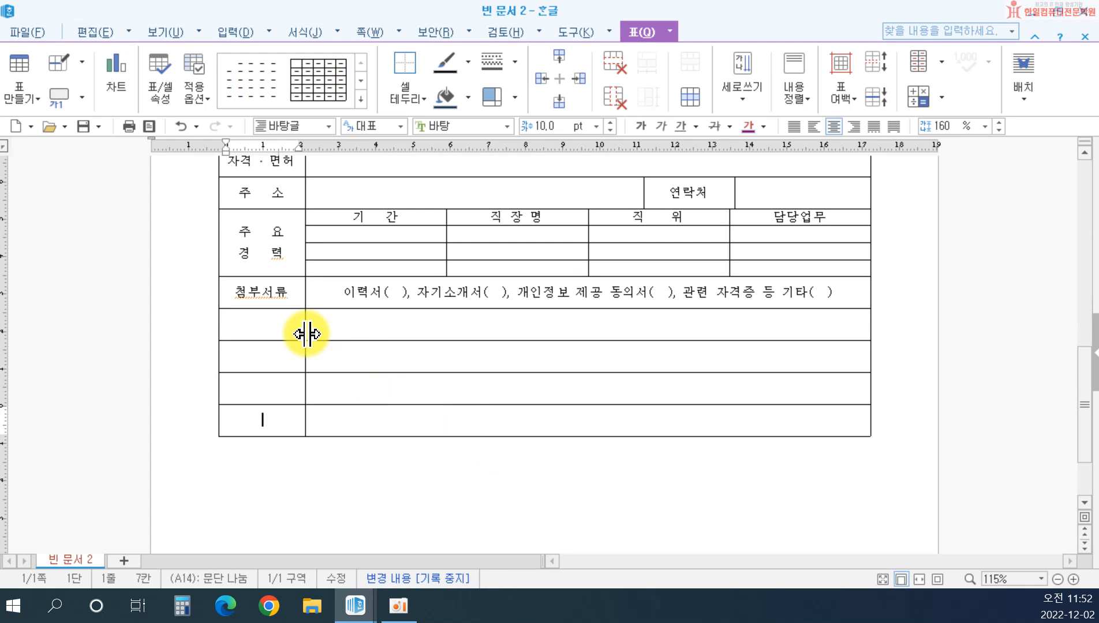
drag(297, 325, 388, 343)
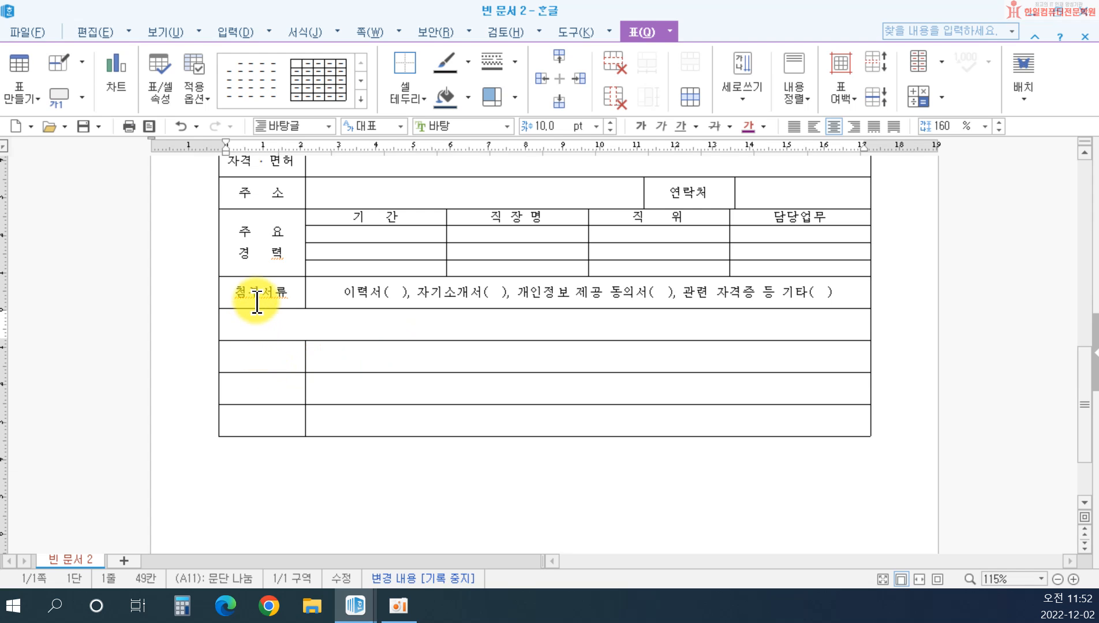
key(ctrl+z)
key(ctrl+z)
key(ctrl+z)
key(ctrl+z)
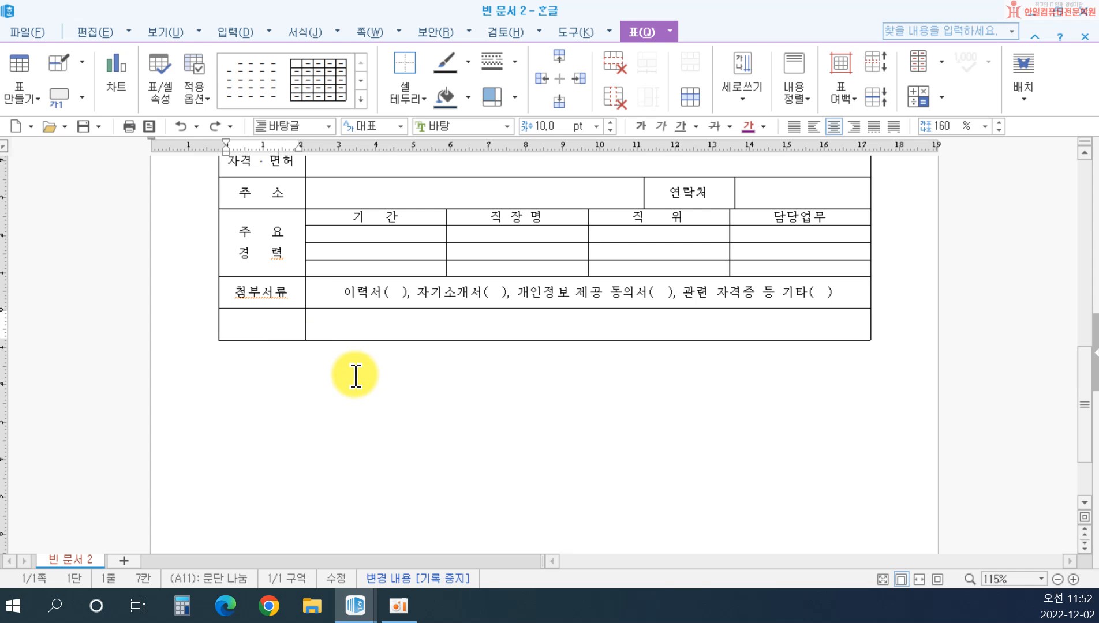
Add five blank rows below the 첨부서류 row
click(269, 296)
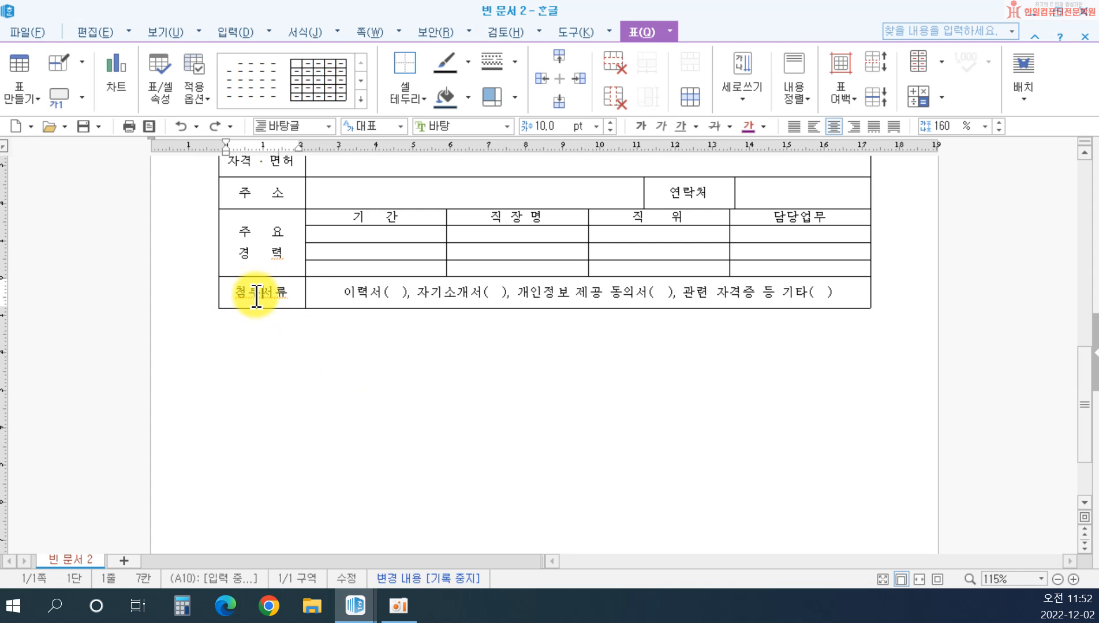
click(326, 296)
click(265, 291)
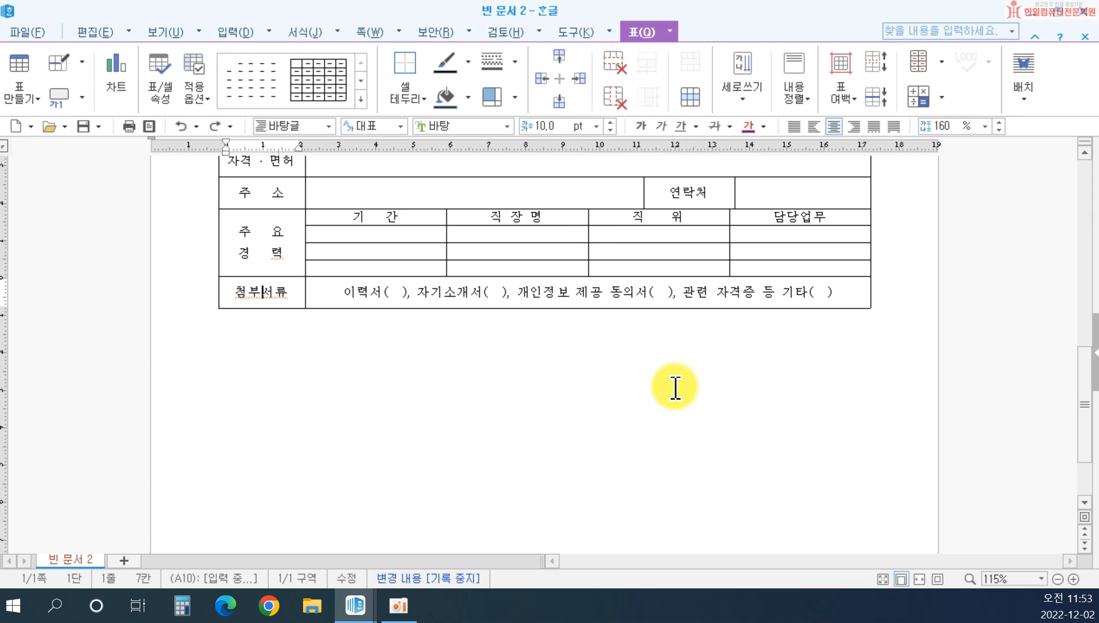
key(ctrl+Return)
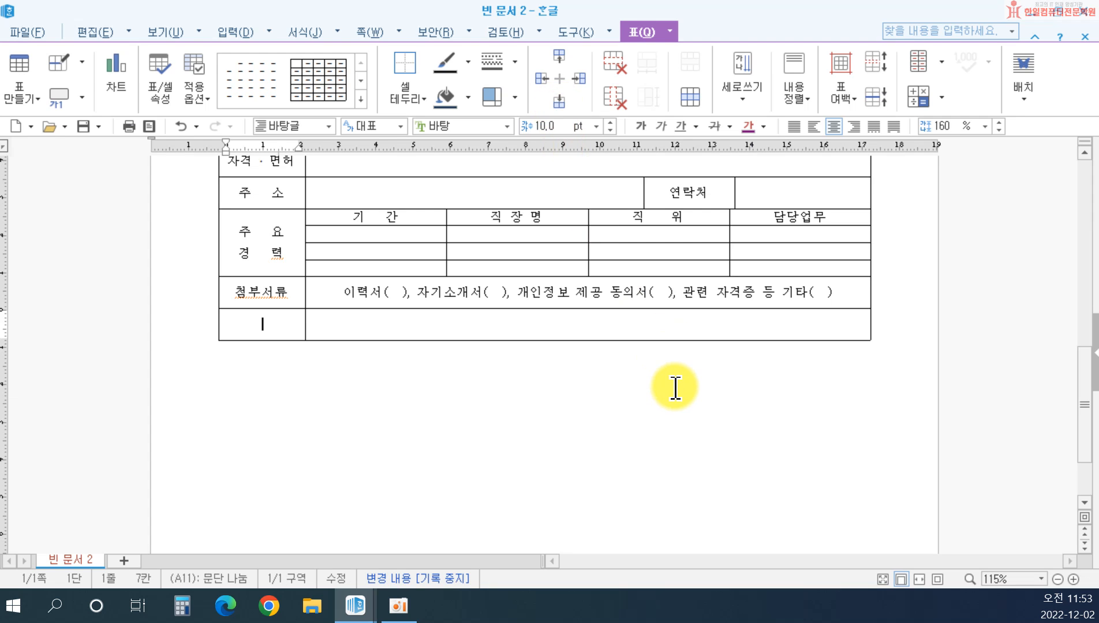
key(ctrl+Return)
key(ctrl+Return)
key(ctrl+Return)
key(ctrl+Return)
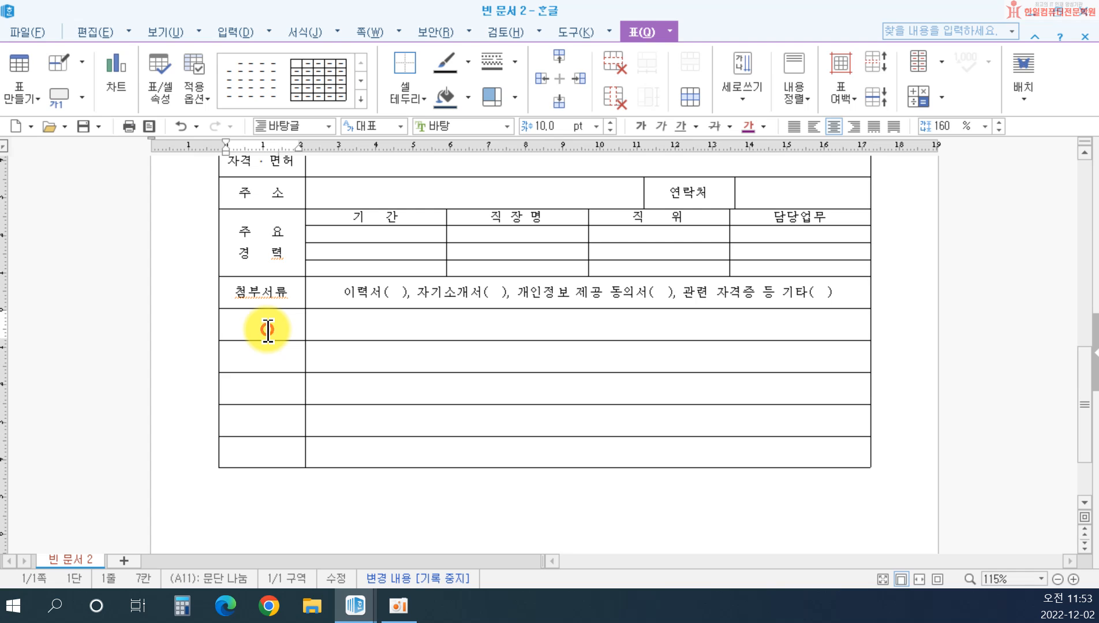
Merge the two cells in each of the first two new rows below 첨부서류
drag(268, 328, 351, 364)
key(m)
key(m)
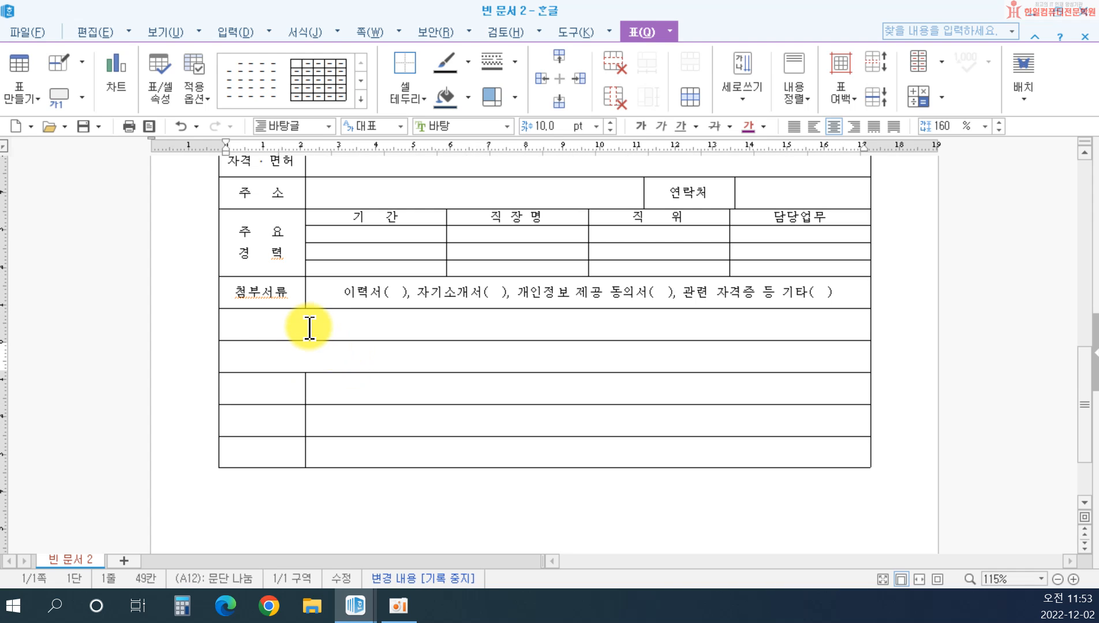
Enter the note ※ 응시번호는 공란으로 응시자가 기입하지 않습니다. in the first merged row below 첨부서류
click(288, 325)
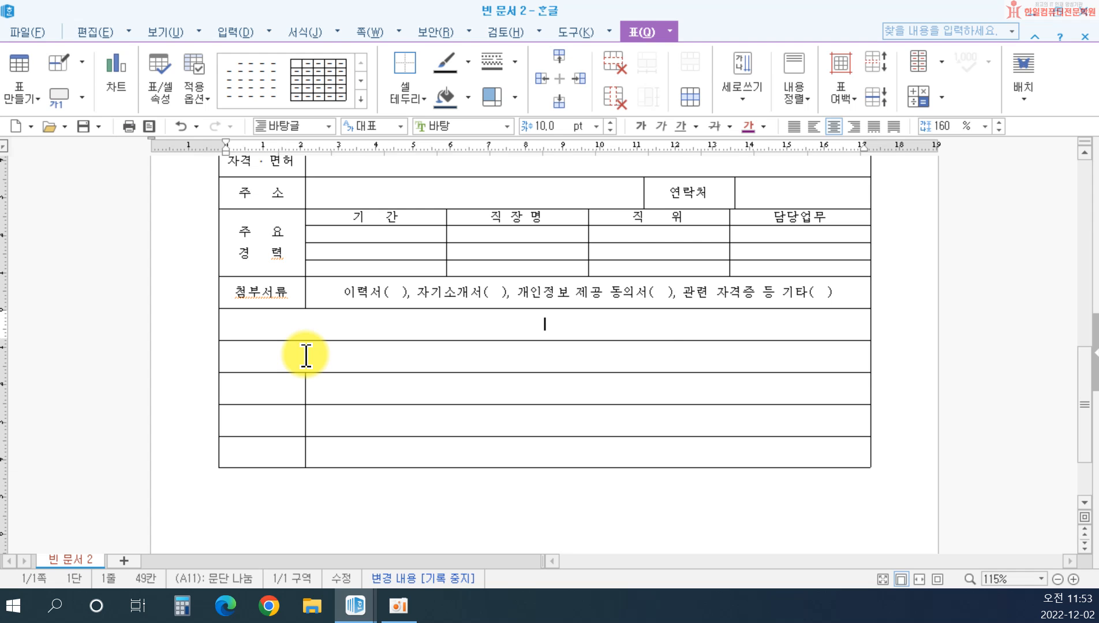
key(ctrl+F10)
click(584, 281)
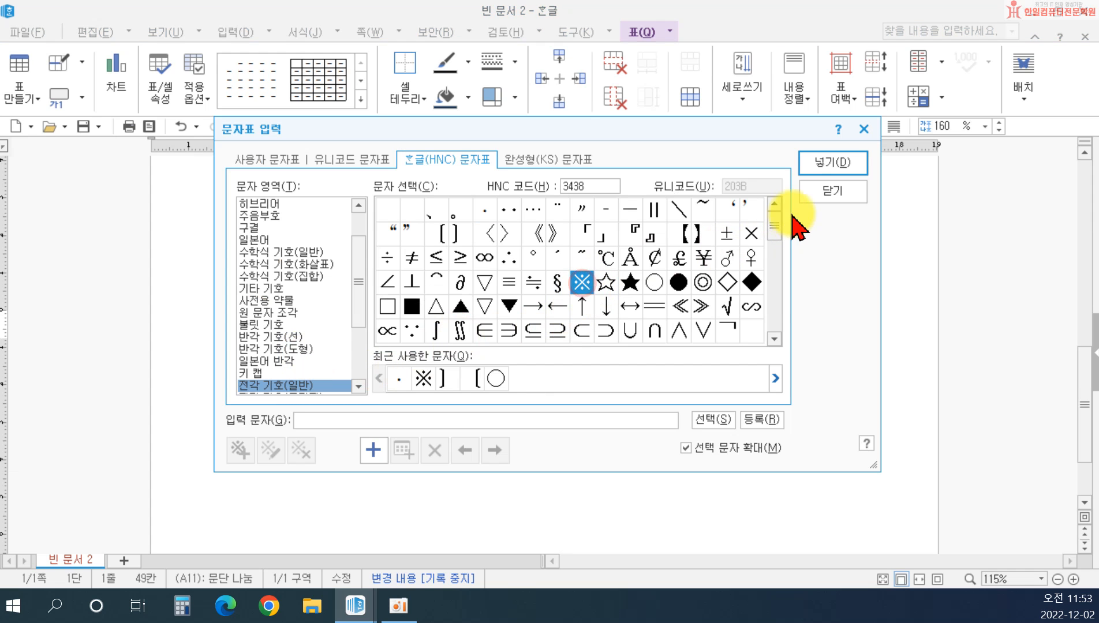
click(816, 163)
text(으)
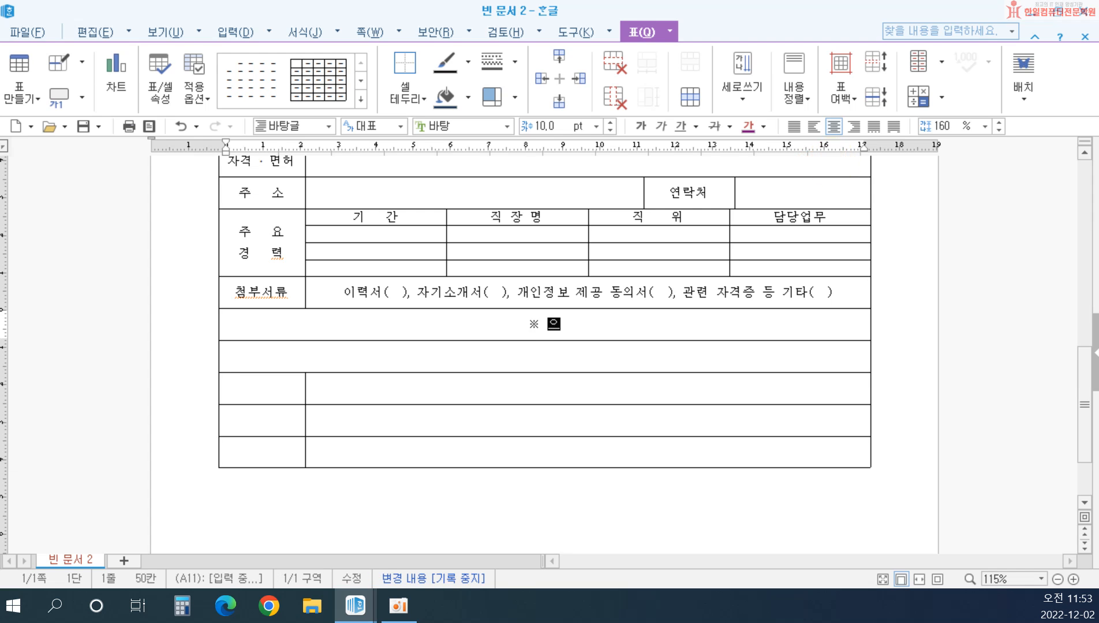
text(시번호는 공란으로 )
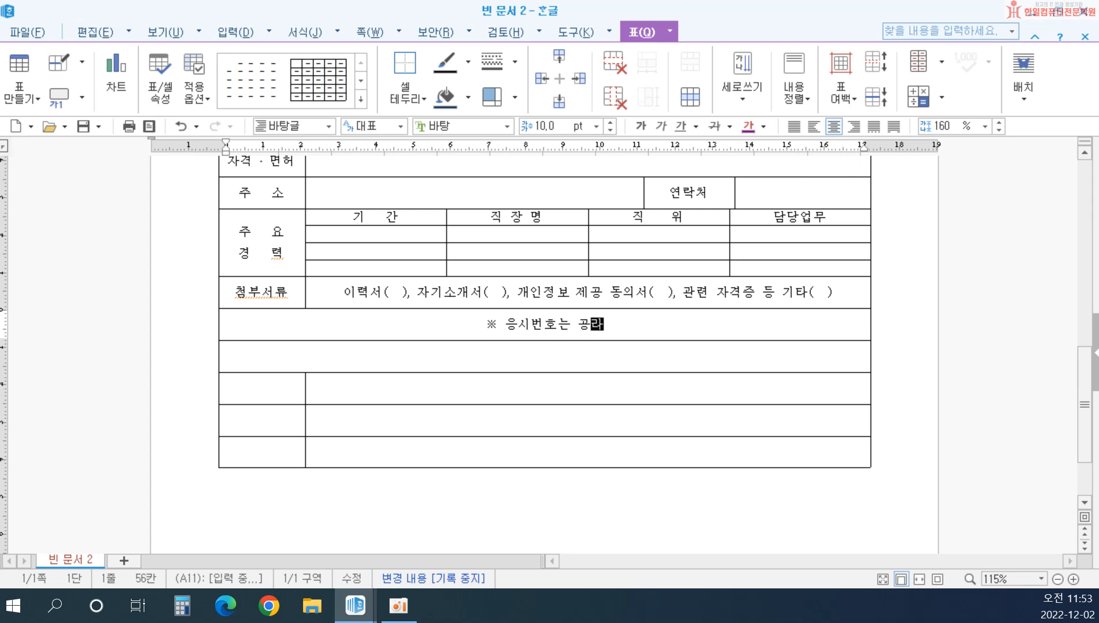
text(응시자가)
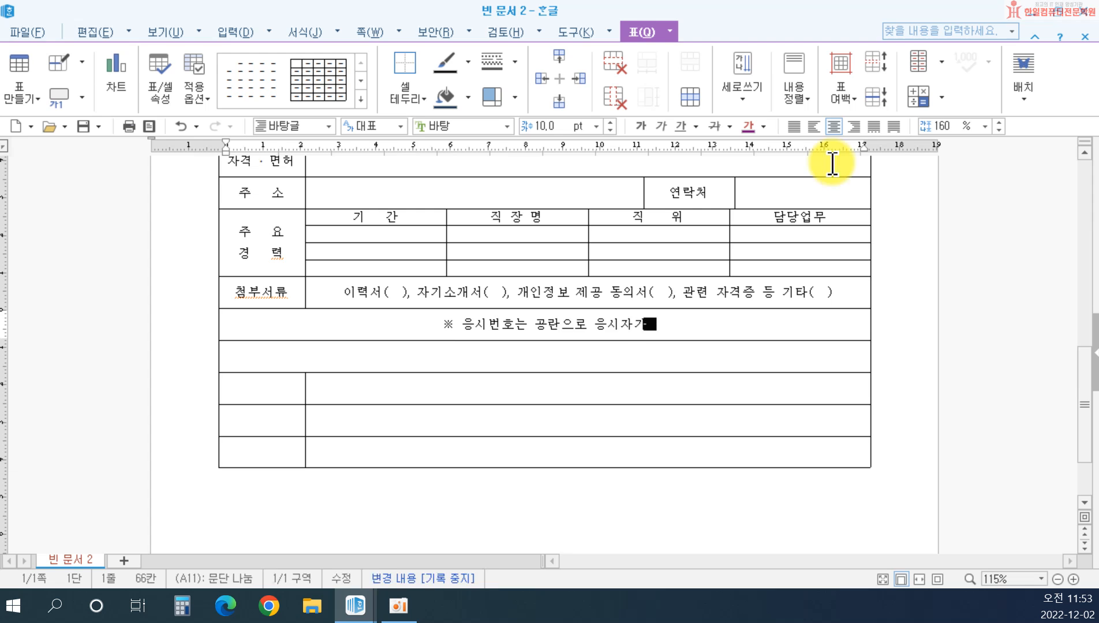
text( 기입하지 않)
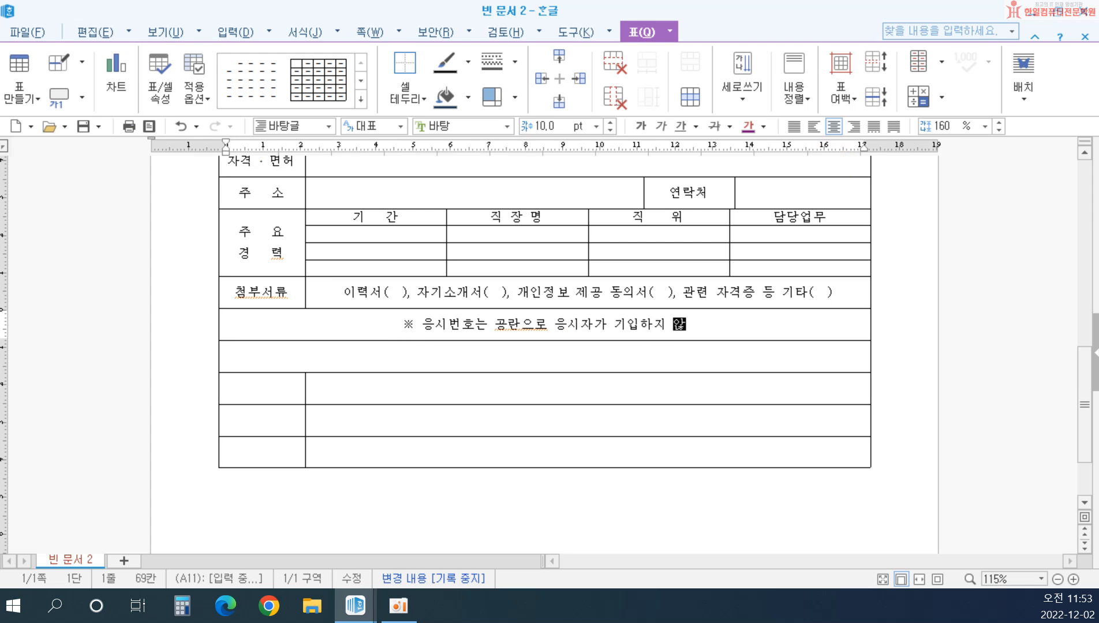
text(습니다.)
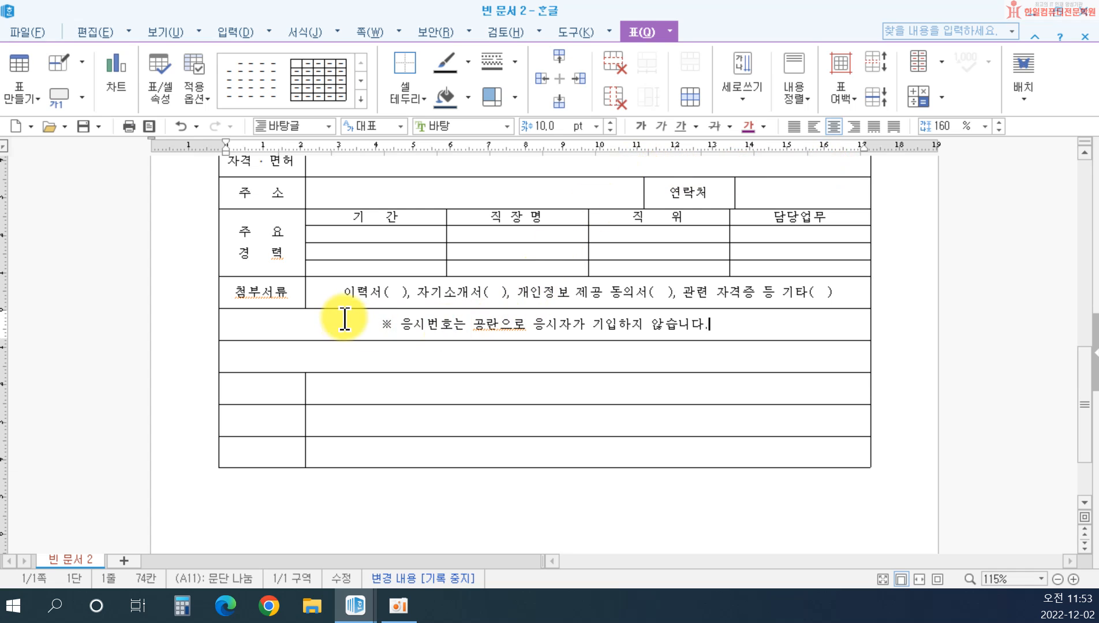
Remove the left and right borders of the two merged rows below 첨부서류
drag(327, 324, 369, 349)
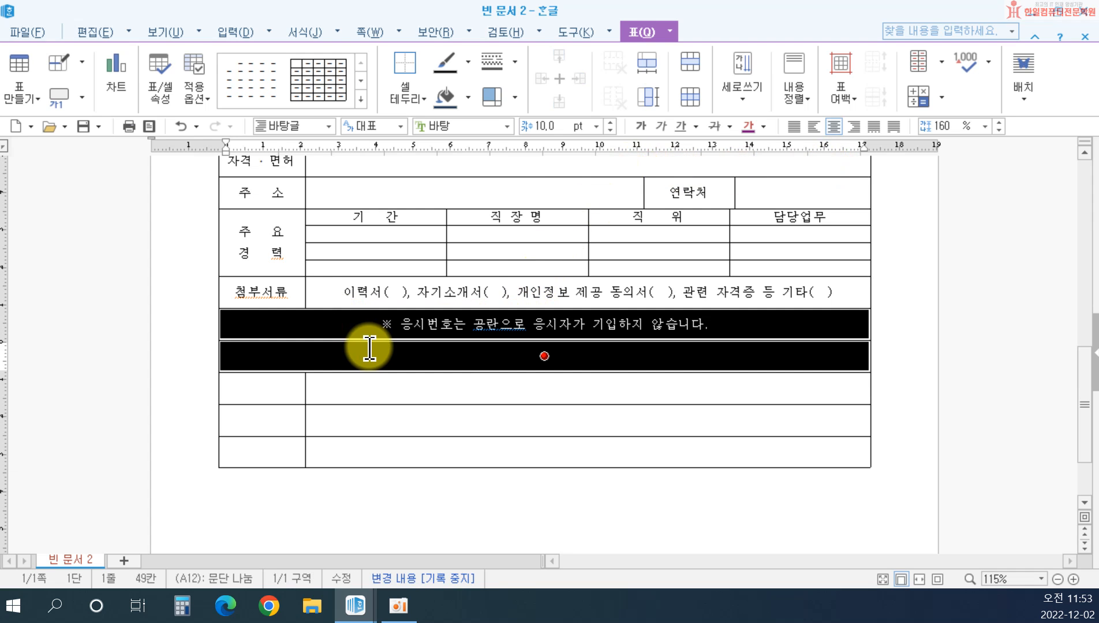
key(l)
click(410, 153)
click(530, 209)
click(652, 210)
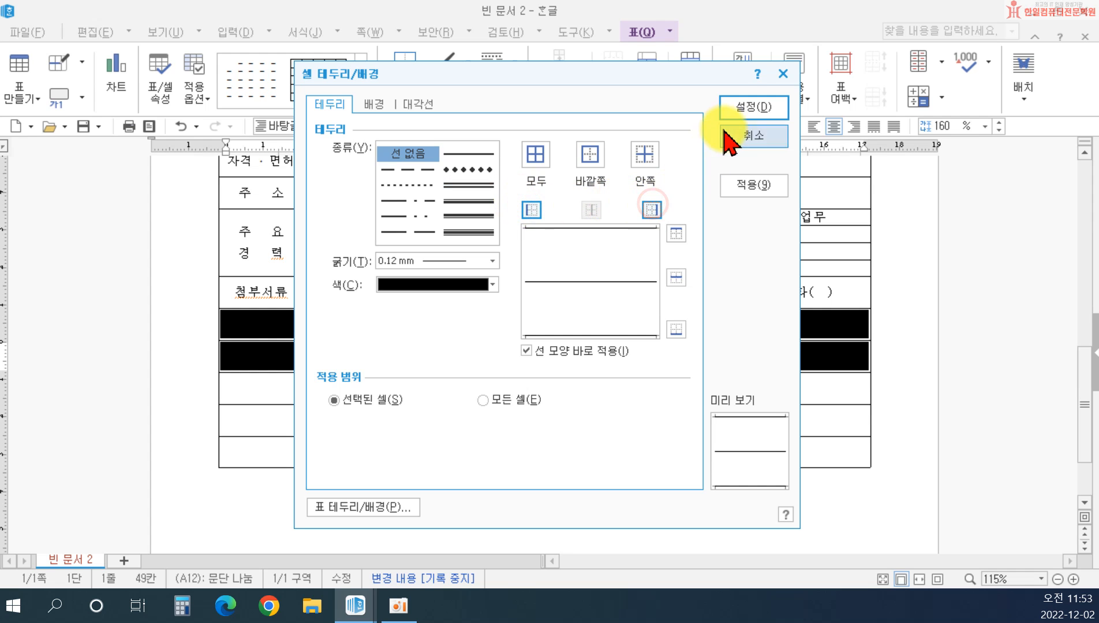
click(741, 106)
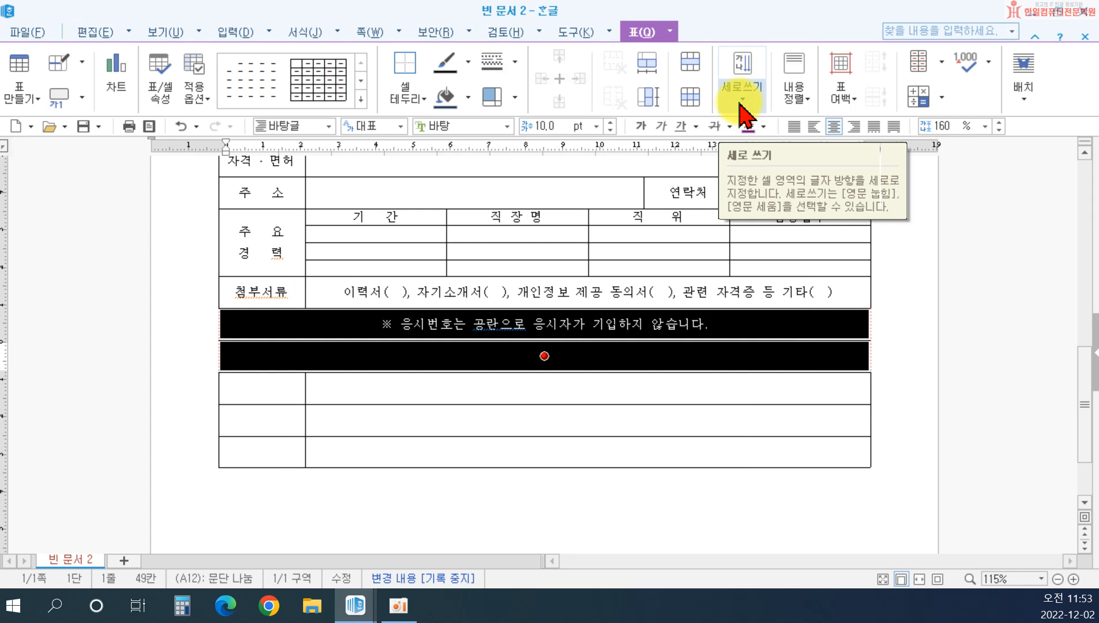
Make the border between the two merged note rows a dotted line
key(l)
click(409, 185)
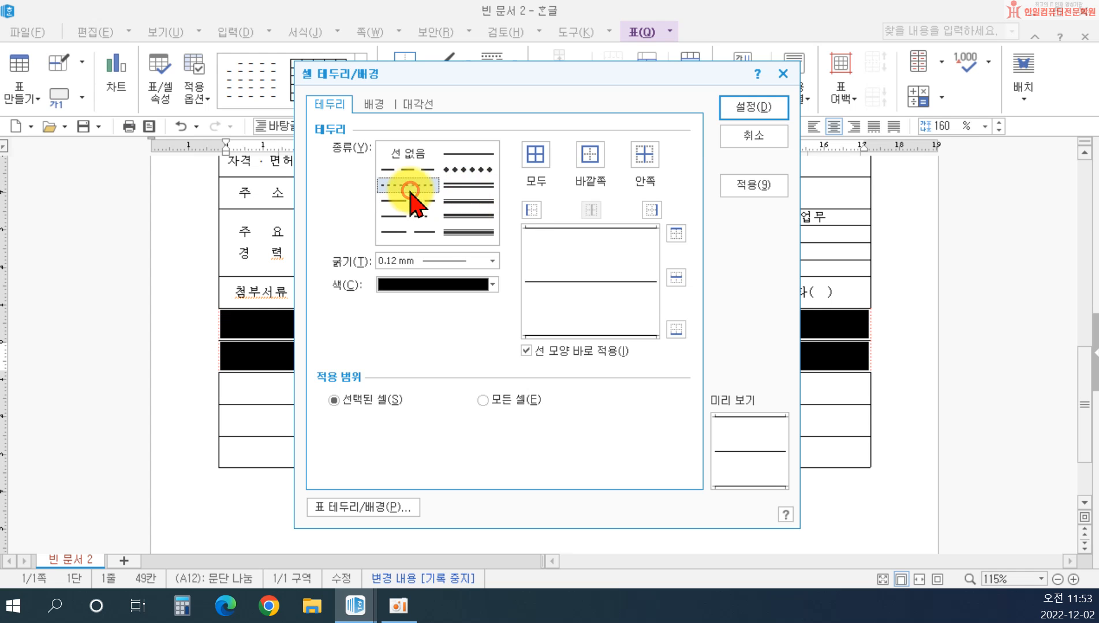
click(674, 277)
click(750, 108)
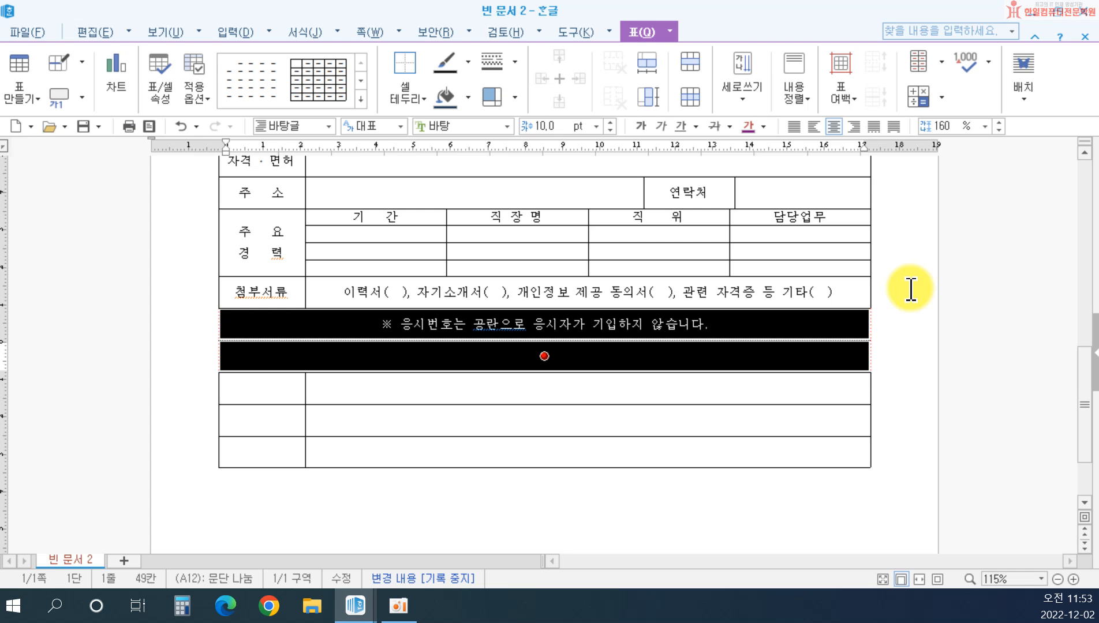
Shrink the two merged note rows to single-line height and left-align the note text
key(ctrl+Up)
key(ctrl+Up)
key(ctrl+Up)
key(ctrl+Up)
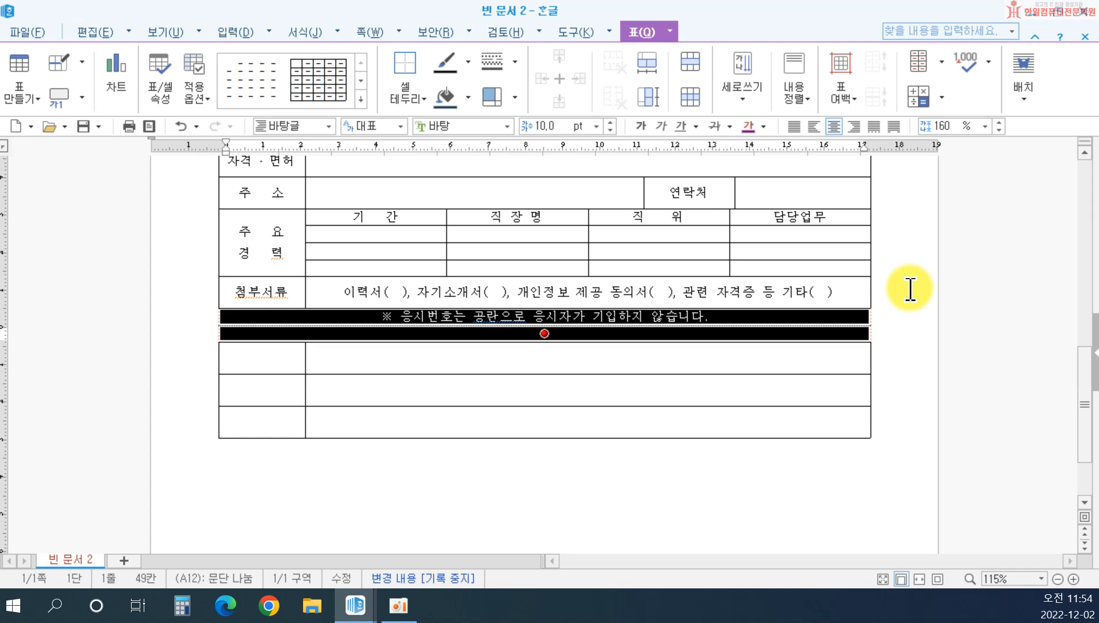
click(408, 469)
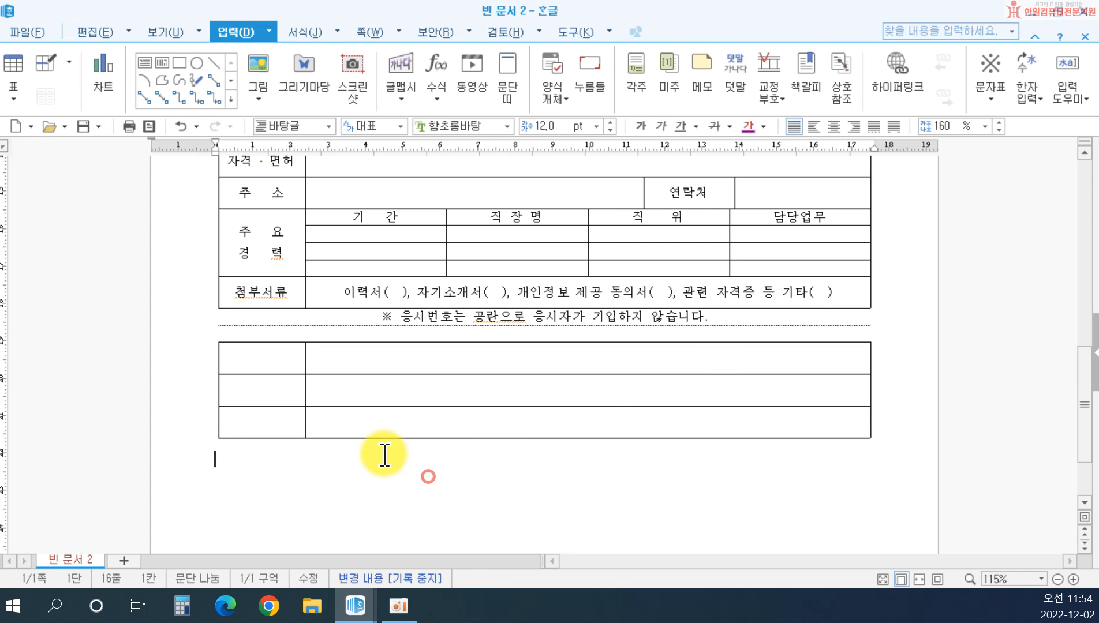
click(372, 315)
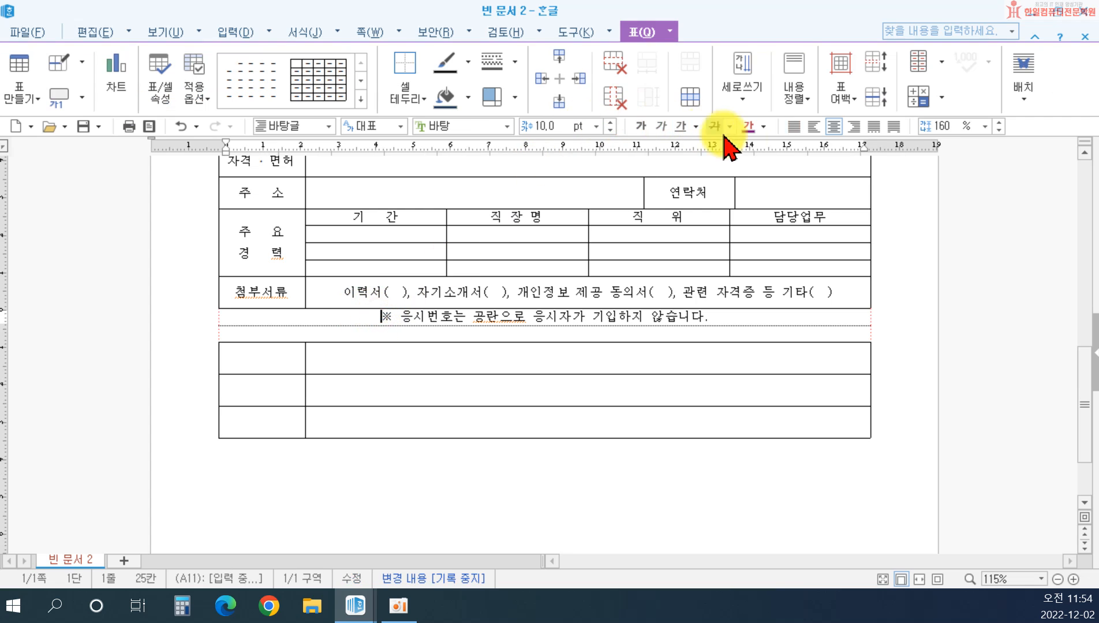
click(813, 127)
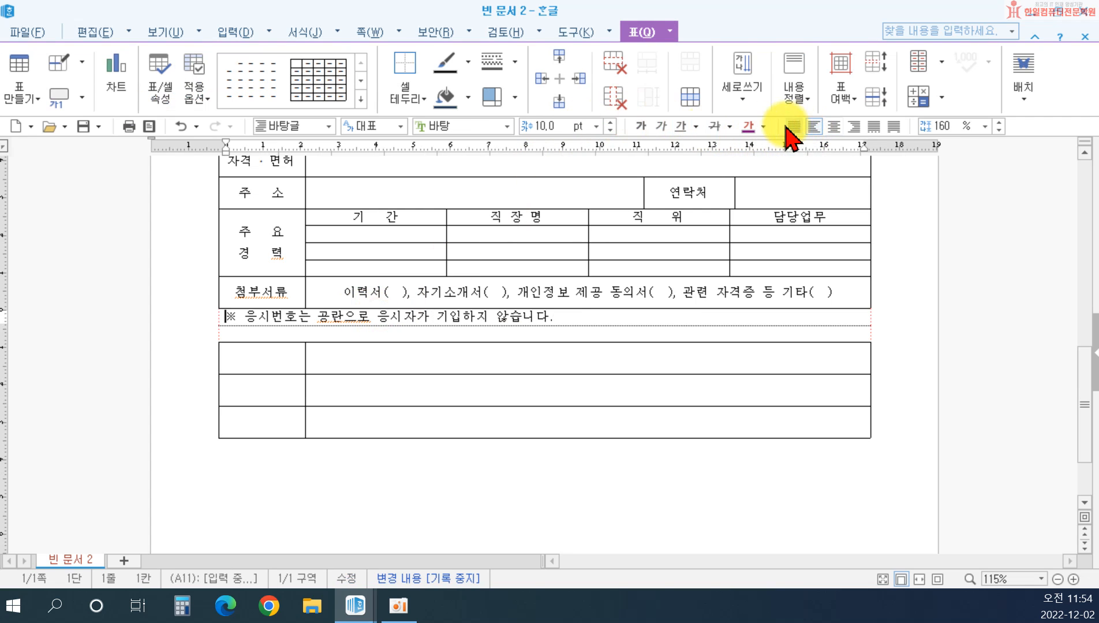
Label the first cell below the note rows with ※ and 응시번호 on two lines
click(272, 361)
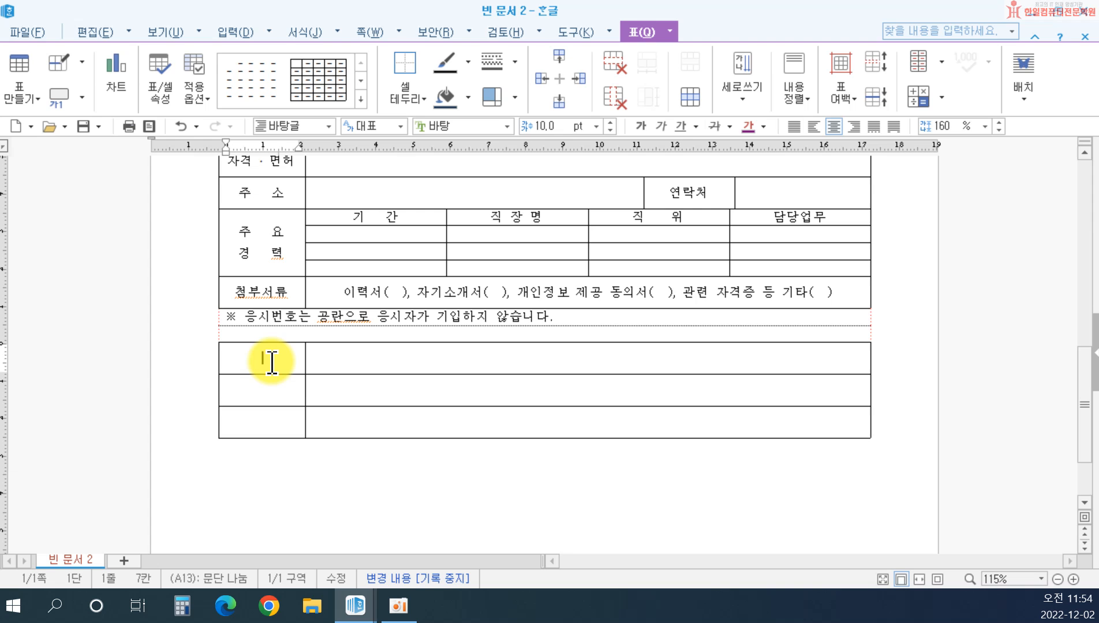
key(ctrl+F10)
click(582, 283)
click(831, 172)
key(Return)
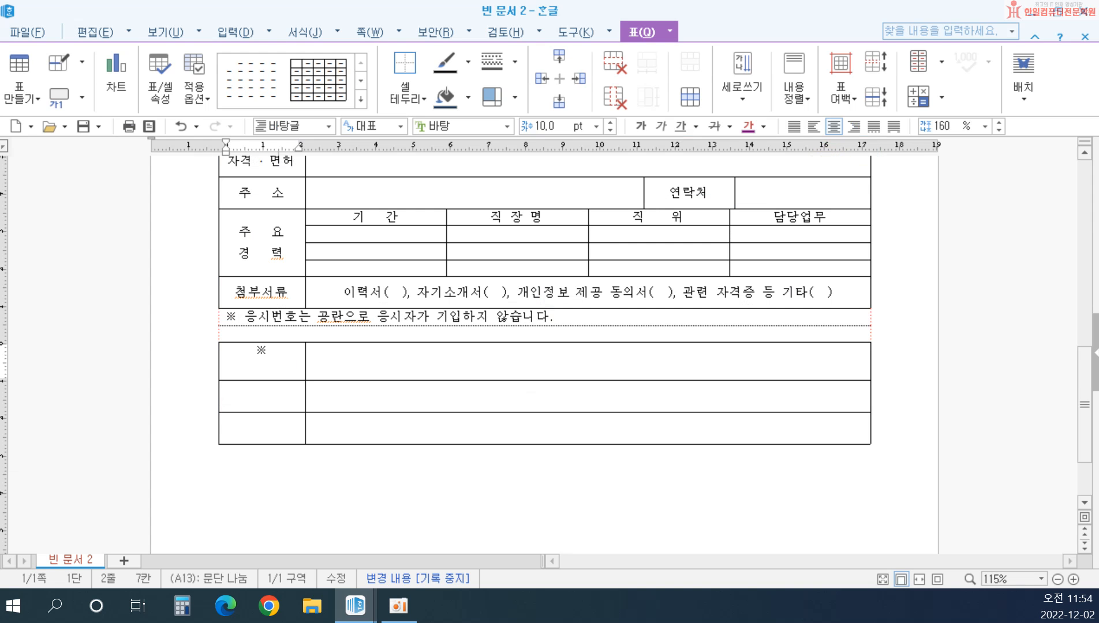
text(응시번호)
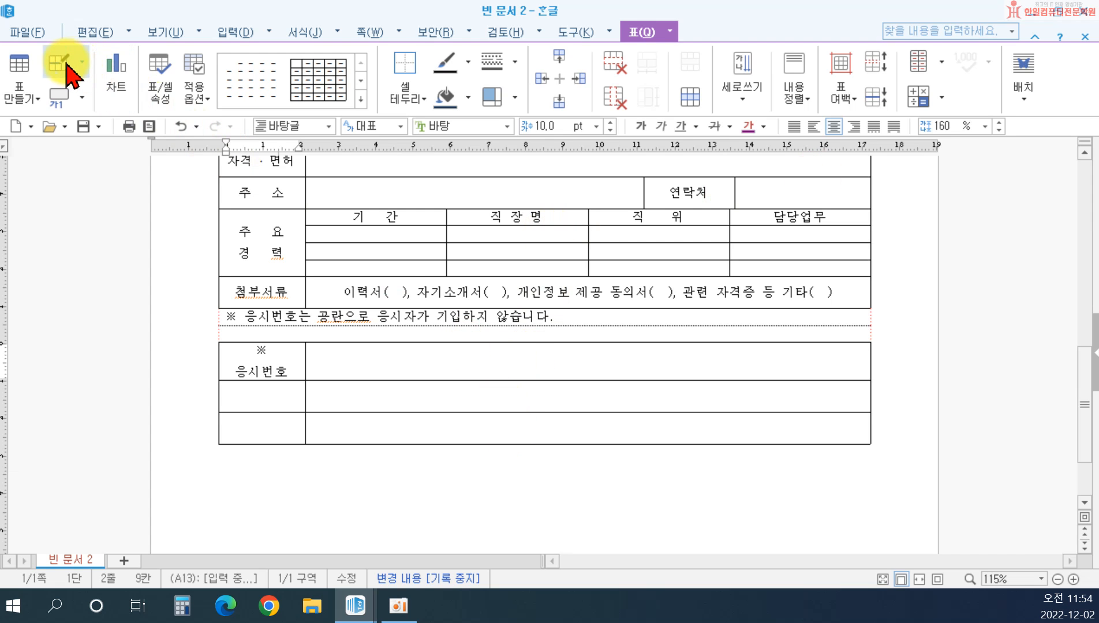
Split each of the wide cells in the last three rows into 2 columns, leaving the row count unchanged
drag(495, 370, 588, 427)
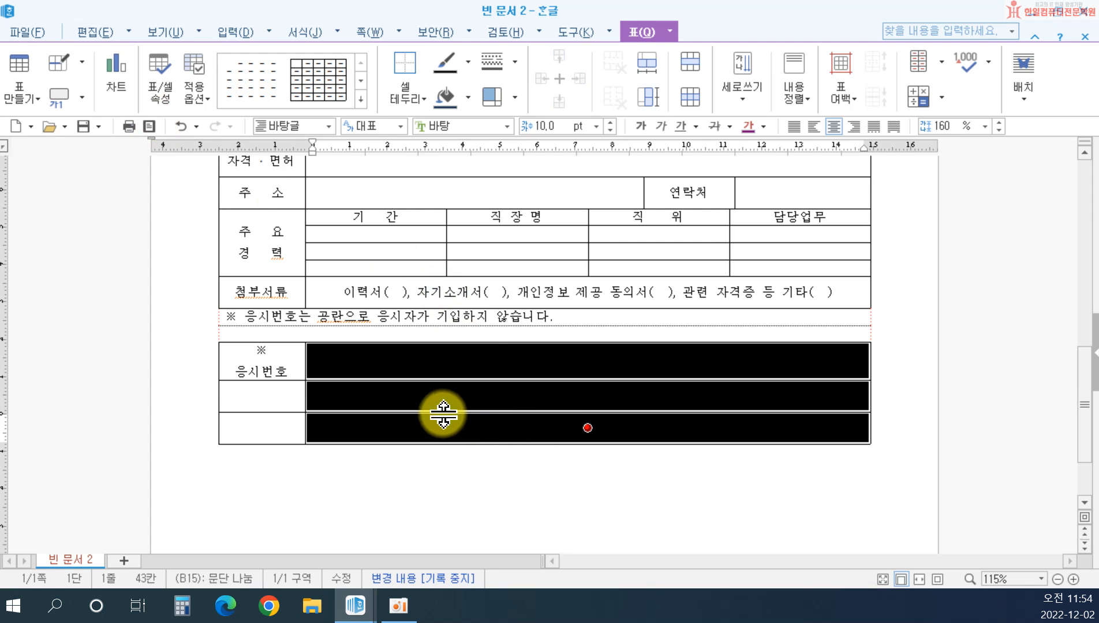
click(691, 100)
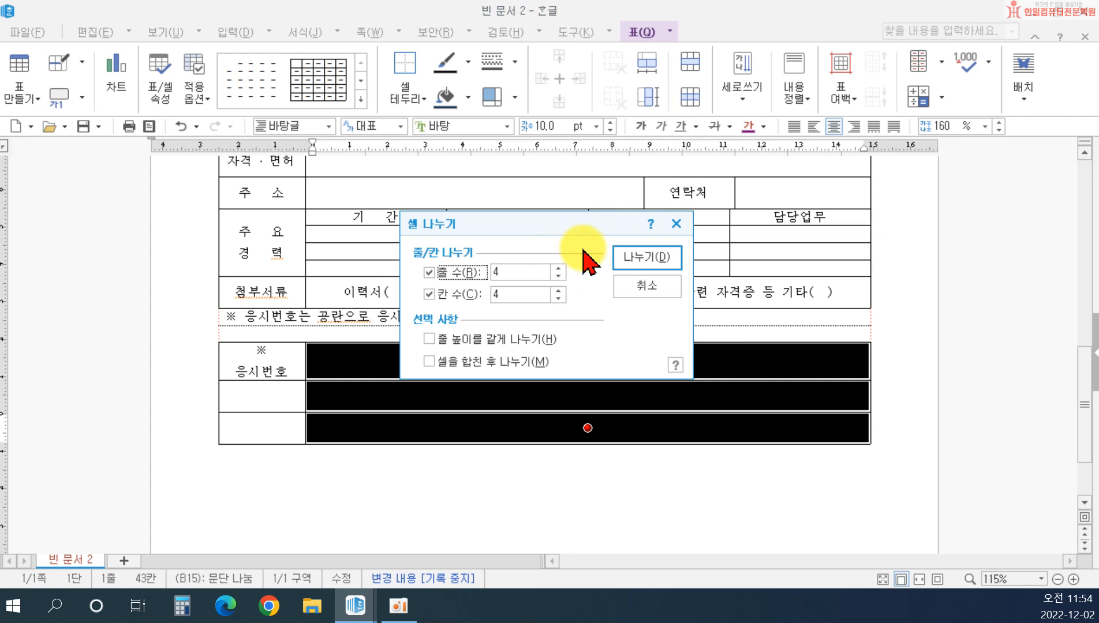
click(429, 272)
double_click(497, 294)
text(2)
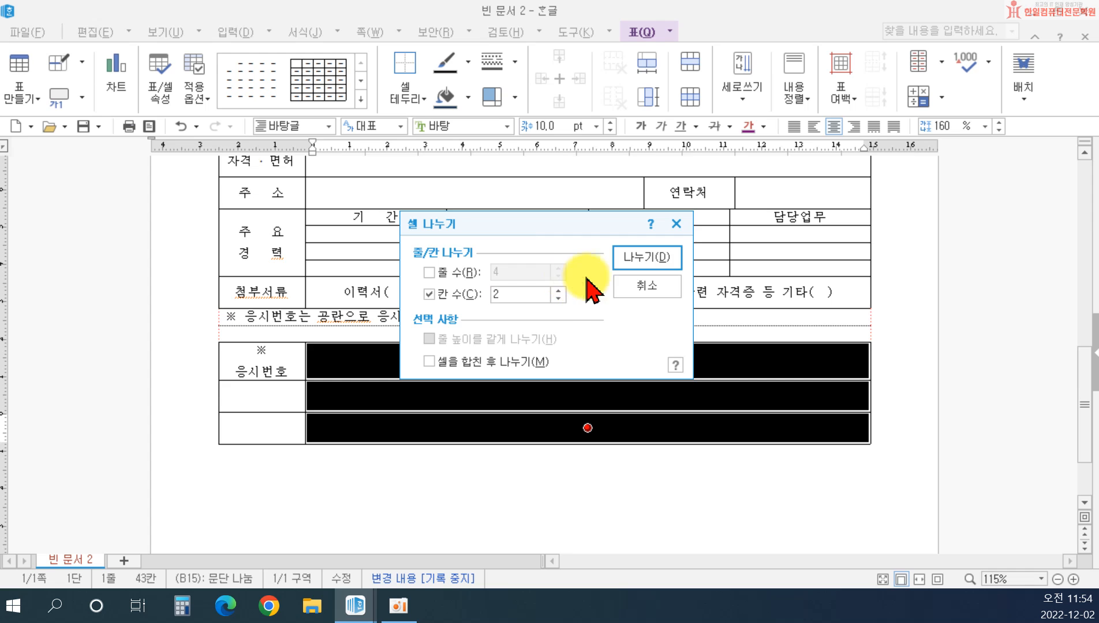
click(633, 255)
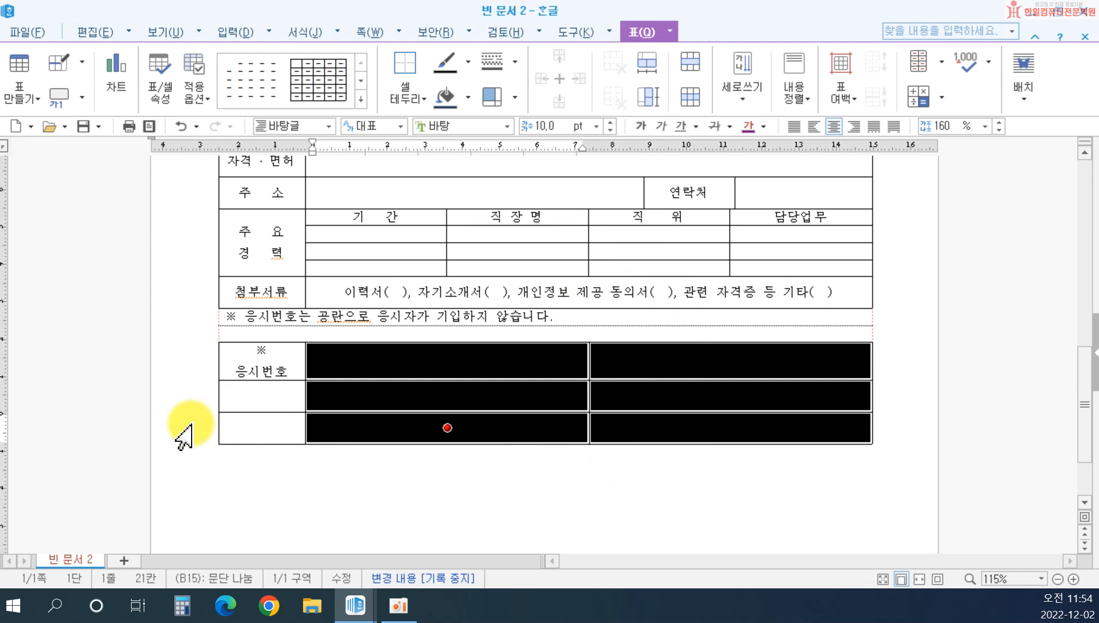
Label the two cells below 응시번호 as 응시구분 and 응시분야
click(228, 399)
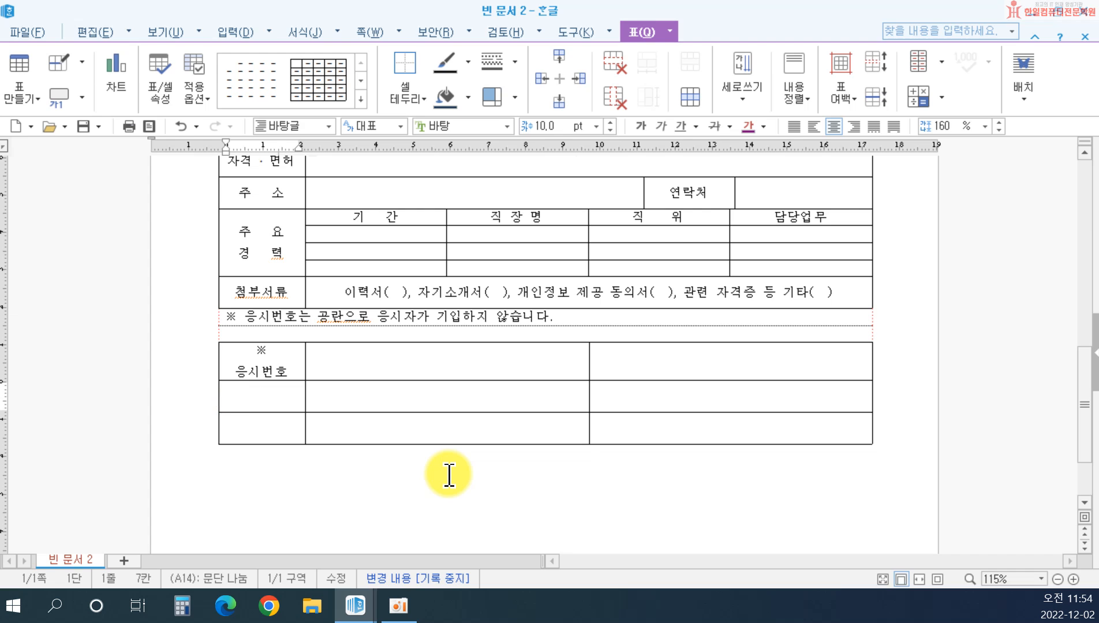
text(으잇구분)
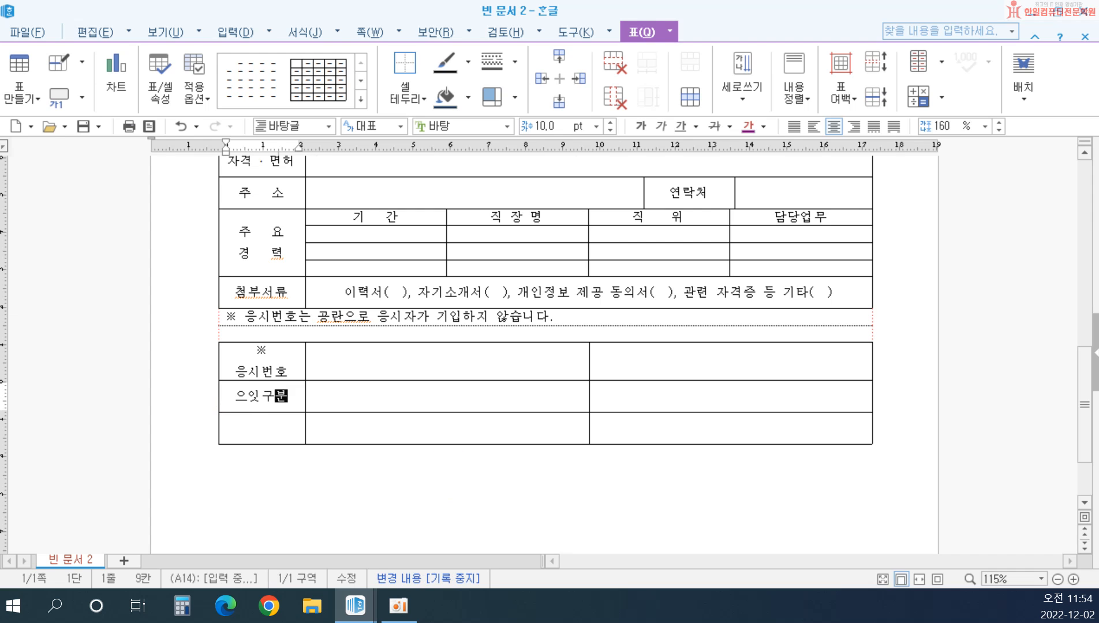
key(BackSpace)
key(BackSpace)
key(BackSpace)
text(응시 구부)
key(Down)
text(ㅇ시분야)
key(BackSpace)
key(BackSpace)
key(BackSpace)
key(BackSpace)
key(BackSpace)
text(응시 분야)
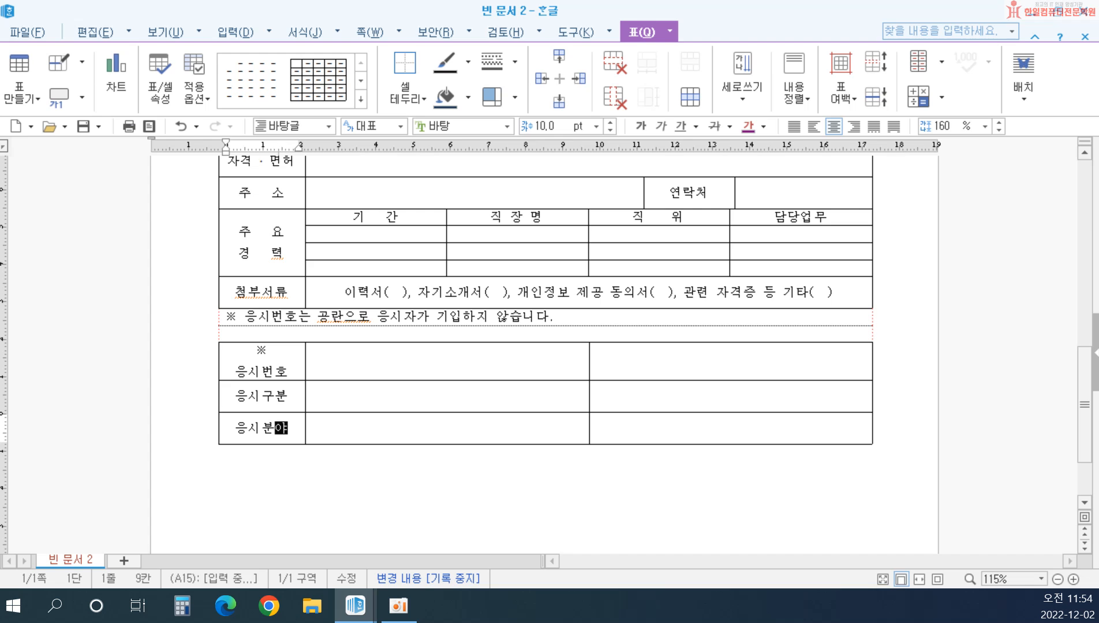
Enter 기간제 근로자 and (초단시간 근로자) on two lines in the cell beside 응시구분
click(449, 398)
text(기간제 근로자)
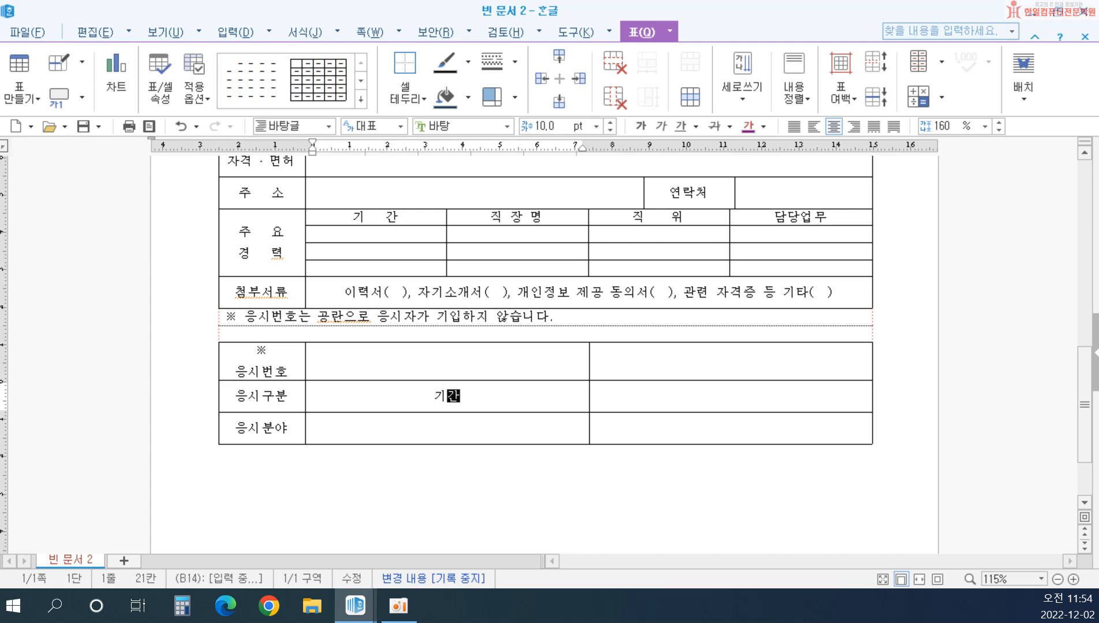
key(Return)
text(()
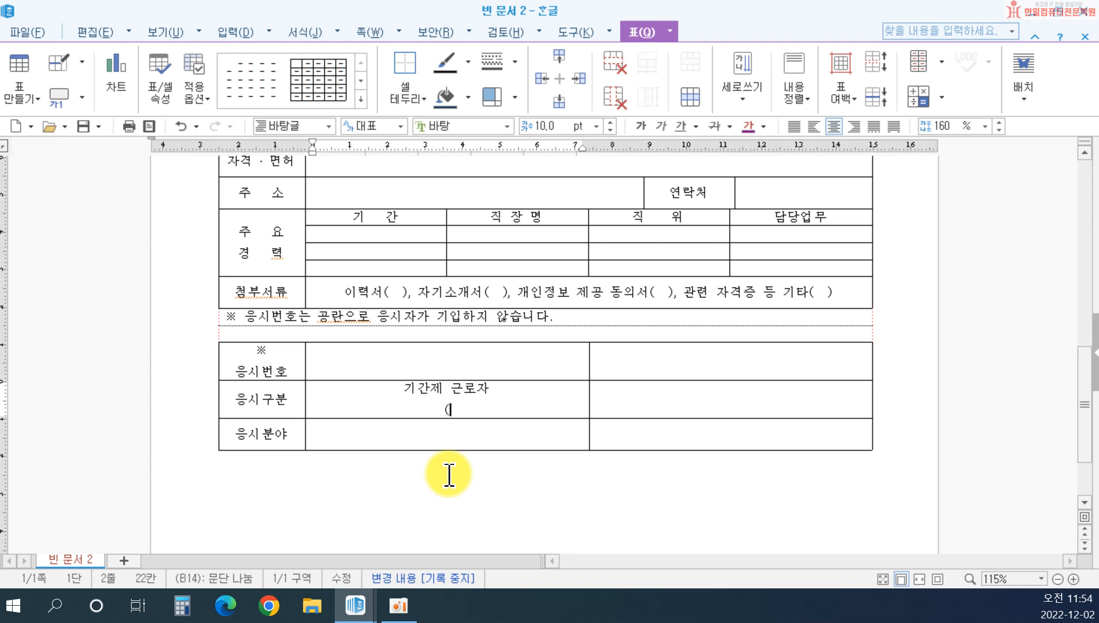
text(초단시간)
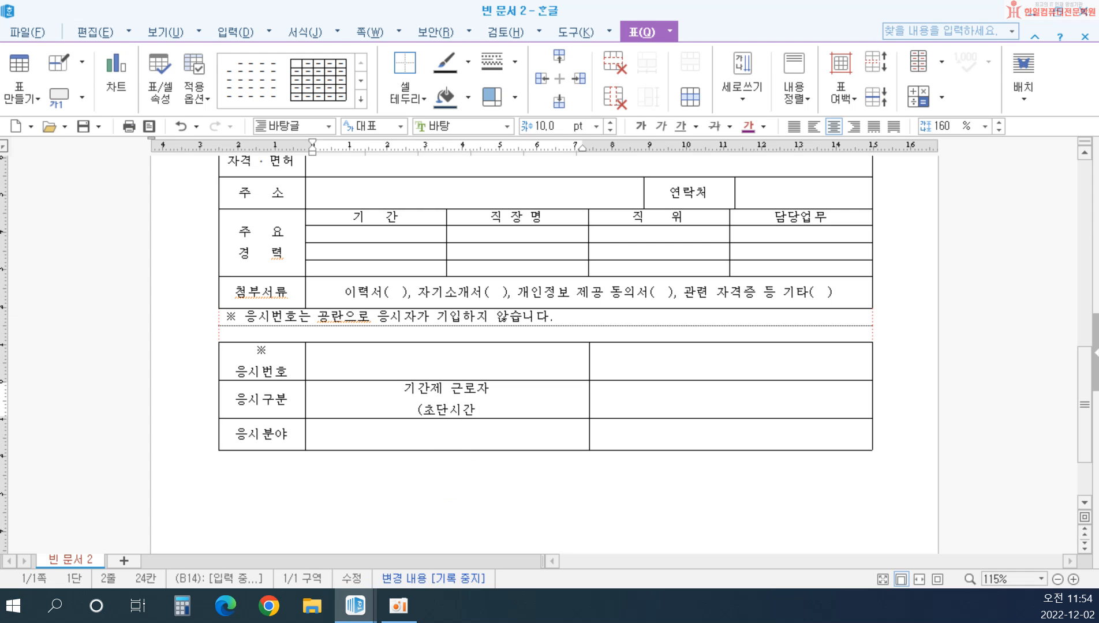
text( 근로자))
Enter 노약자 등 무료 셔틀버스사업 차량안내요원 in the cell beside 응시분야
click(449, 474)
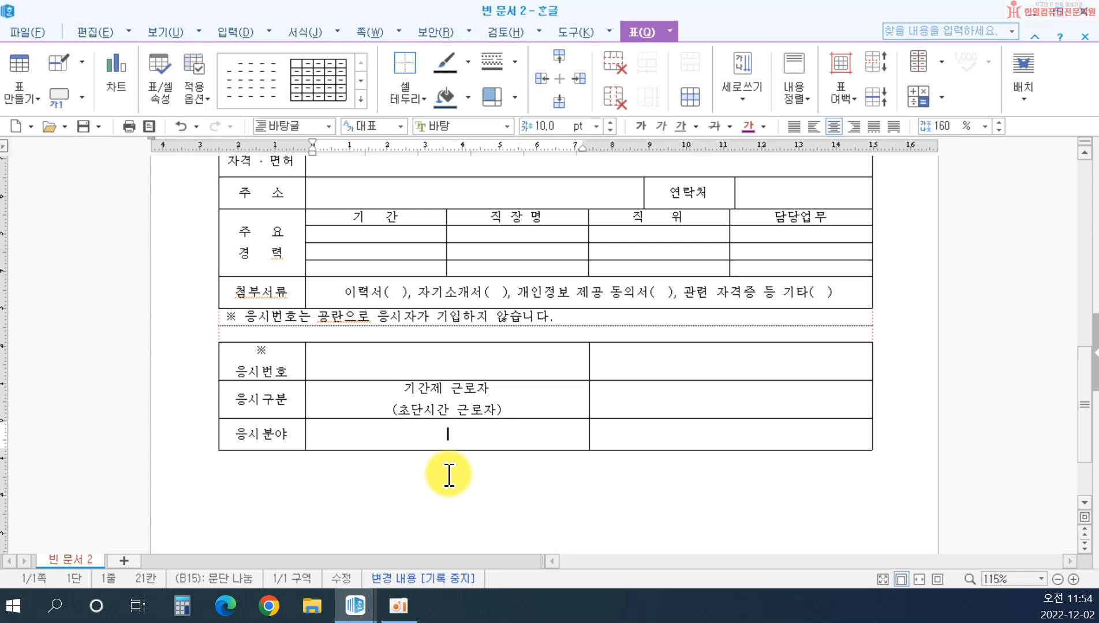
text(노약자 등)
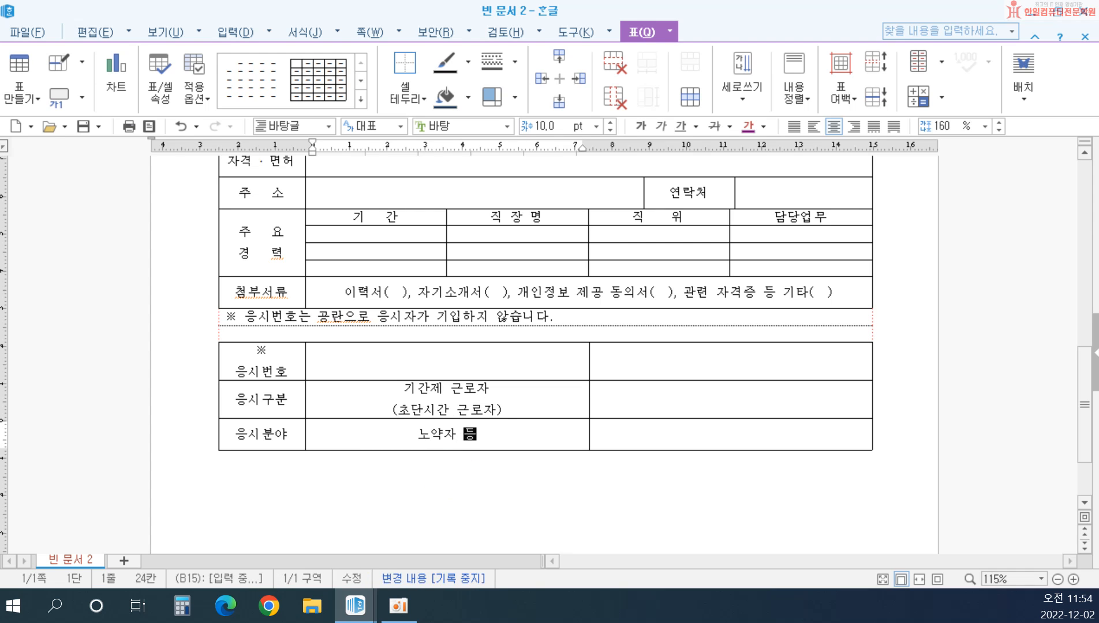
text( 무료 셔틀버스사)
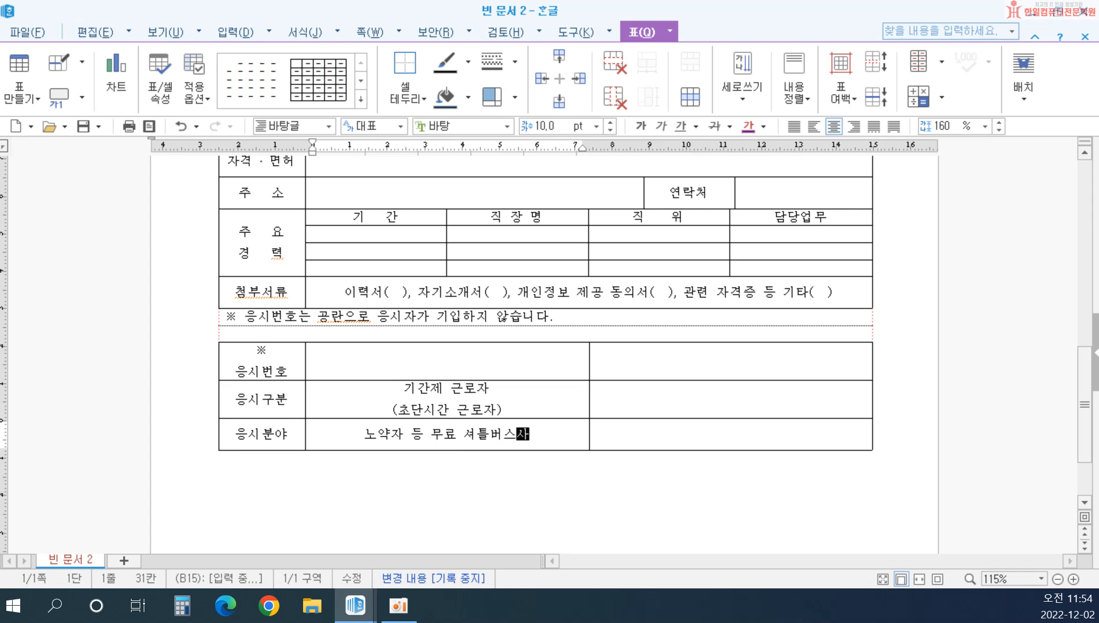
text(업창량)
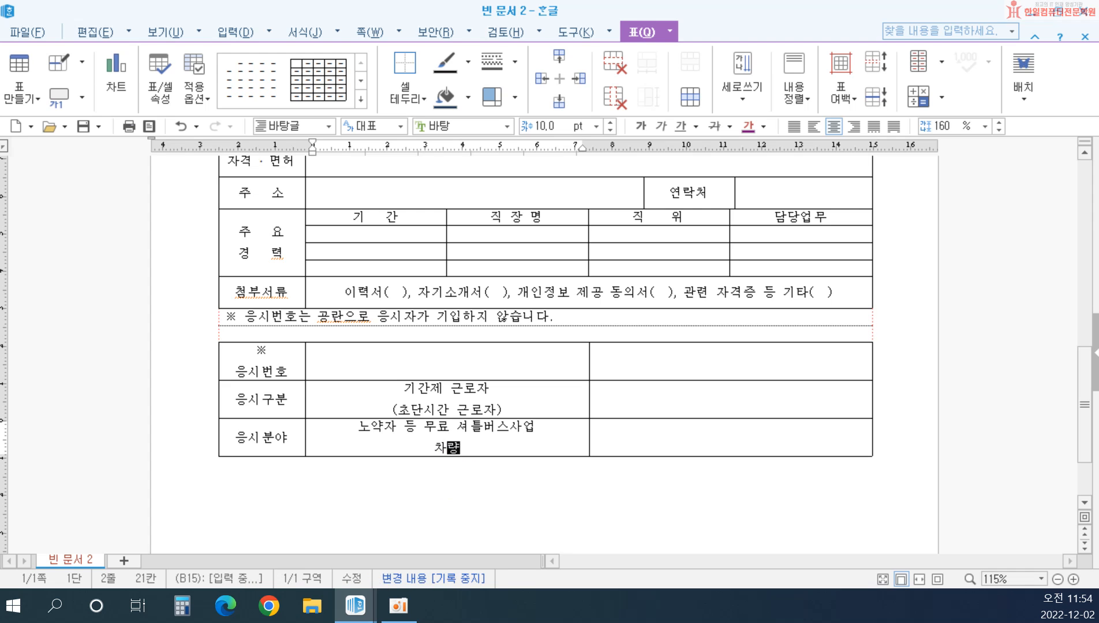
text(안내요원)
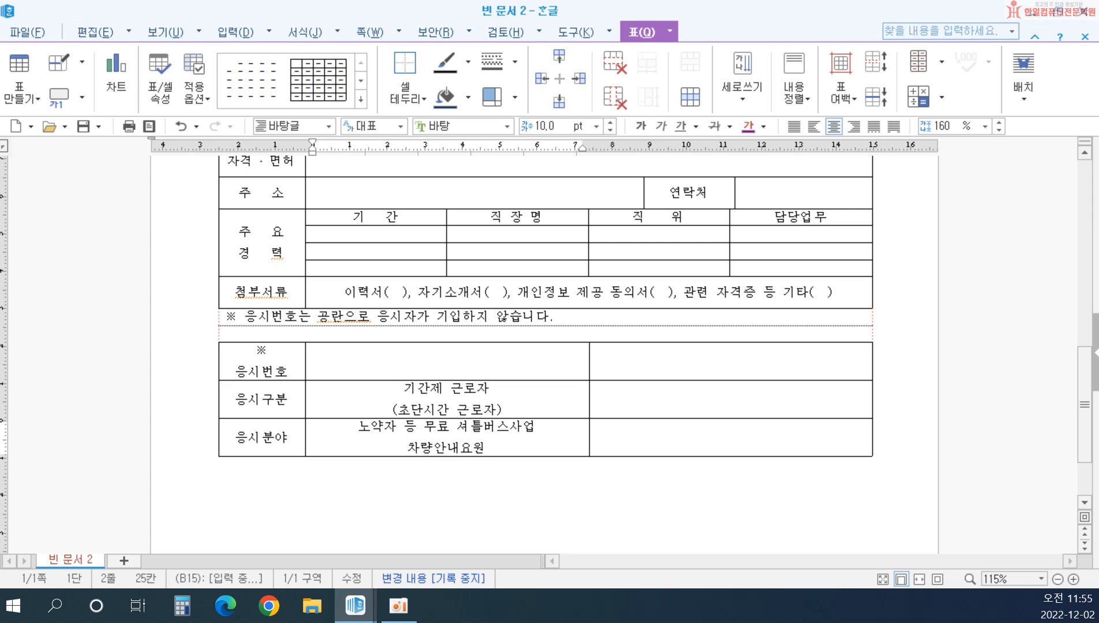
Enter 응 시 표 and 성루특별시 광진구 노약자 등 교통약자를 위한 무료서틀버스 사업 차량안내요원 채용시험 on separate lines in the lower 응시번호 row's last cell
click(681, 367)
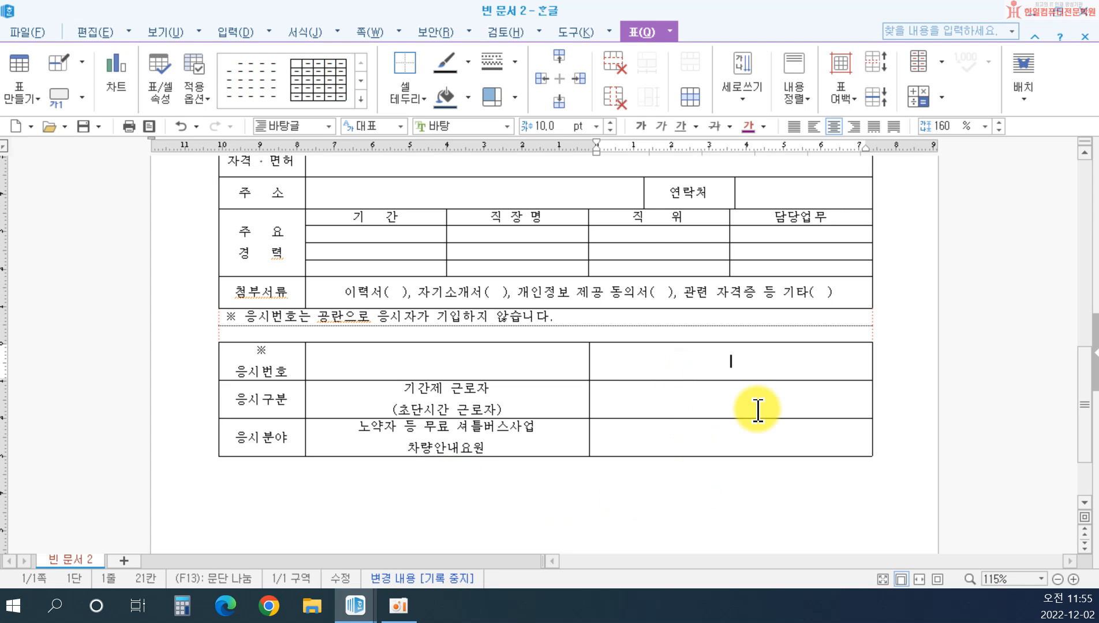
text(응 시 표)
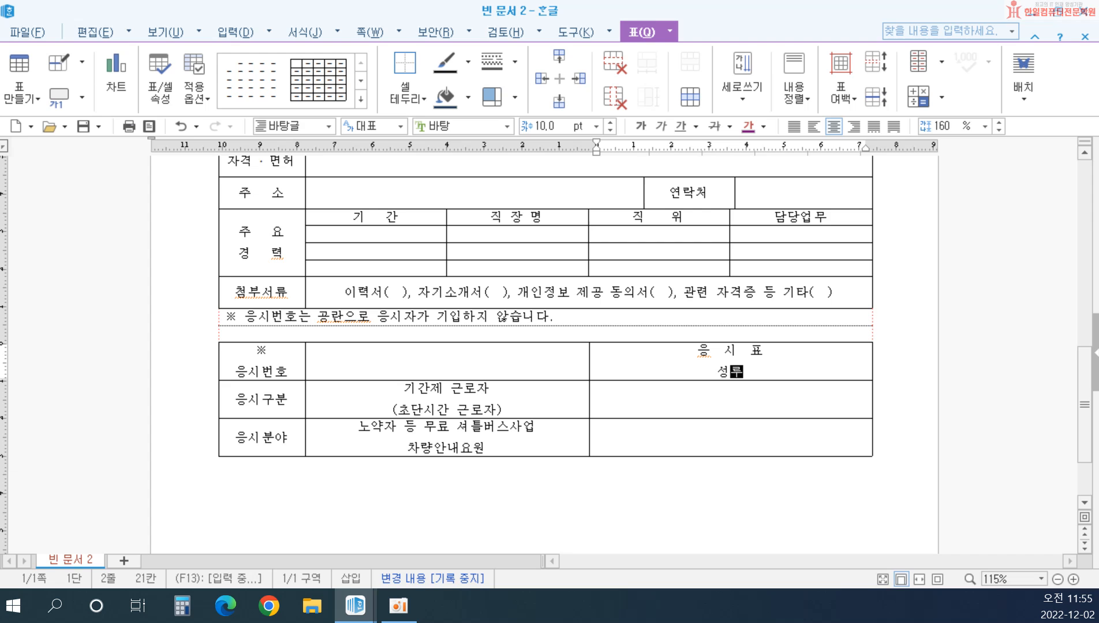
text(광진구 뇨약자다)
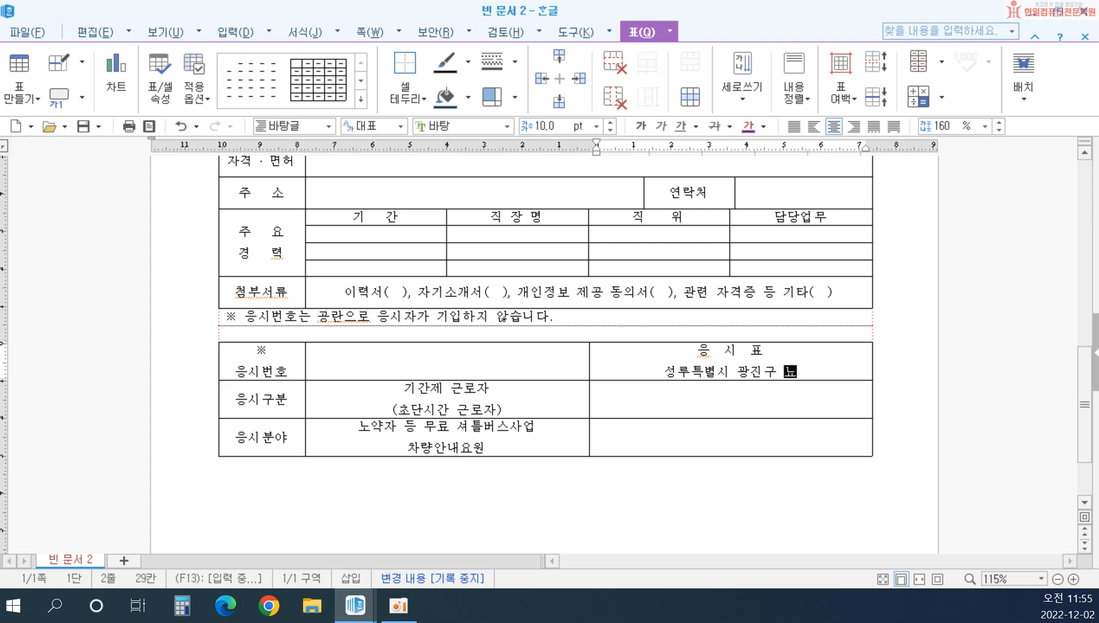
key(BackSpace)
key(BackSpace)
key(BackSpace)
key(BackSpace)
text(노약자 등)
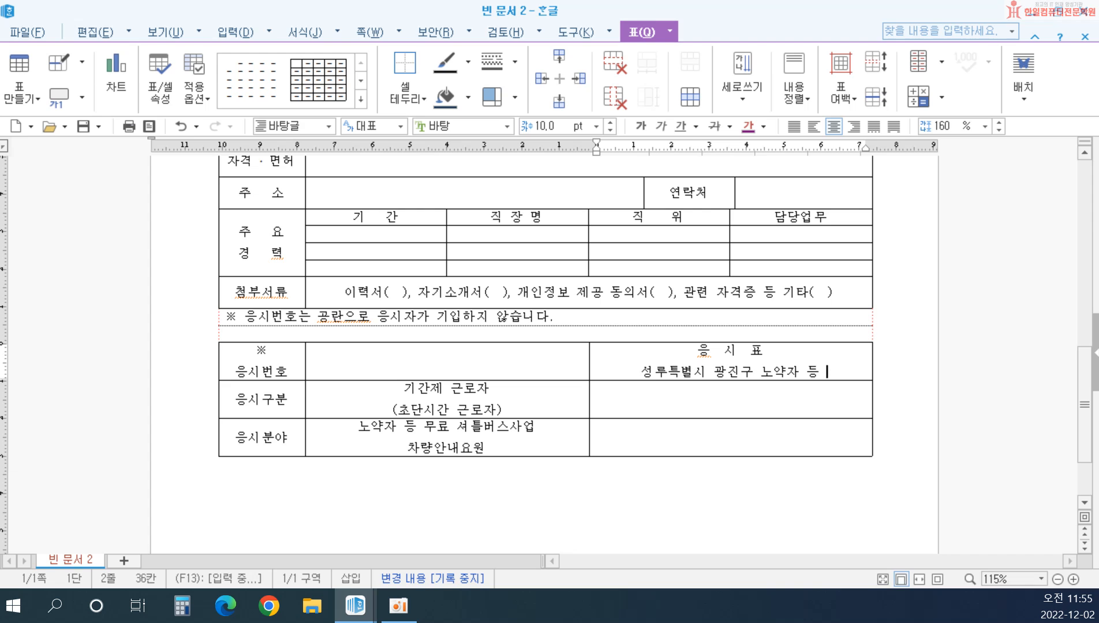
text( 교통약자를 원)
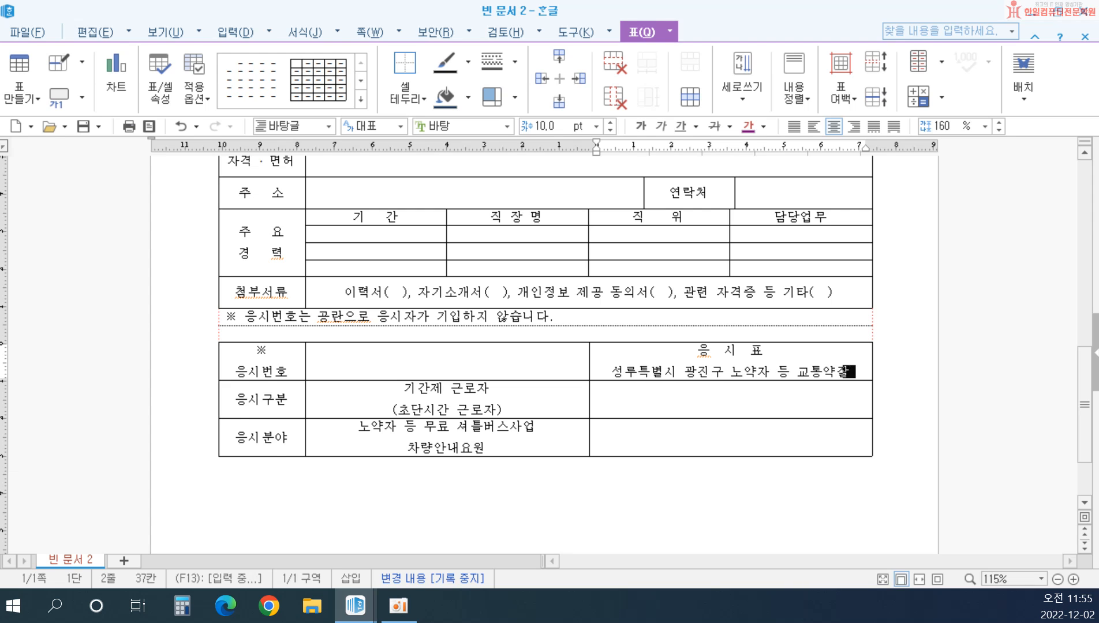
text(한 무료서틀버스)
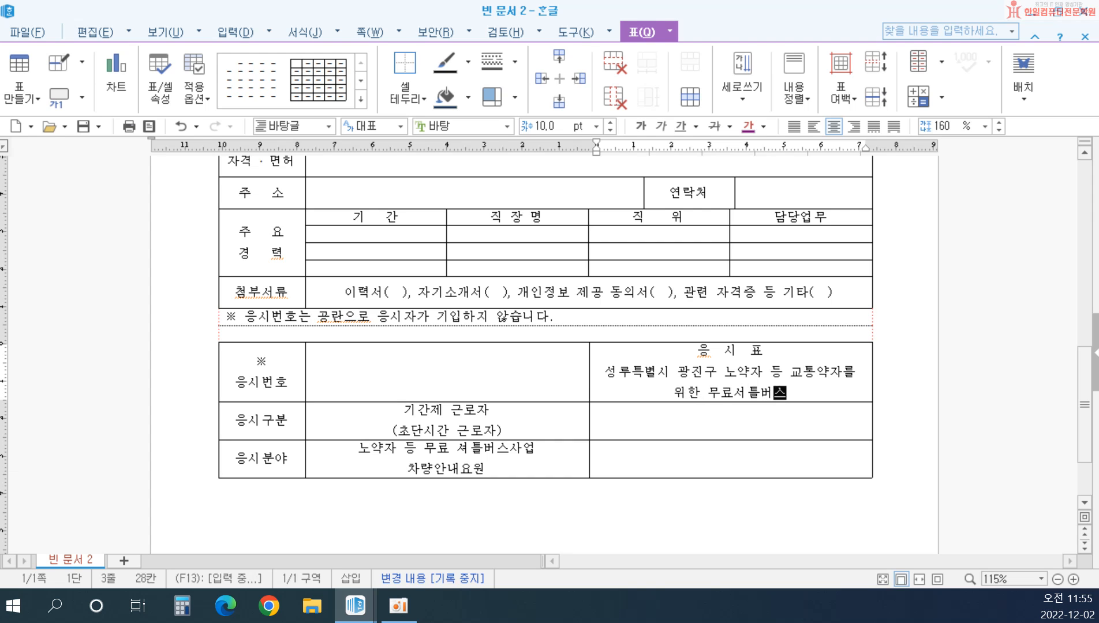
text( 사업 차)
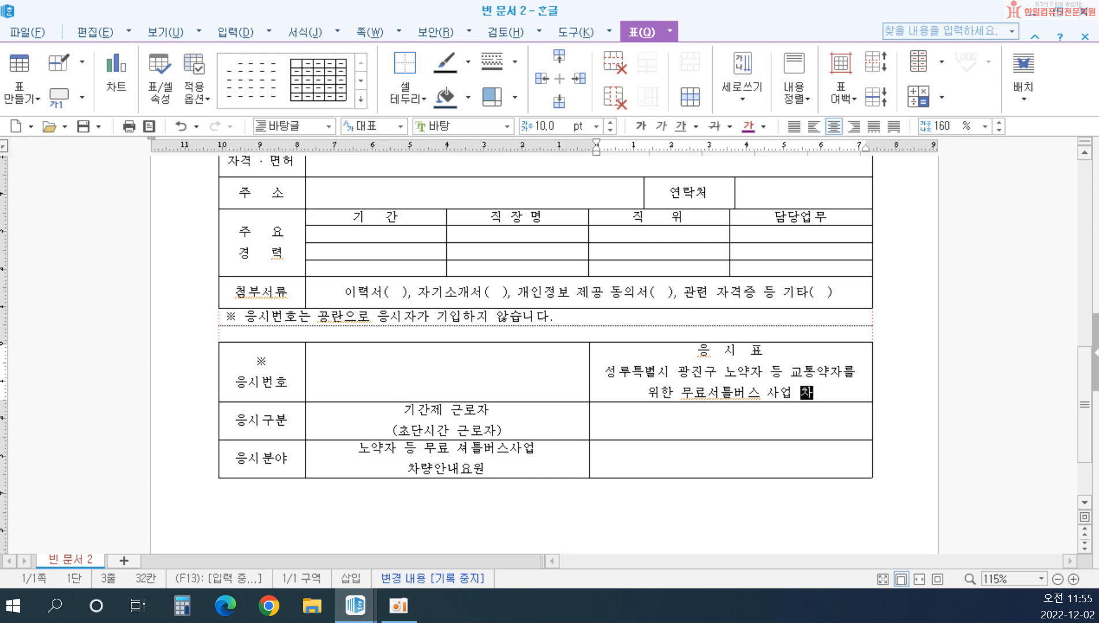
text(량안내요우)
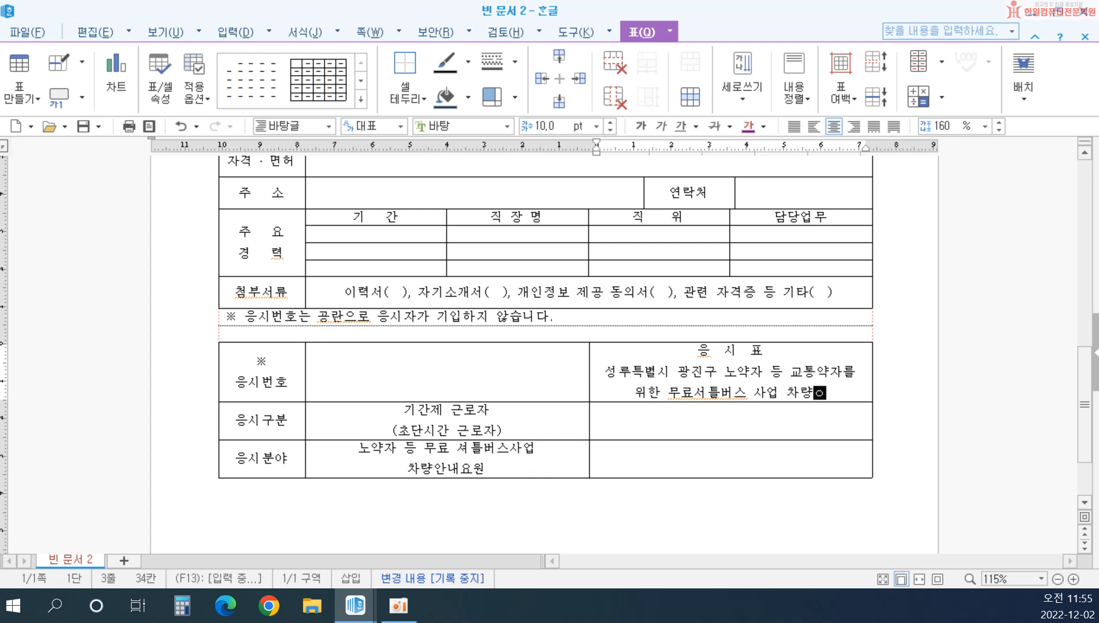
text(채용시)
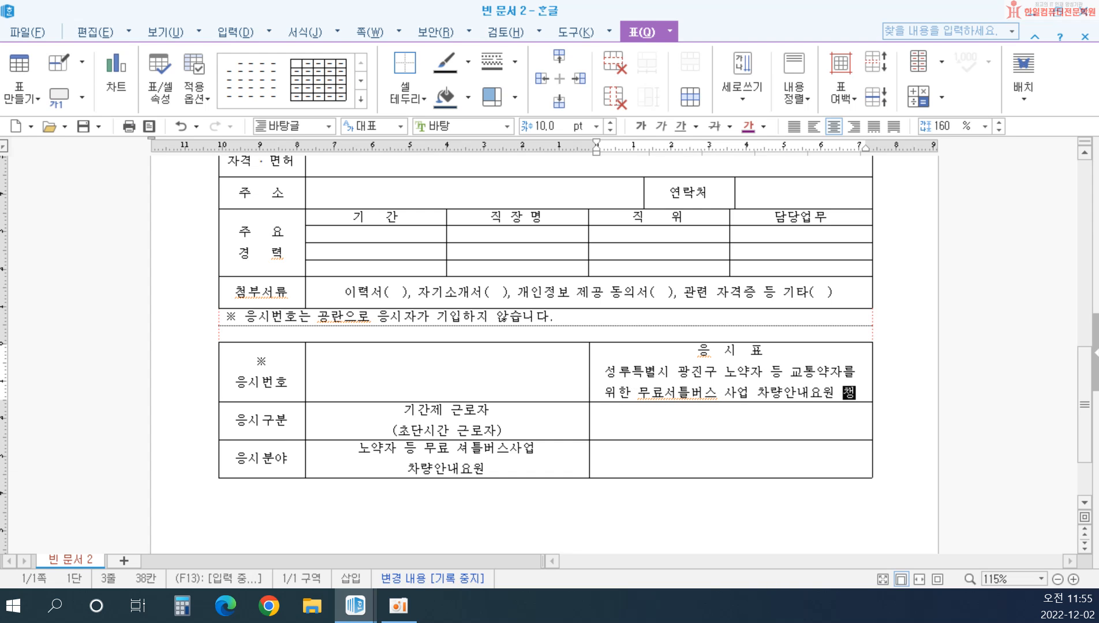
text(험)
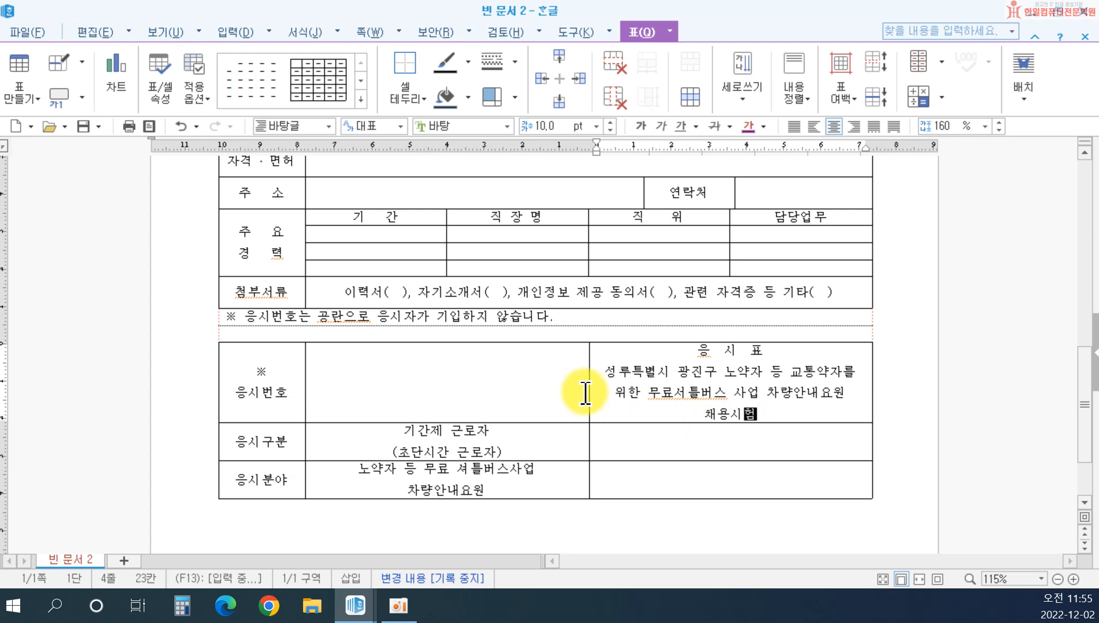
Widen the 응 시 표 column slightly and correct 성루 to 서울 in the exam title
drag(588, 387, 598, 365)
click(600, 369)
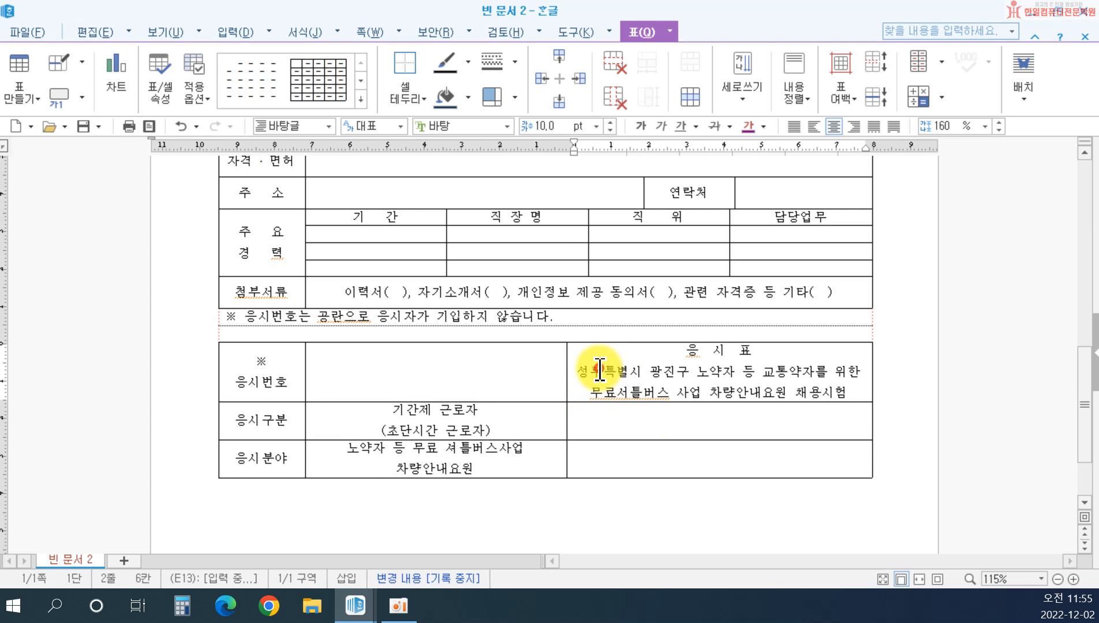
key(BackSpace)
key(BackSpace)
text(ㅅㅓ울)
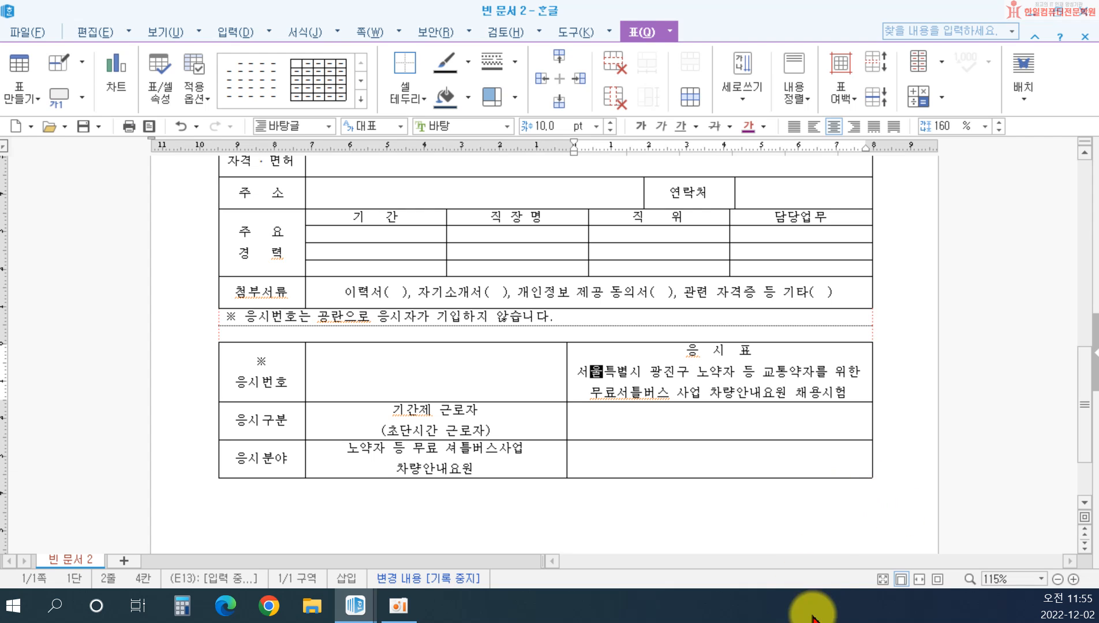
Split the empty cell beside 기간제 근로자 in the exam slip section into 2 rows and 2 columns
click(665, 419)
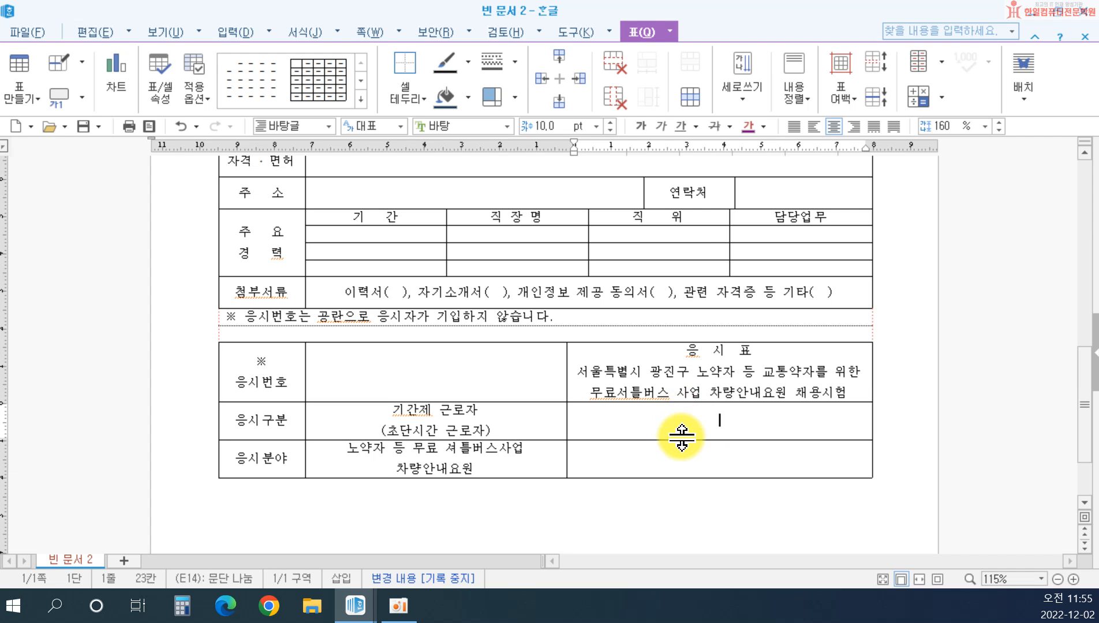
key(F5)
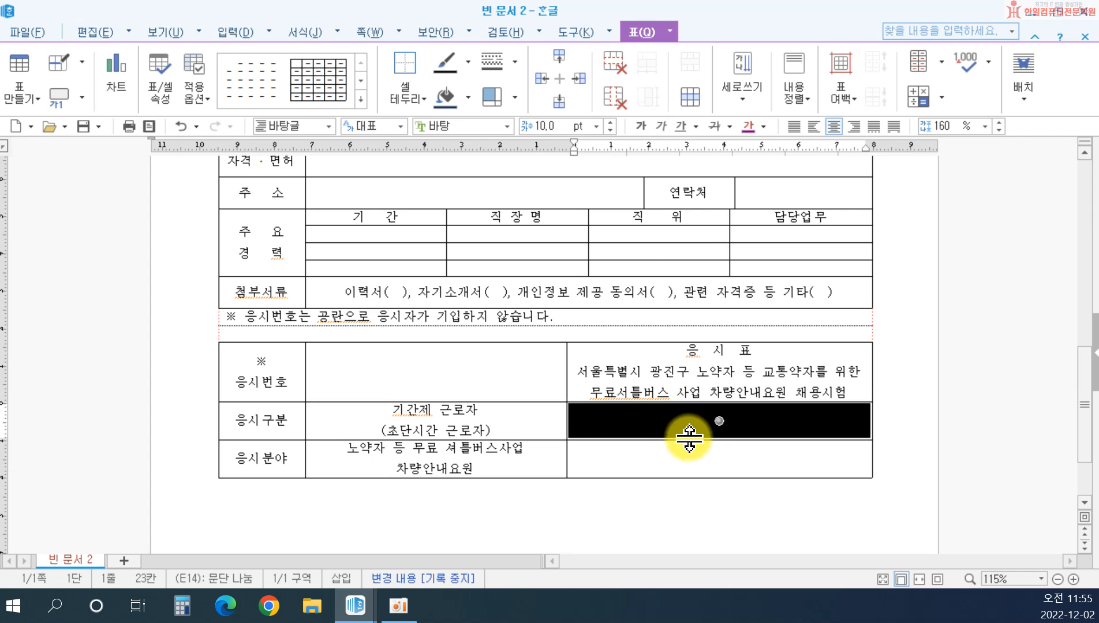
click(690, 98)
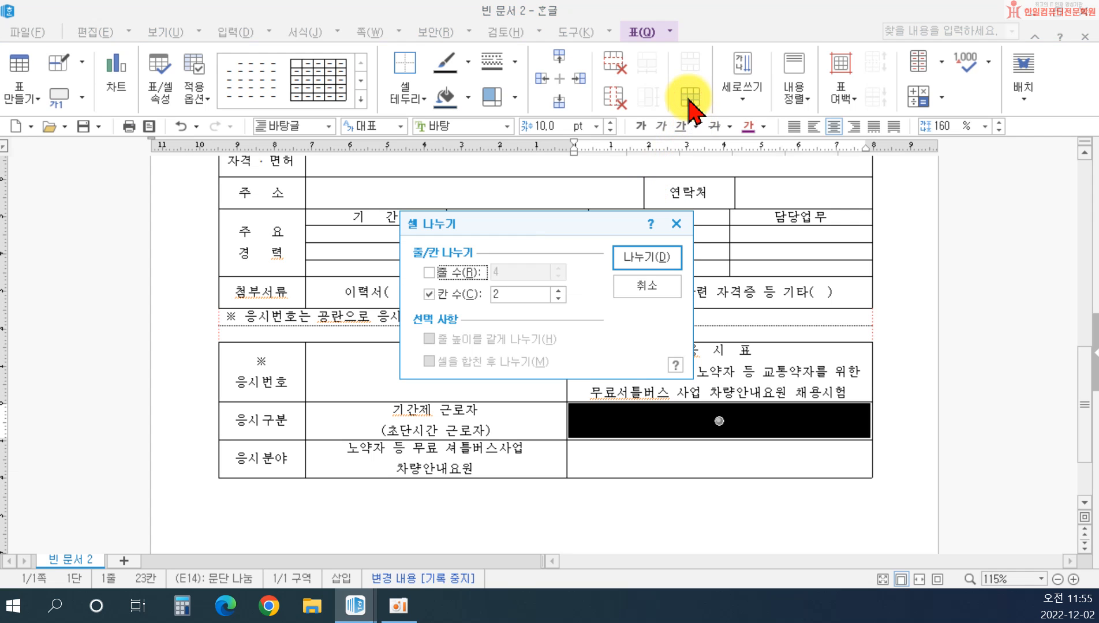
click(445, 271)
click(558, 276)
click(558, 276)
click(622, 258)
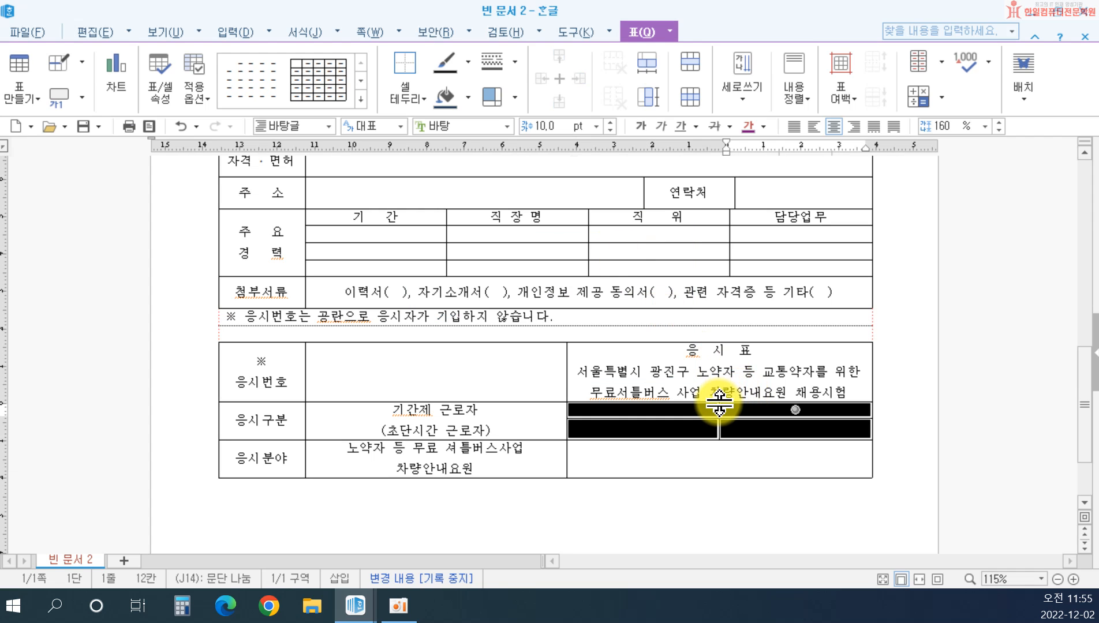
Narrow the first column of the four split cells and make their row heights equal
drag(719, 409, 649, 420)
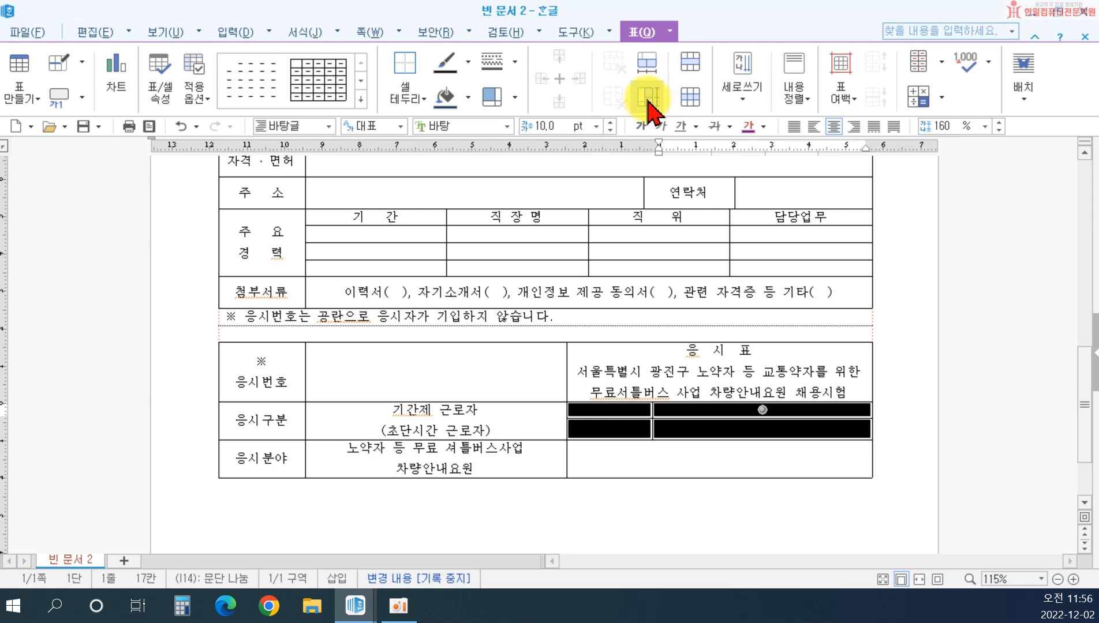
click(647, 100)
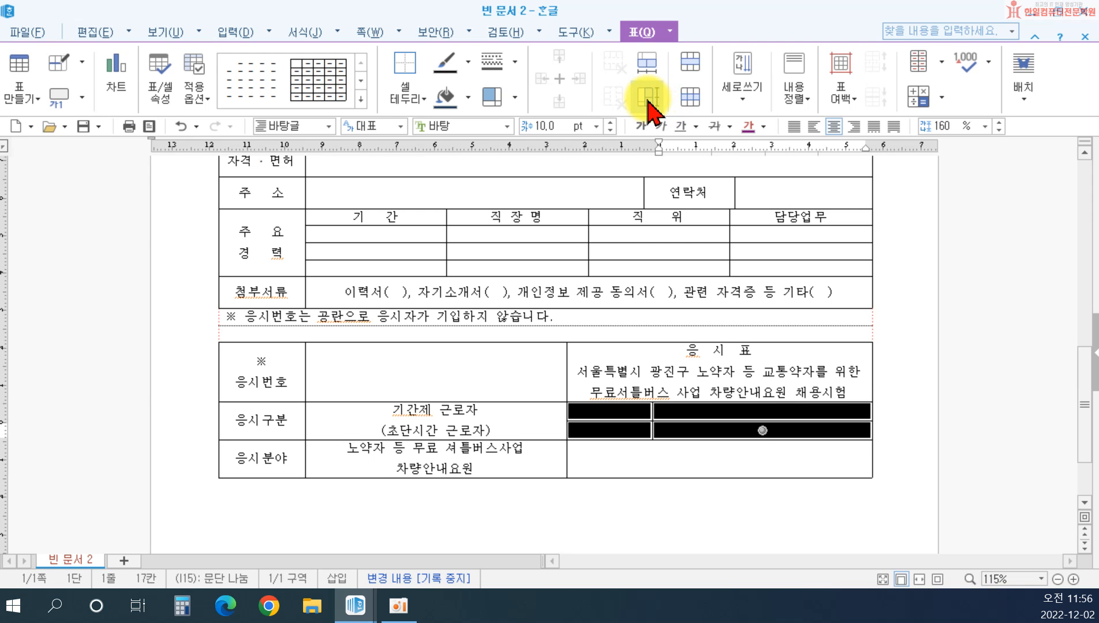
Label the two narrow split cells 성 명 and 생년월일, spacing 성 명 out to match the width of 생년월일
click(611, 411)
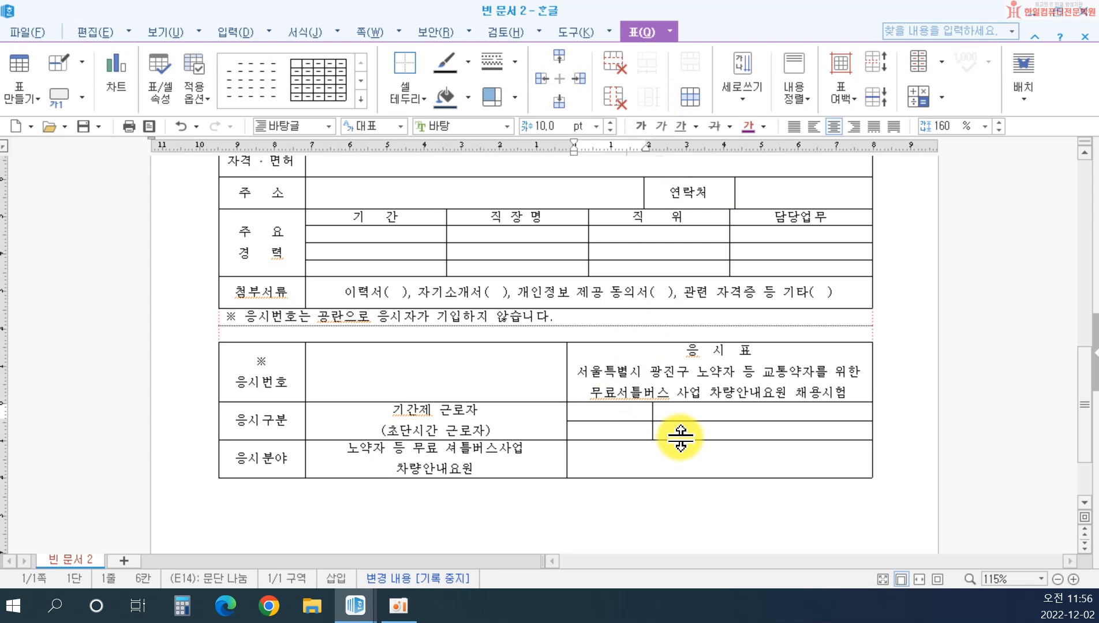
text(성  명)
key(Down)
text(생ㄴㅕ우ㄹ)
key(BackSpace)
key(BackSpace)
text(월ㅇ)
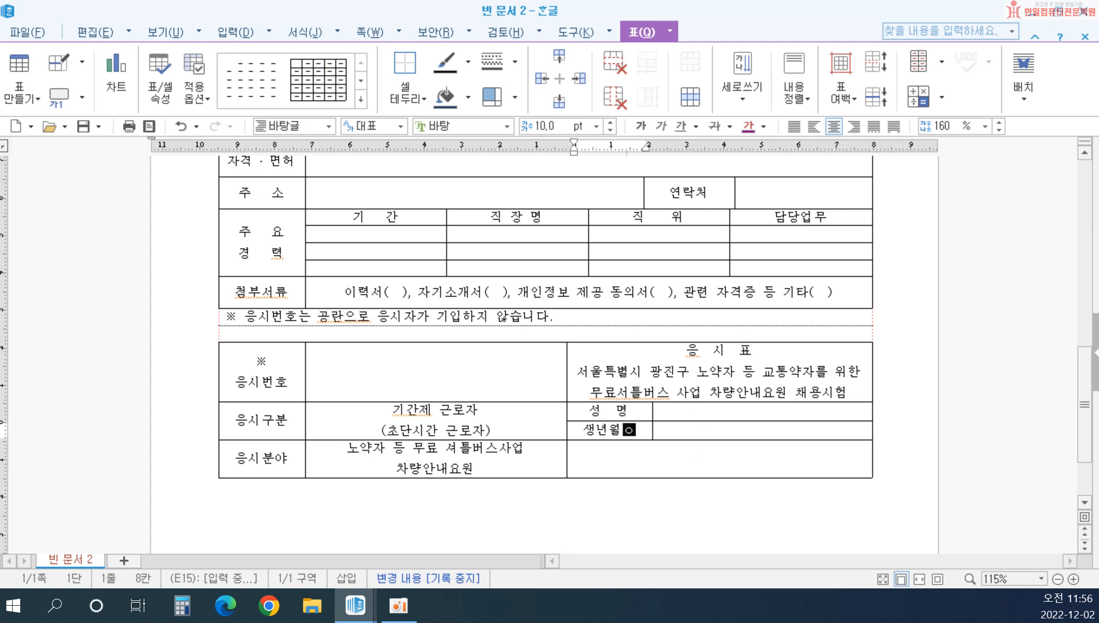
click(623, 410)
Enter 년 월 일 and 광진구청 어르신복지과 담당자 (인) on two lines in the last cell of the lower 응시분야 row
click(682, 437)
text(년 워)
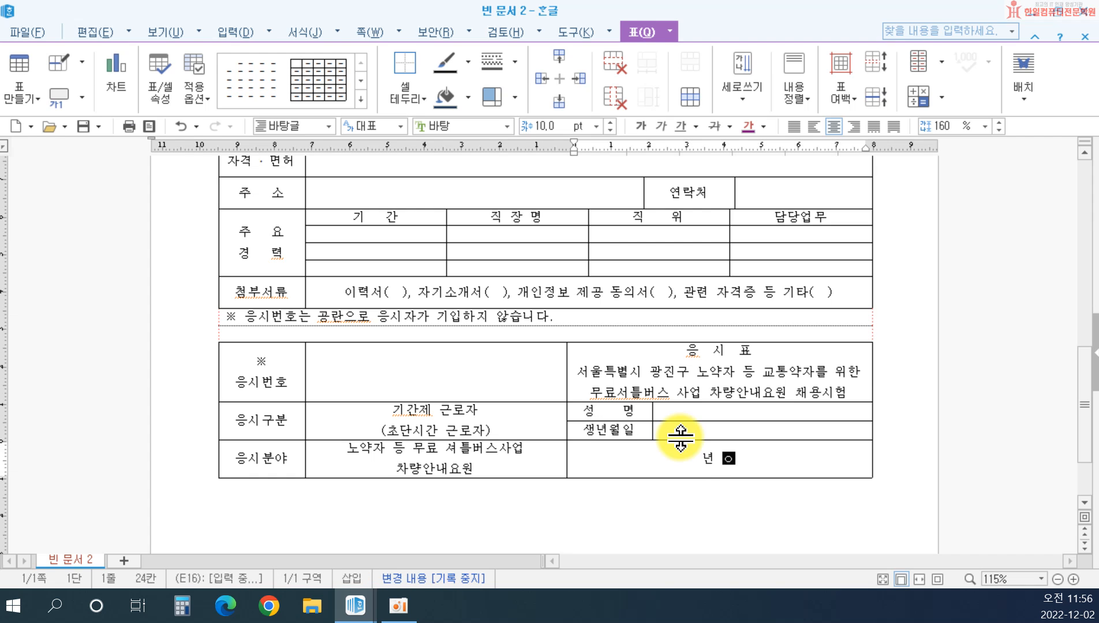
text(월 일)
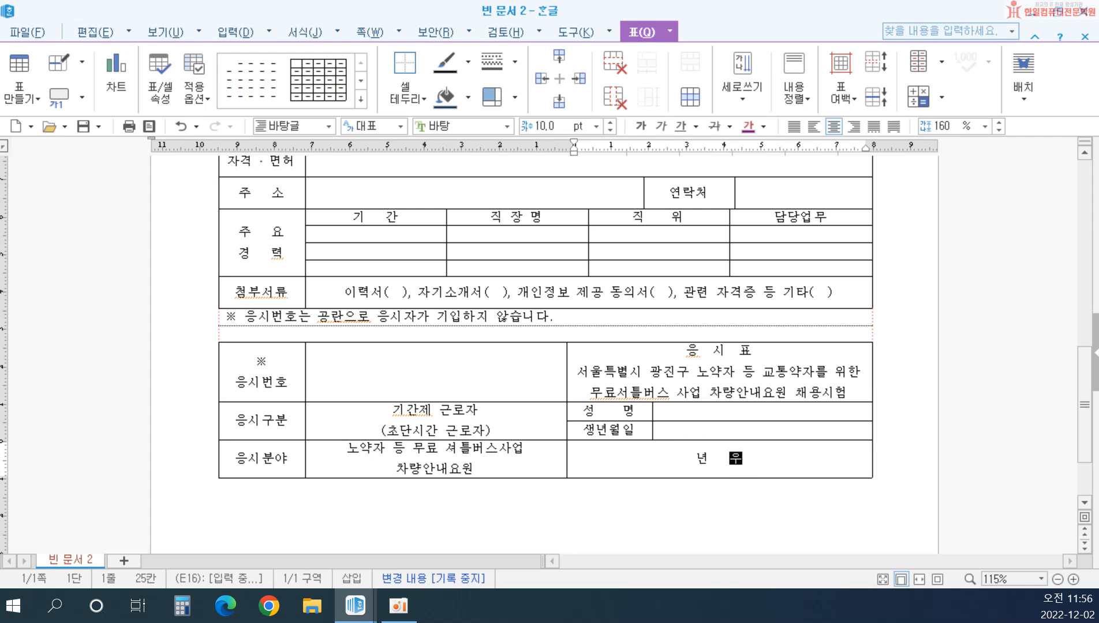
key(Return)
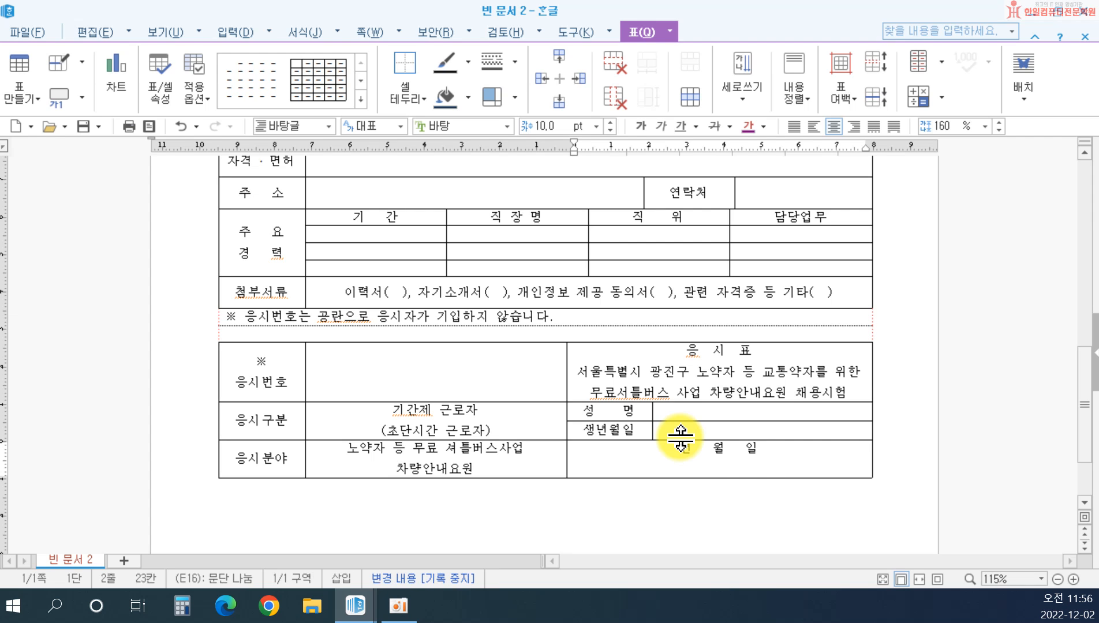
text(광진구청 어)
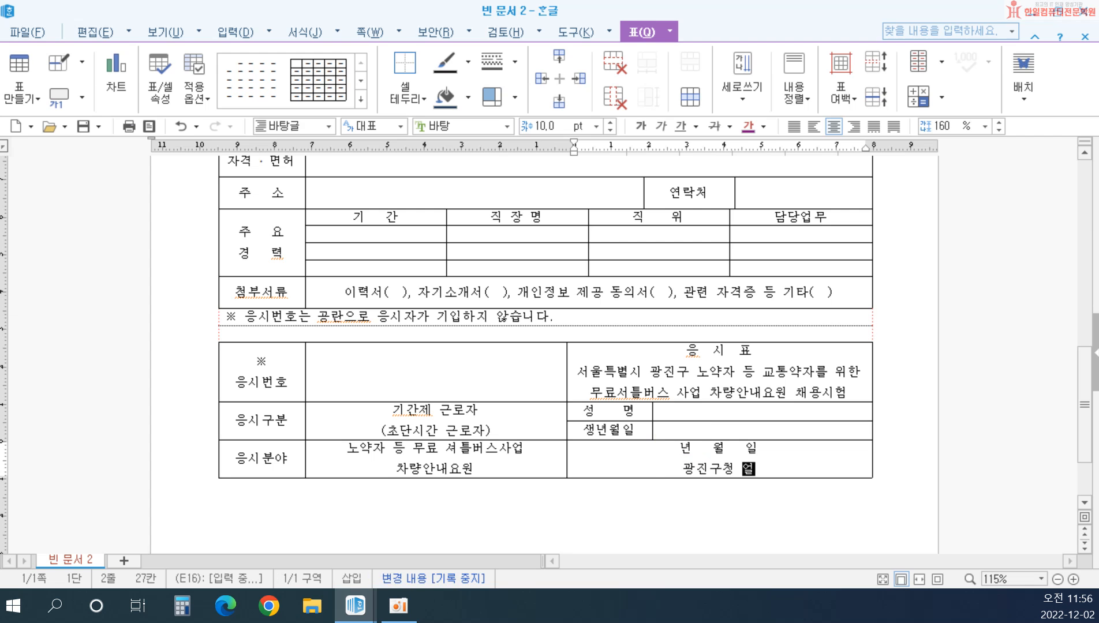
text(르신 복지)
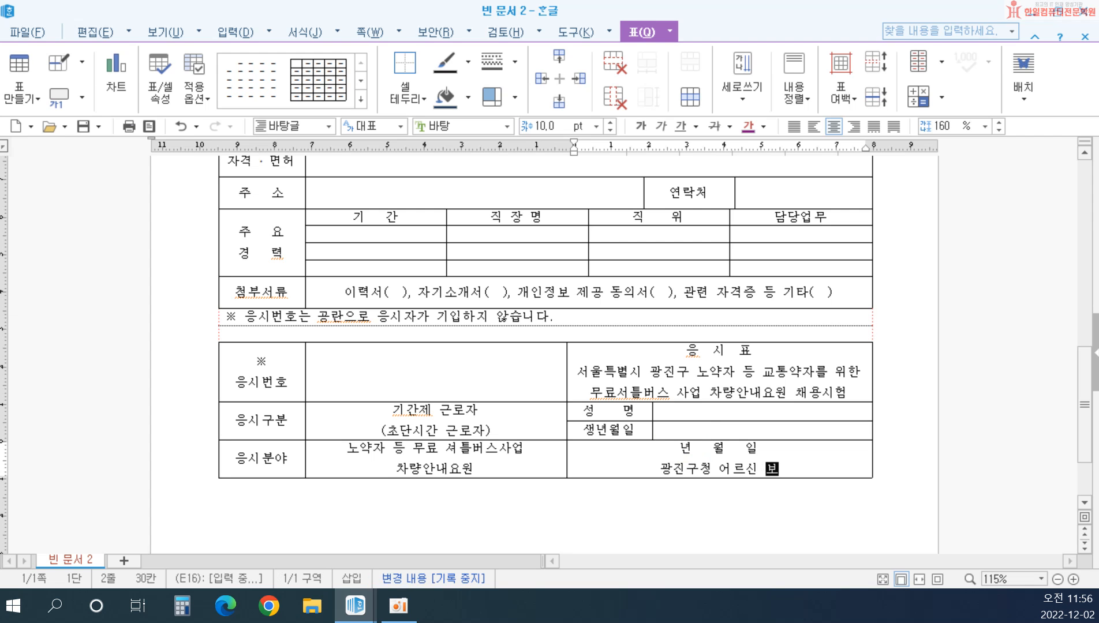
text(과 담다)
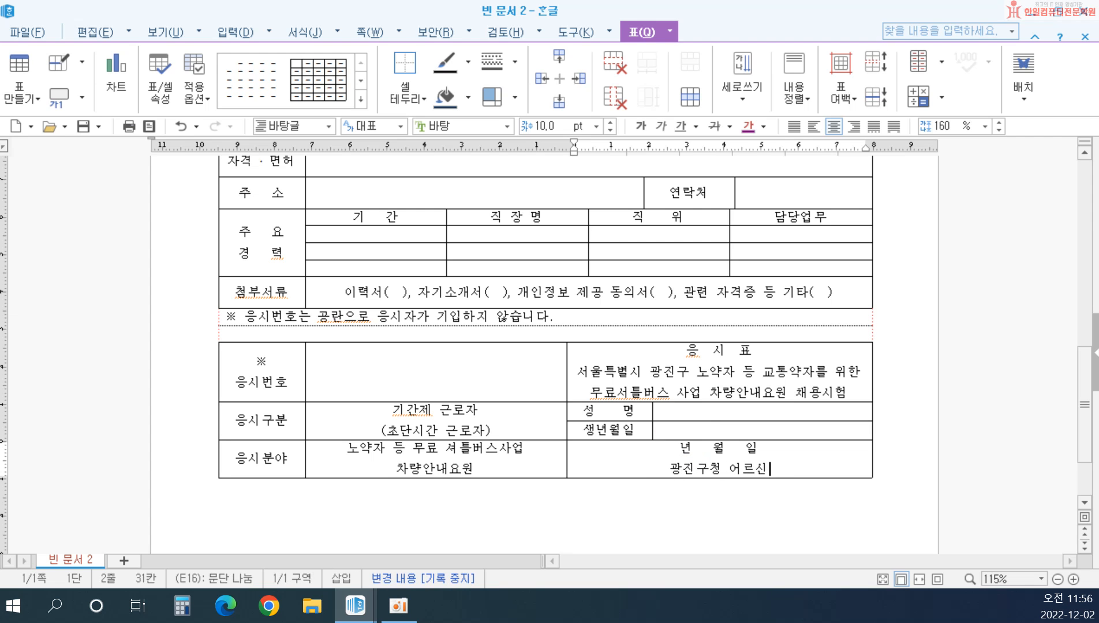
text(당자 )
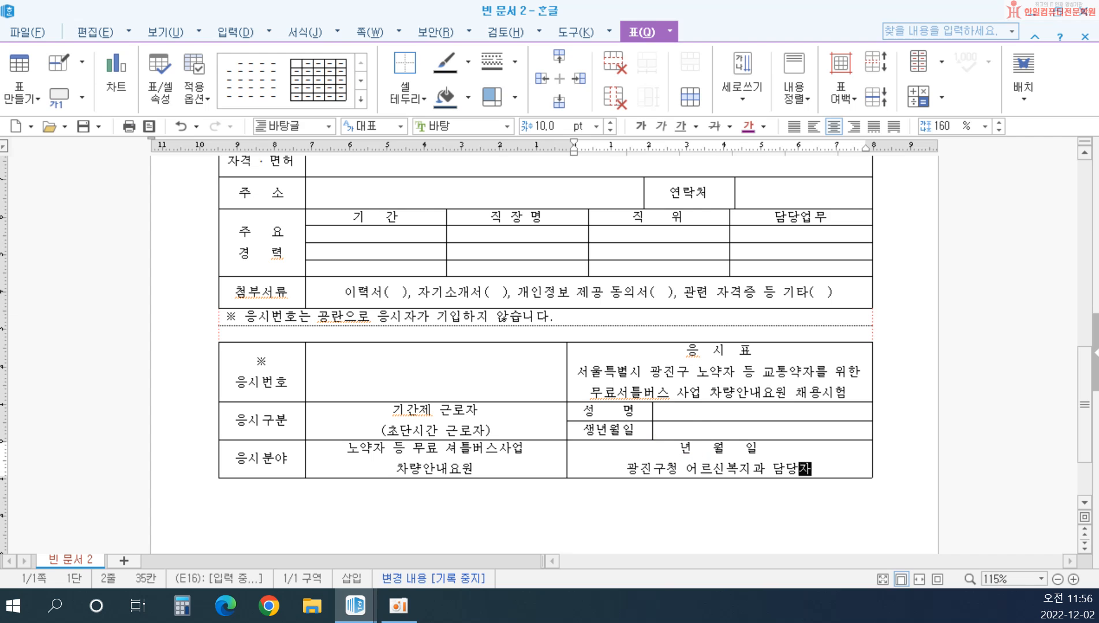
text((인))
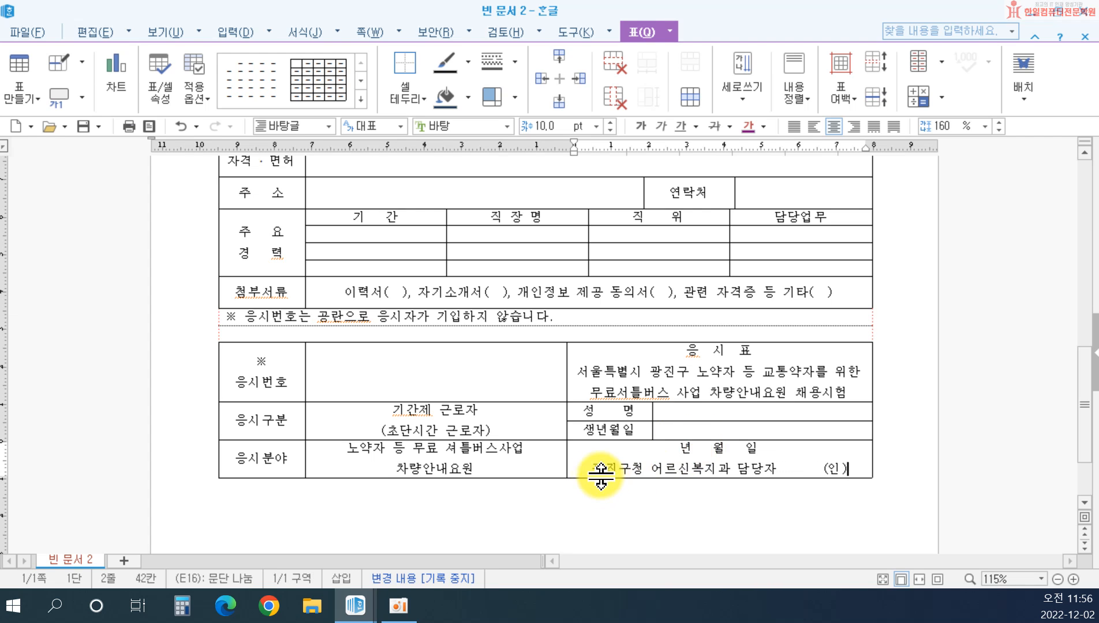
Increase the height of the four 주요 경력 rows, from the 기간 header row to the last blank row
scroll(589, 473, up, 10)
scroll(559, 445, down, 2)
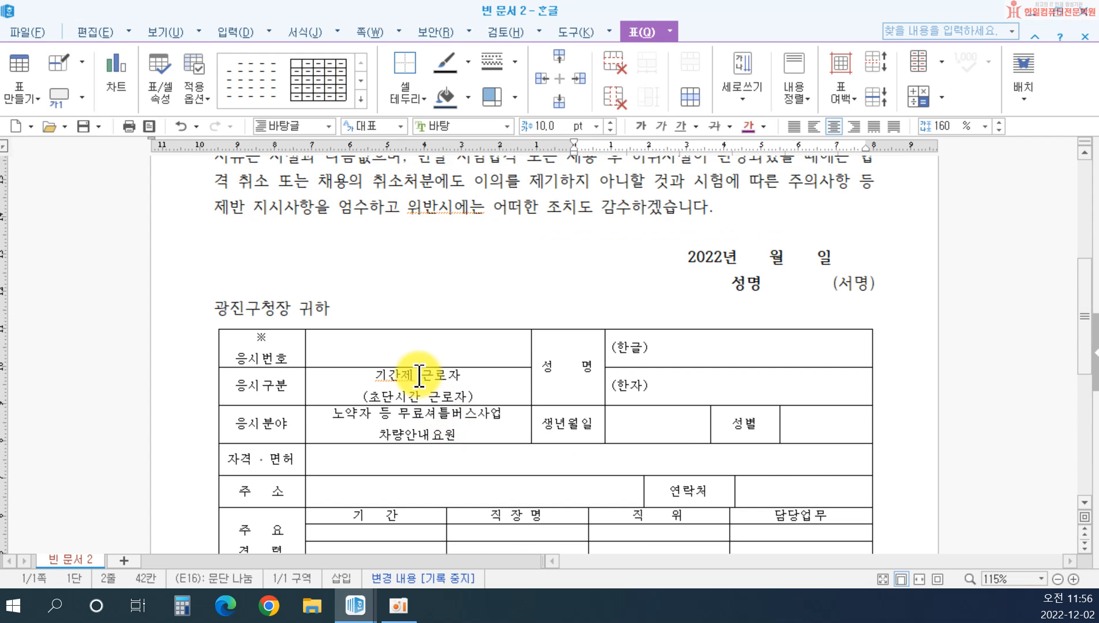
scroll(404, 363, down, 10)
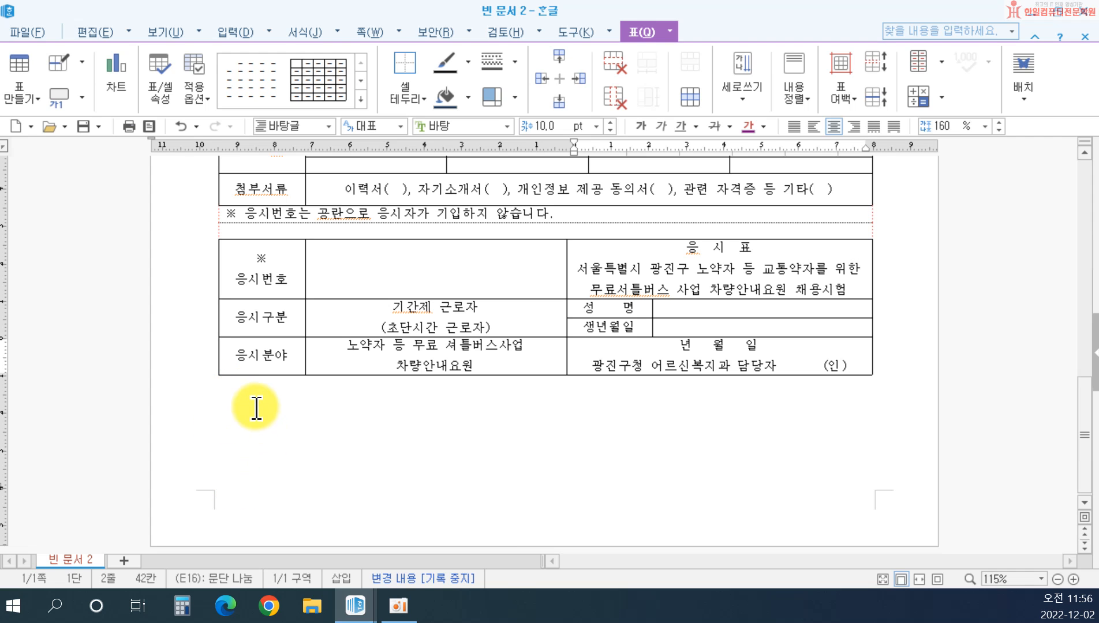
scroll(331, 456, up, 3)
drag(321, 294, 767, 341)
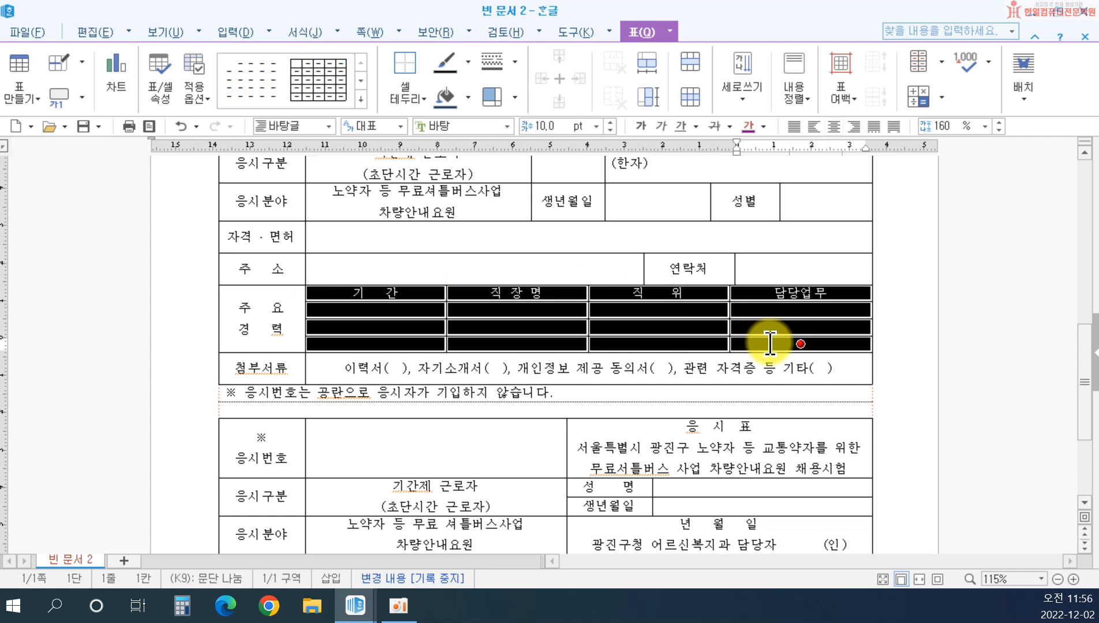
key(ctrl+Down)
key(ctrl+Down)
key(ctrl+Down)
Increase the height of the 응시번호, 응시구분 and 응시분야 rows at the start of the application table
scroll(540, 295, up, 2)
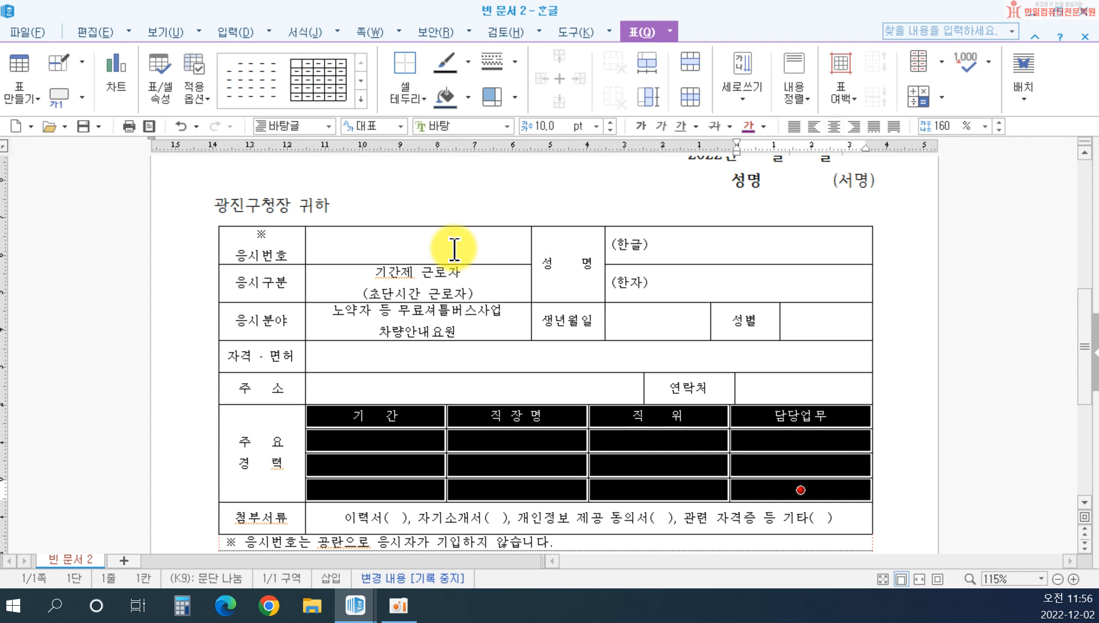
drag(288, 249, 372, 324)
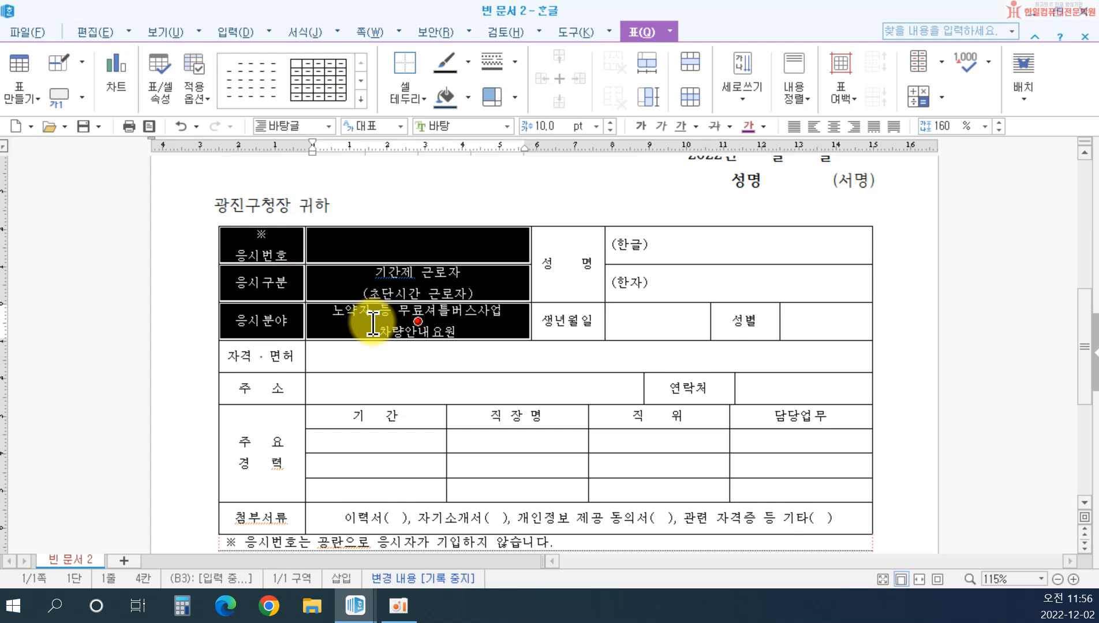
key(ctrl+Down)
Increase the height of the 주소 row and the 자격·면허 row in the application table
click(411, 397)
key(F5)
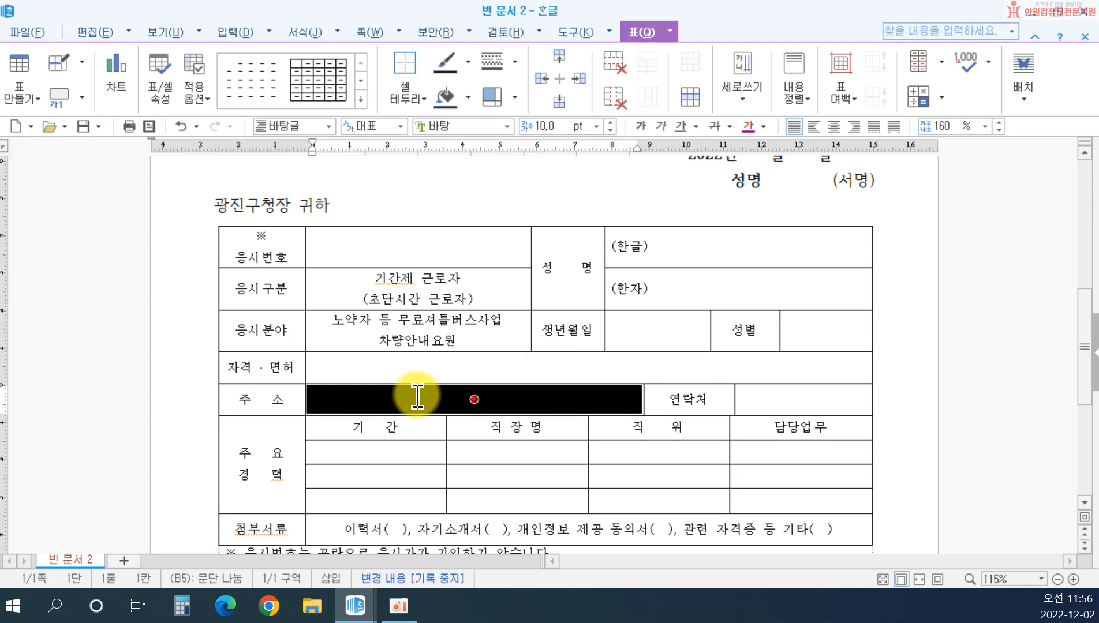
key(ctrl+Down)
click(462, 362)
key(F5)
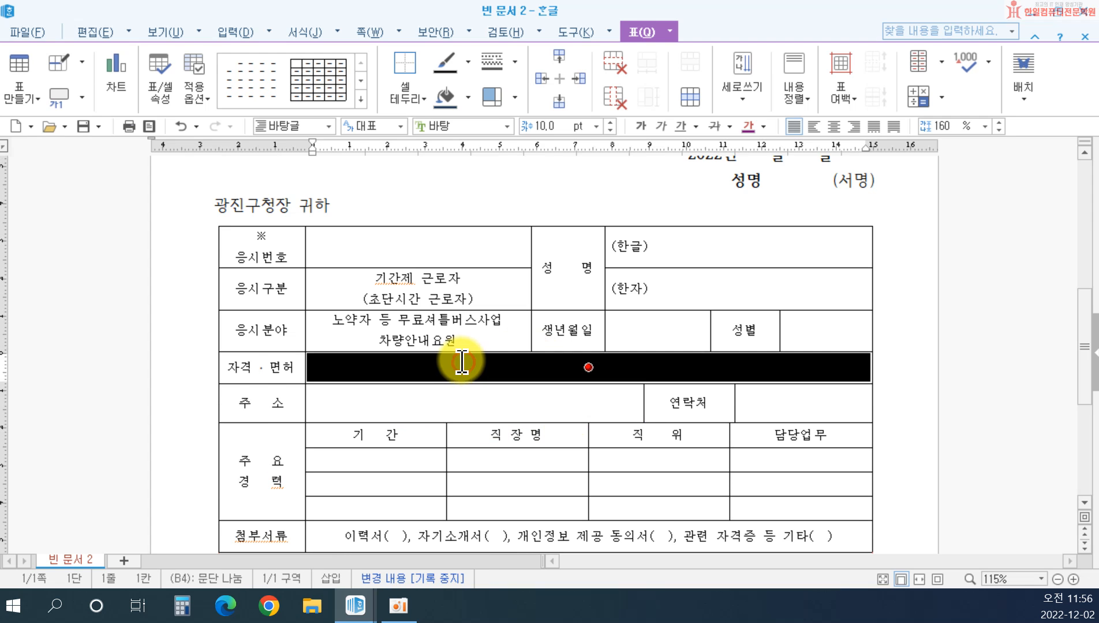
key(ctrl+Down)
key(ctrl+Down)
key(ctrl+Down)
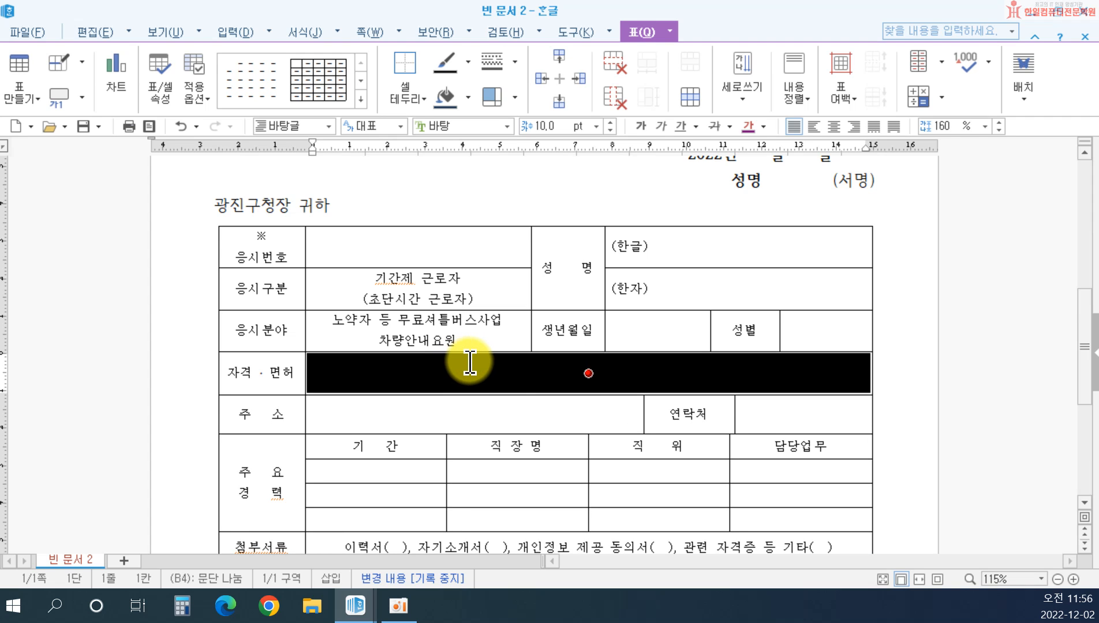
Increase the height of the 첨부서류 row at the end of the application table
scroll(470, 363, down, 3)
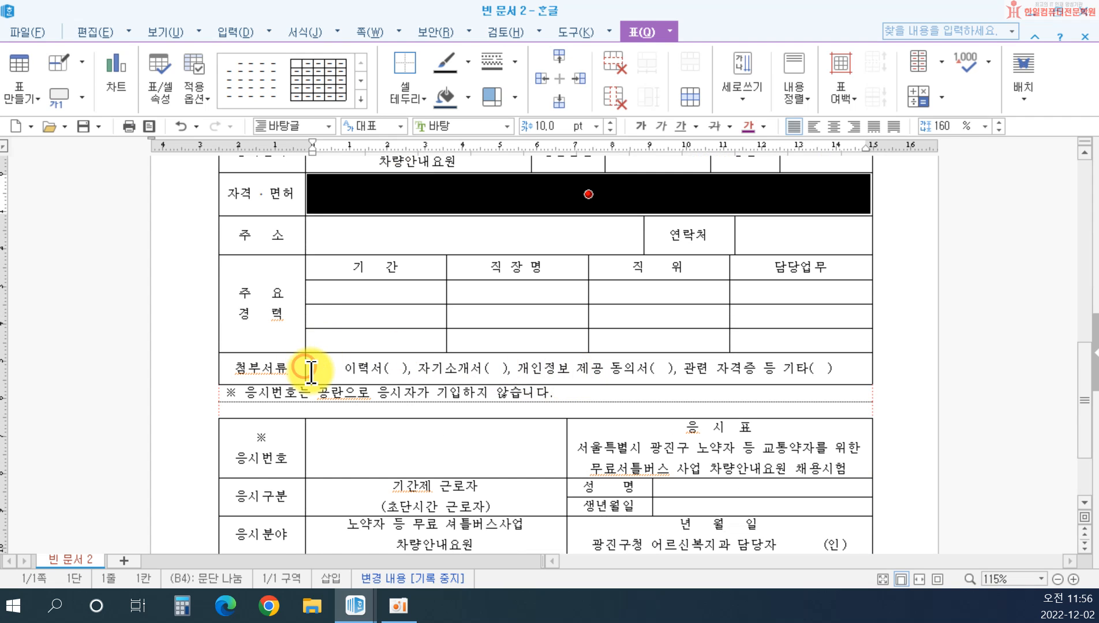
click(394, 409)
key(F5)
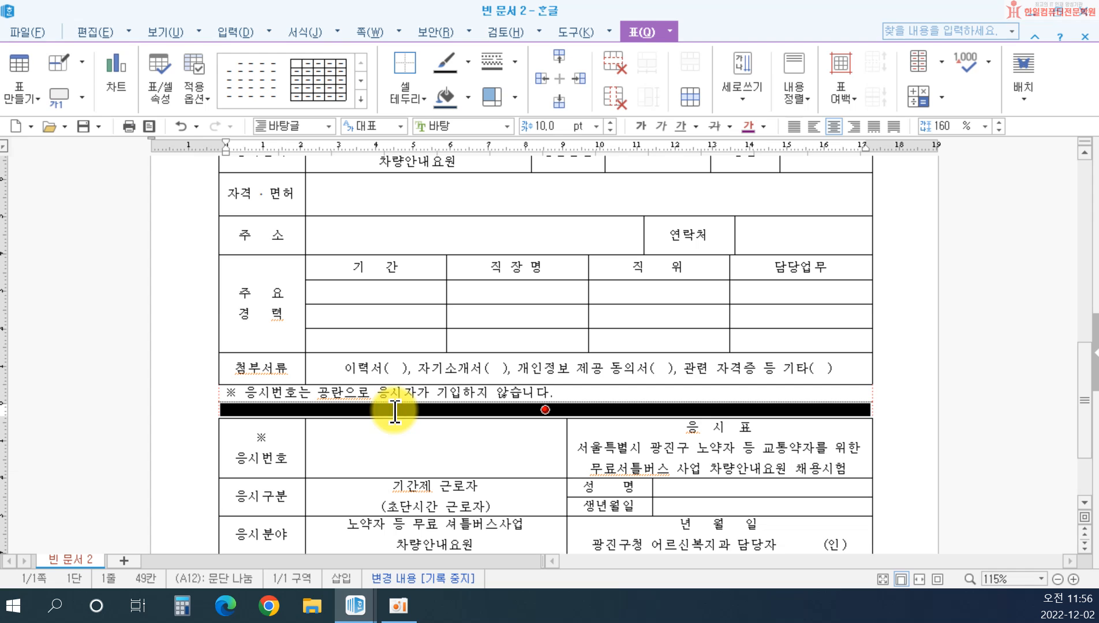
click(384, 370)
key(F5)
key(ctrl+Down)
key(ctrl+Down)
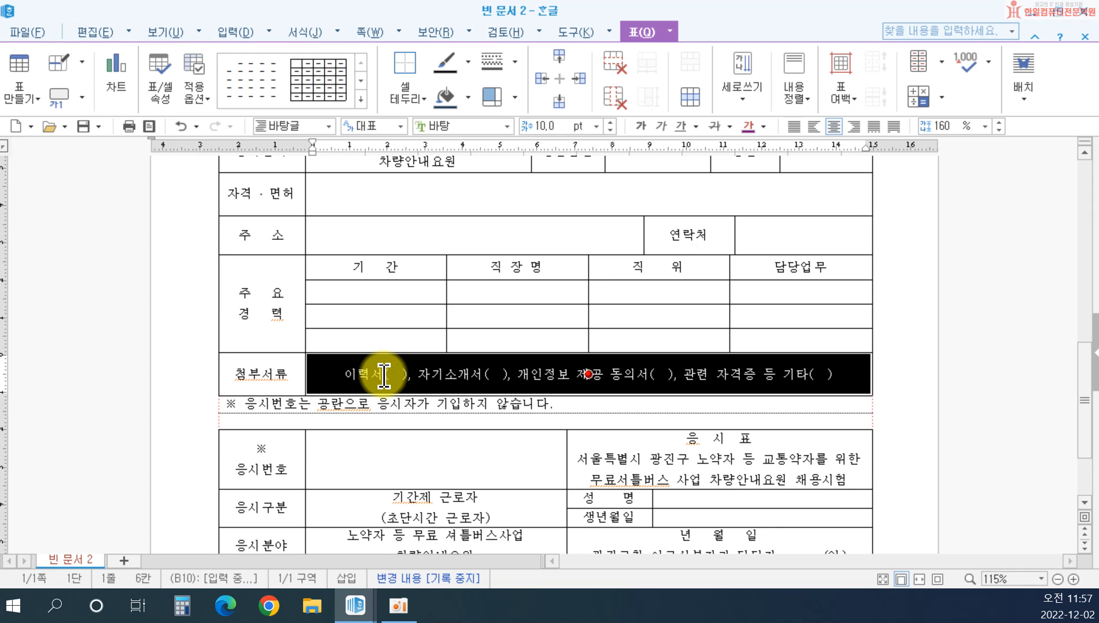
key(Down)
key(Down)
key(Down)
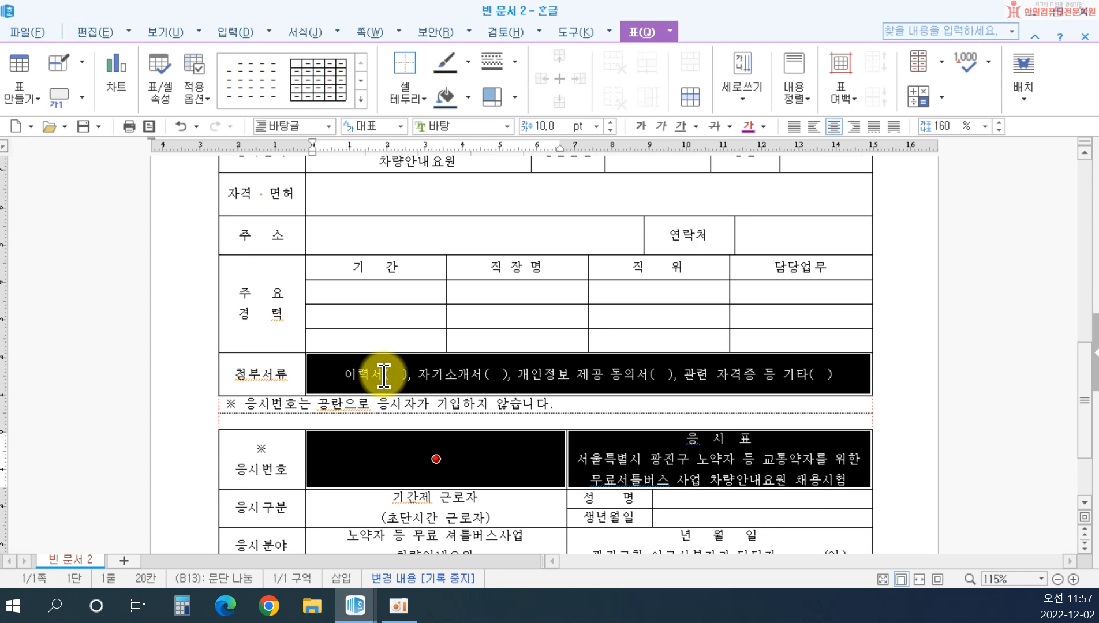
Increase the height of the 성 명 and 생년월일 cells with their blank cells in the exam slip, and make both rows equally high
click(609, 499)
key(F5)
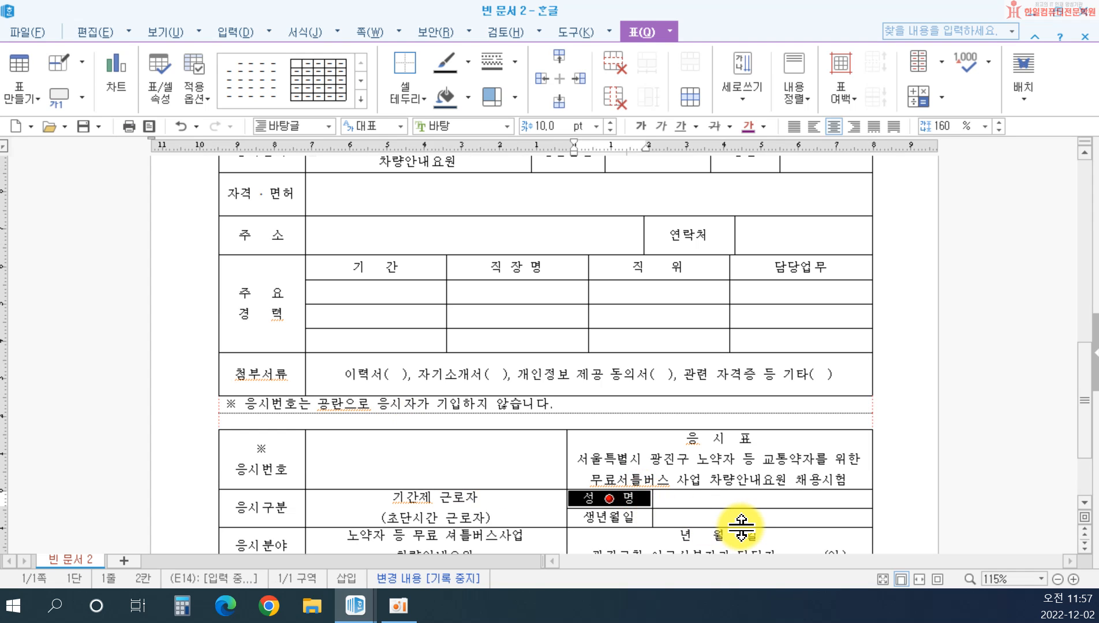
key(F5)
key(F5)
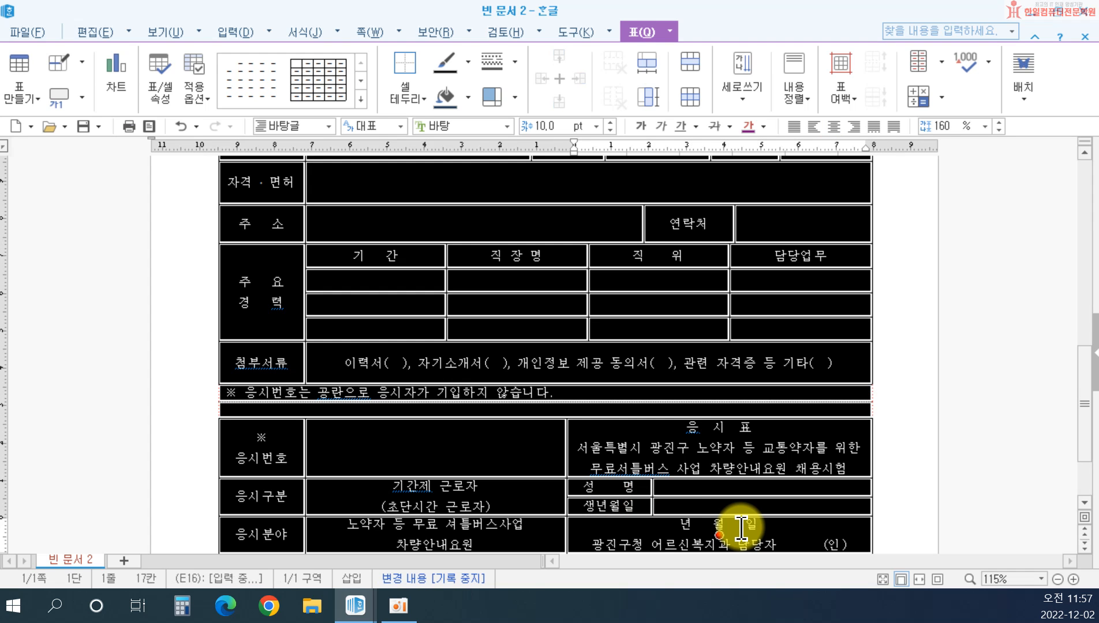
click(722, 495)
drag(628, 488, 689, 499)
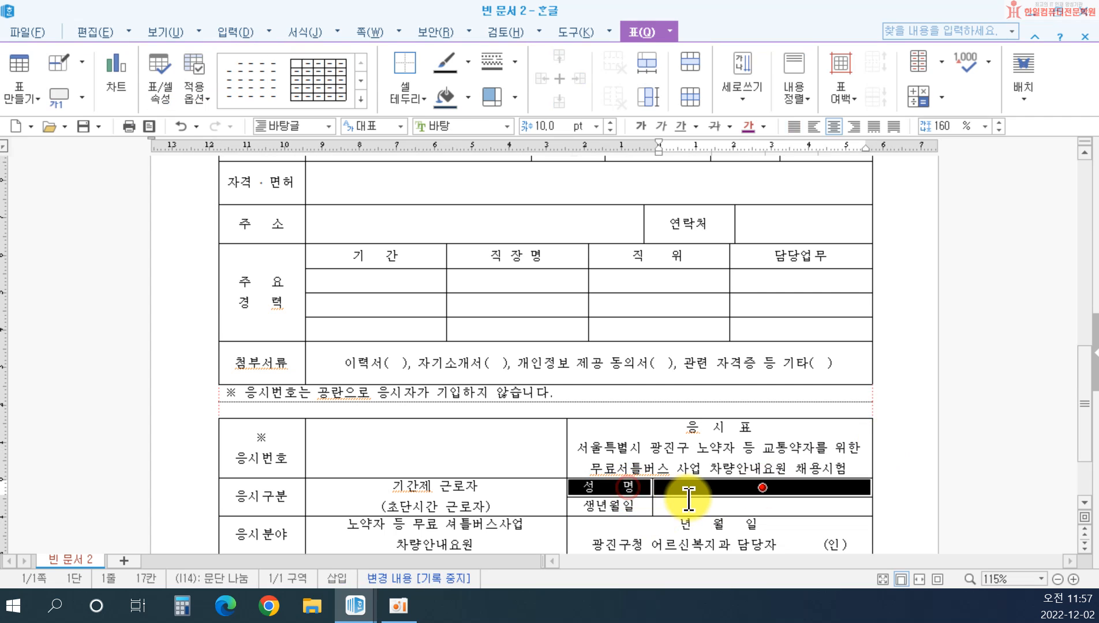
key(ctrl+Down)
key(ctrl+Down)
key(Down)
key(ctrl+Down)
key(ctrl+Down)
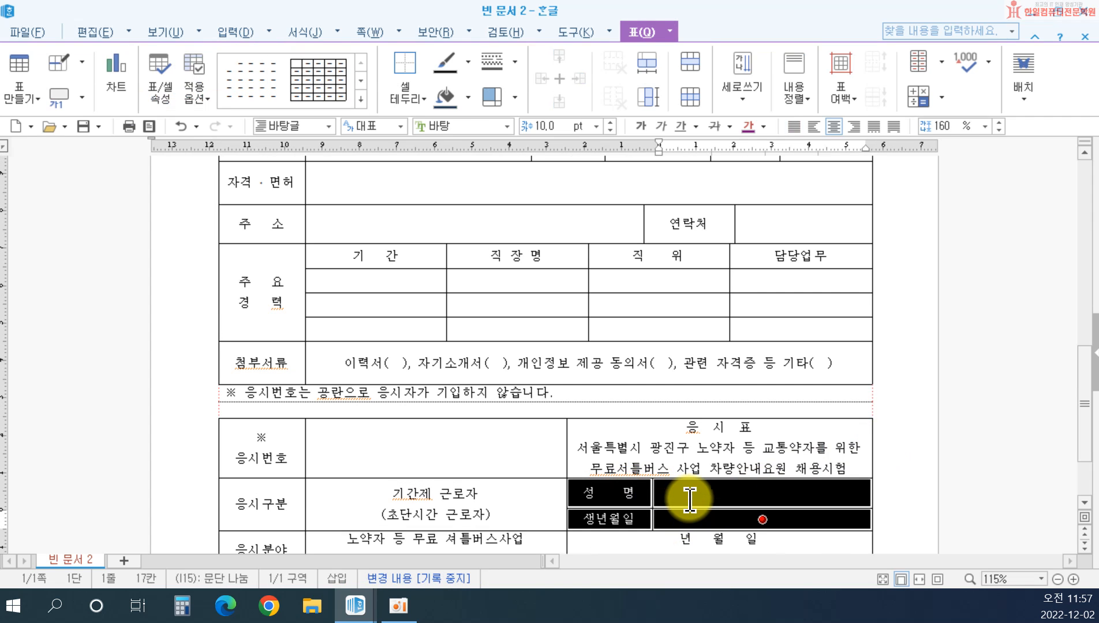
key(h)
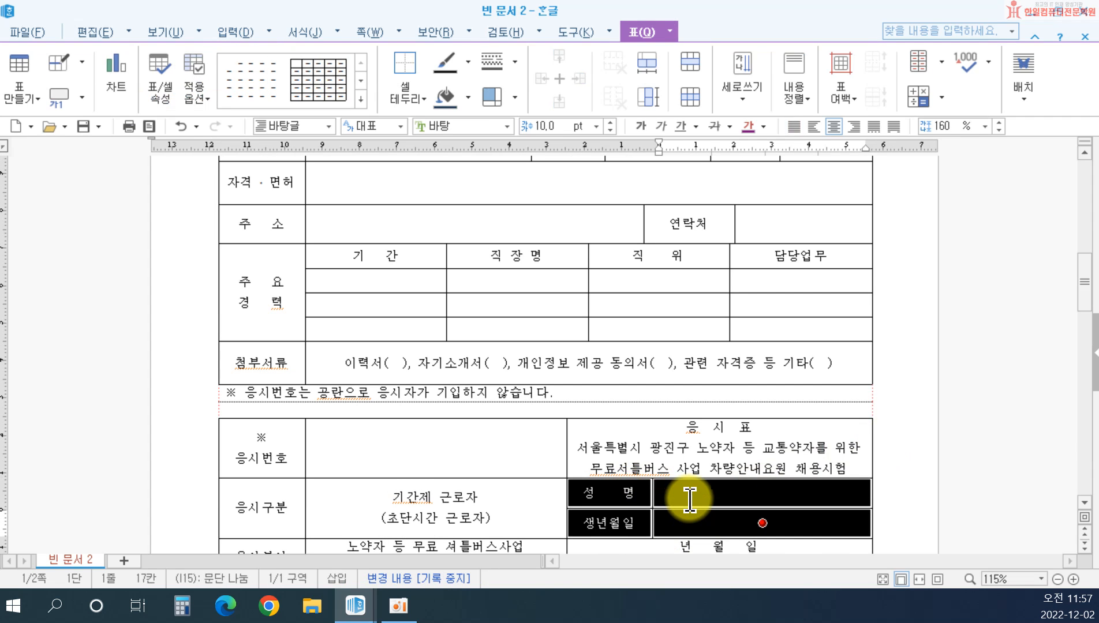
Increase the height of the exam slip's 응시분야 row and remove the empty paragraph after the table
scroll(684, 506, down, 3)
click(396, 382)
key(F5)
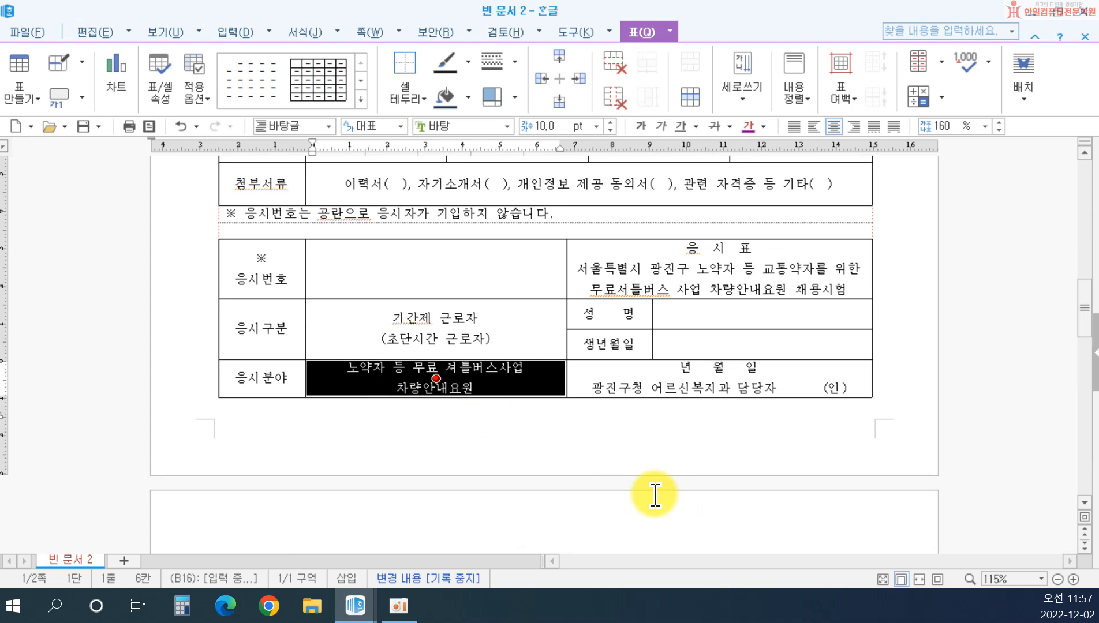
key(ctrl+Down)
key(ctrl+Down)
key(ctrl+Down)
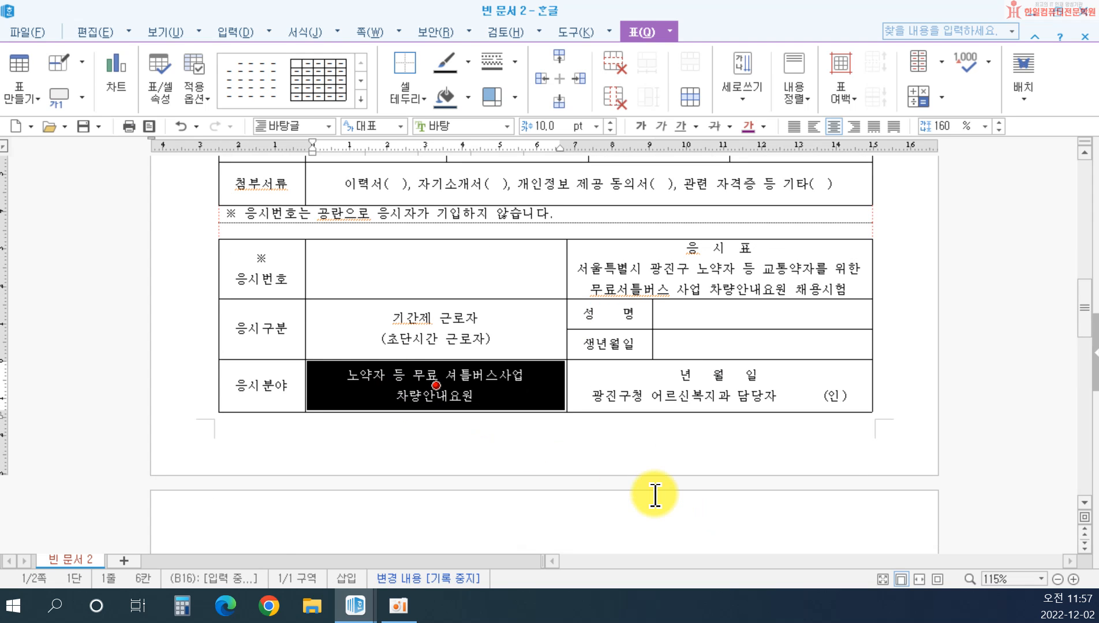
click(888, 376)
key(Delete)
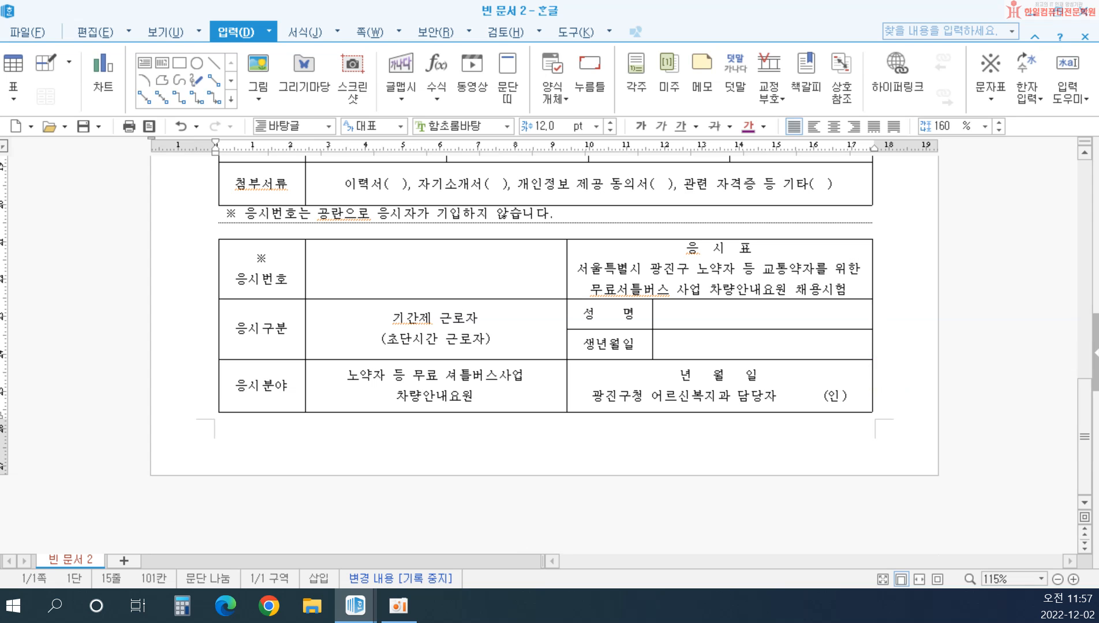
Examine the row heights and page fit of the application table and the exam slip
scroll(782, 372, up, 10)
scroll(783, 372, down, 8)
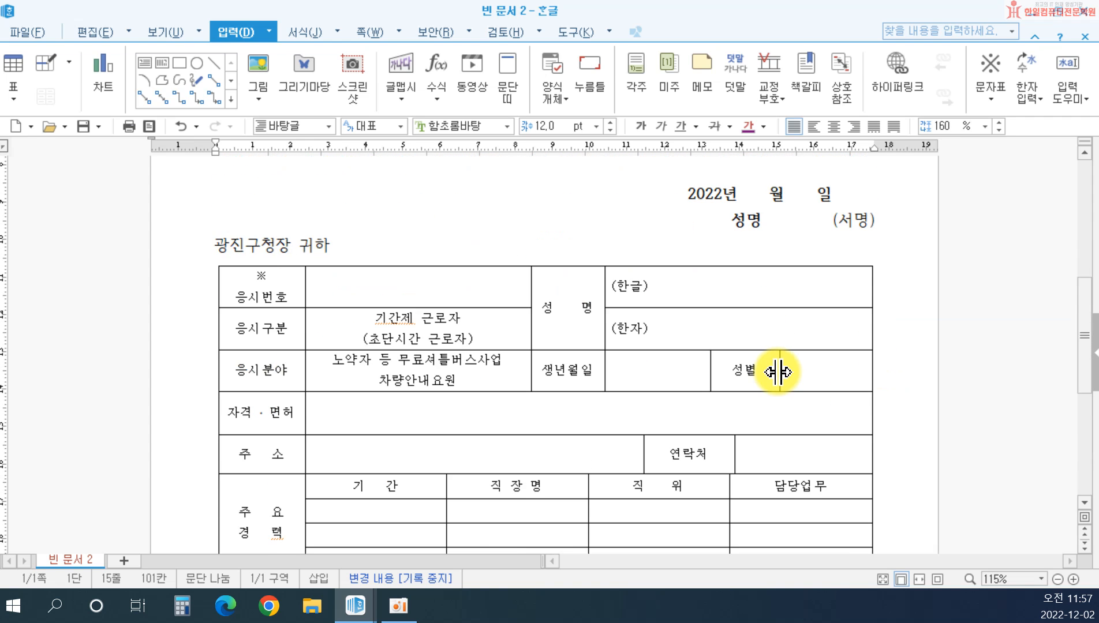
scroll(778, 379, up, 2)
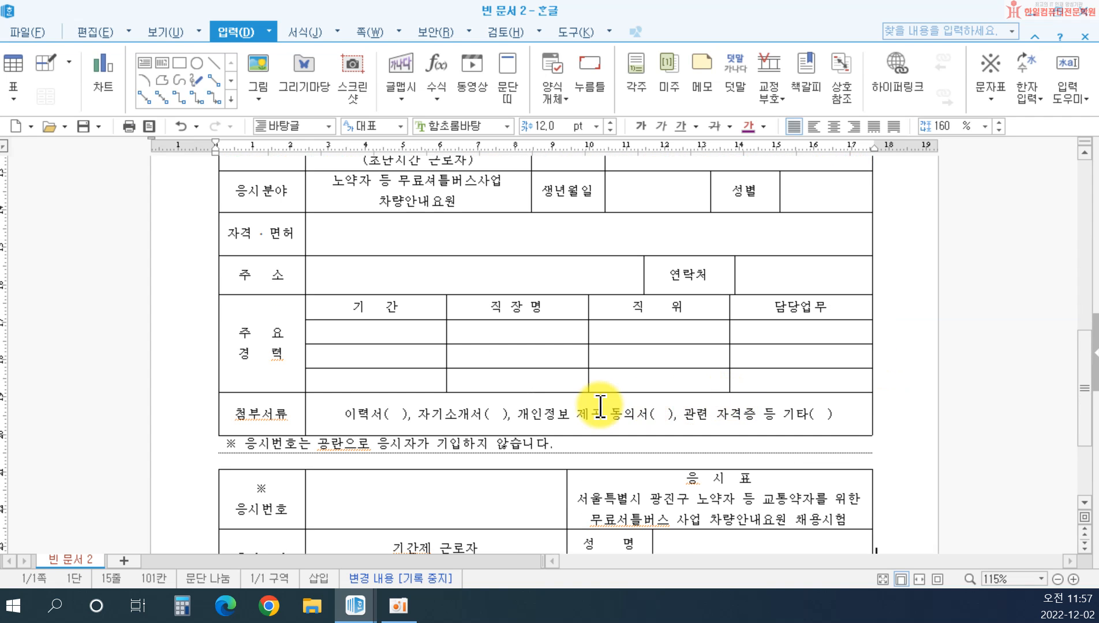
scroll(626, 407, up, 5)
scroll(404, 288, down, 8)
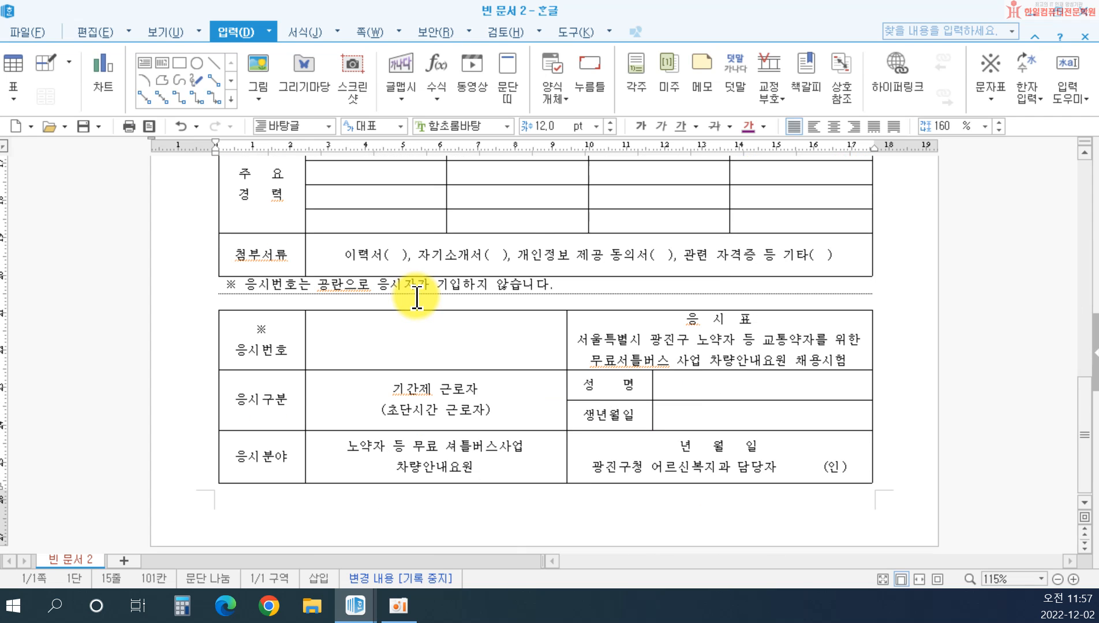
scroll(606, 442, up, 7)
scroll(664, 416, up, 3)
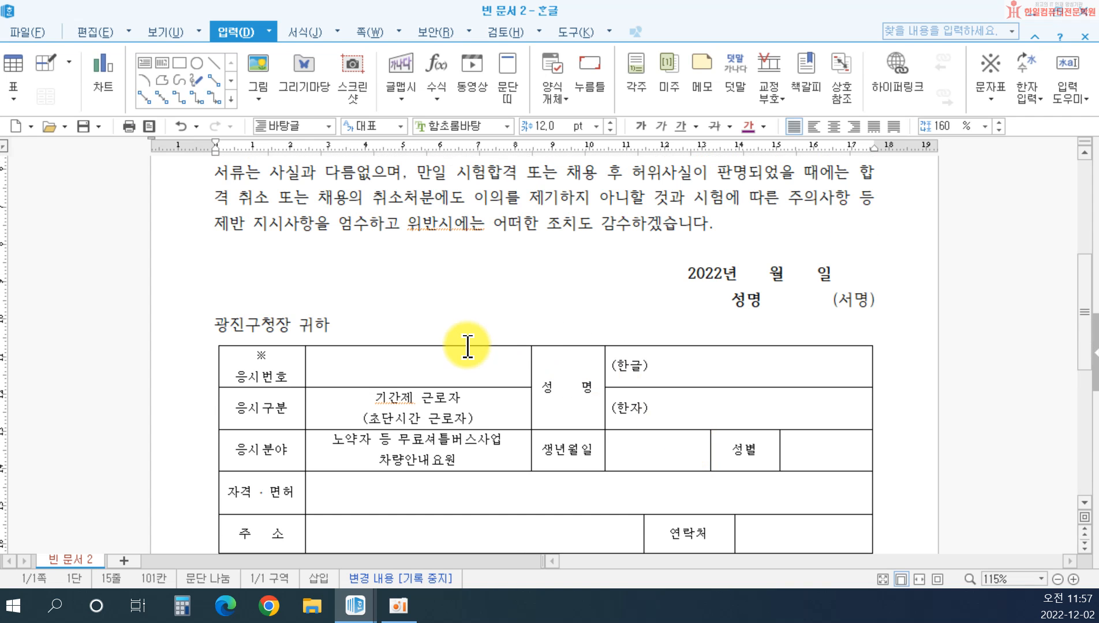
scroll(578, 439, down, 2)
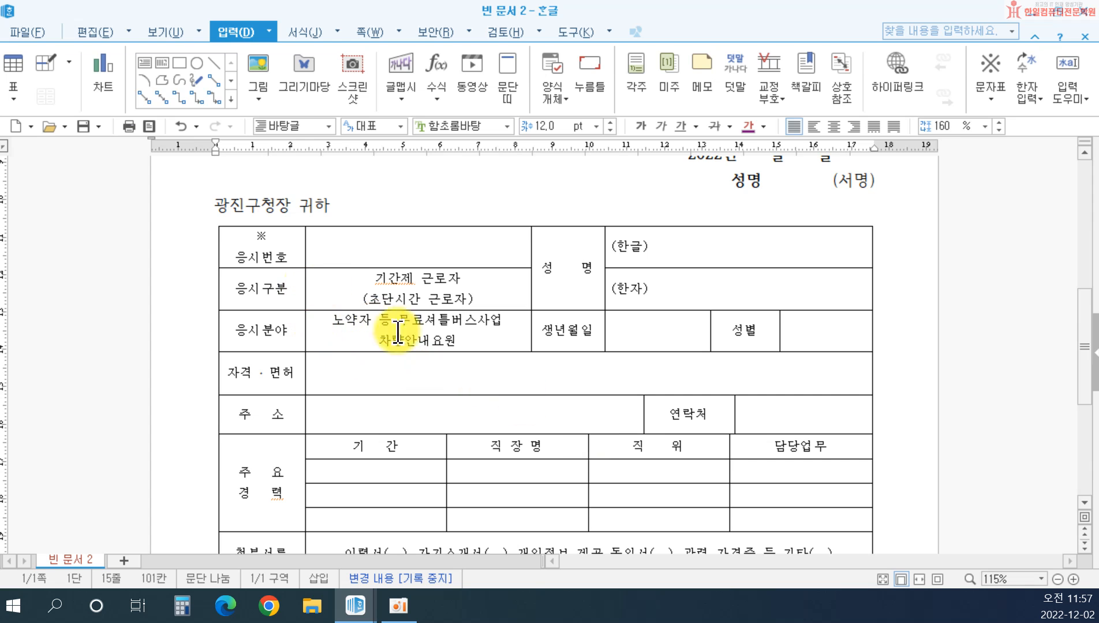
scroll(460, 370, down, 3)
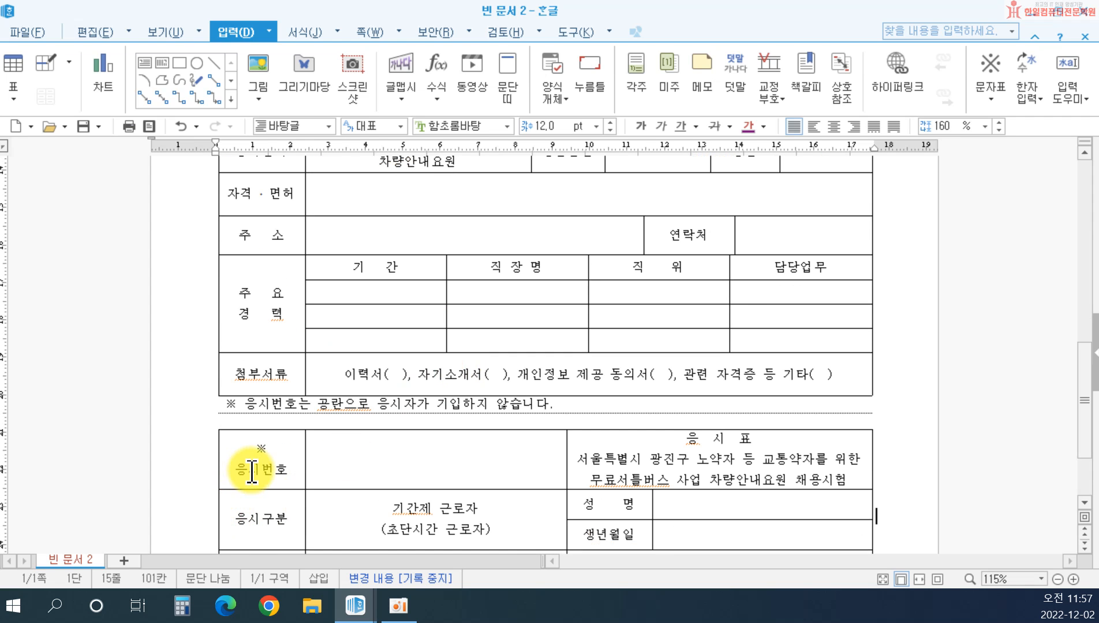
Set the line spacing of the ※ 응시번호 text in the application table's first cell to 100%
scroll(283, 435, up, 4)
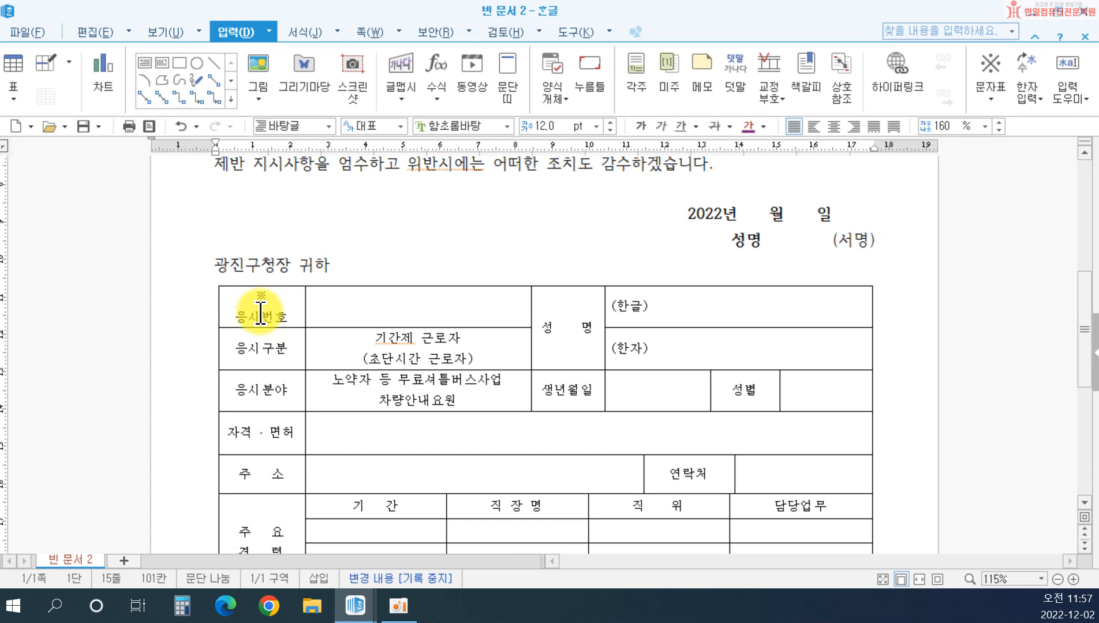
drag(255, 299, 287, 317)
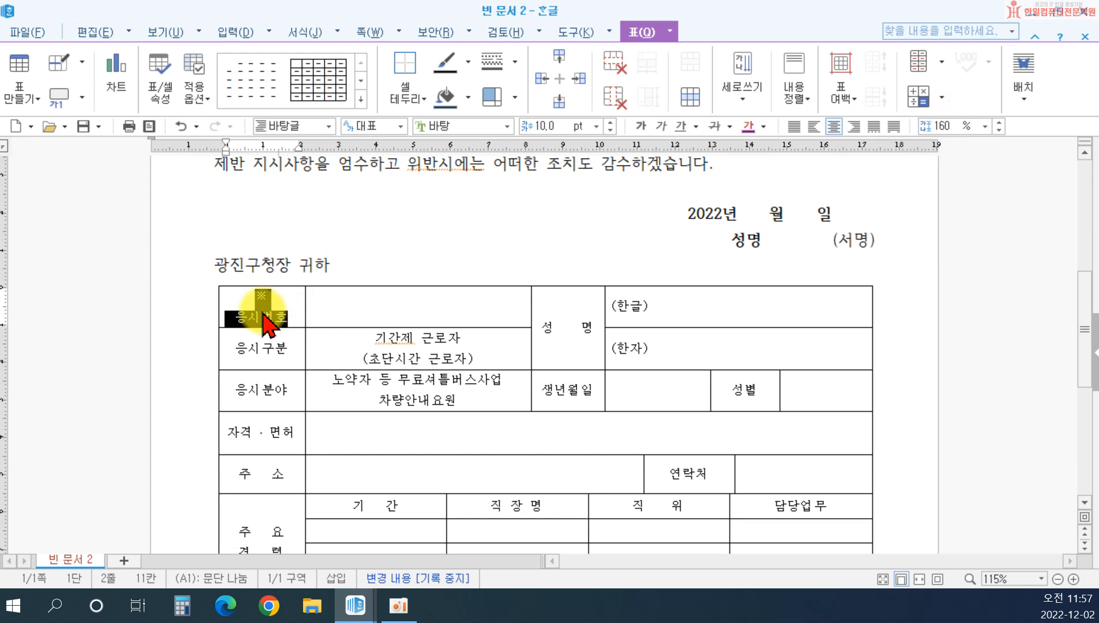
click(252, 296)
drag(253, 297, 293, 313)
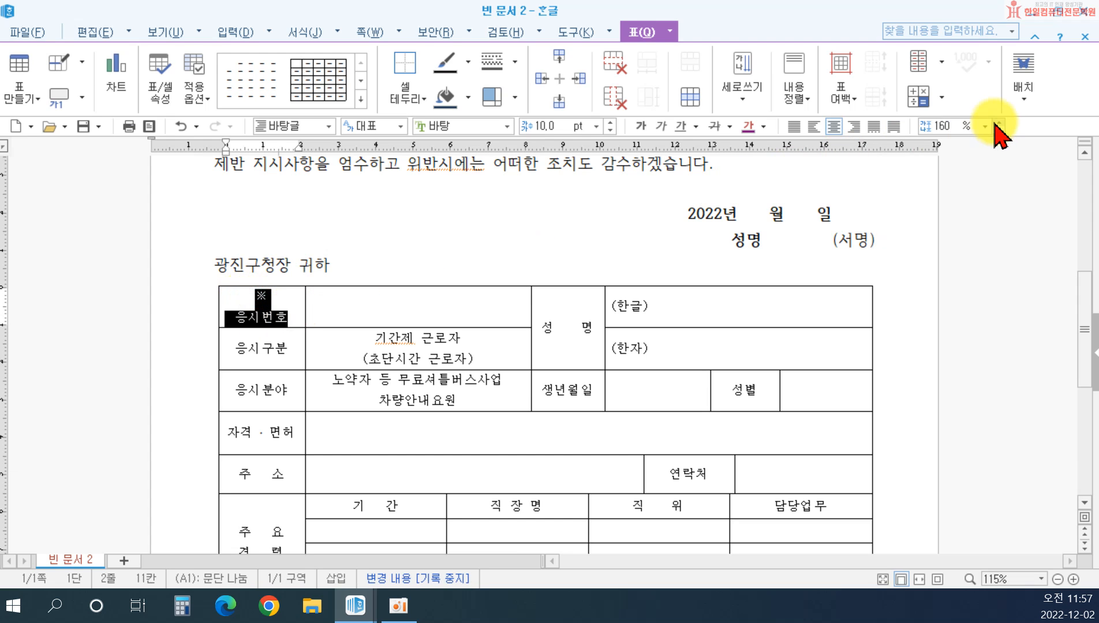
double_click(940, 125)
text(1)
key(Return)
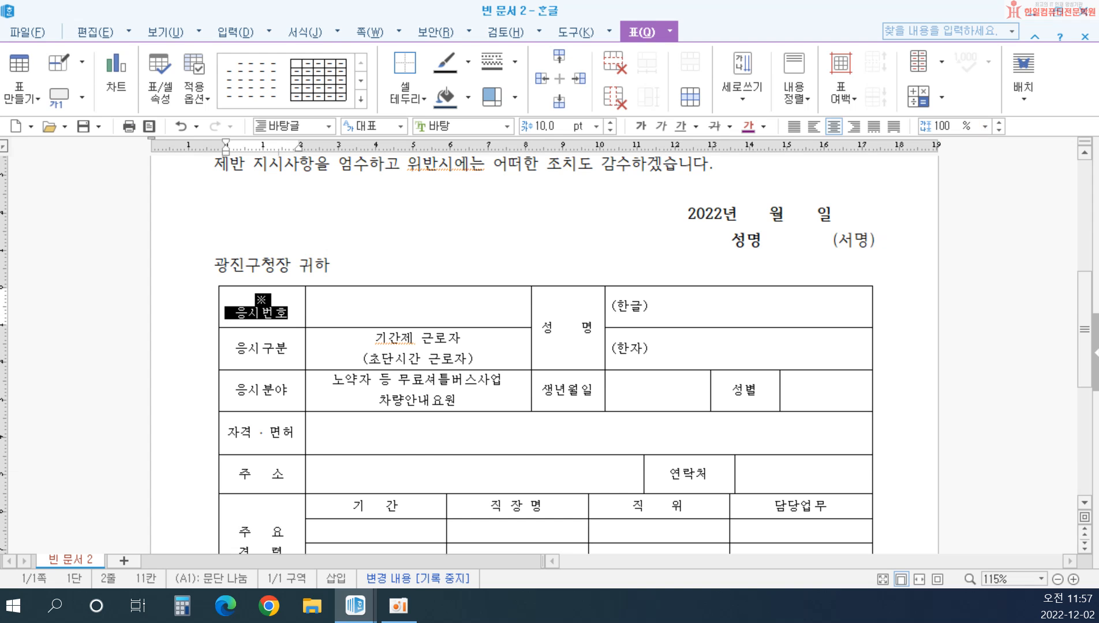
click(618, 238)
Apply a solid 0.4 mm outside border to the application table cells from 응시번호 through the 첨부서류 row
scroll(569, 290, down, 3)
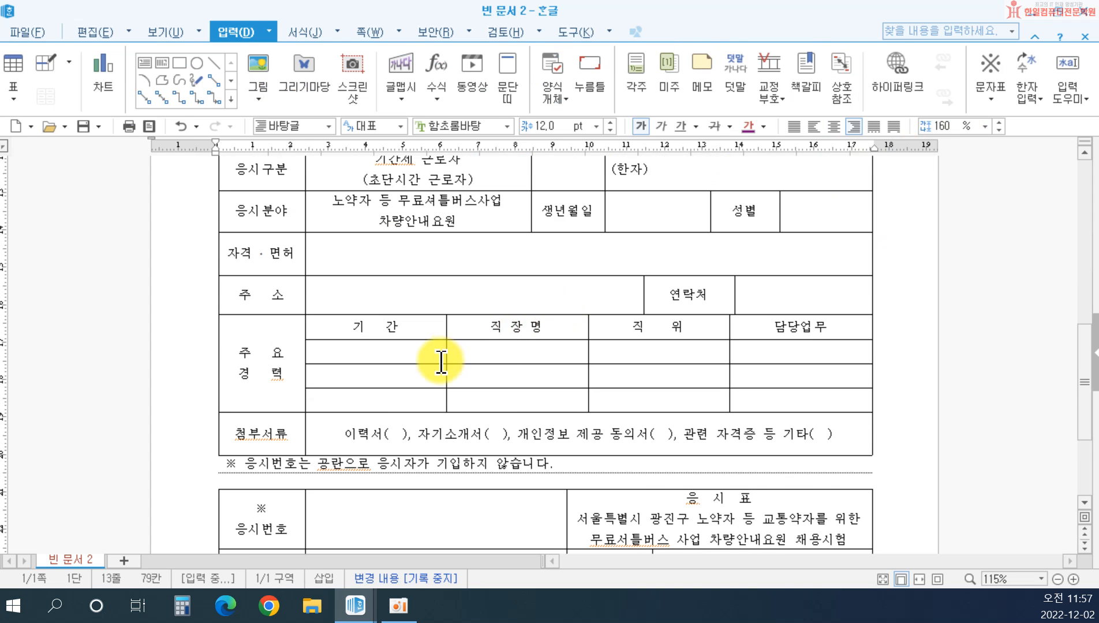
scroll(451, 354, down, 3)
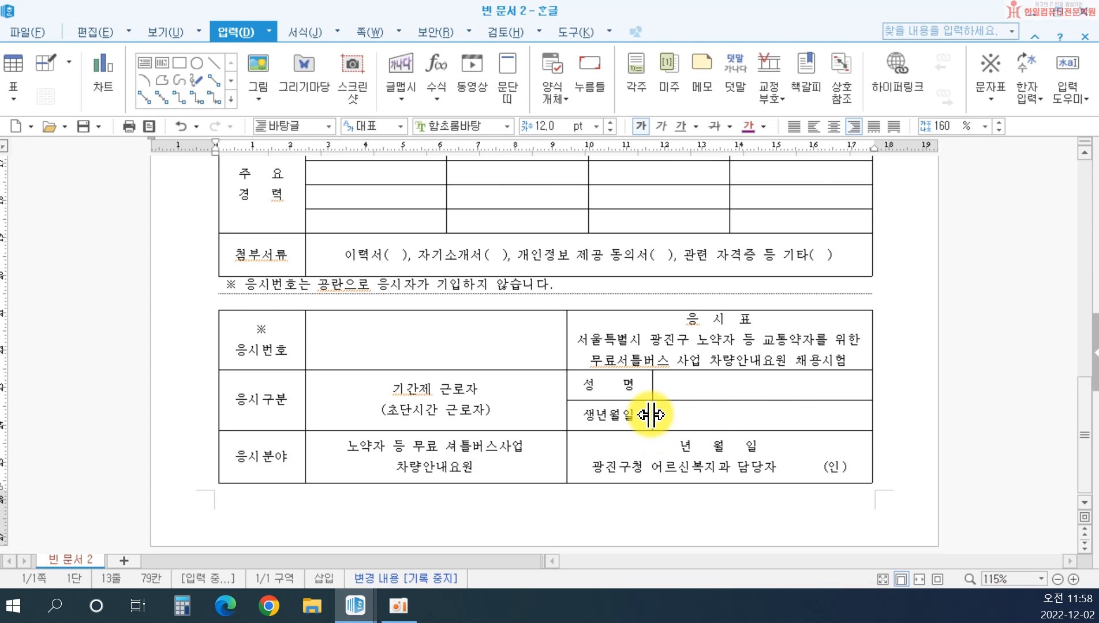
scroll(652, 415, up, 1)
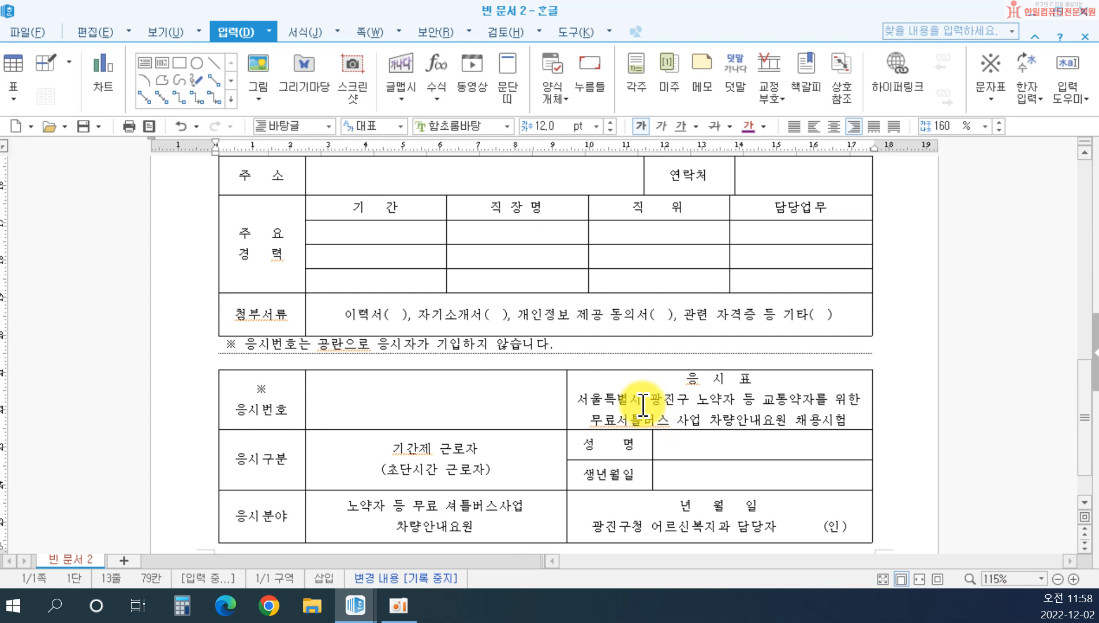
scroll(326, 243, up, 3)
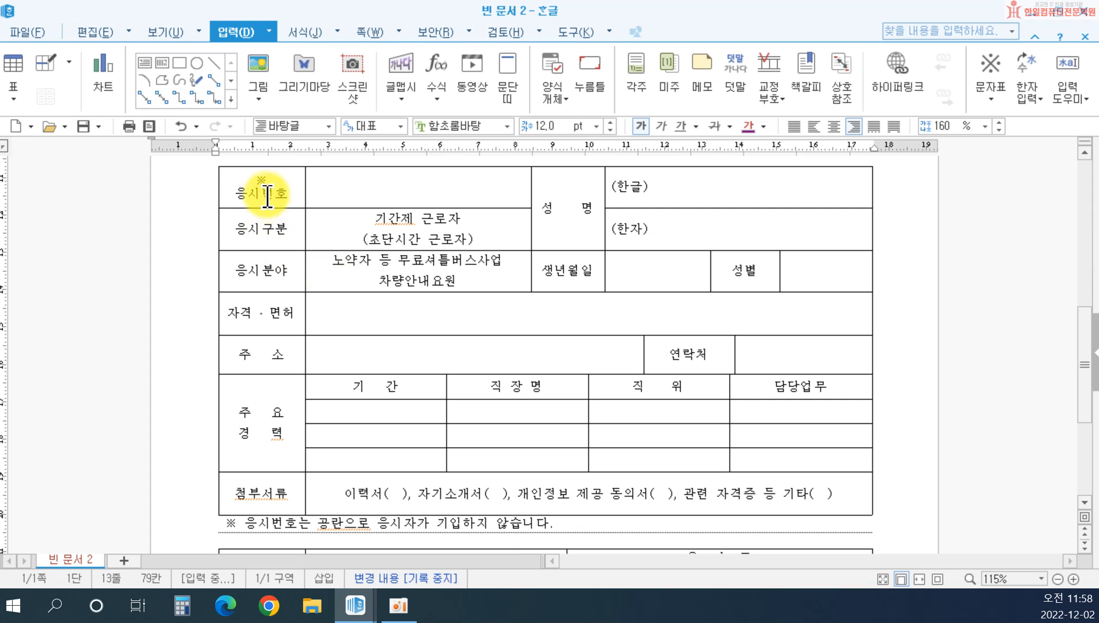
drag(268, 196, 807, 494)
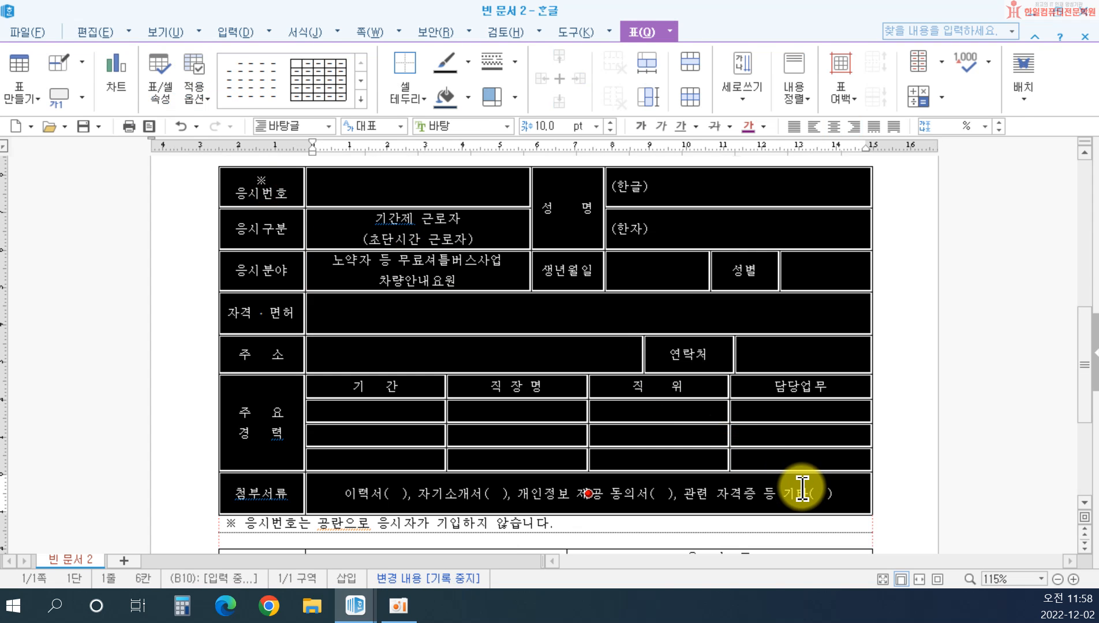
key(l)
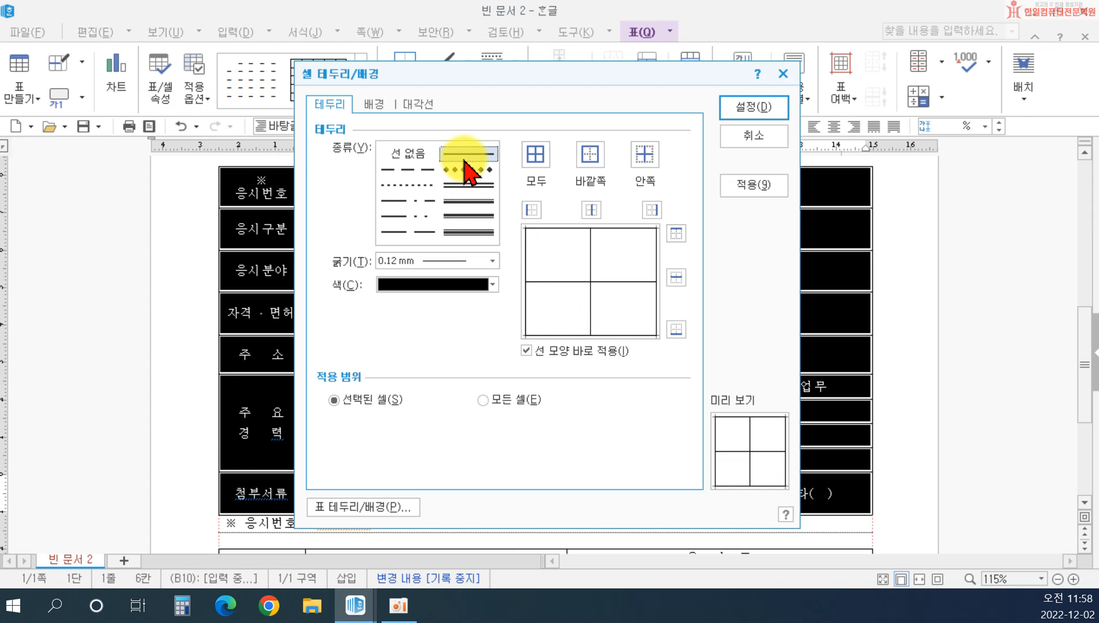
click(463, 157)
click(430, 261)
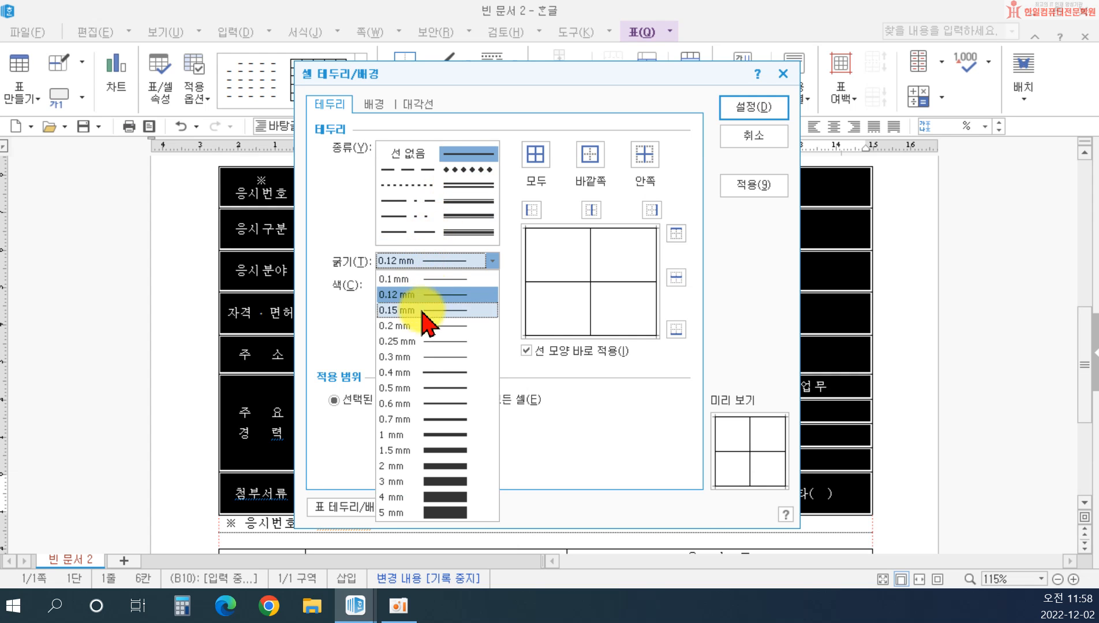
click(425, 373)
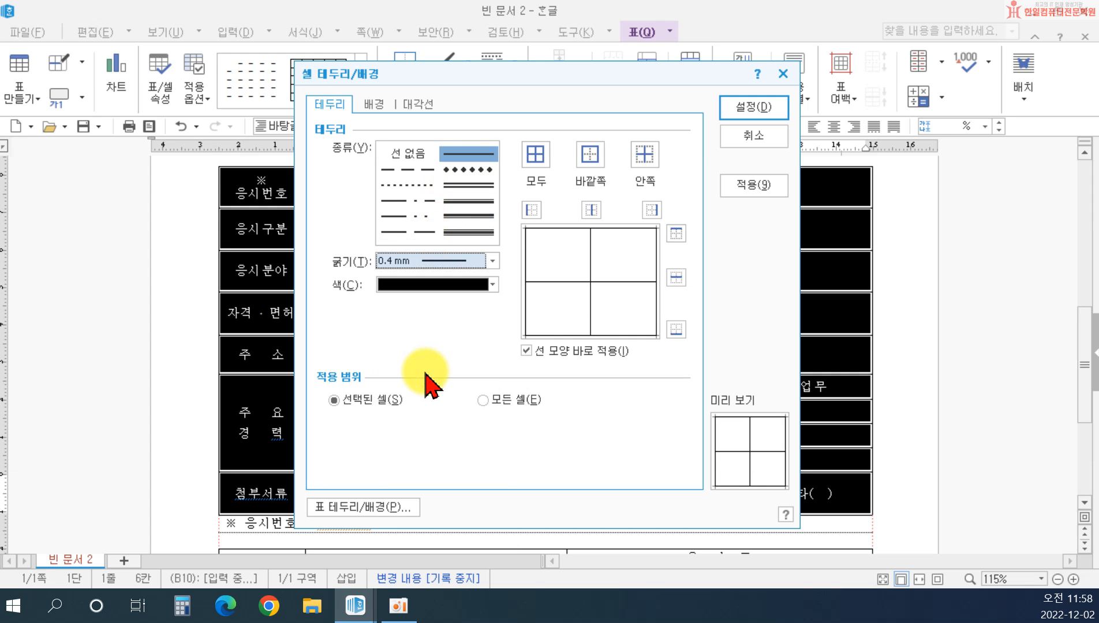
click(590, 159)
click(744, 108)
click(920, 228)
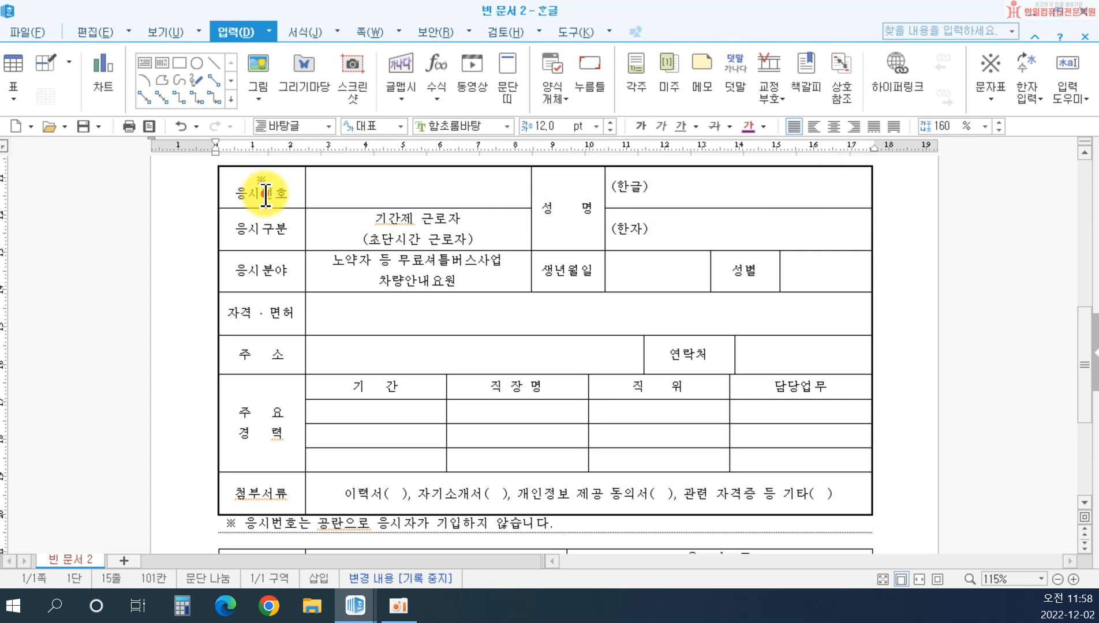
Apply a solid 0.4 mm outside border around the application table's ※ 응시번호 cell and the blank cell beside it
drag(266, 194, 413, 193)
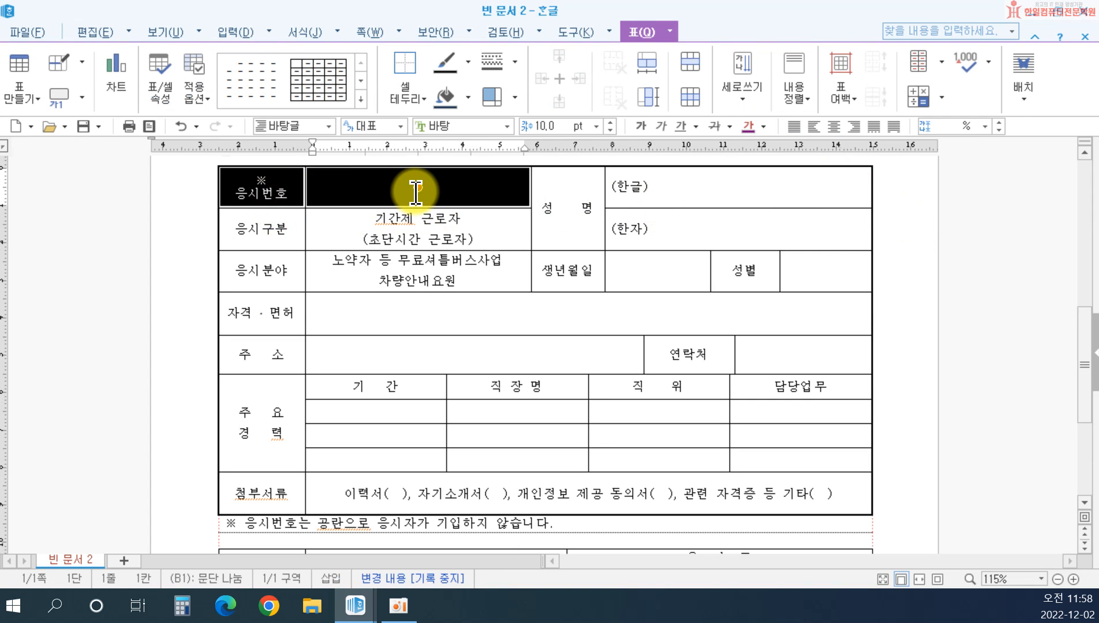
key(l)
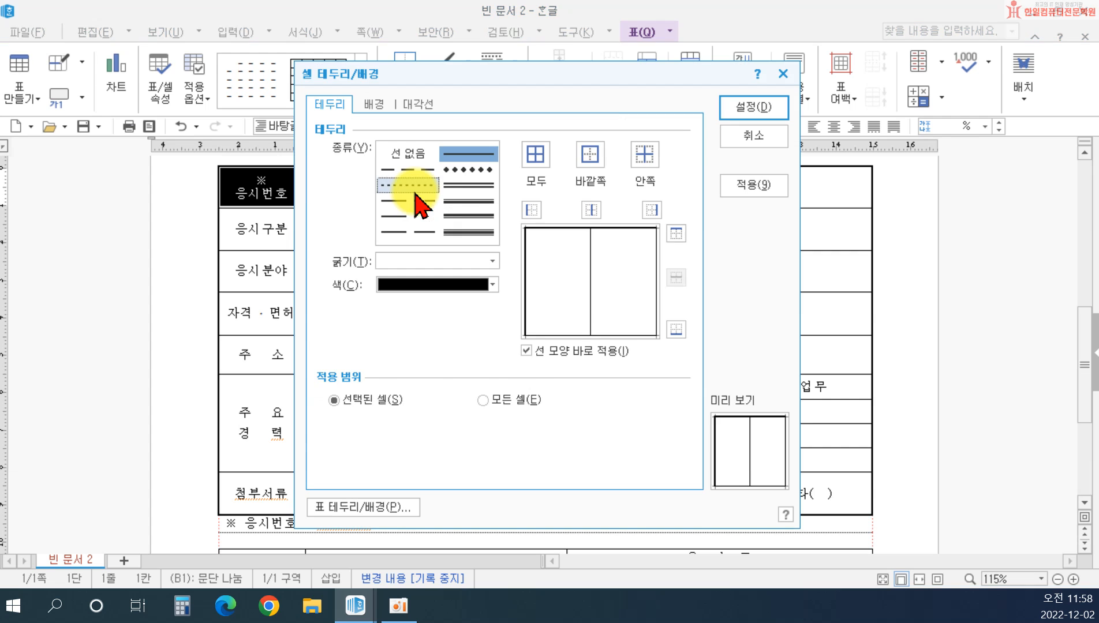
click(462, 155)
click(445, 262)
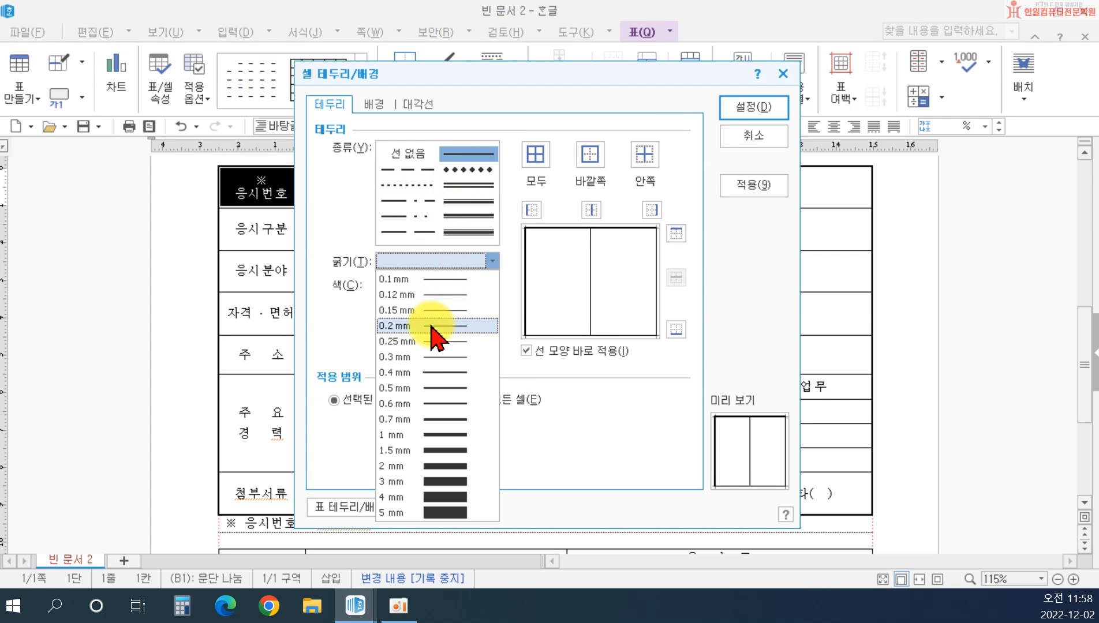
click(430, 372)
click(589, 154)
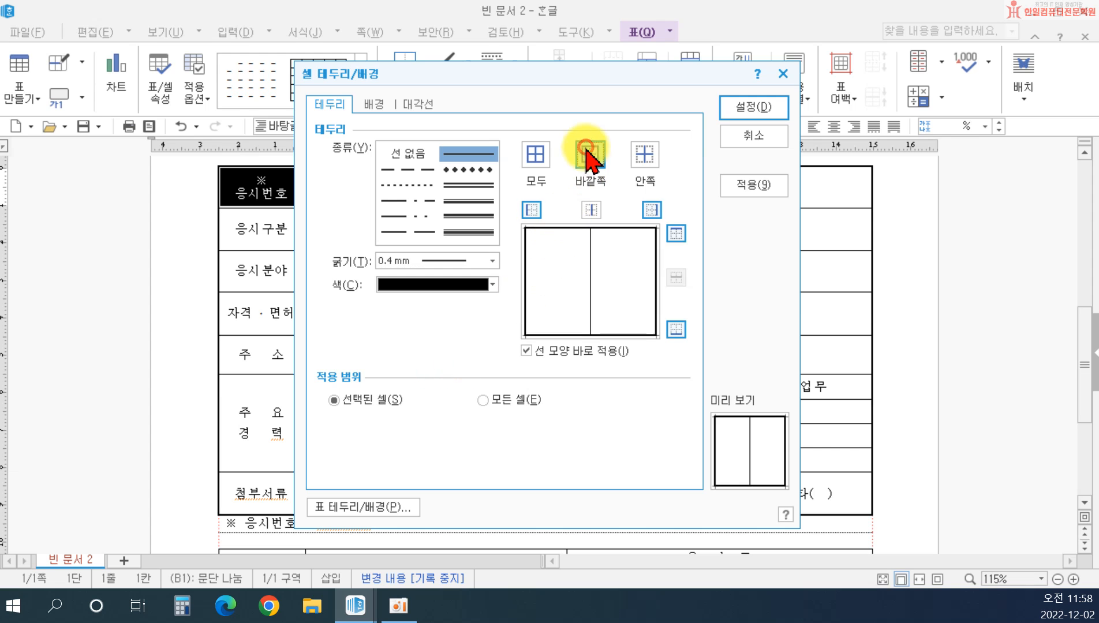
click(766, 99)
click(983, 253)
Apply solid 0.4 mm borders to all edges of every cell in the 응시표 exam slip section
scroll(924, 276, down, 3)
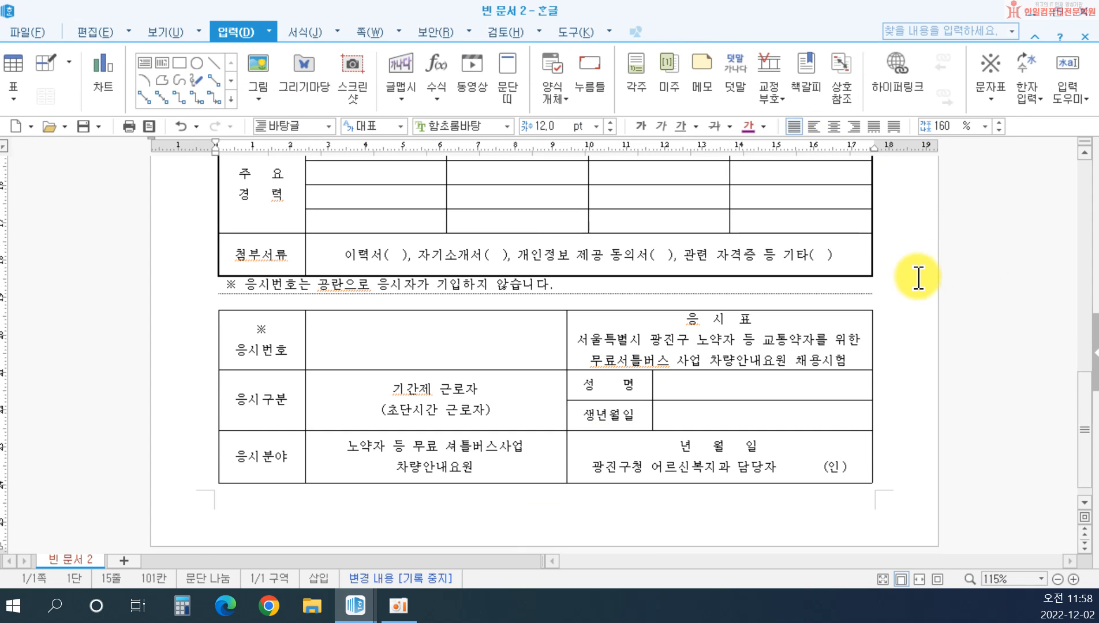
drag(283, 336, 715, 478)
key(l)
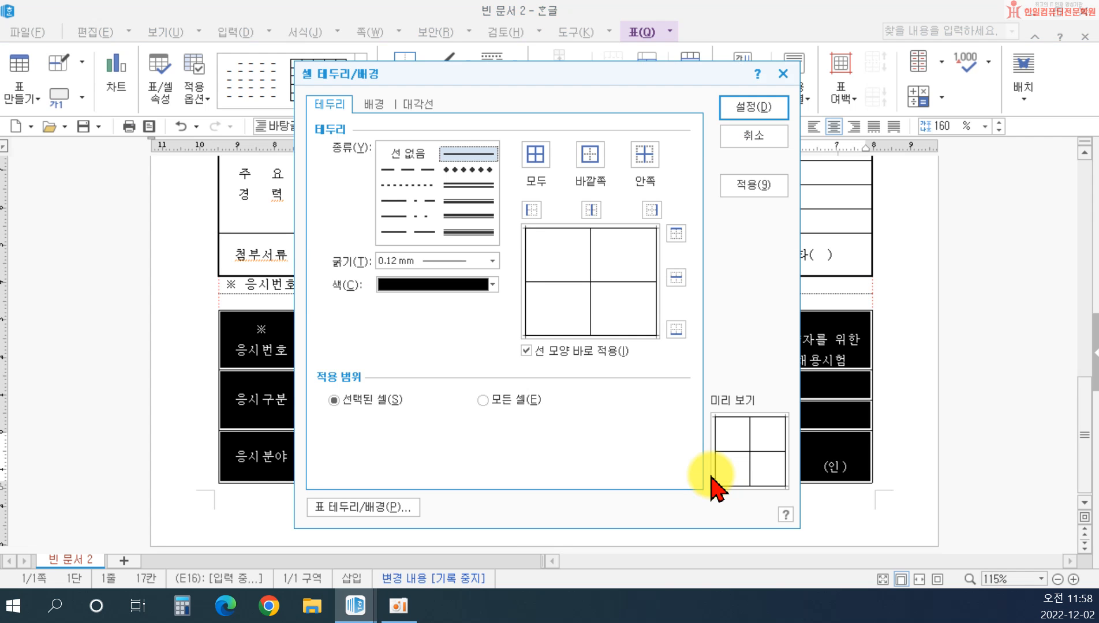
click(459, 154)
click(425, 261)
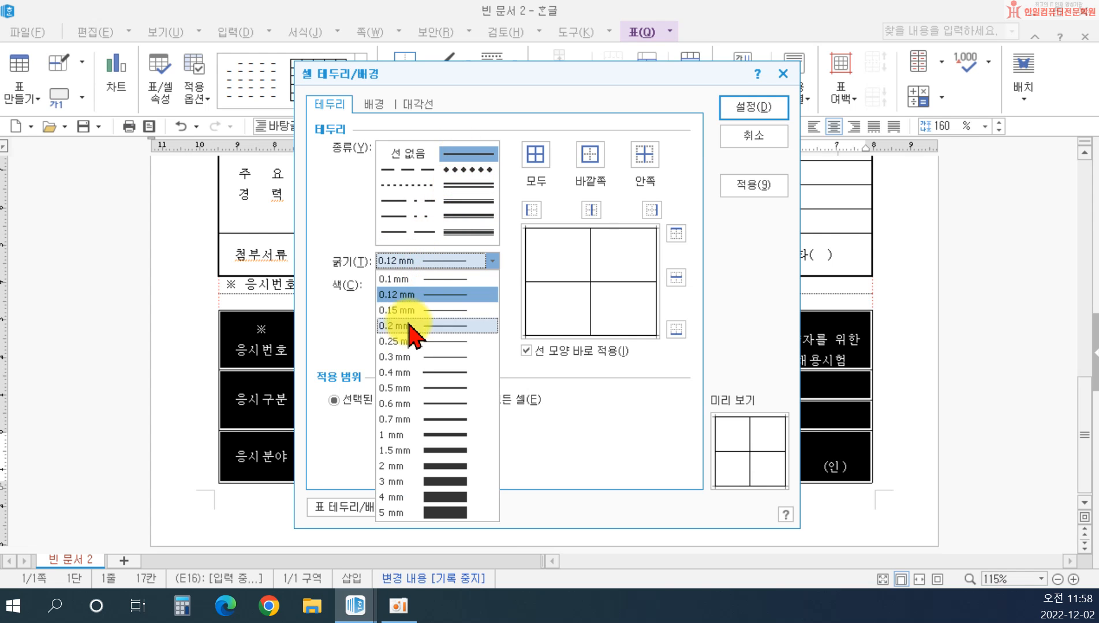
click(411, 373)
click(534, 154)
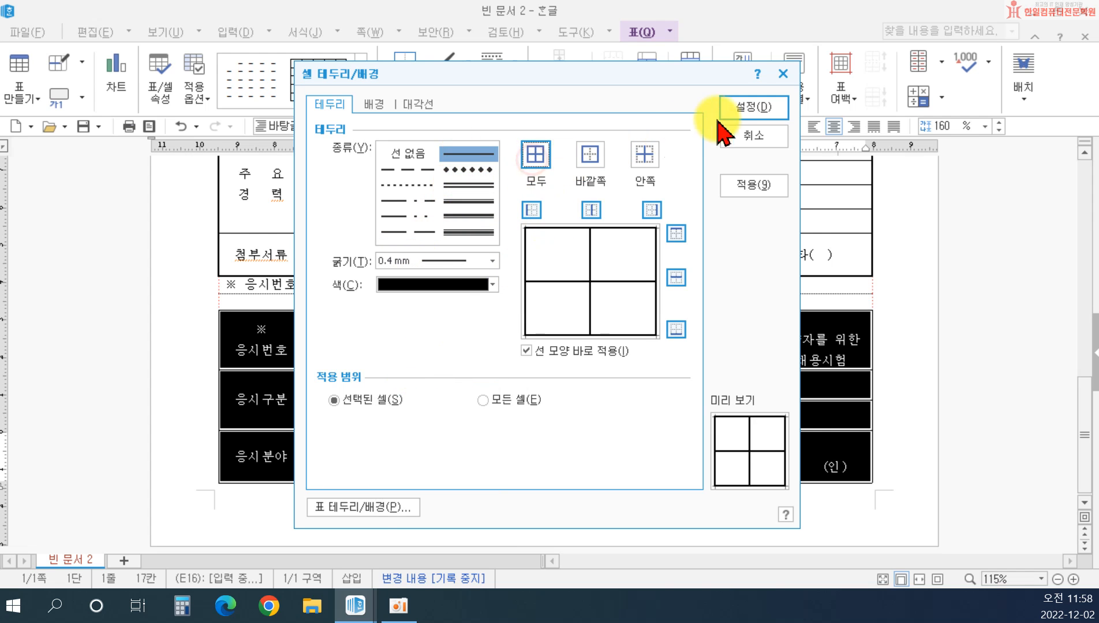
click(745, 109)
click(906, 266)
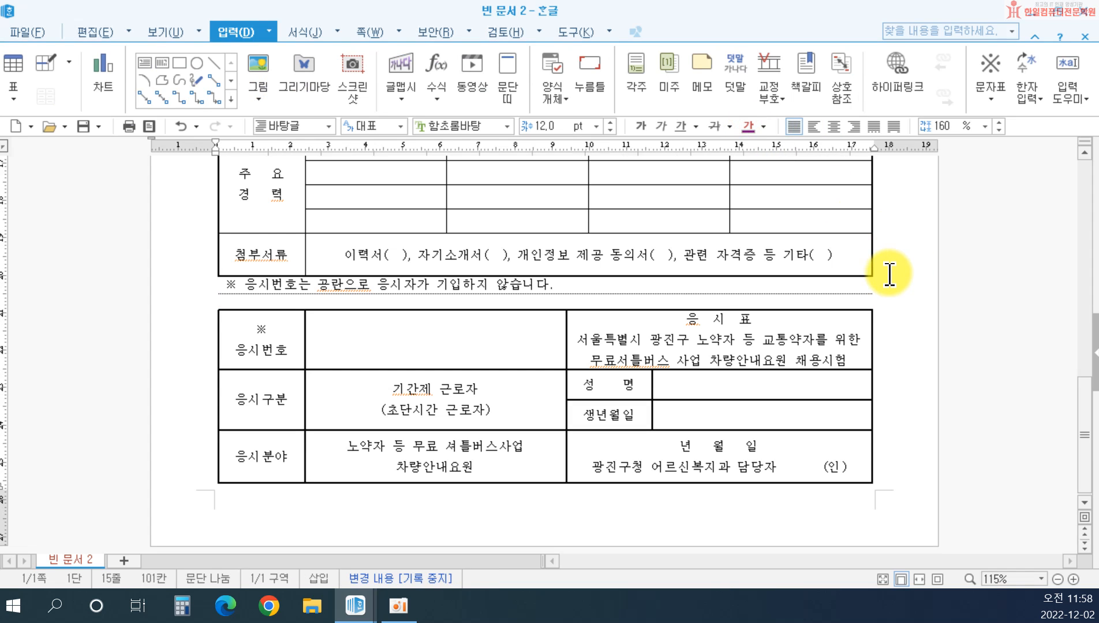
scroll(802, 329, up, 10)
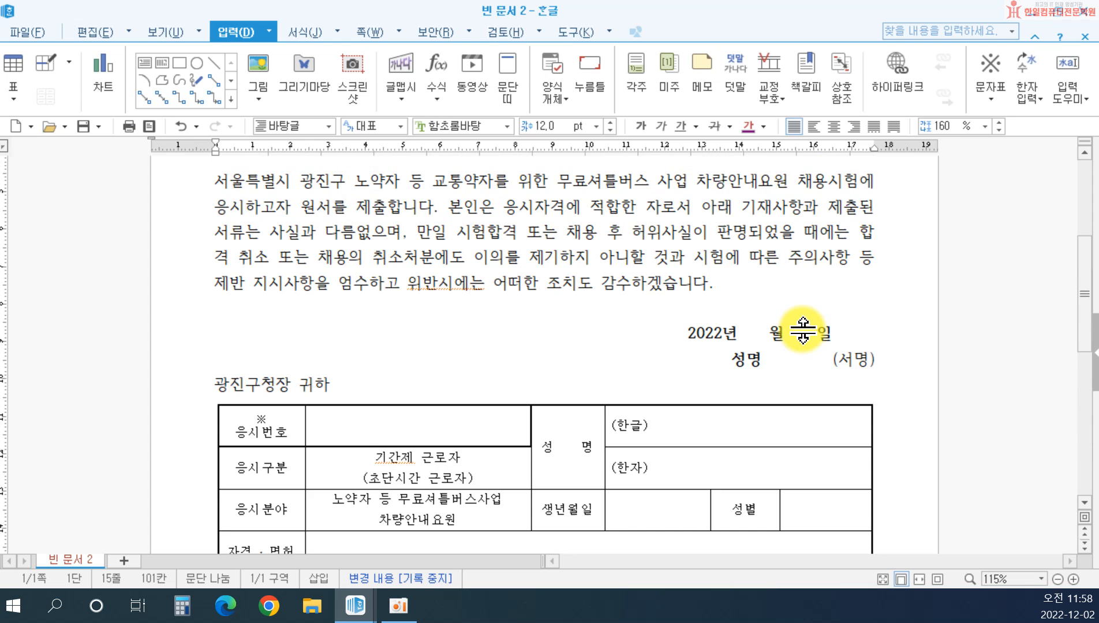
scroll(803, 330, down, 10)
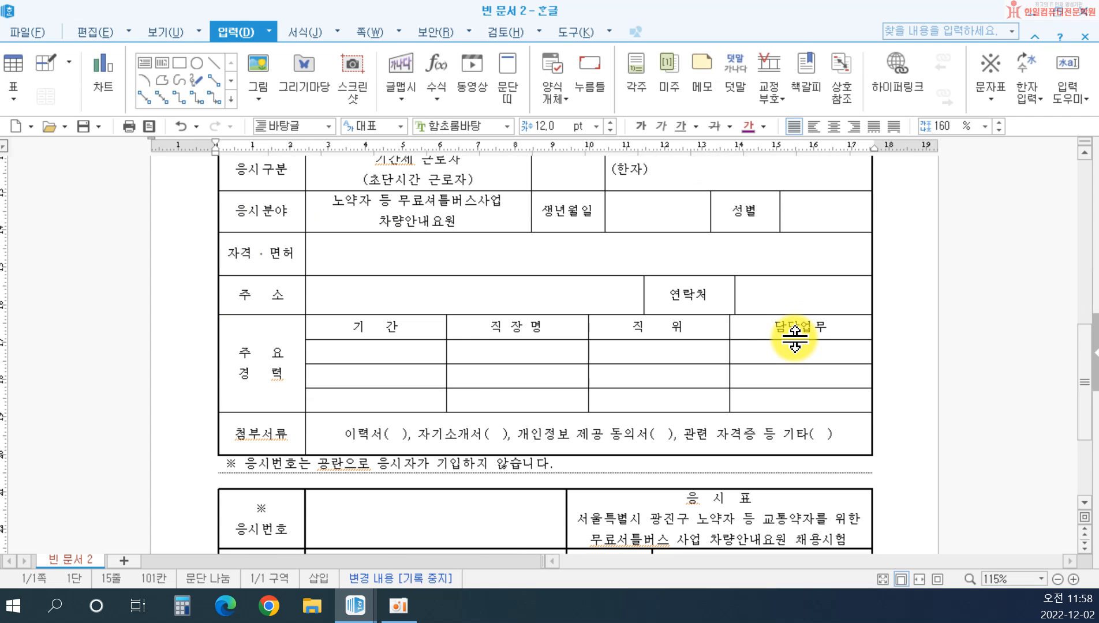
scroll(830, 346, up, 3)
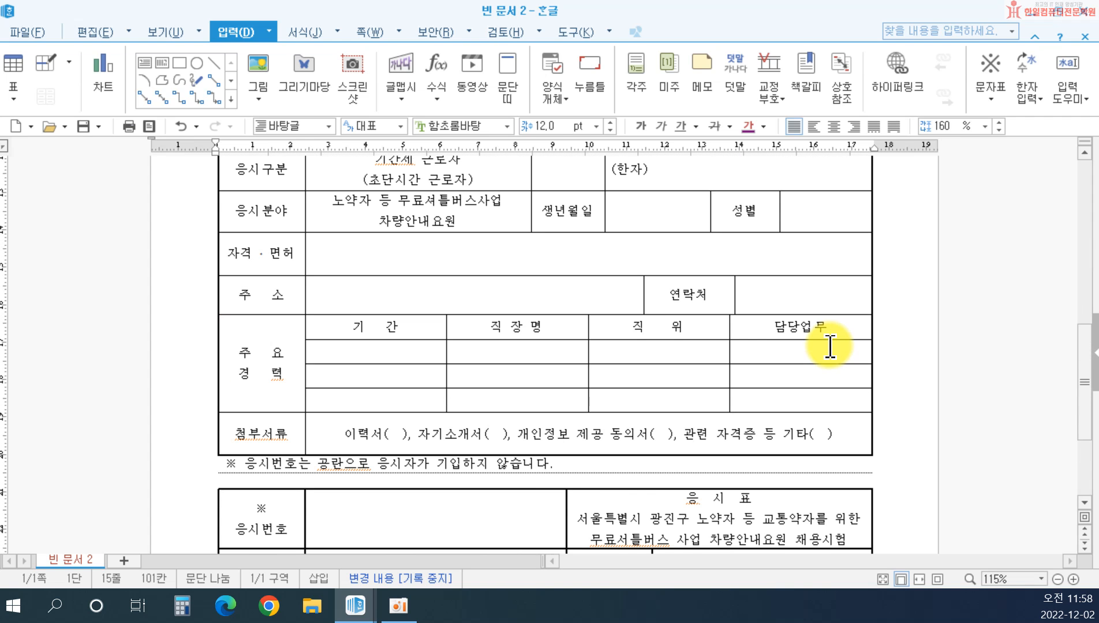